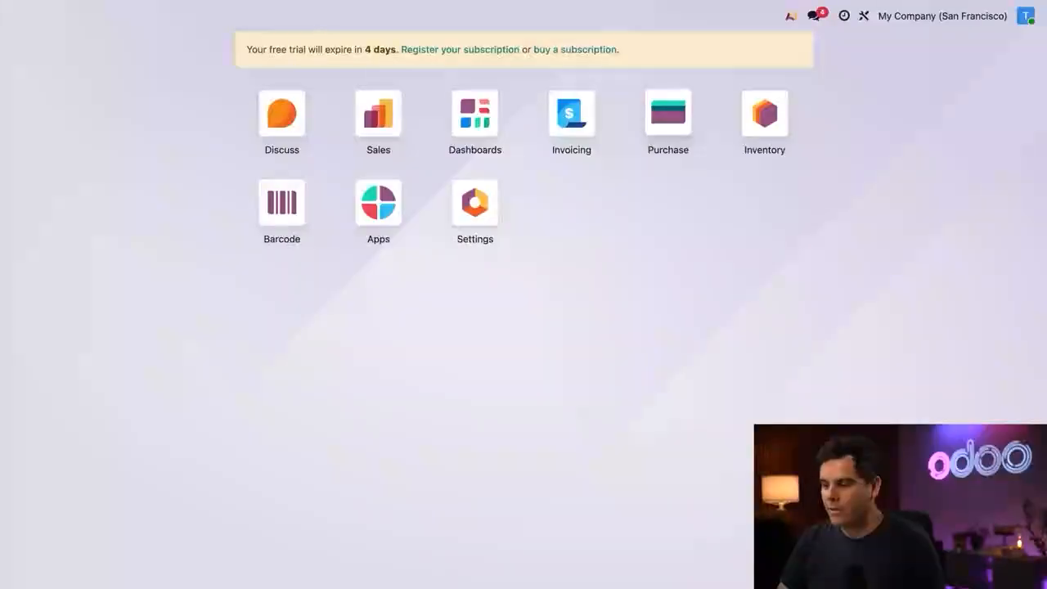
# - Open the Acoustic Bloc Screens product in the Sales app and review its vendor prices and lead times
pyautogui.click(377, 114)
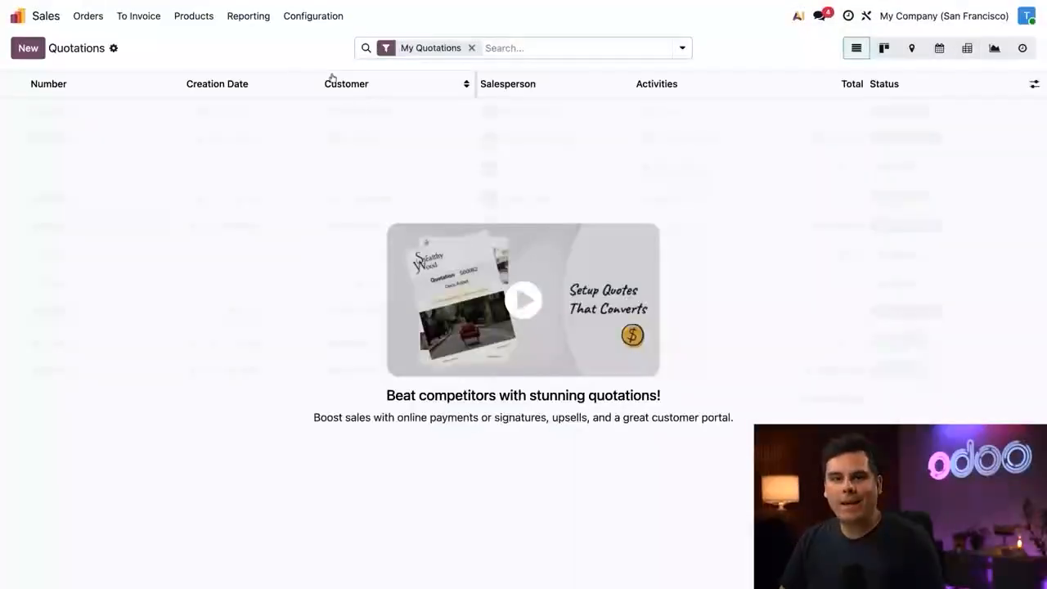
pyautogui.click(197, 17)
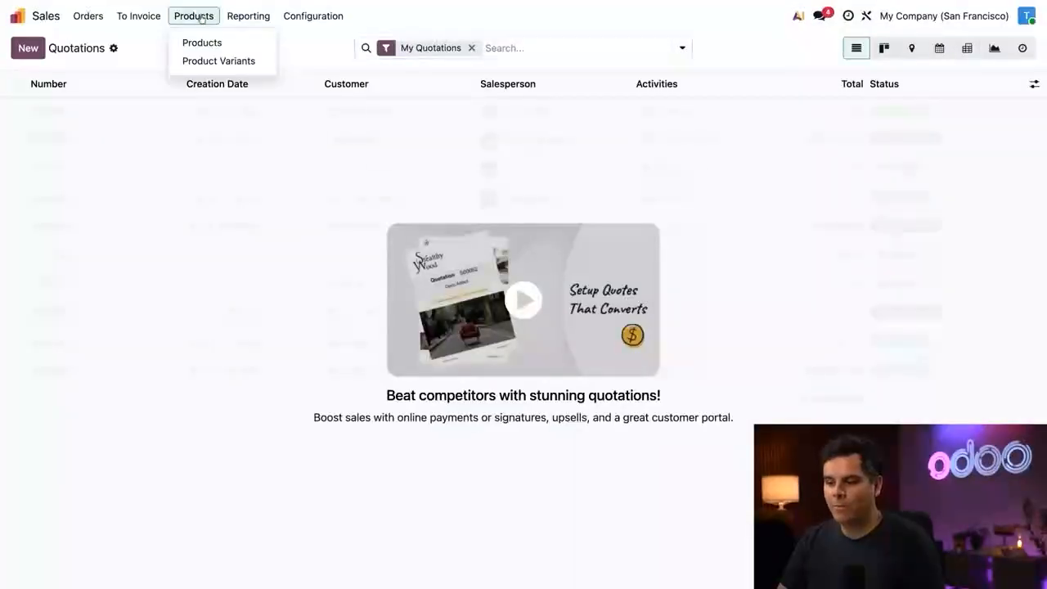
pyautogui.click(200, 41)
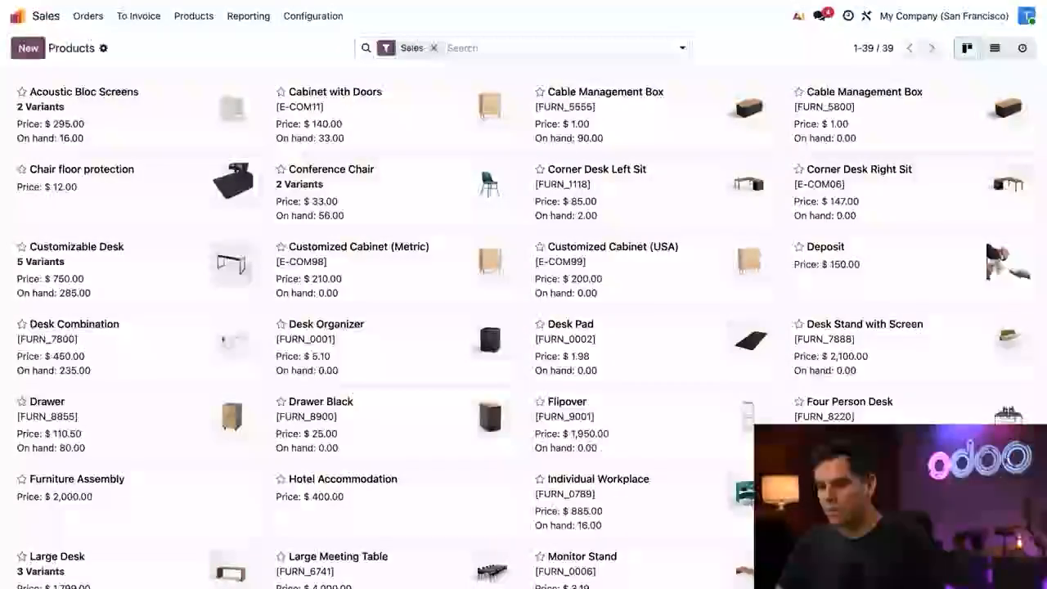
pyautogui.click(176, 109)
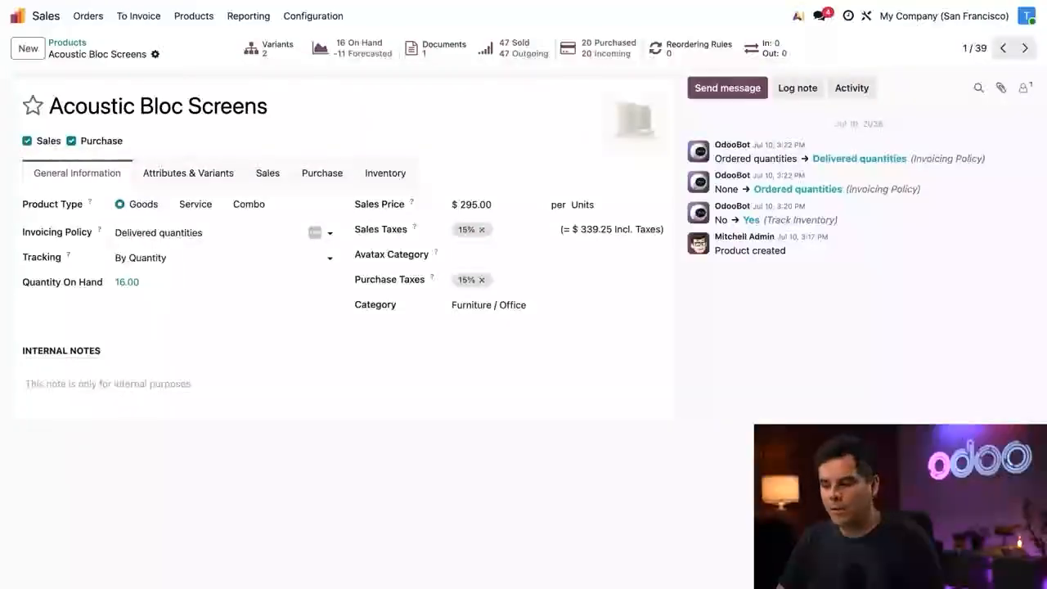
pyautogui.click(321, 176)
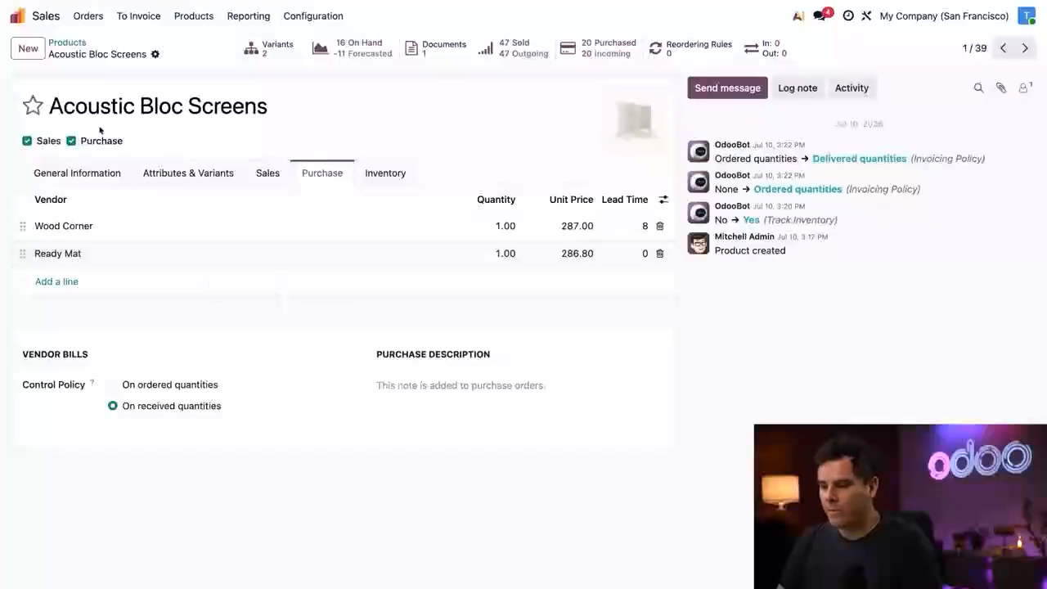
# - Create a request for quotation in the Purchase app with Wood Corner as the vendor
pyautogui.click(15, 19)
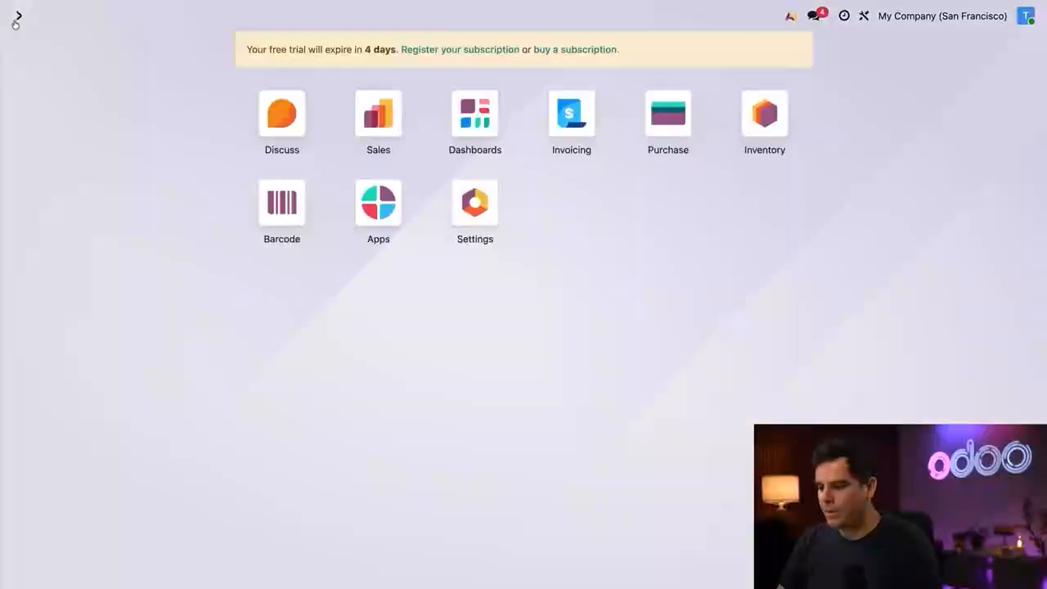
pyautogui.click(676, 115)
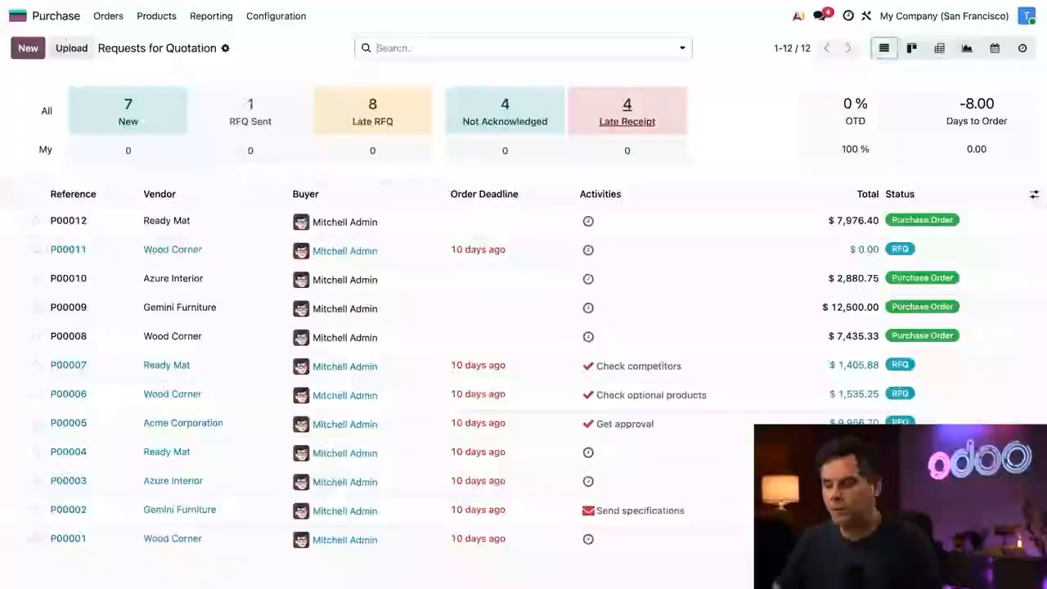
pyautogui.hotkey('alt', 'c')
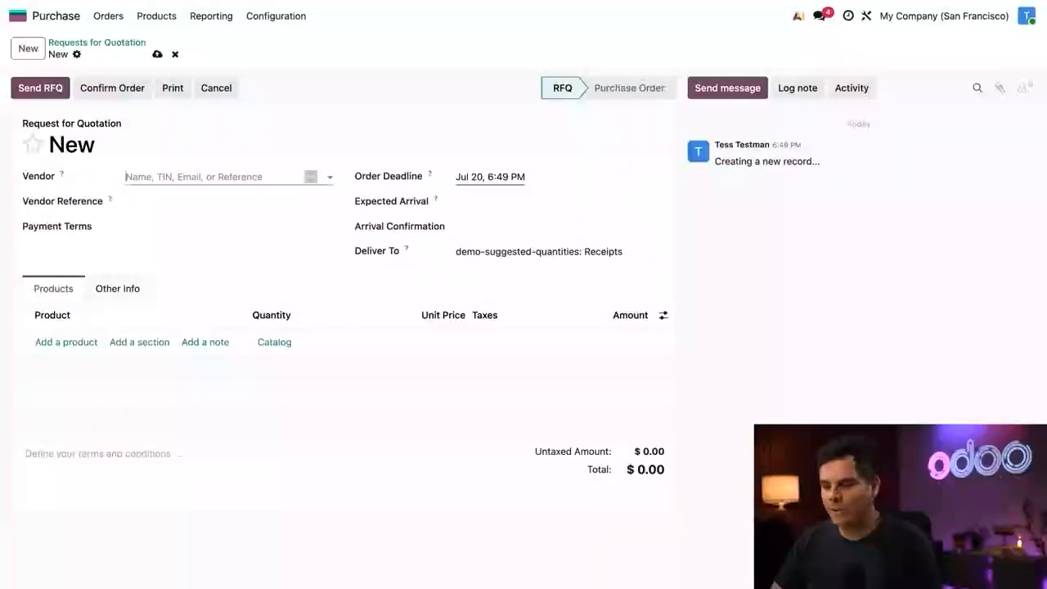
pyautogui.write('wood co')
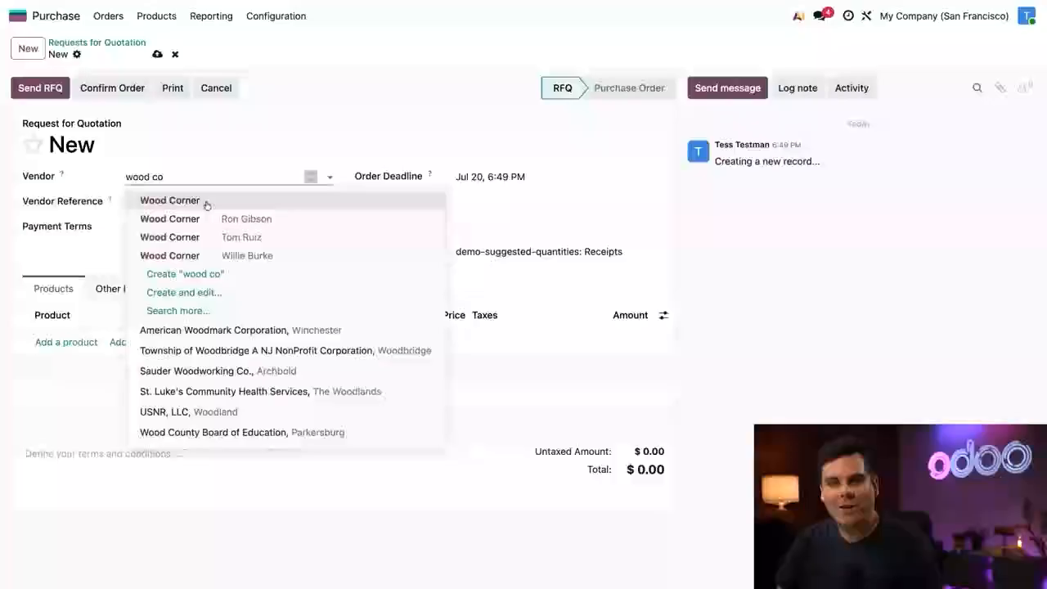
pyautogui.click(206, 203)
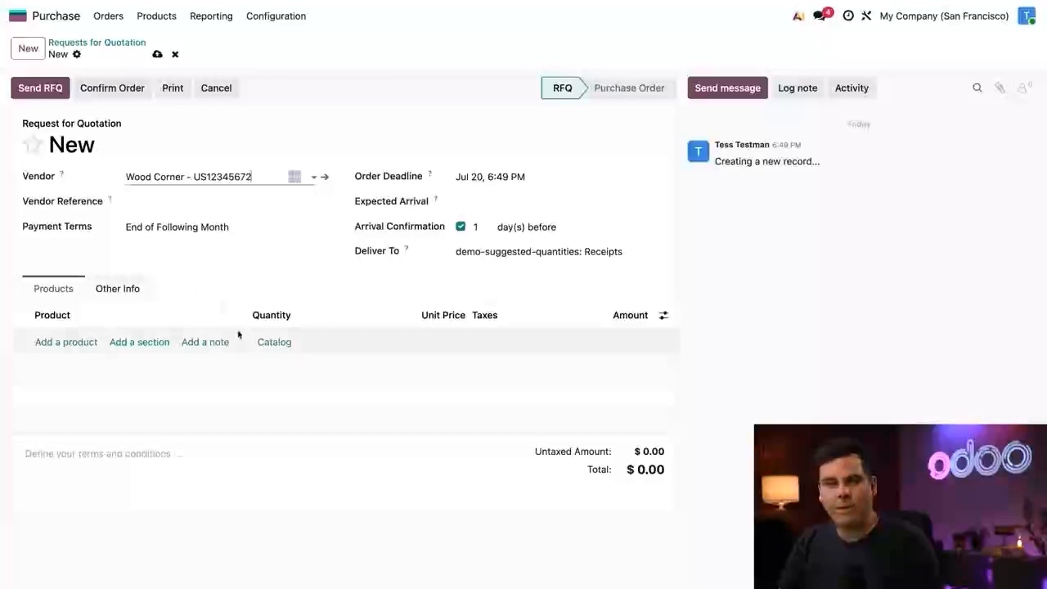
# - Browse the vendor's product catalog from the request for quotation and turn on replenishment suggestions
pyautogui.click(262, 344)
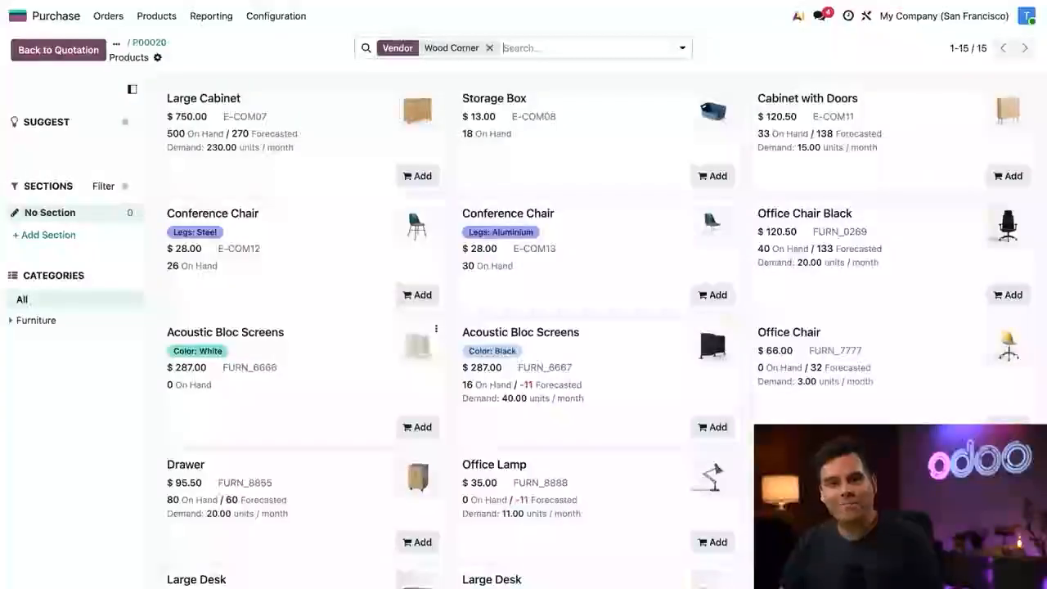
pyautogui.scroll(-2, 523, 328)
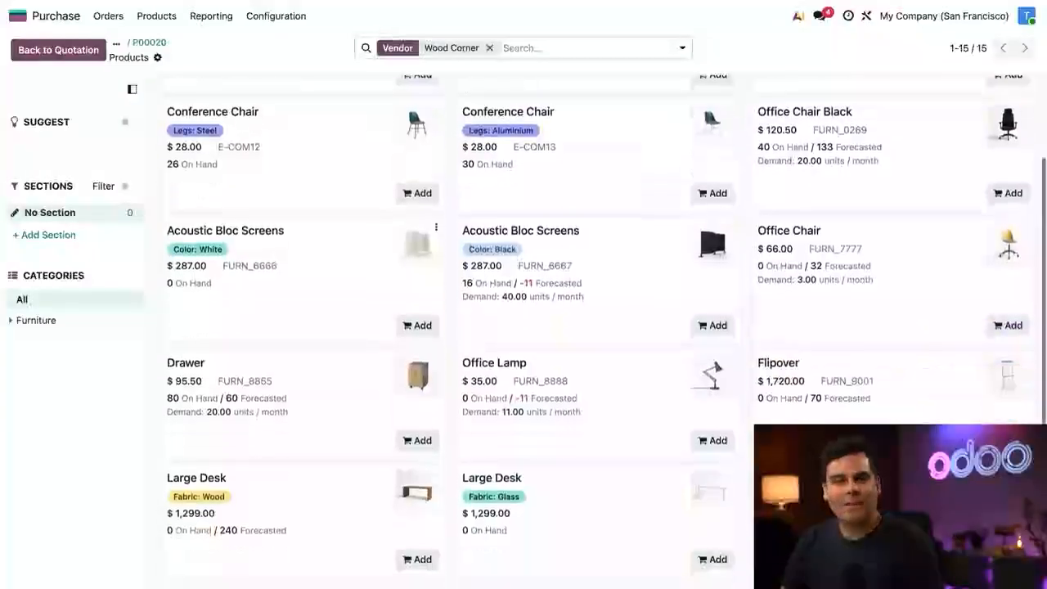
pyautogui.scroll(2, 523, 327)
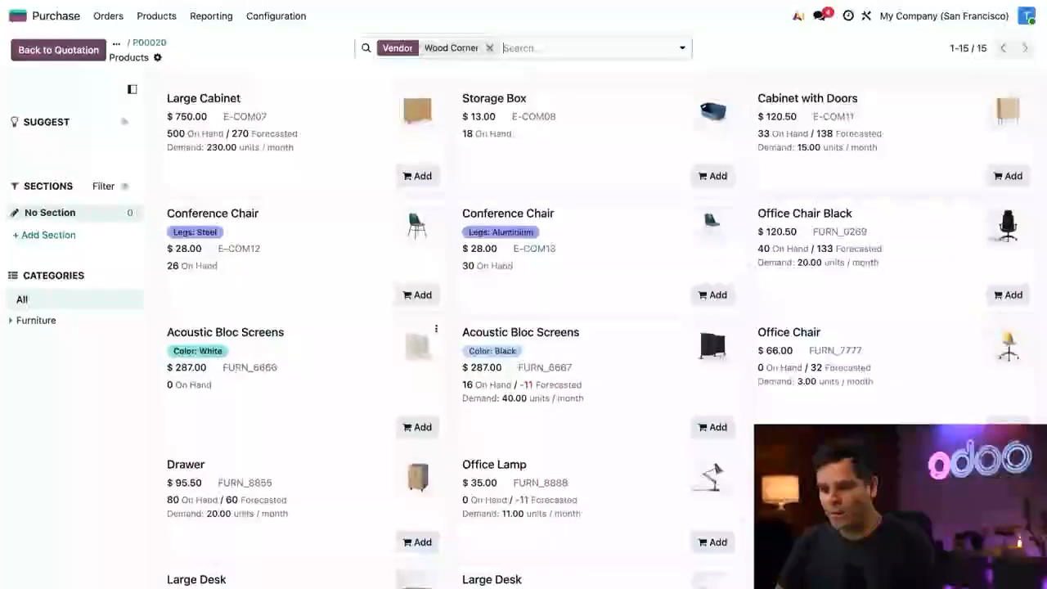
pyautogui.click(131, 124)
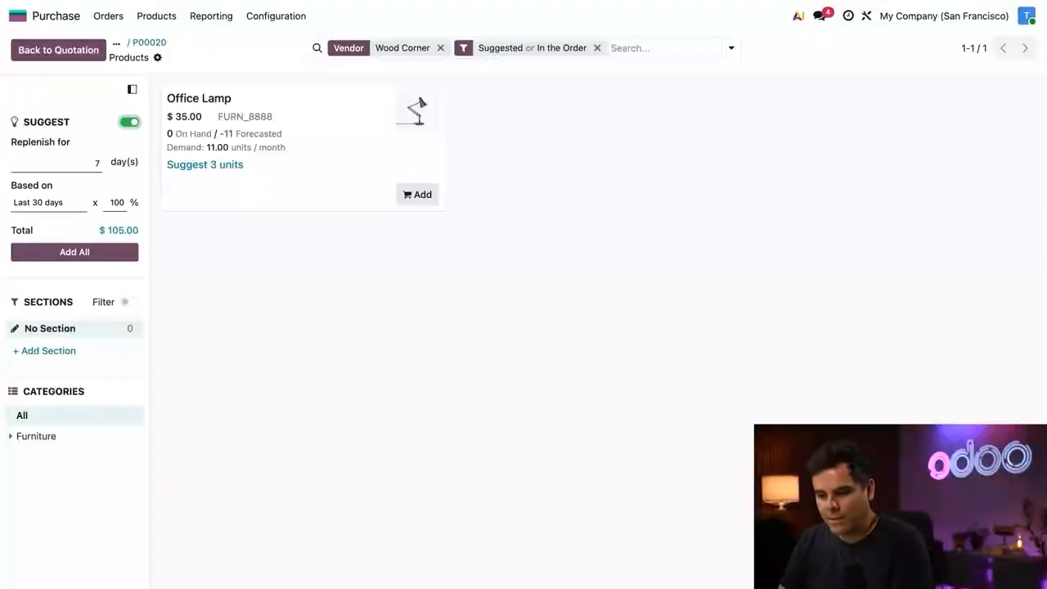
# - Set the suggestions to replenish for 120 days, then add all suggested products to the quotation and return to it
pyautogui.click(70, 204)
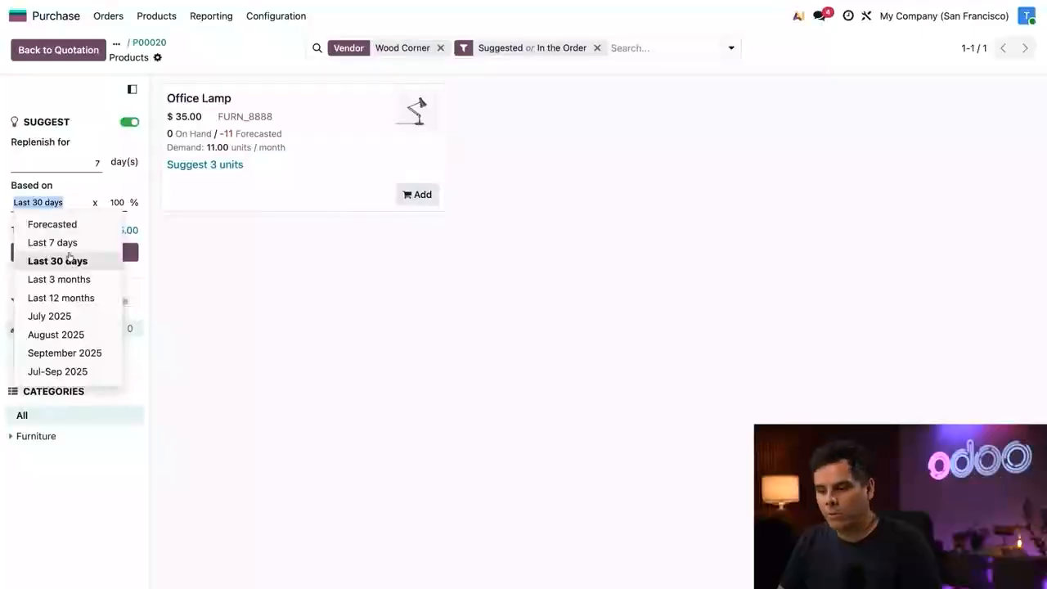
pyautogui.click(92, 164)
pyautogui.write('1')
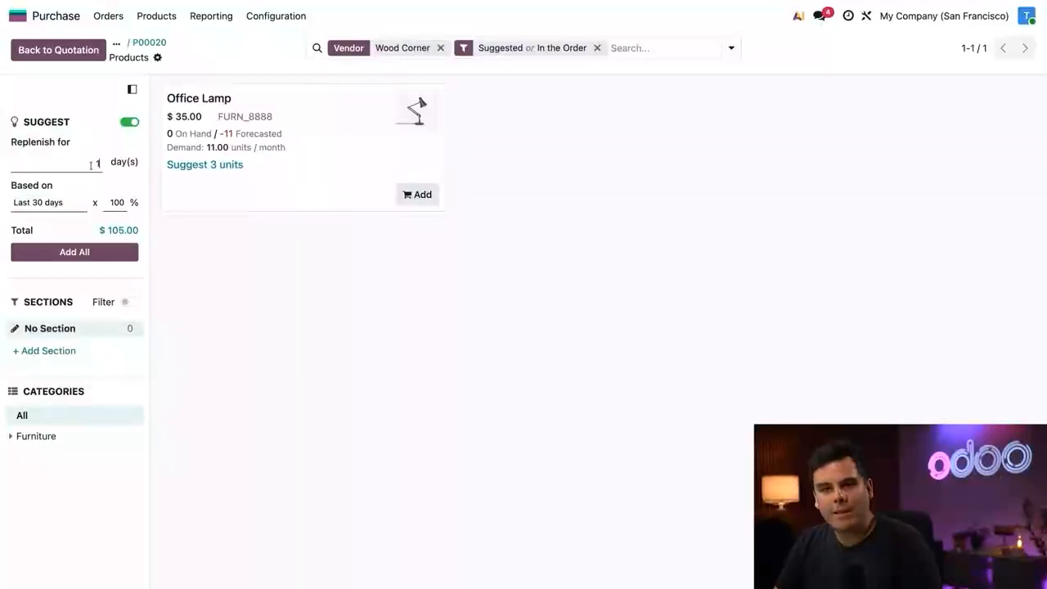
pyautogui.write('20')
pyautogui.press('Return')
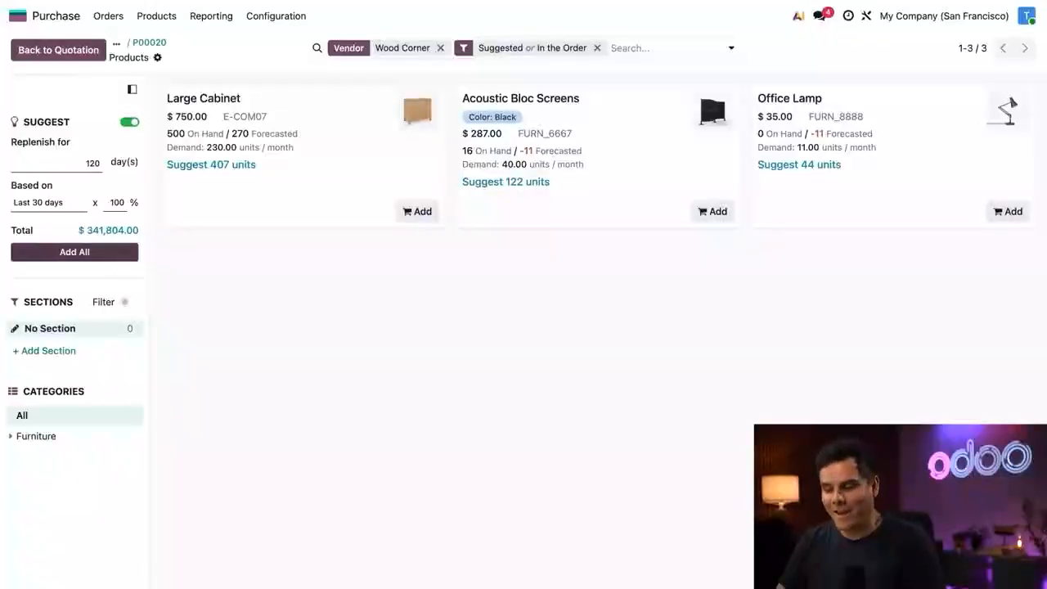
pyautogui.click(75, 252)
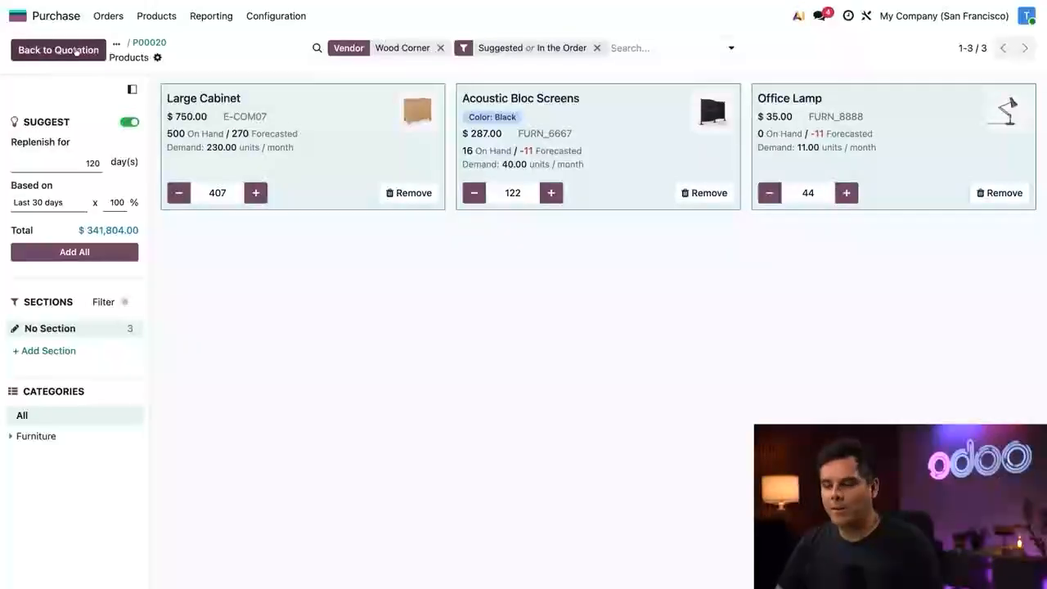
pyautogui.click(76, 51)
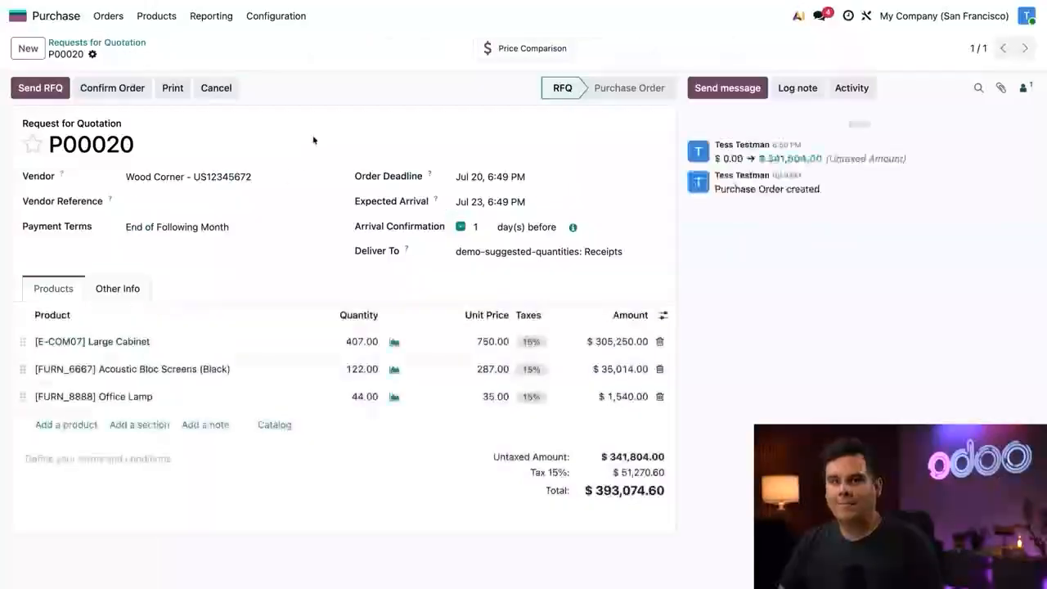
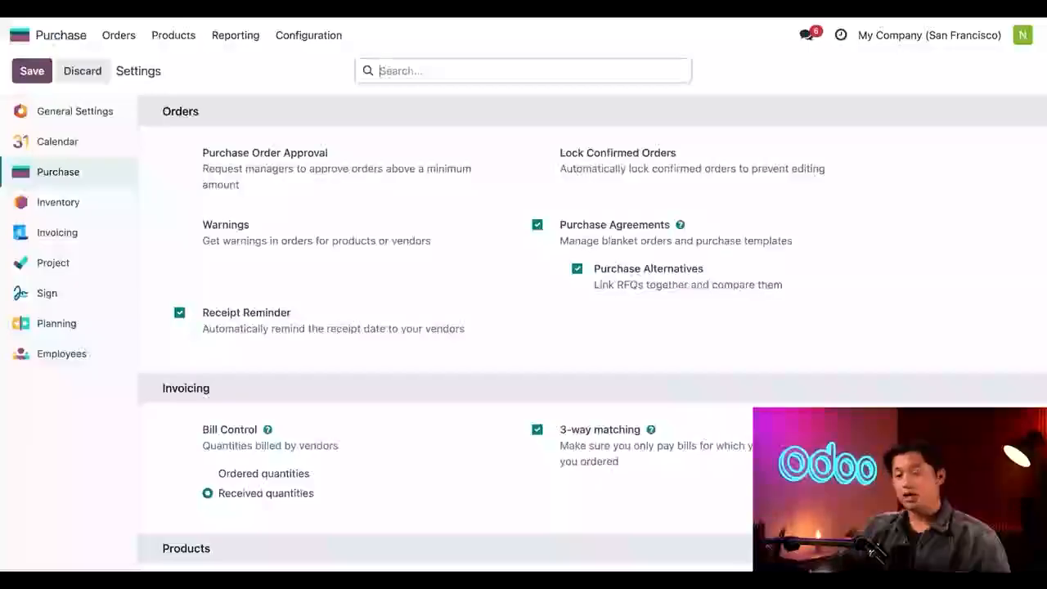
# - Start a new request for quotation from the Purchase settings, choosing the Wood Corner company as vendor
pyautogui.click(120, 35)
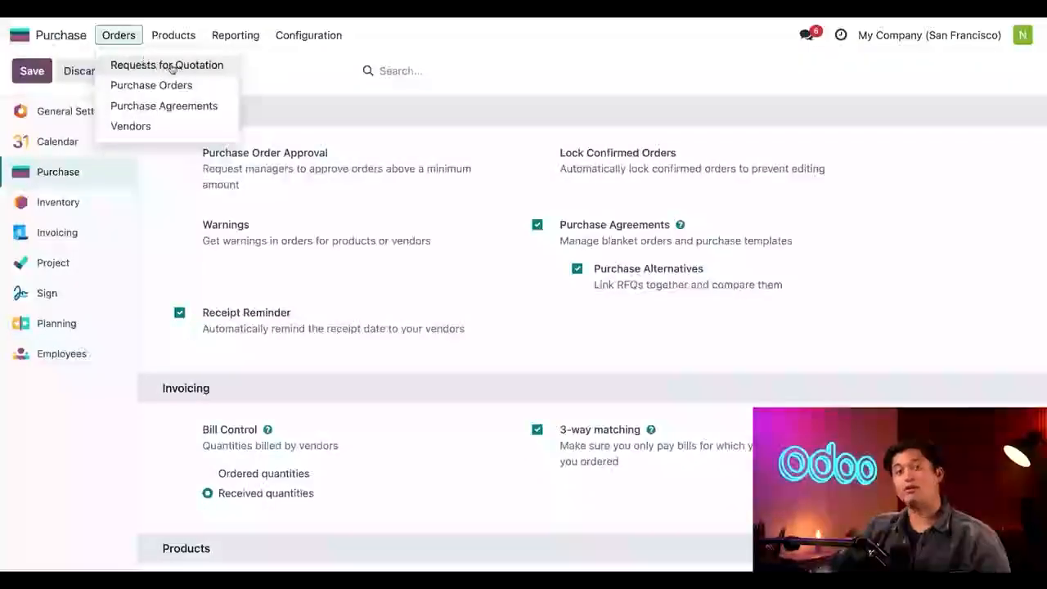
pyautogui.click(168, 67)
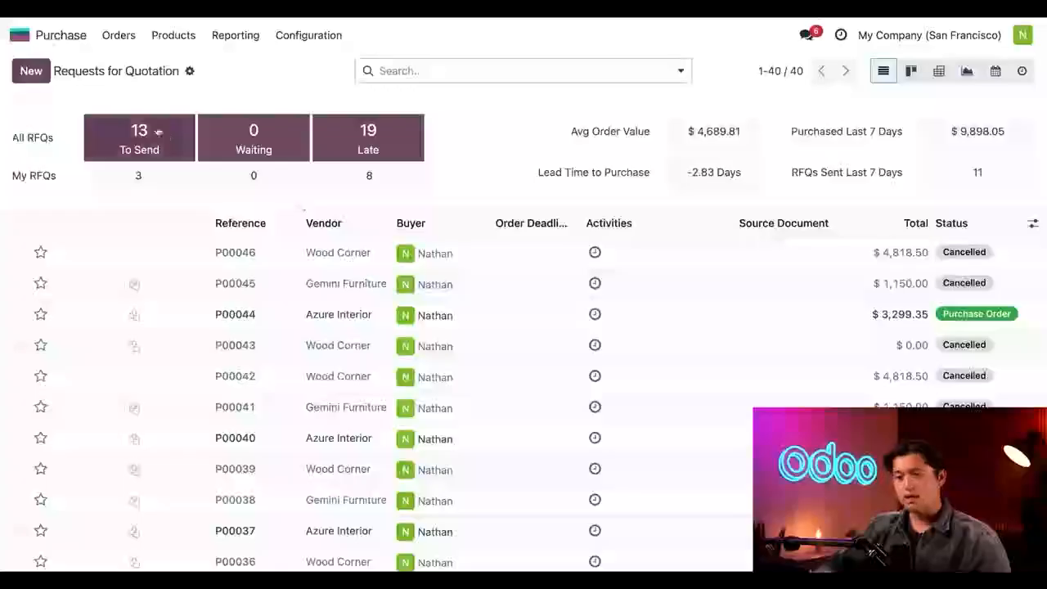
pyautogui.click(31, 72)
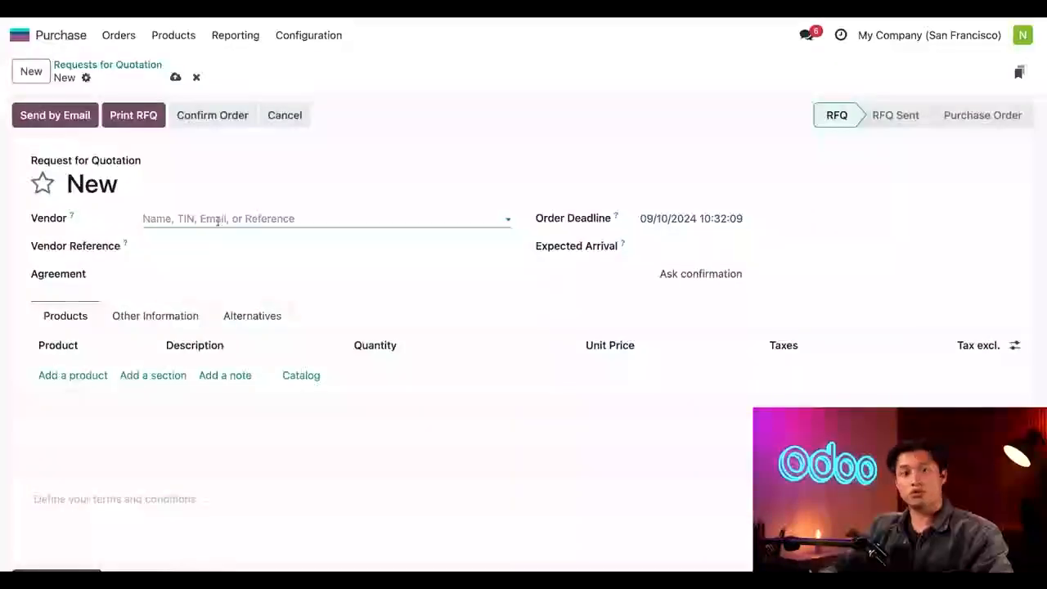
pyautogui.write('wood')
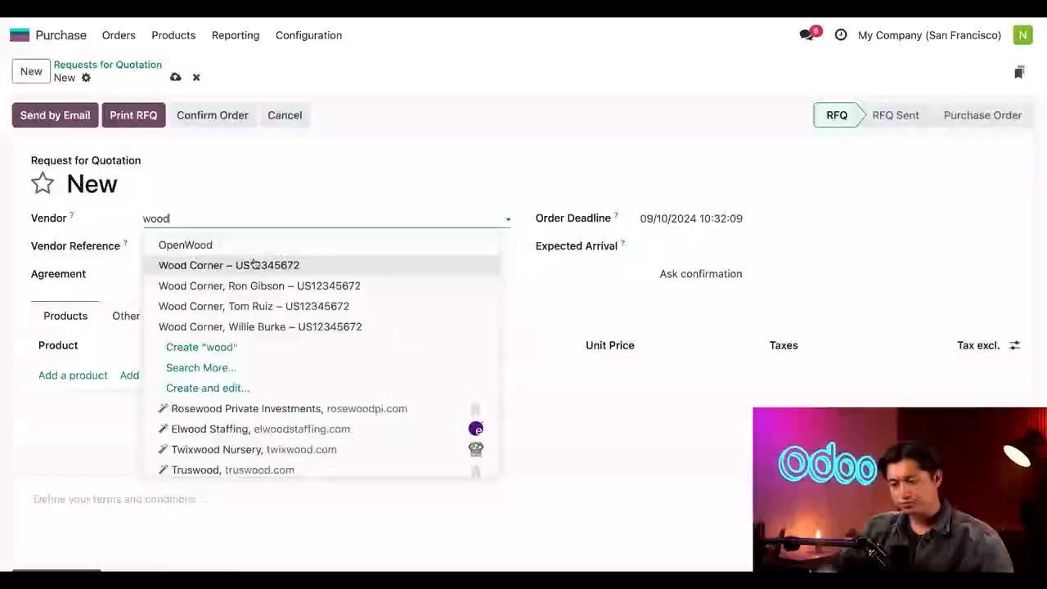
pyautogui.click(255, 265)
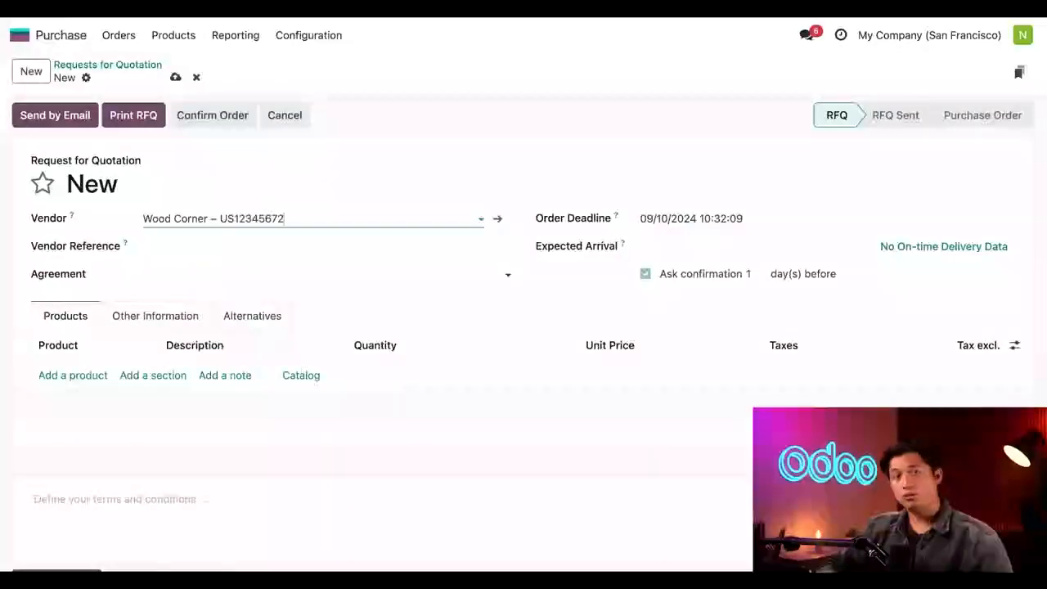
# - Add a product line for Acoustic Bloc Screens with a quantity of 10
pyautogui.click(74, 377)
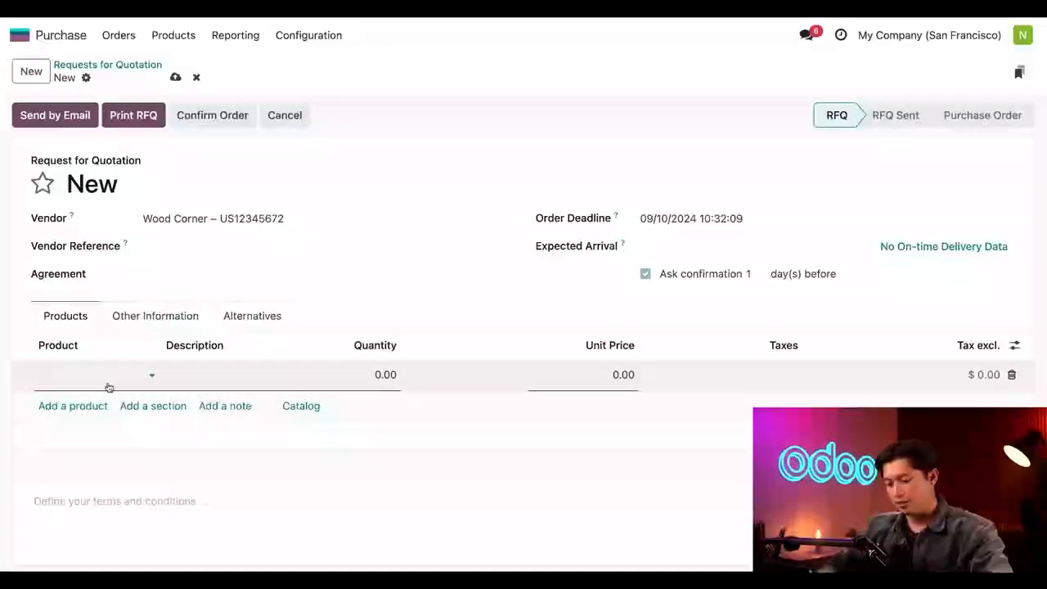
pyautogui.write('ac')
pyautogui.click(121, 399)
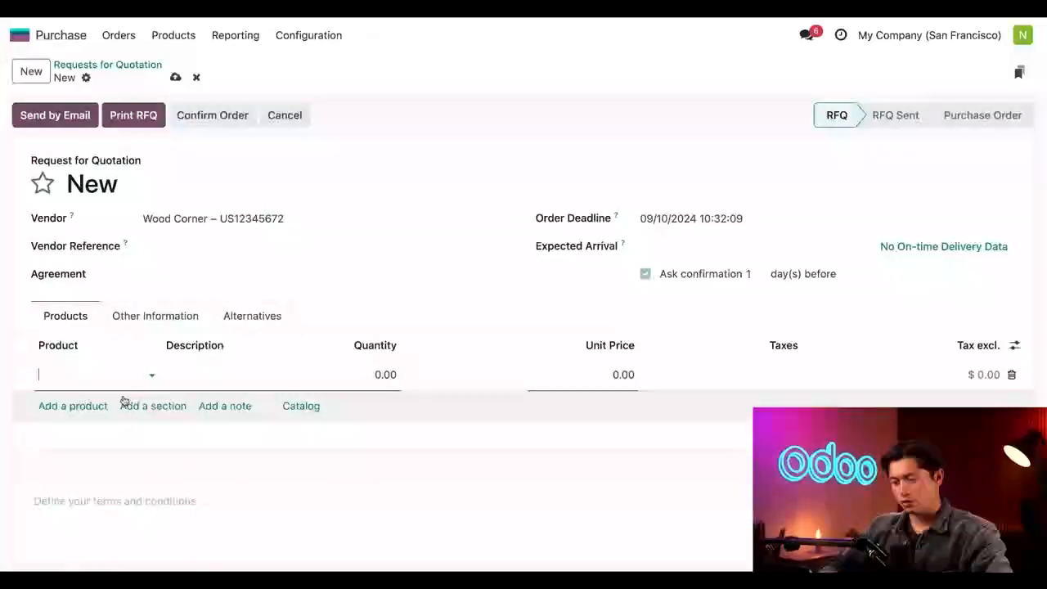
pyautogui.click(398, 382)
pyautogui.write('10')
# - Add a second product line for the FURN_7777 Office Chair with a quantity of 20
pyautogui.click(65, 404)
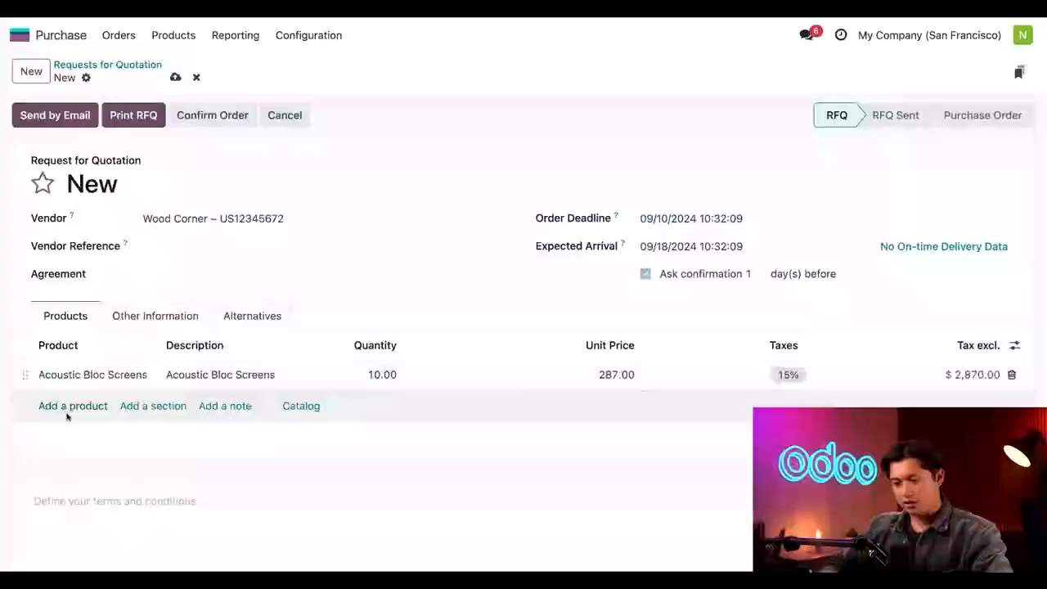
pyautogui.write('office')
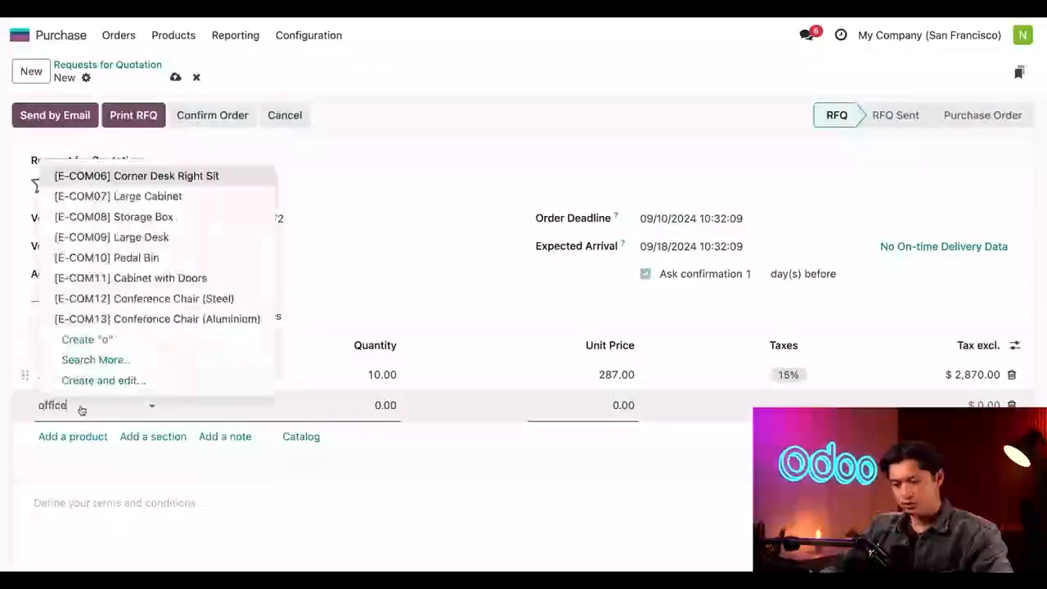
pyautogui.click(125, 431)
pyautogui.click(385, 404)
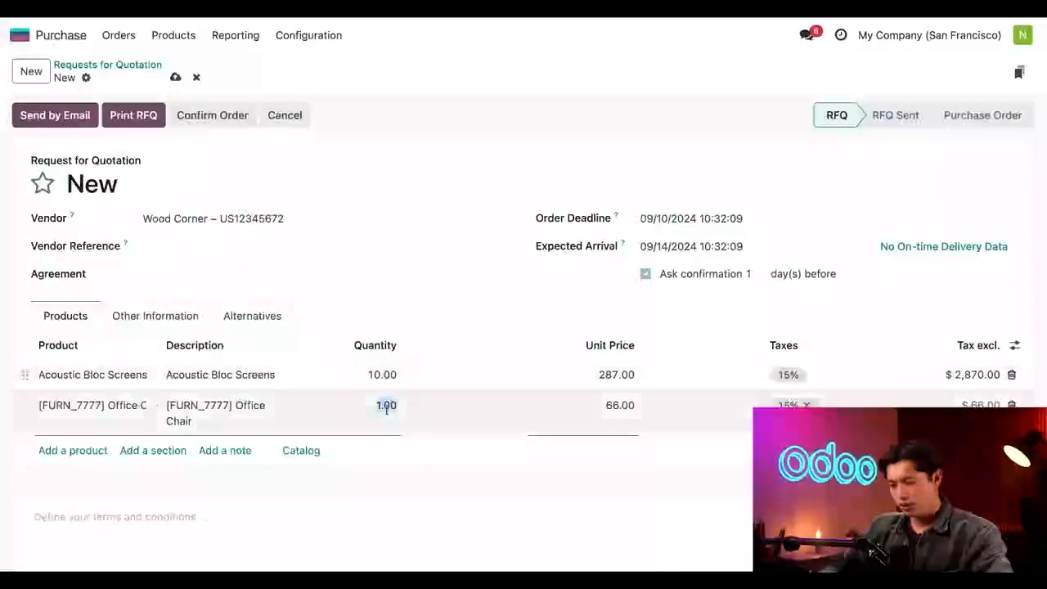
pyautogui.write('20')
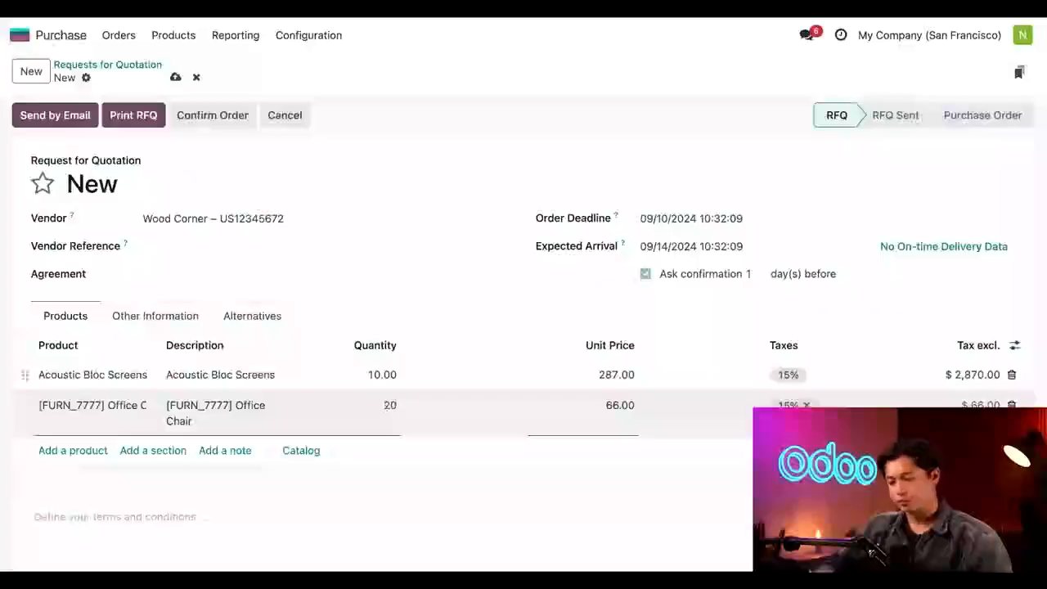
pyautogui.click(414, 507)
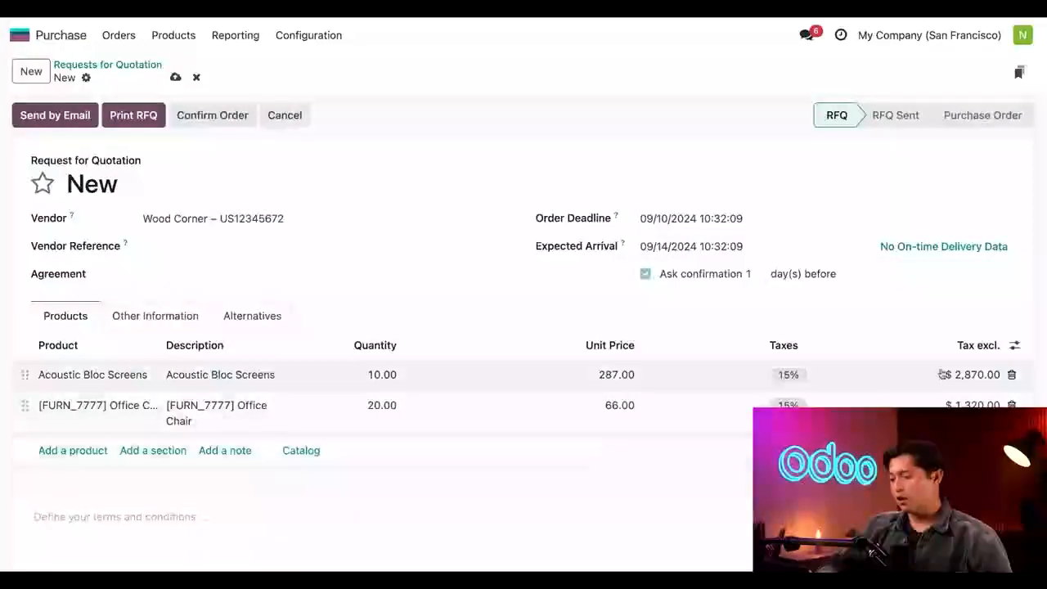
# - Show the Expected Arrival column in the product lines of the request for quotation
pyautogui.click(1015, 347)
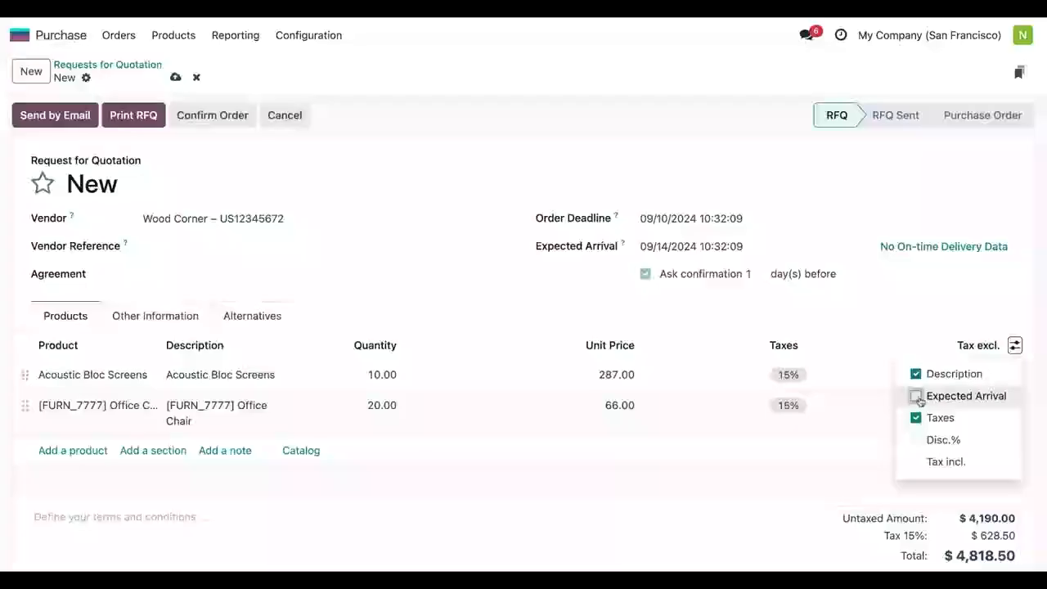
pyautogui.click(917, 397)
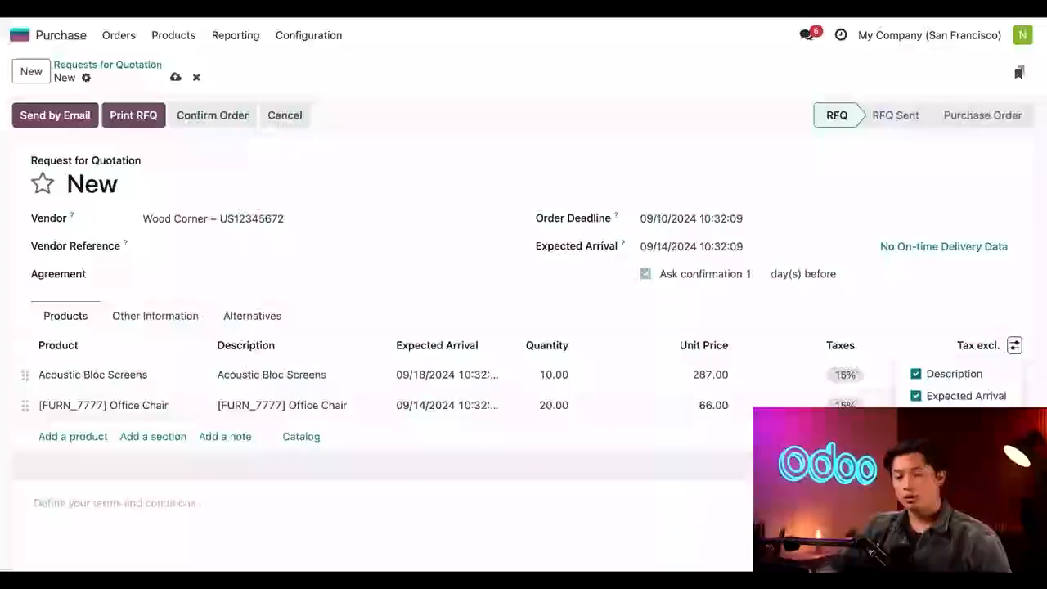
# - Email the request for quotation to Wood Corner using the default Purchase: Request For Quotation template
pyautogui.click(53, 116)
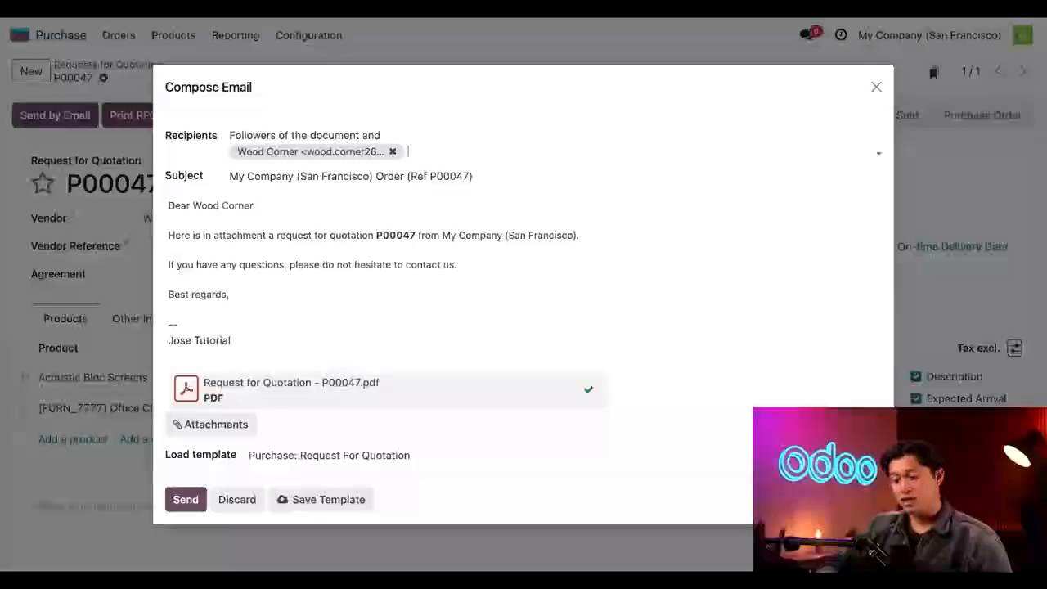
pyautogui.click(190, 503)
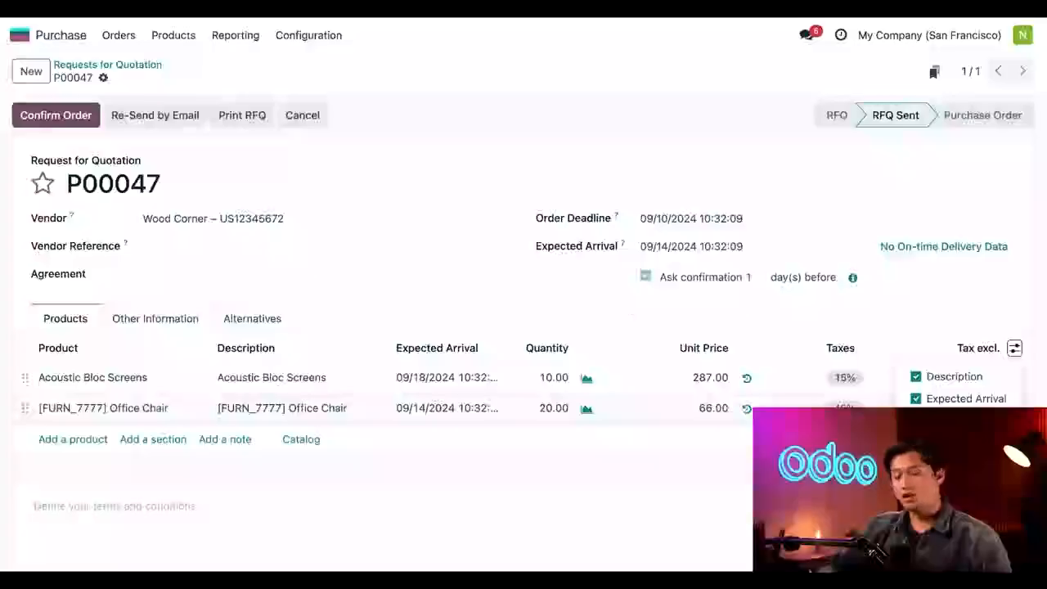
# - Create an alternative request for quotation with Azure Interior as vendor and Copy Products disabled
pyautogui.scroll(-5, 258, 319)
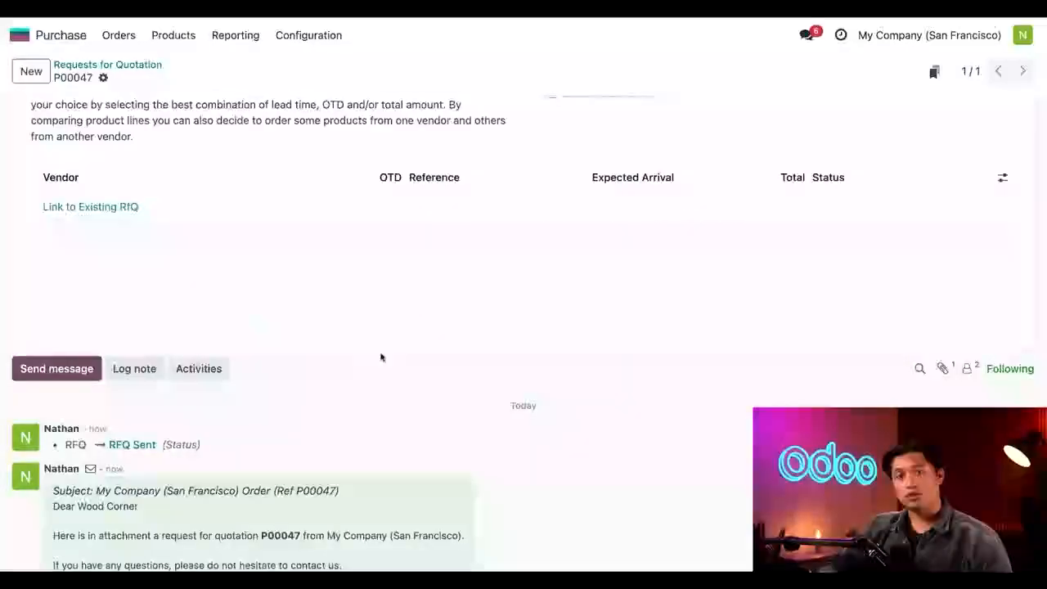
pyautogui.scroll(1, 381, 358)
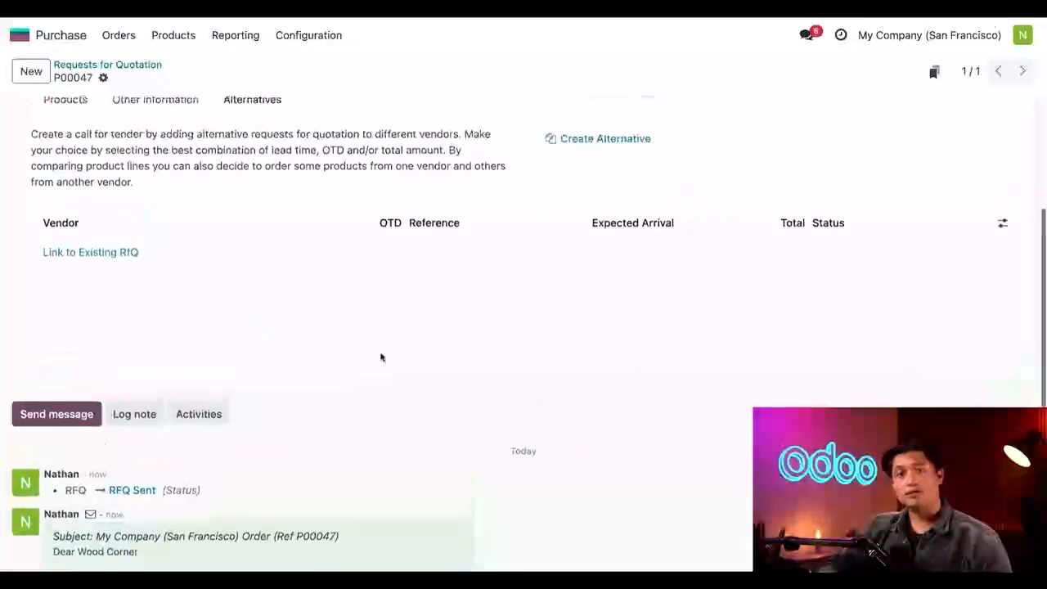
pyautogui.scroll(1, 380, 357)
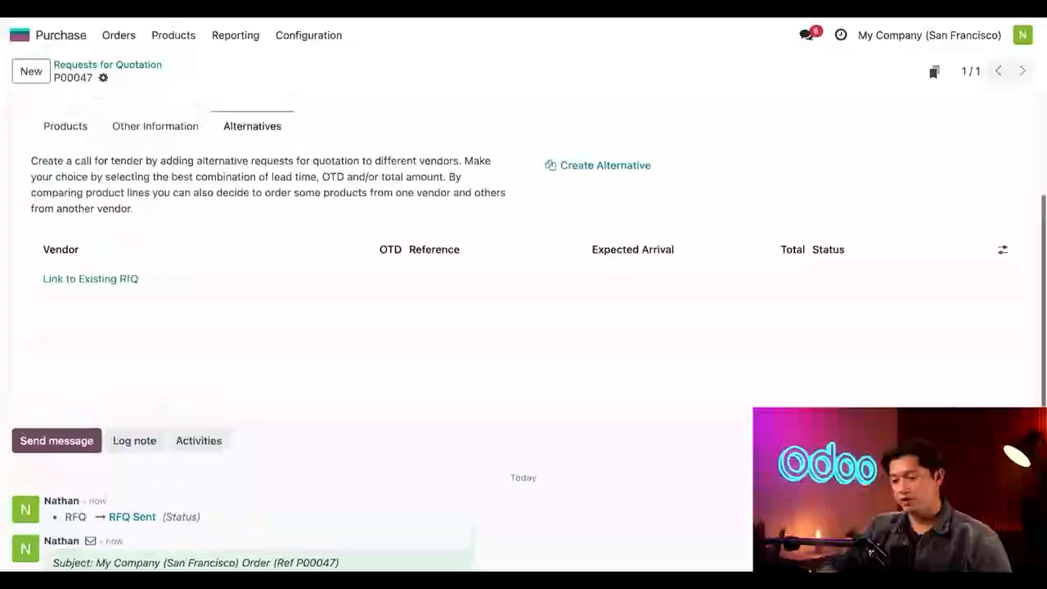
pyautogui.scroll(1, 380, 358)
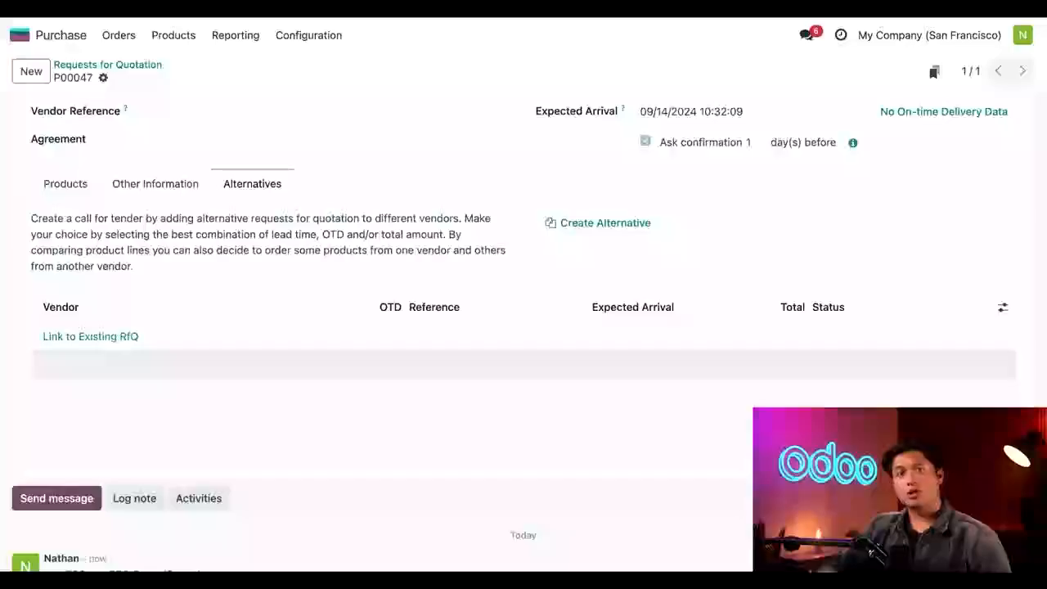
pyautogui.click(585, 224)
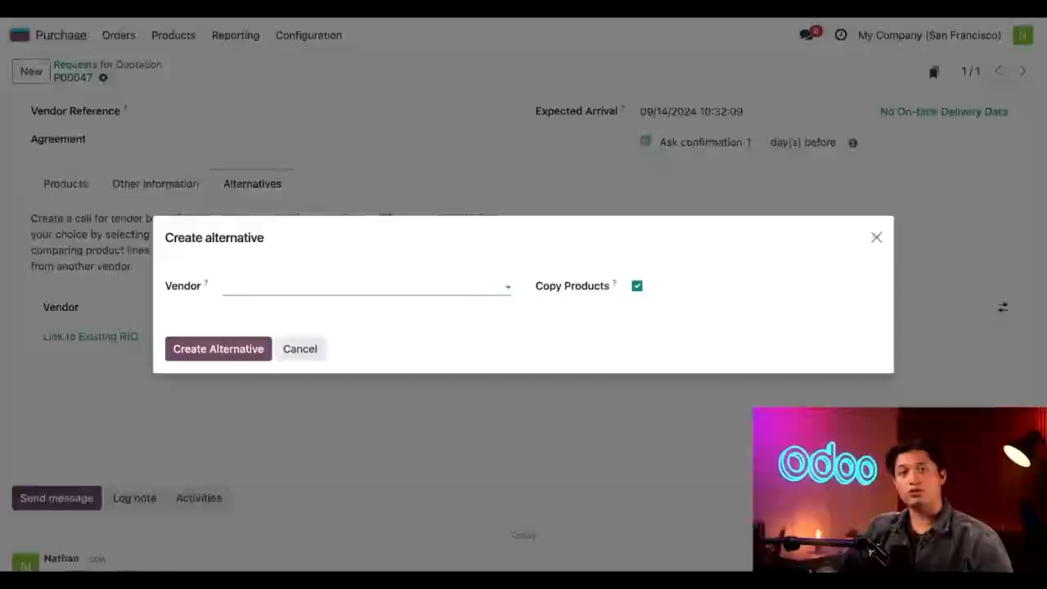
pyautogui.write('az')
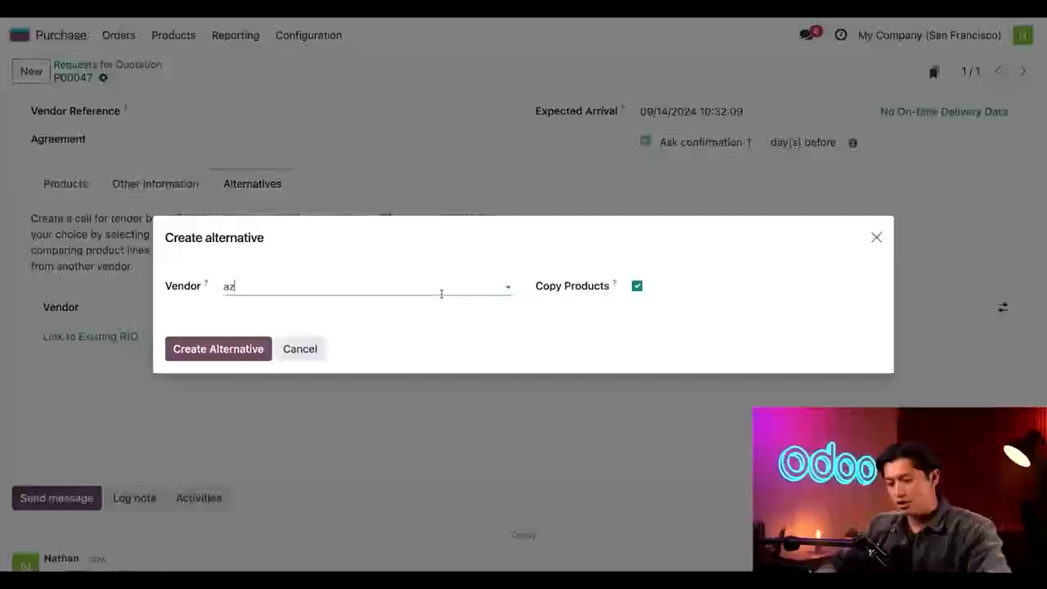
pyautogui.write('ure')
pyautogui.click(389, 310)
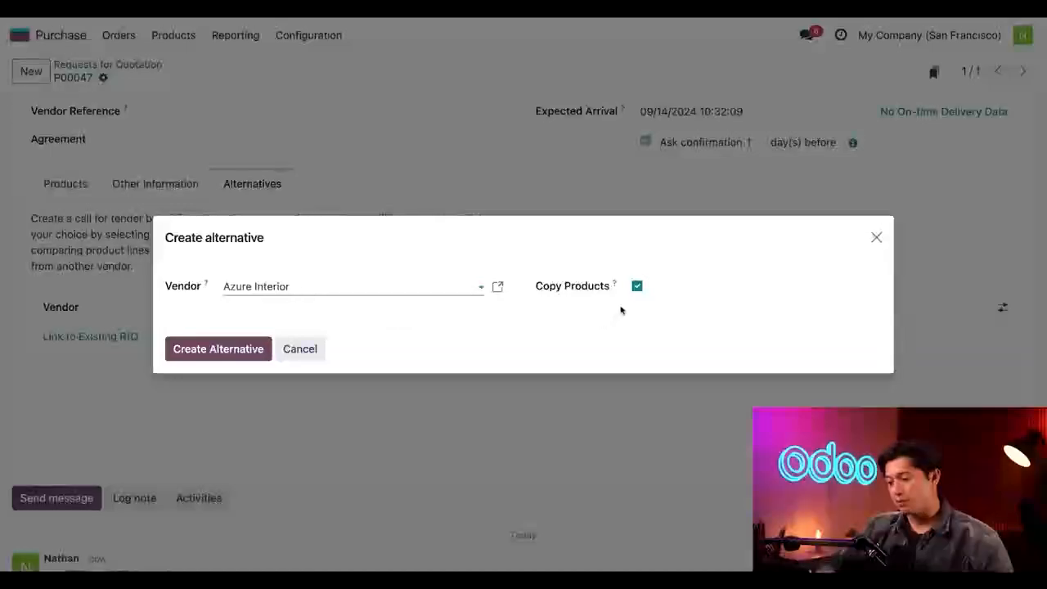
pyautogui.click(636, 285)
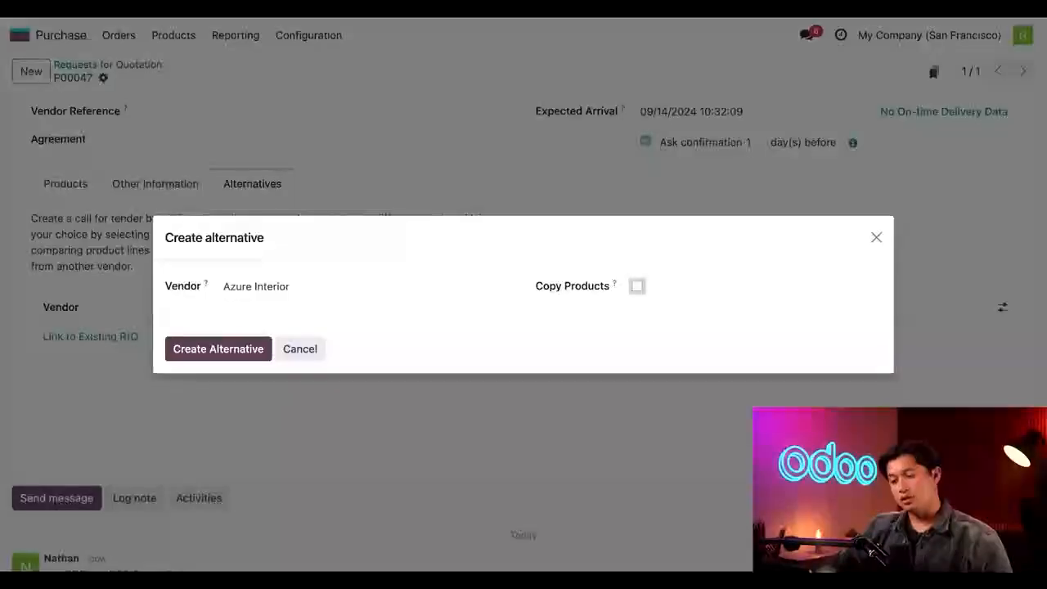
pyautogui.click(218, 348)
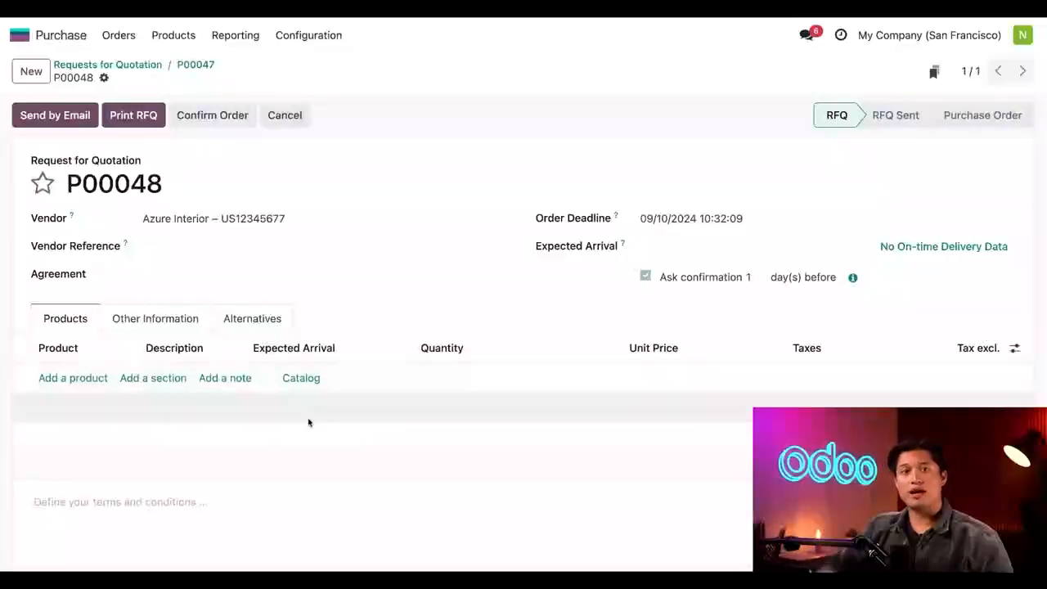
# - Add a product line for Acoustic Bloc Screens with a quantity of 10 to the Azure Interior request
pyautogui.click(75, 381)
pyautogui.write('ac')
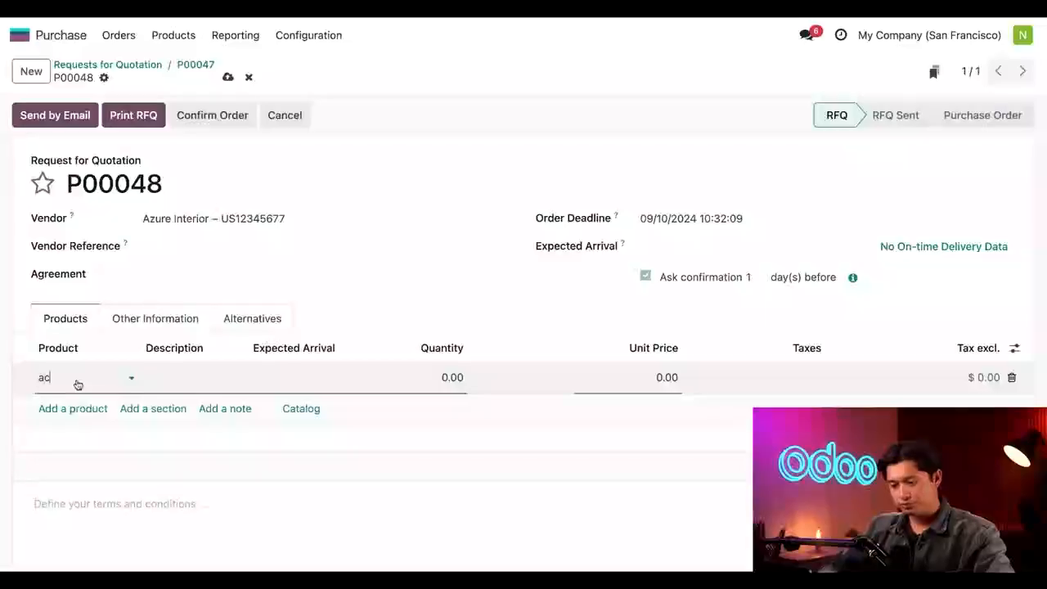
pyautogui.click(119, 394)
pyautogui.click(450, 378)
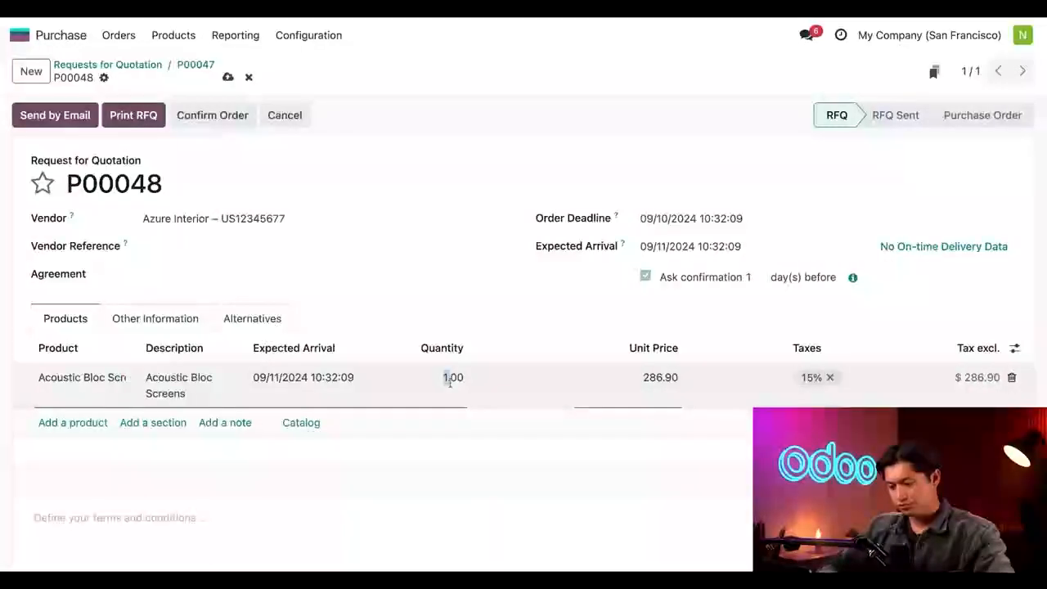
pyautogui.write('10')
pyautogui.click(466, 435)
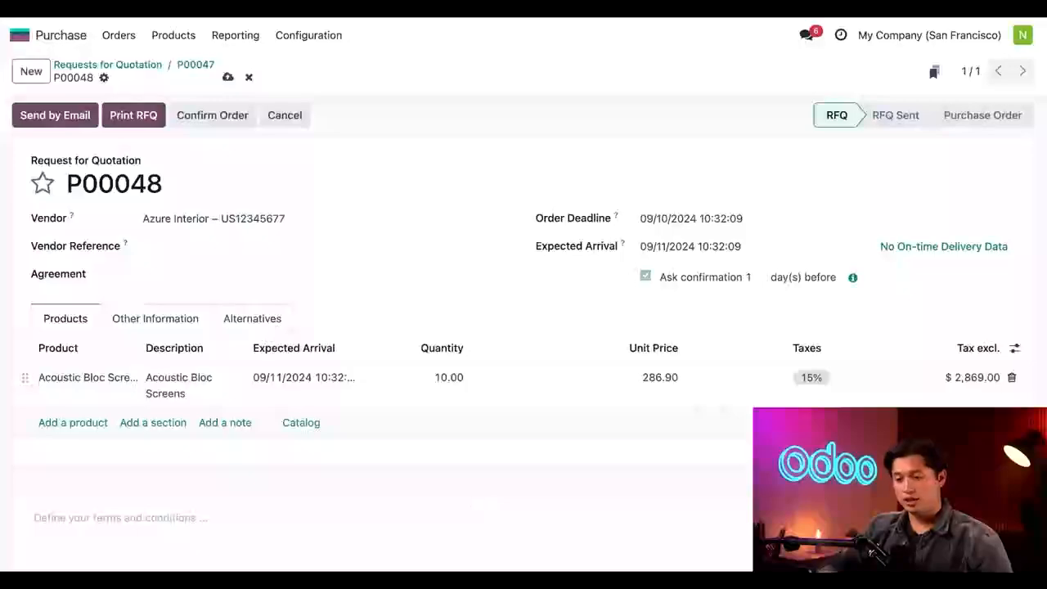
# - Email the request for quotation to Azure Interior and review its linked alternatives
pyautogui.click(51, 116)
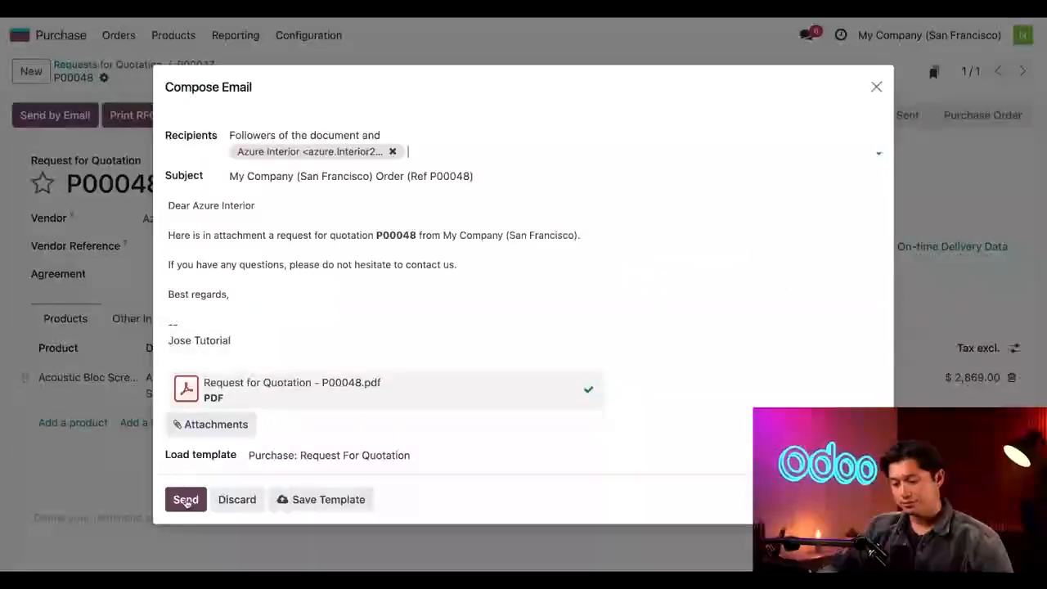
pyautogui.click(186, 502)
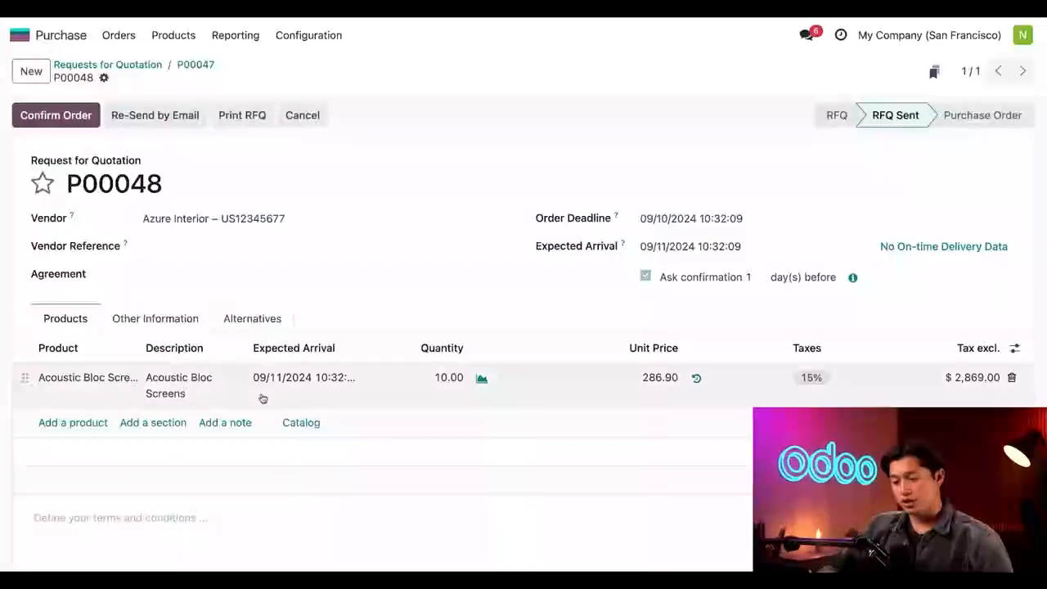
pyautogui.click(256, 319)
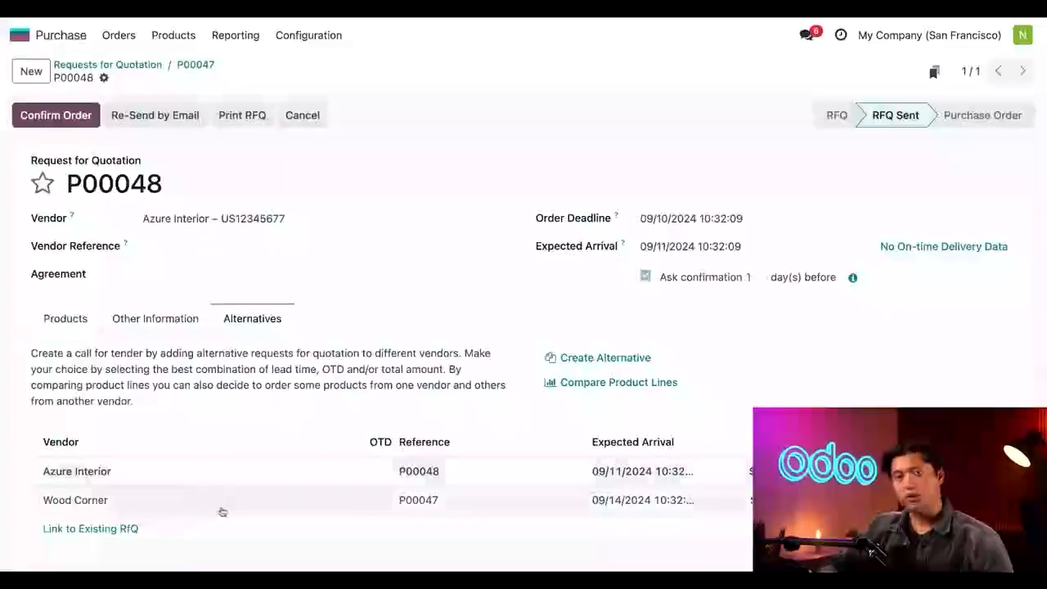
pyautogui.scroll(-1, 279, 382)
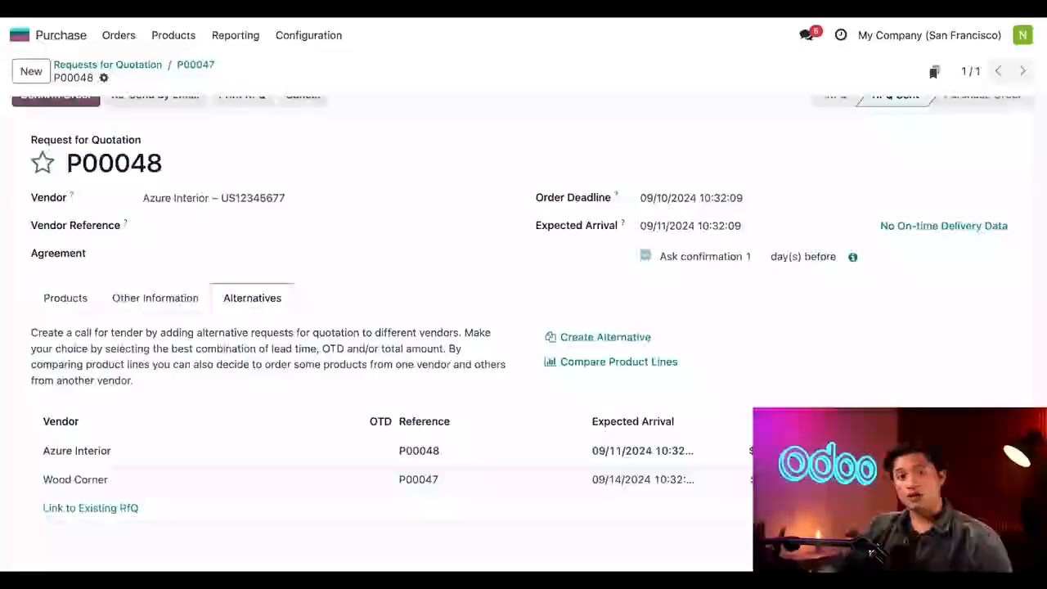
# - Start another request for quotation with the Gemini Furniture company as vendor
pyautogui.click(31, 72)
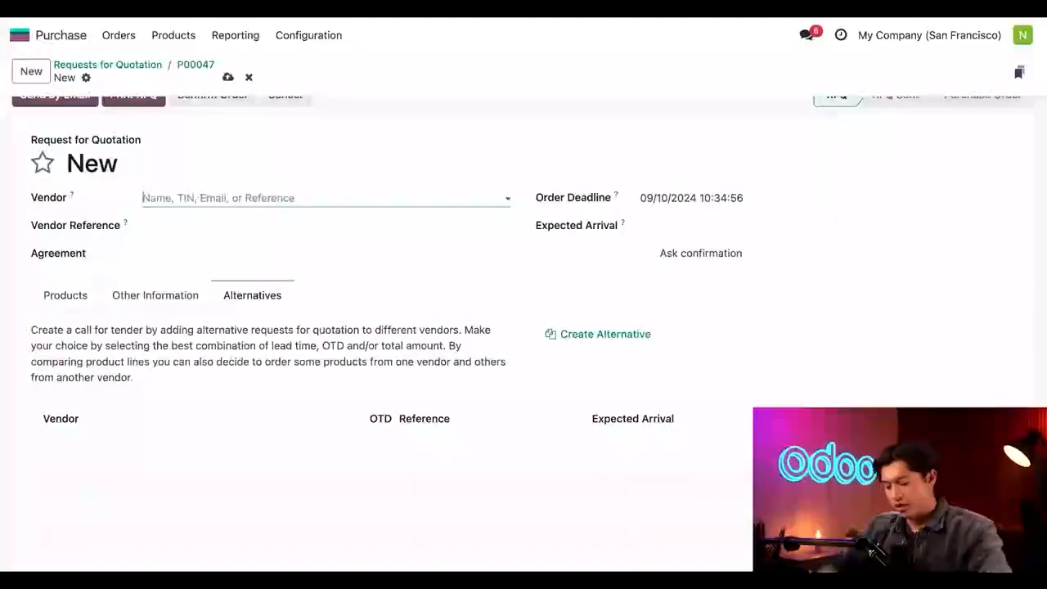
pyautogui.write('gemi')
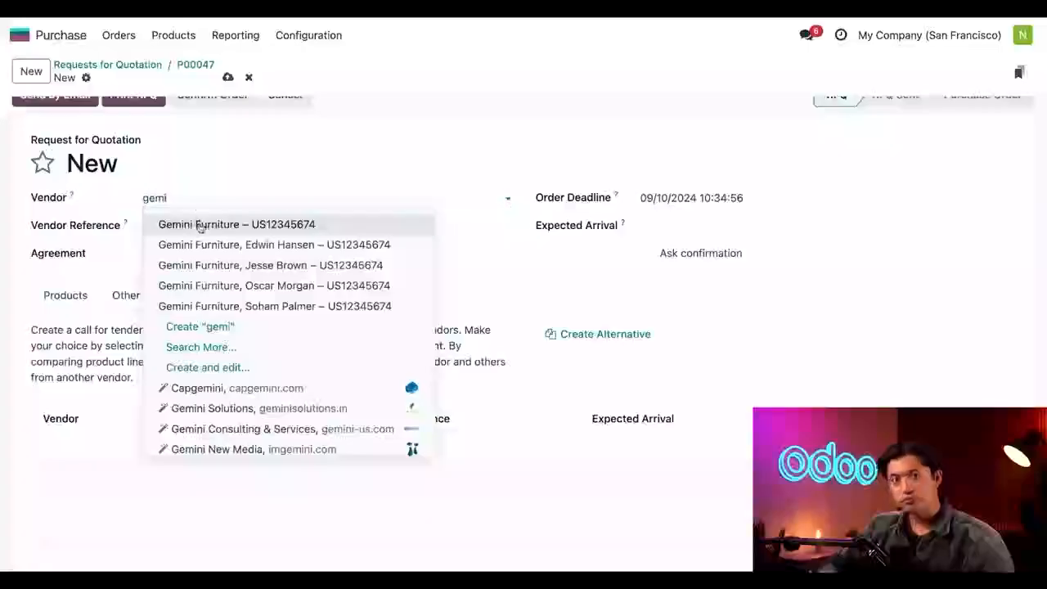
pyautogui.click(200, 226)
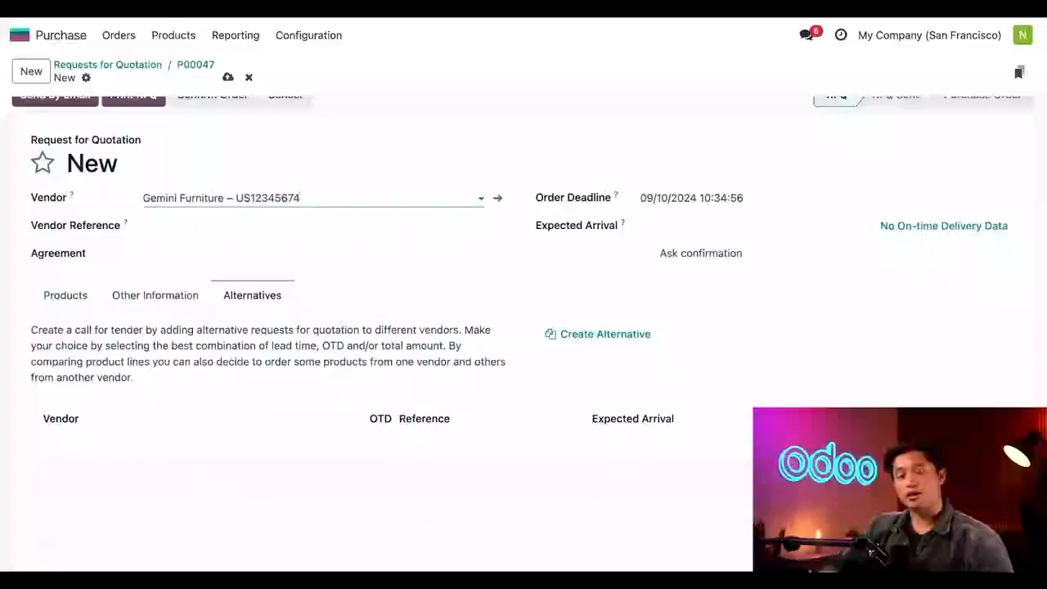
# - Add a product line for the FURN_7777 Office Chair with a quantity of 20 to the Gemini Furniture request
pyautogui.click(86, 297)
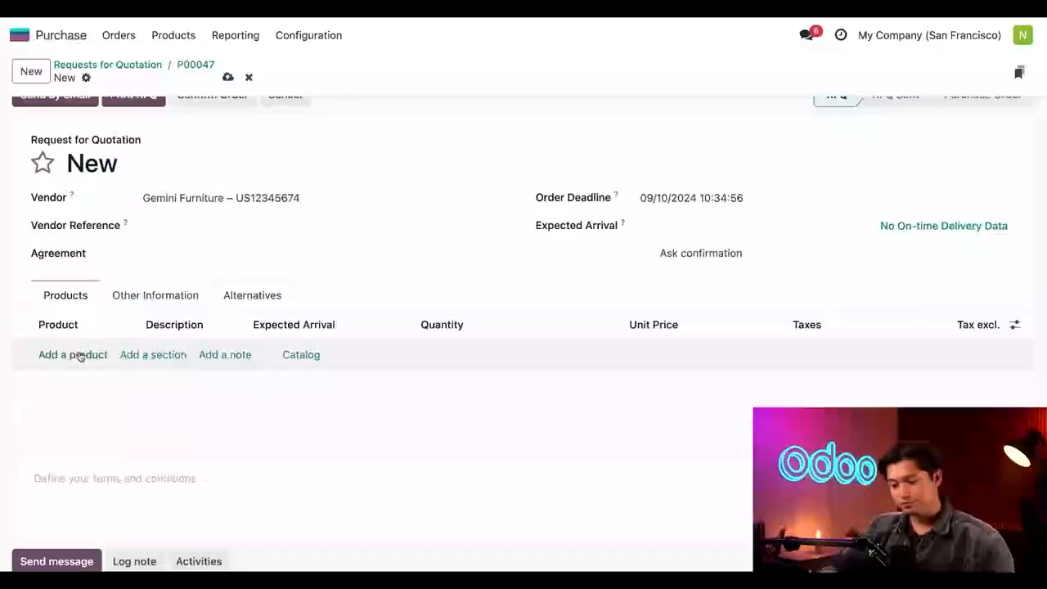
pyautogui.click(76, 355)
pyautogui.write('off')
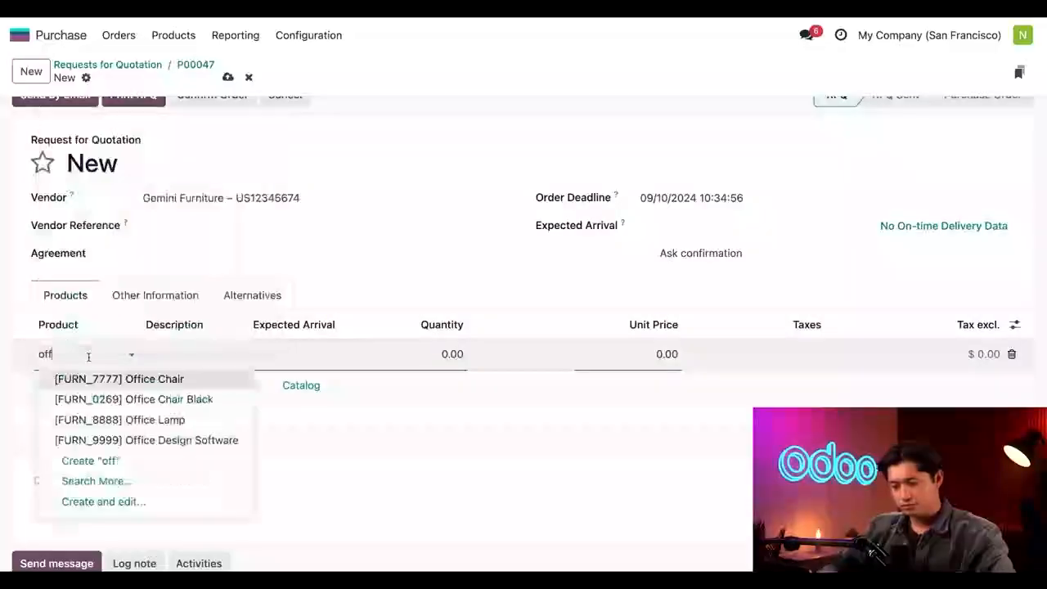
pyautogui.click(130, 378)
pyautogui.click(450, 354)
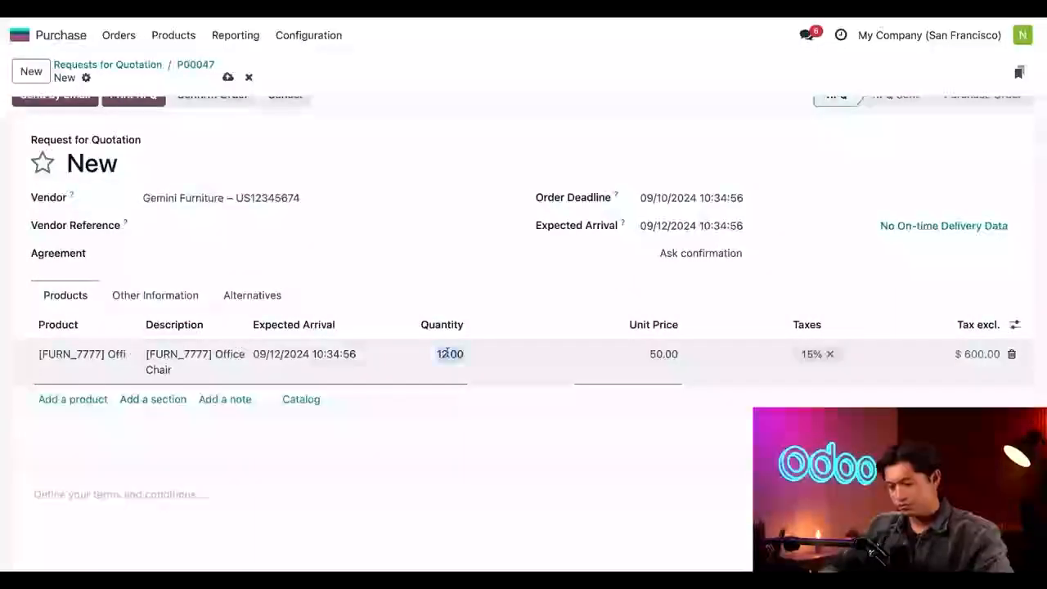
pyautogui.write('20')
pyautogui.click(465, 469)
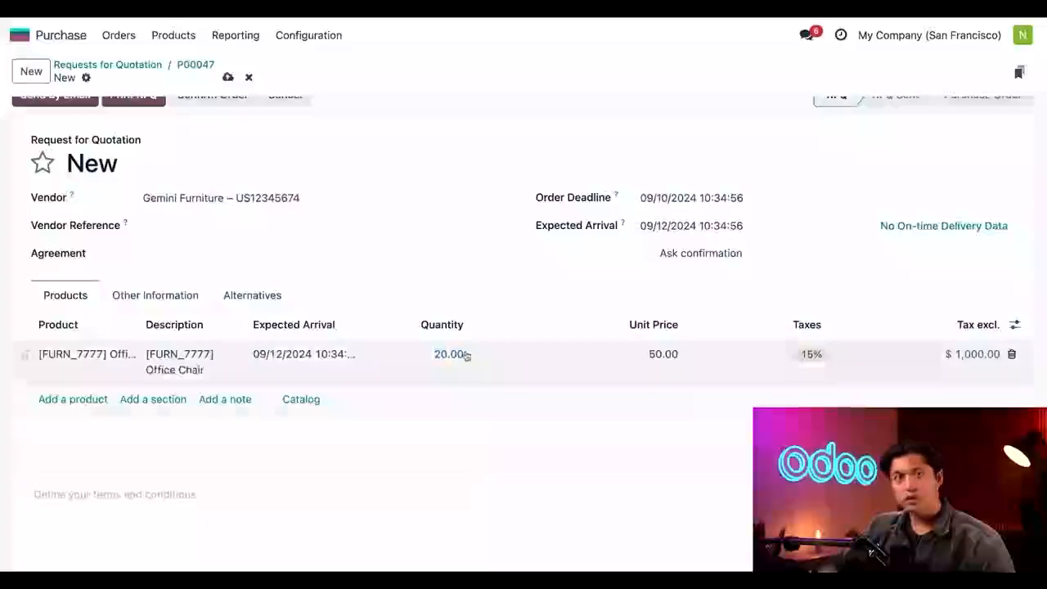
# - Email the request for quotation to Gemini Furniture with the default message
pyautogui.scroll(1, 465, 355)
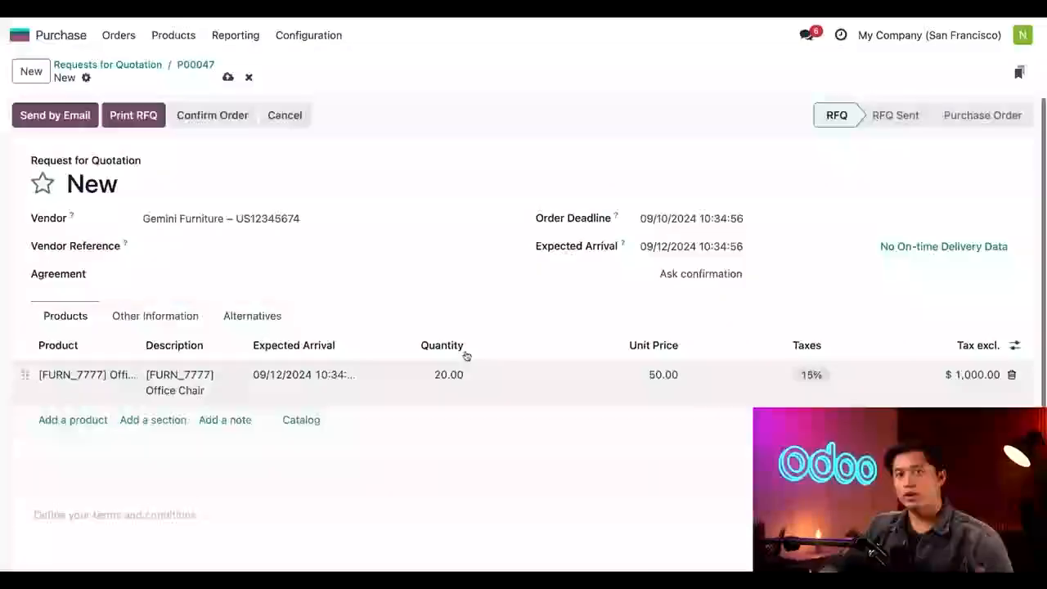
pyautogui.click(55, 115)
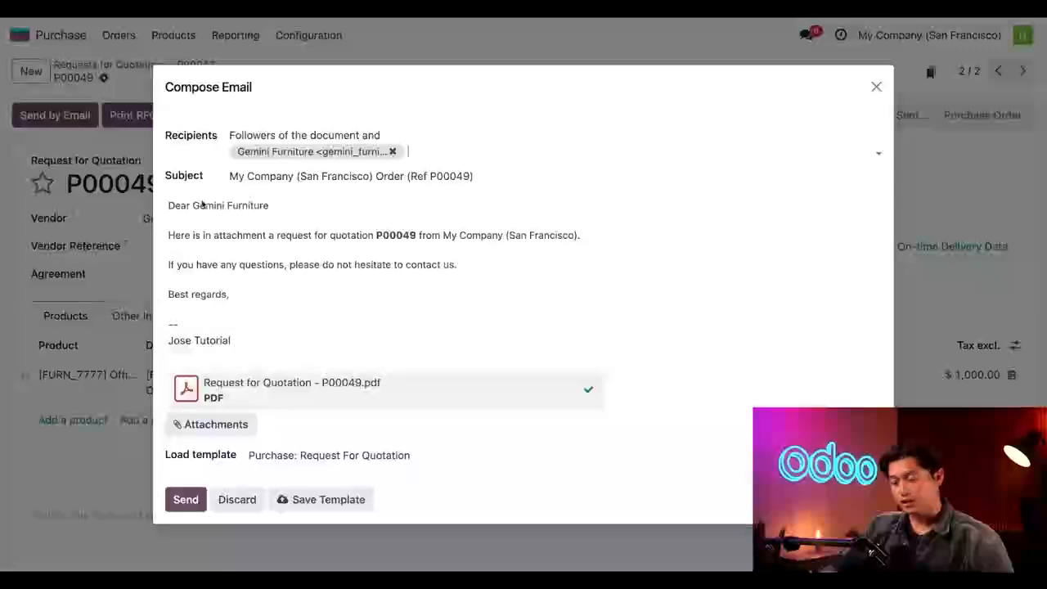
pyautogui.click(188, 500)
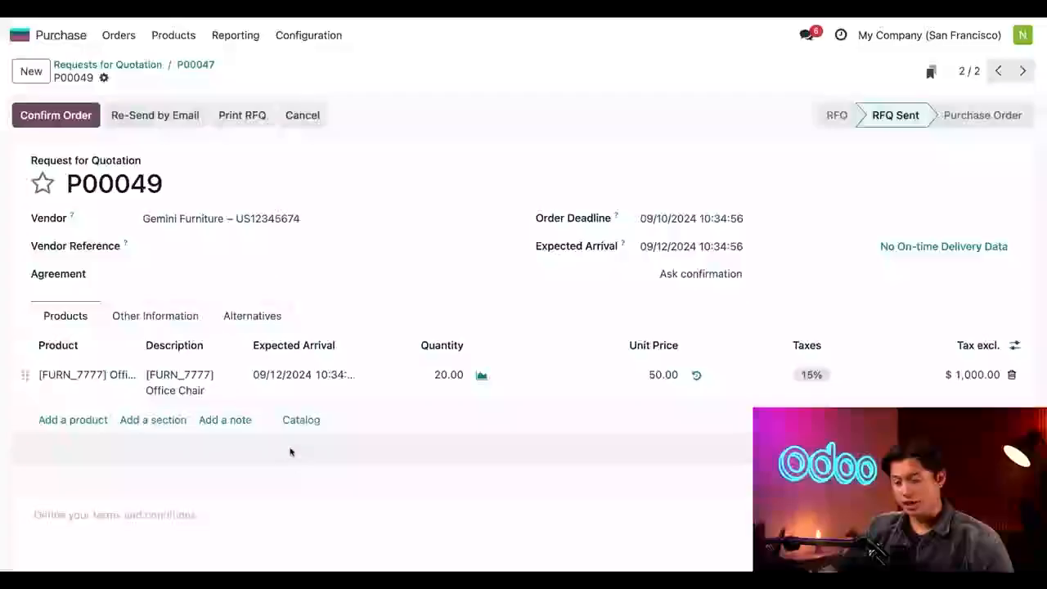
# - Link the existing Azure Interior and Wood Corner requests with the 09/10/2024 order deadline as alternatives to the Gemini Furniture request
pyautogui.click(272, 319)
pyautogui.scroll(-2, 272, 319)
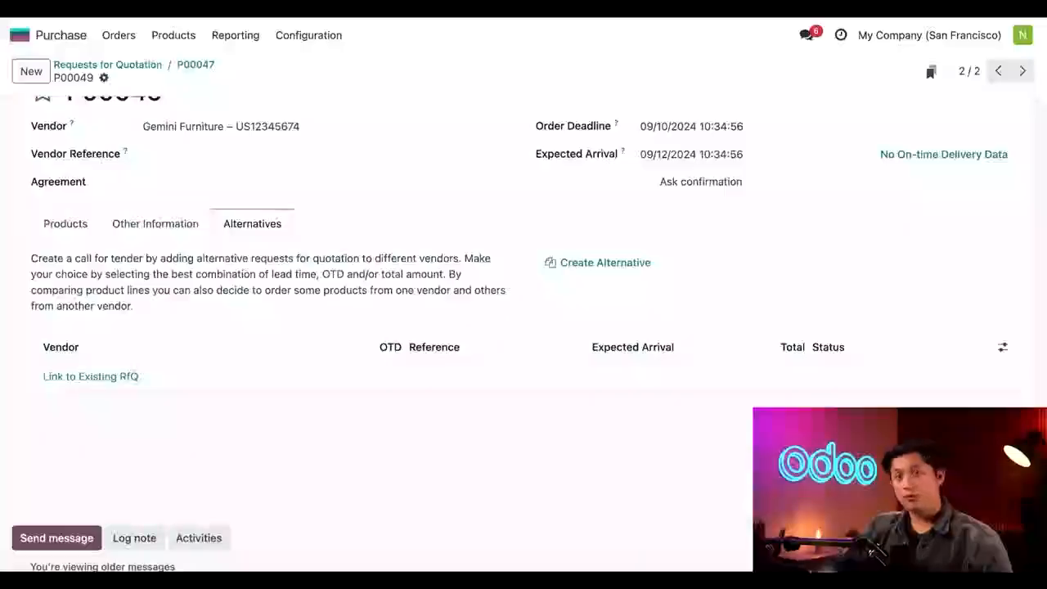
pyautogui.click(116, 377)
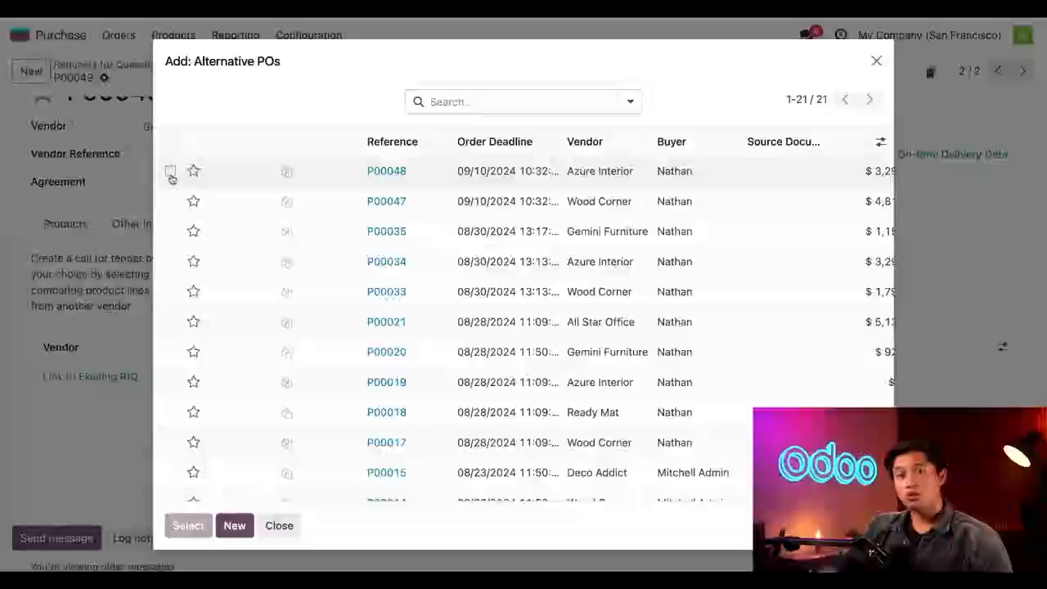
pyautogui.click(170, 173)
pyautogui.click(170, 195)
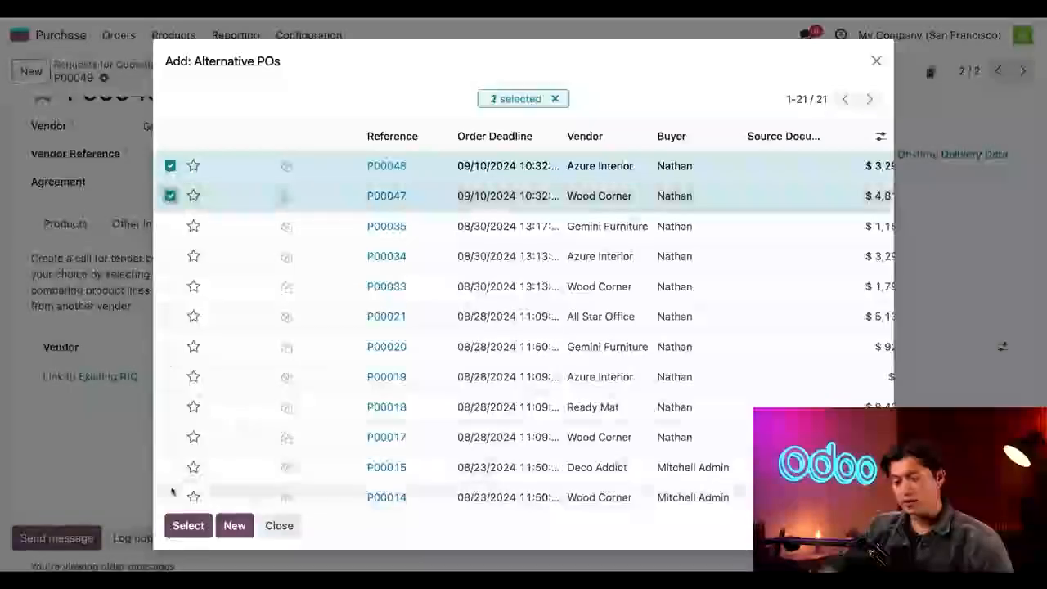
pyautogui.click(195, 528)
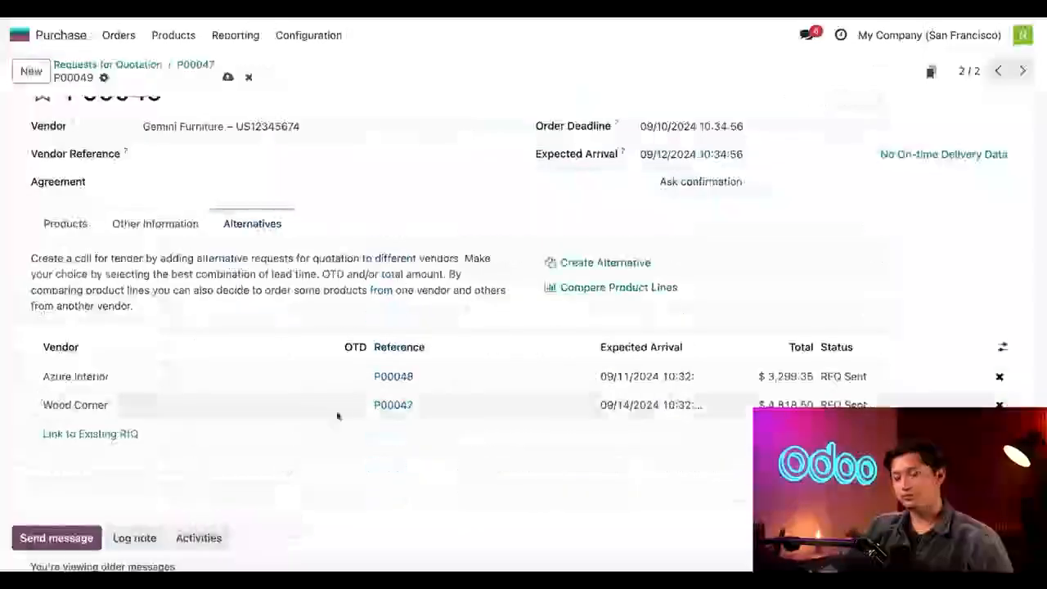
# - Compare the product lines of the alternative requests and choose Gemini Furniture's offer for the Office Chair
pyautogui.scroll(-1, 370, 407)
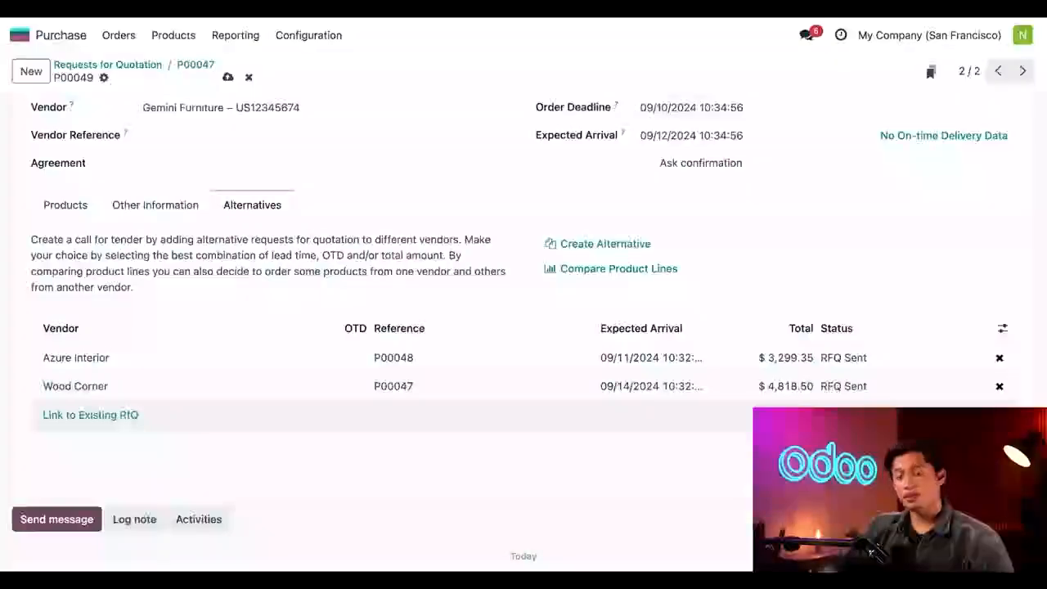
pyautogui.click(611, 270)
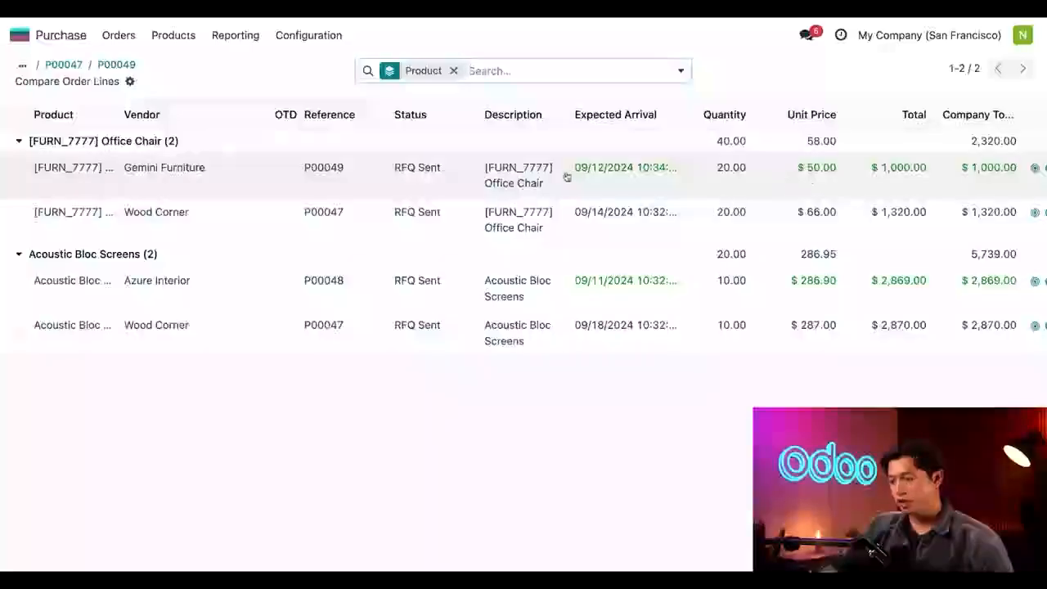
pyautogui.hscroll(3, 888, 152)
pyautogui.click(925, 168)
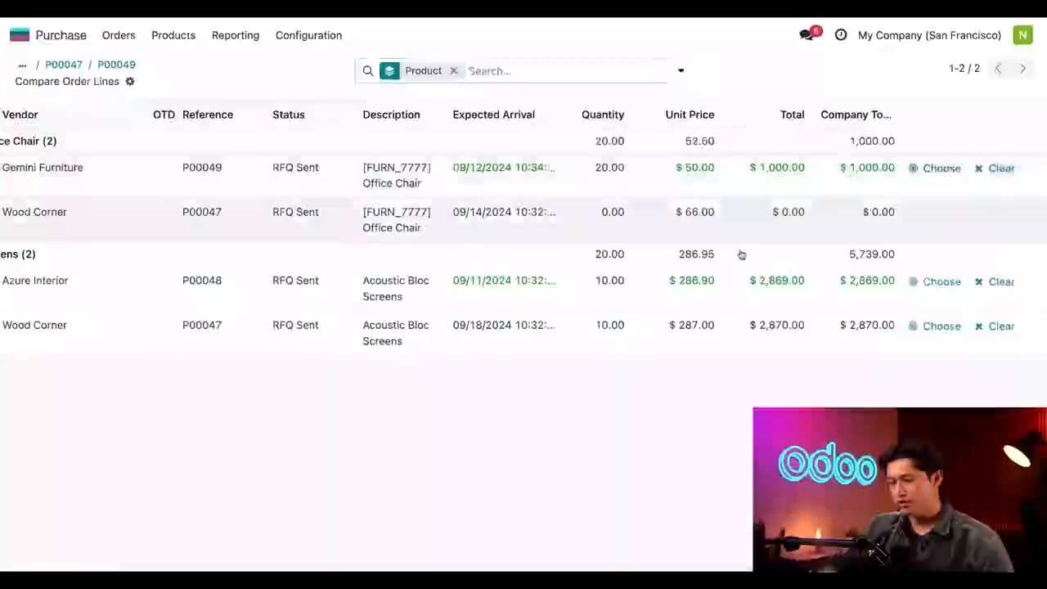
# - Compare the Acoustic Bloc Screens offers and choose Azure Interior's line for that product
pyautogui.hscroll(-3, 140, 304)
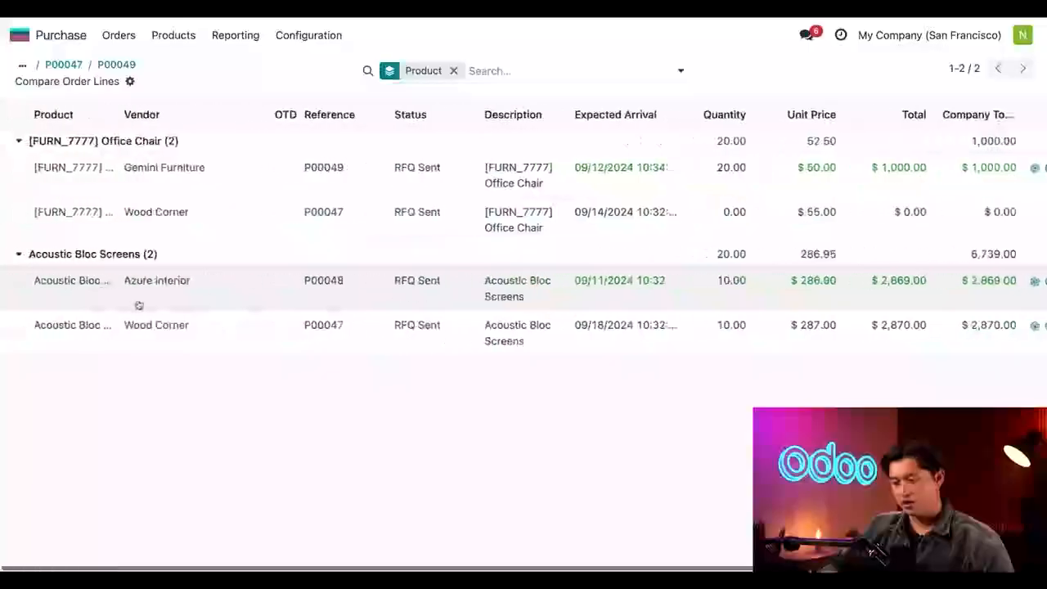
pyautogui.hscroll(3, 241, 299)
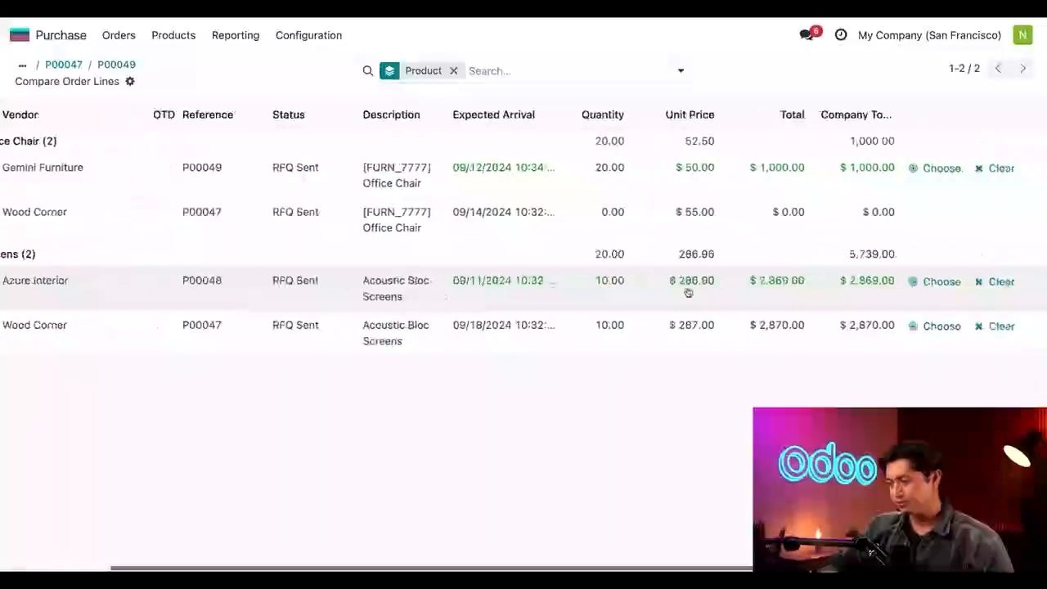
pyautogui.click(938, 285)
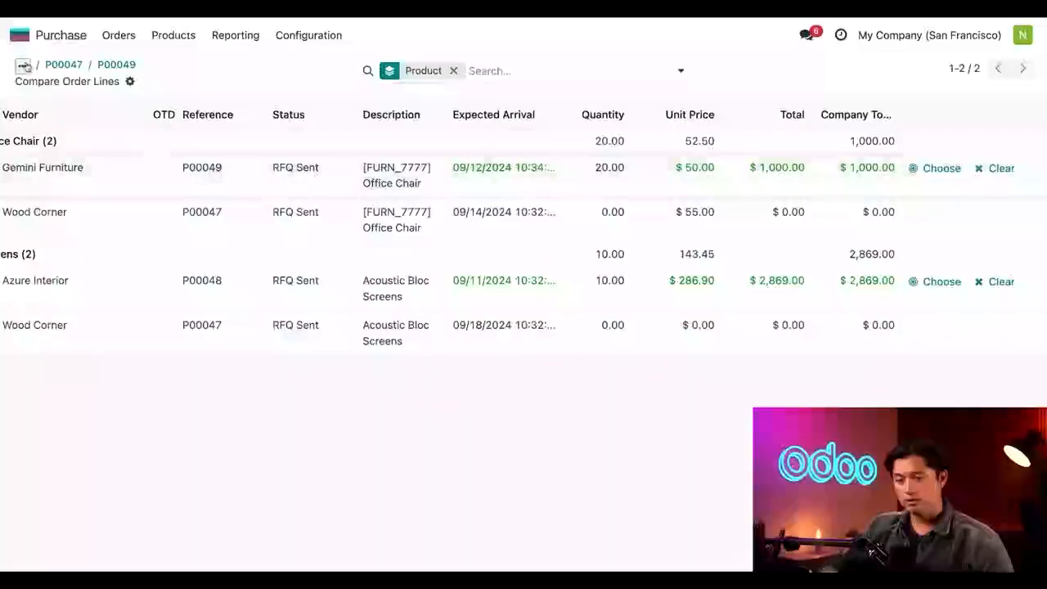
# - Confirm the Azure Interior request for Acoustic Bloc Screens as a purchase order, cancel its alternatives and return to the requests for quotation
pyautogui.click(23, 66)
pyautogui.click(62, 96)
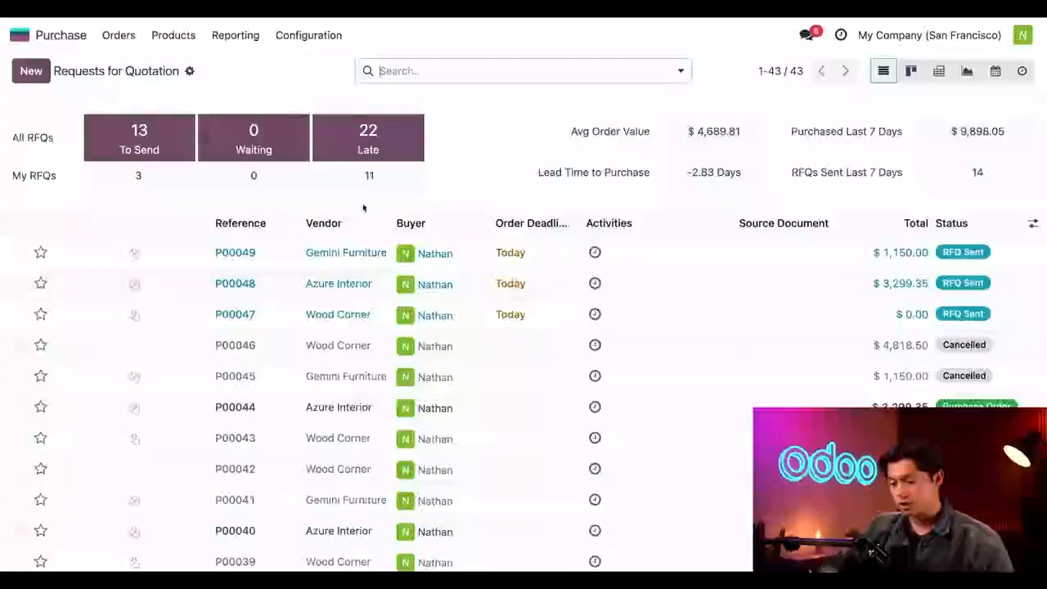
pyautogui.click(662, 290)
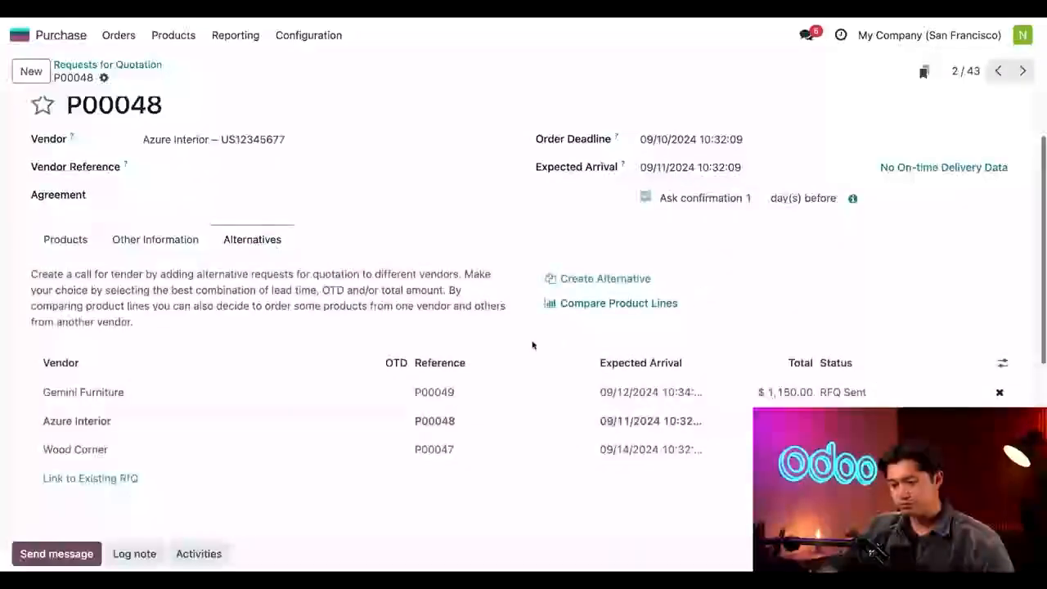
pyautogui.click(62, 240)
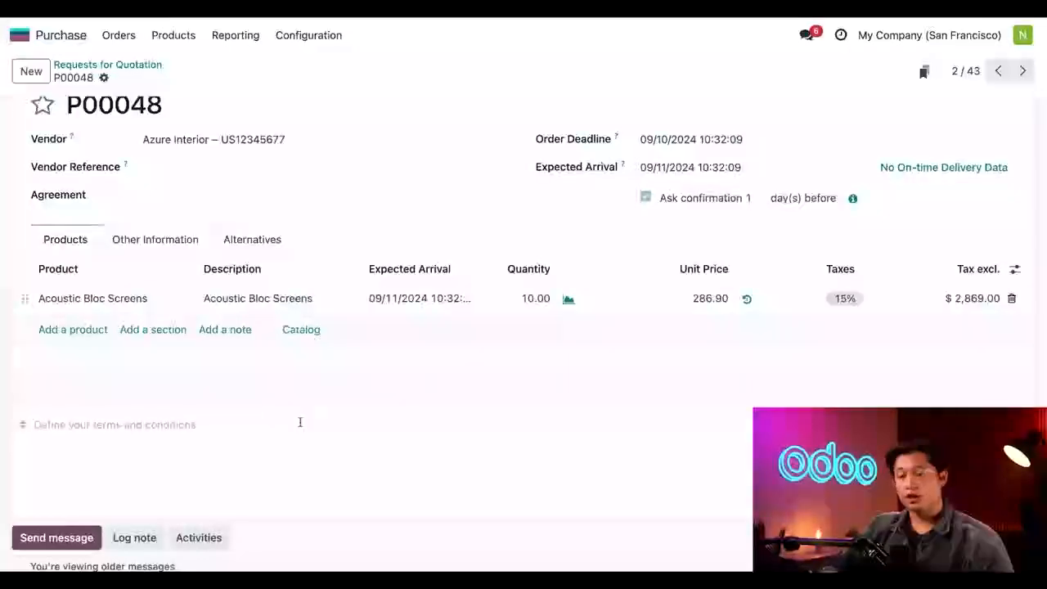
pyautogui.scroll(2, 301, 422)
pyautogui.click(59, 118)
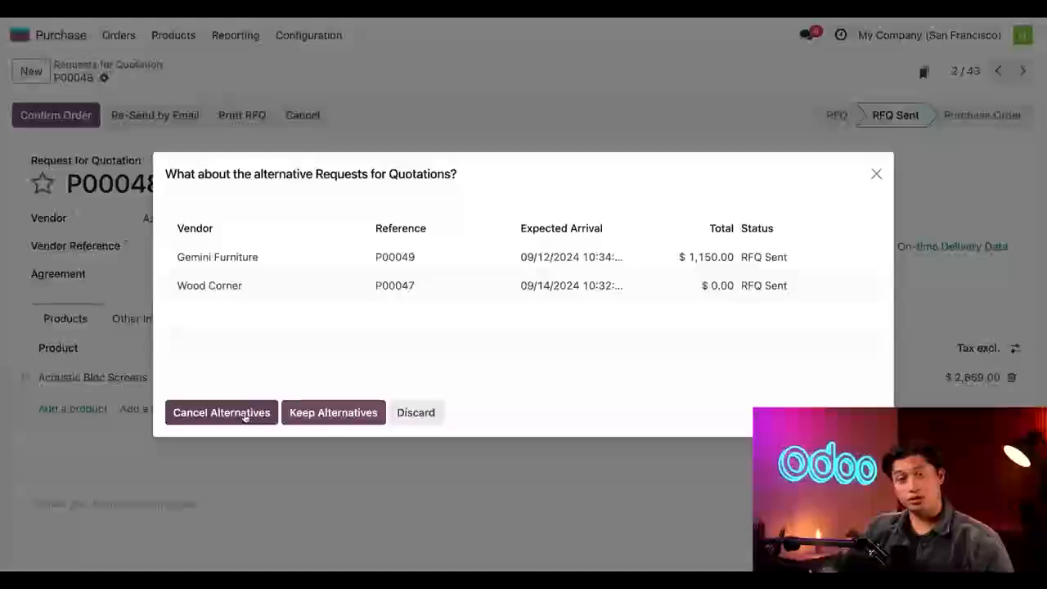
pyautogui.click(245, 415)
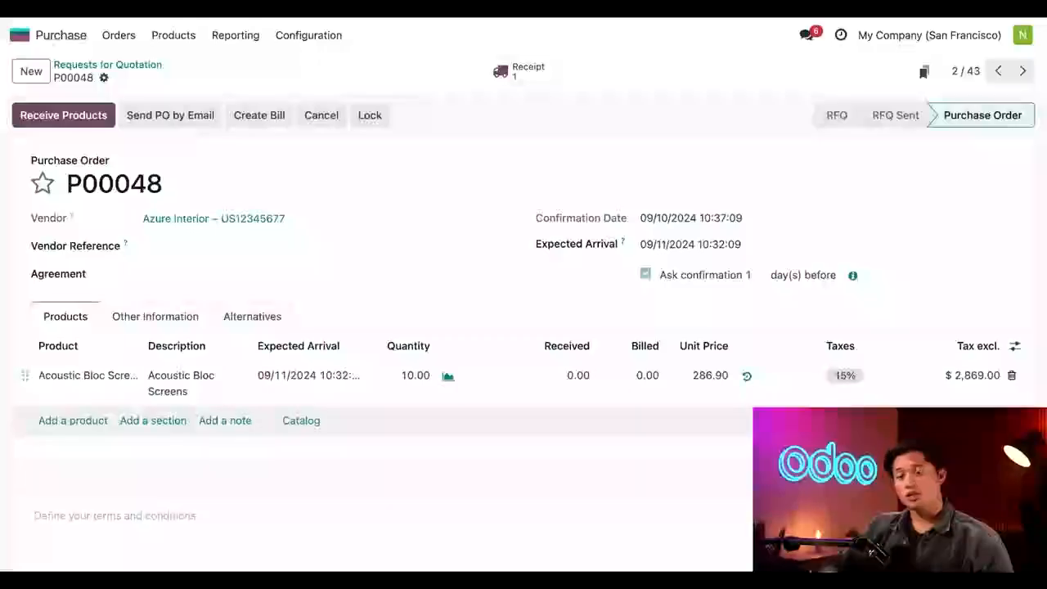
pyautogui.click(123, 65)
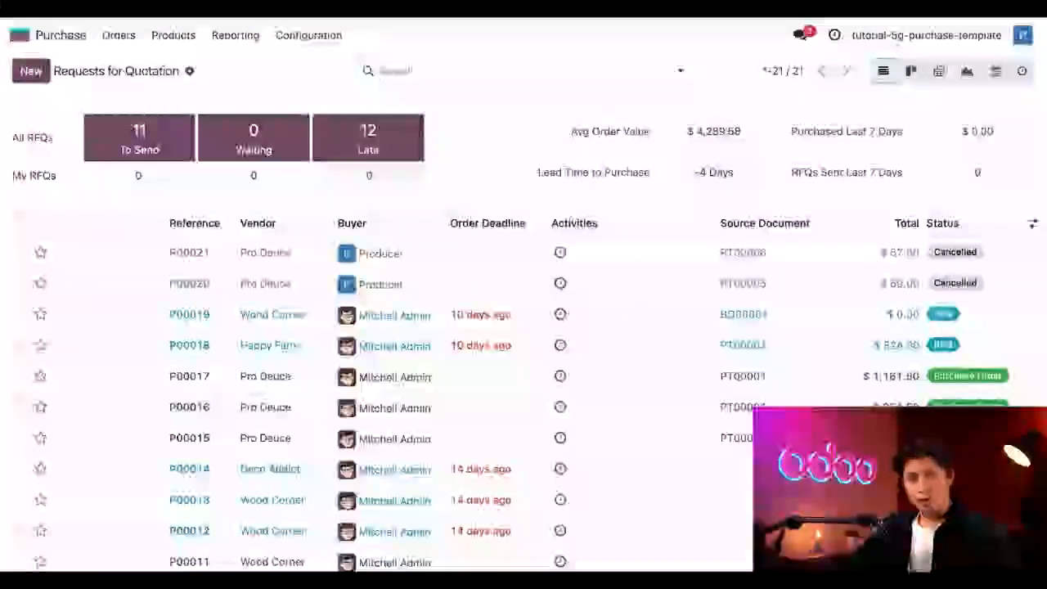
# - Check the Purchase Agreements option in the Purchase settings
pyautogui.click(327, 39)
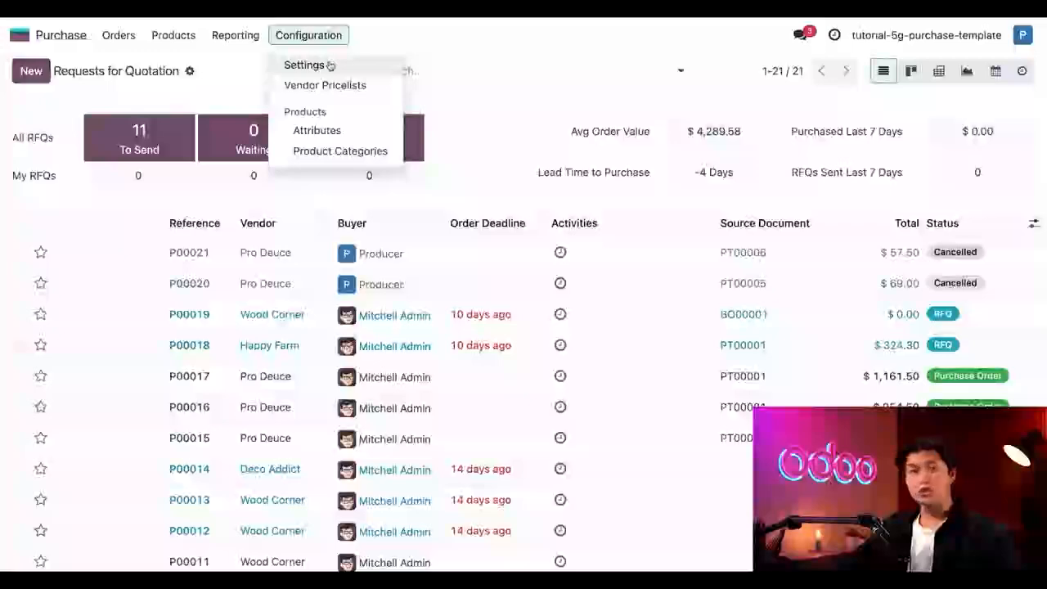
pyautogui.click(330, 65)
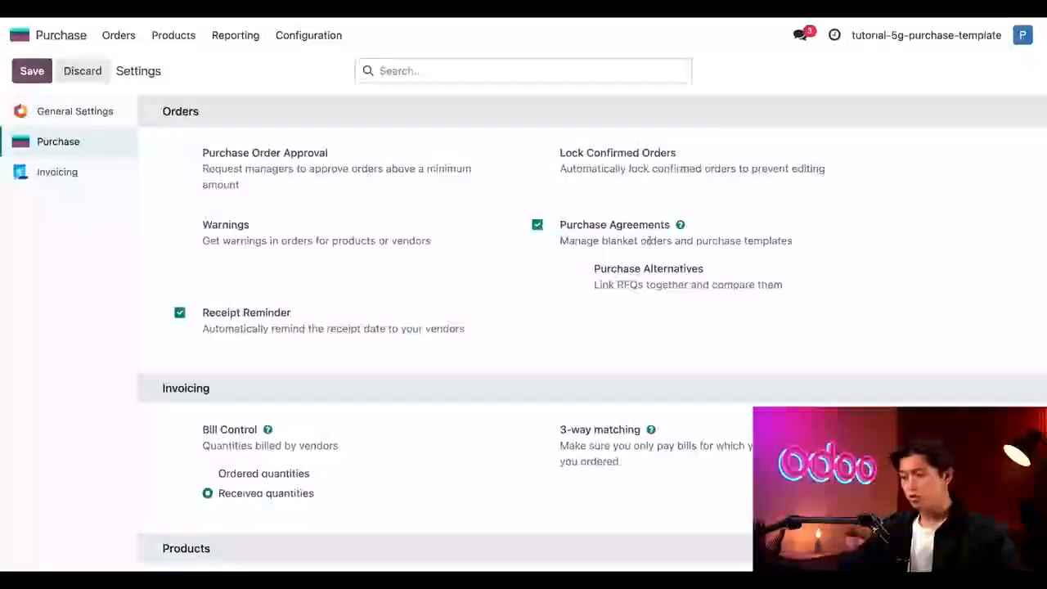
pyautogui.moveTo(589, 263)
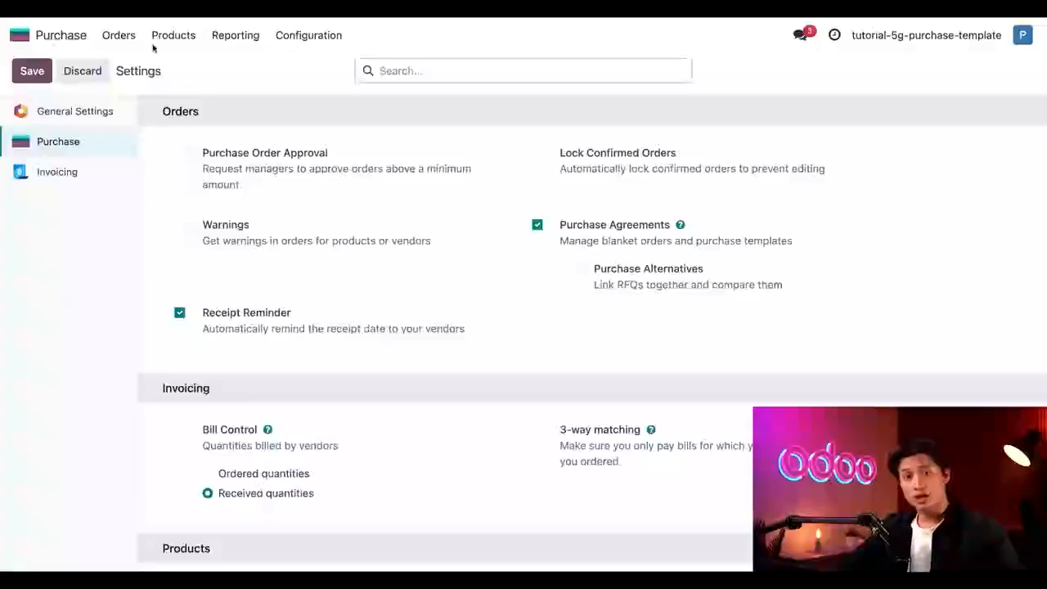
# - Create a new purchase agreement for the vendor Pro Deuce with the agreement type Purchase Template
pyautogui.click(119, 35)
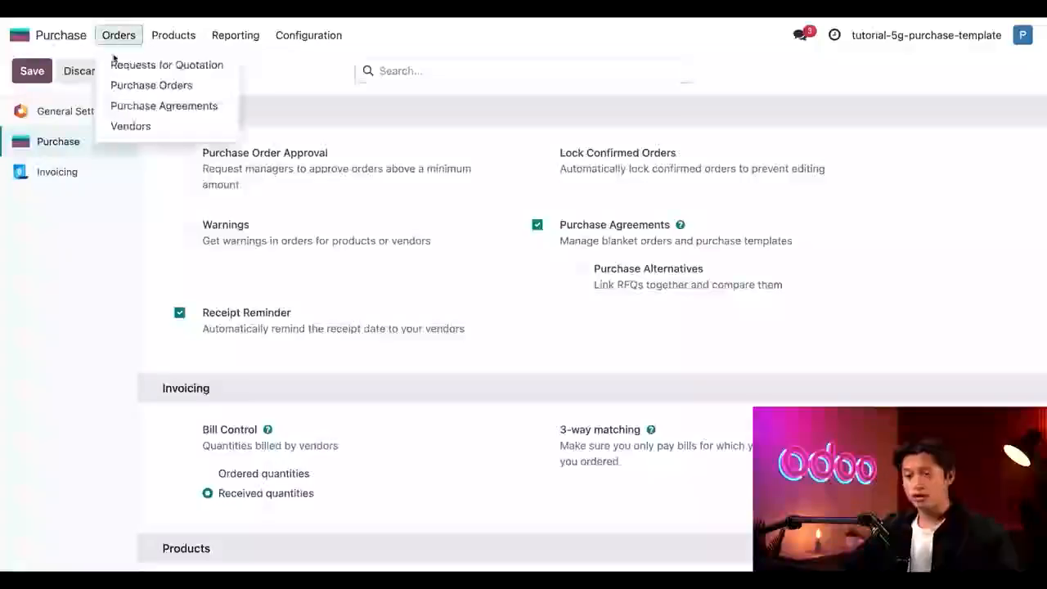
pyautogui.click(133, 107)
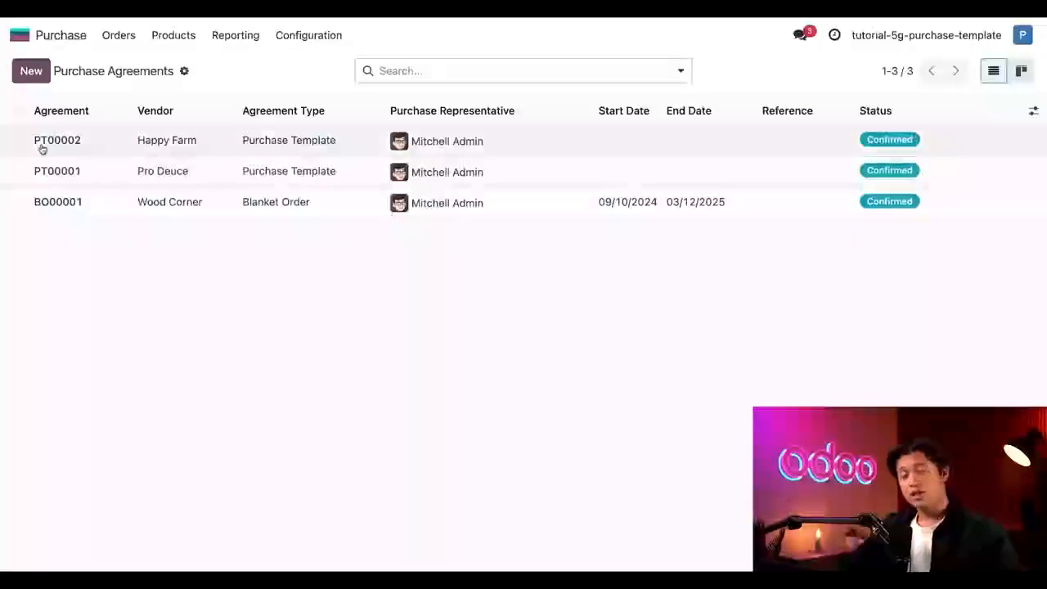
pyautogui.click(33, 73)
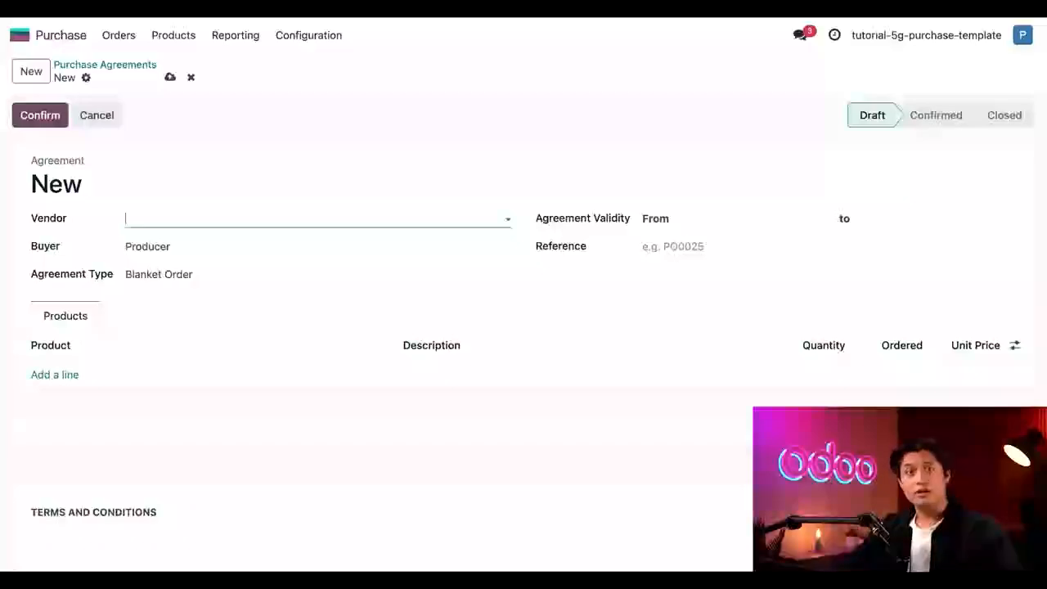
pyautogui.click(236, 227)
pyautogui.click(204, 286)
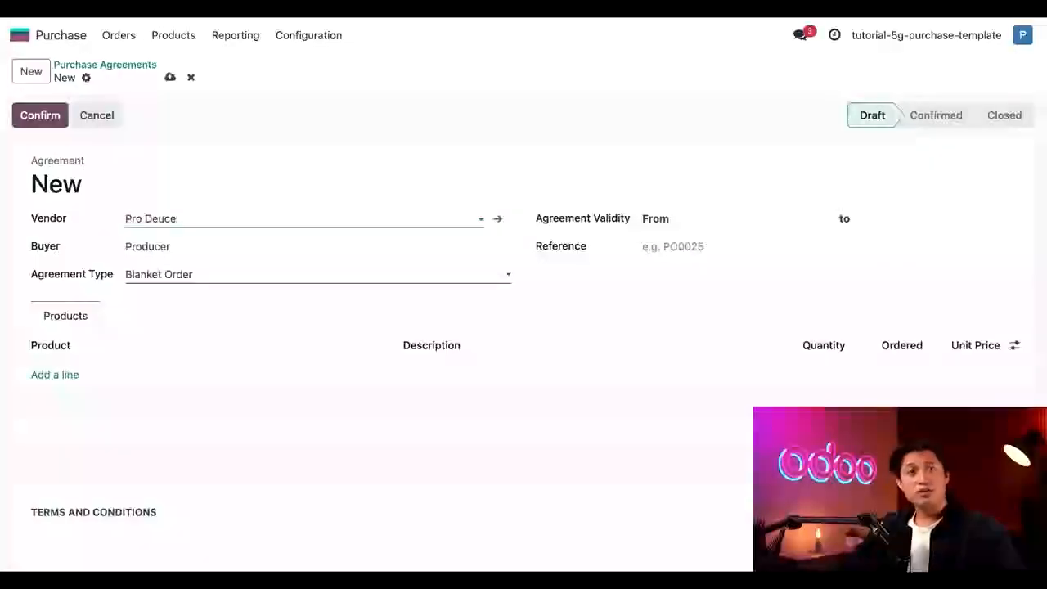
pyautogui.click(210, 284)
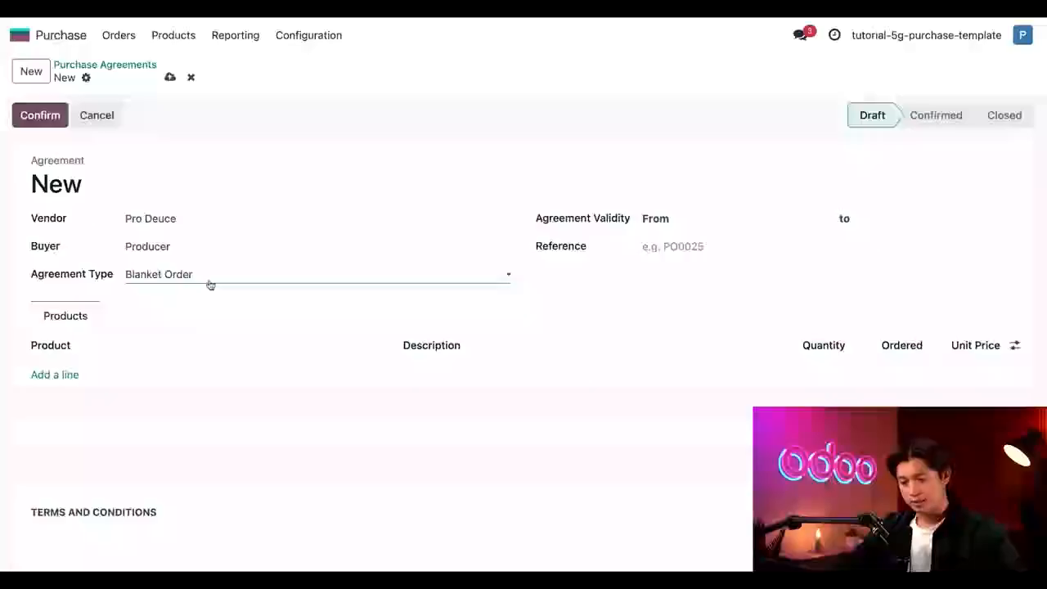
pyautogui.click(208, 308)
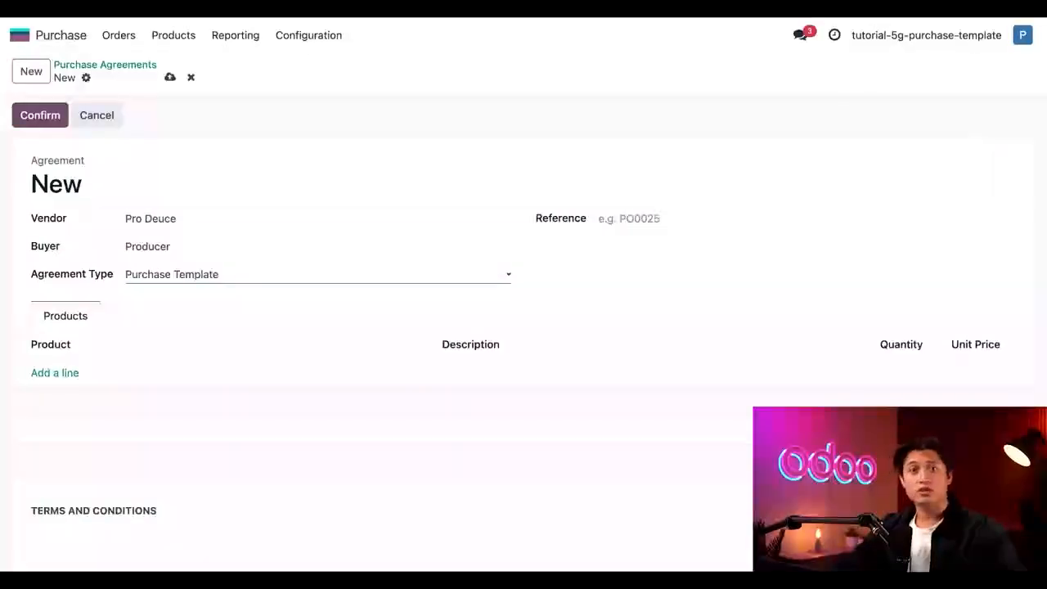
# - Add a Carrot product line with a quantity of 25 to the purchase template
pyautogui.click(48, 372)
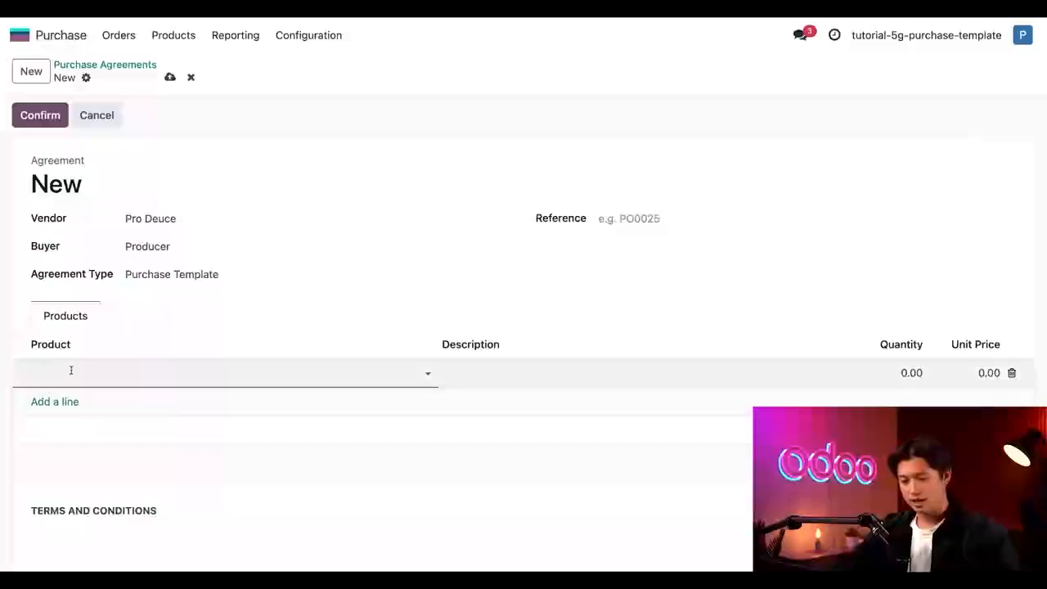
pyautogui.write('CAR')
pyautogui.click(96, 398)
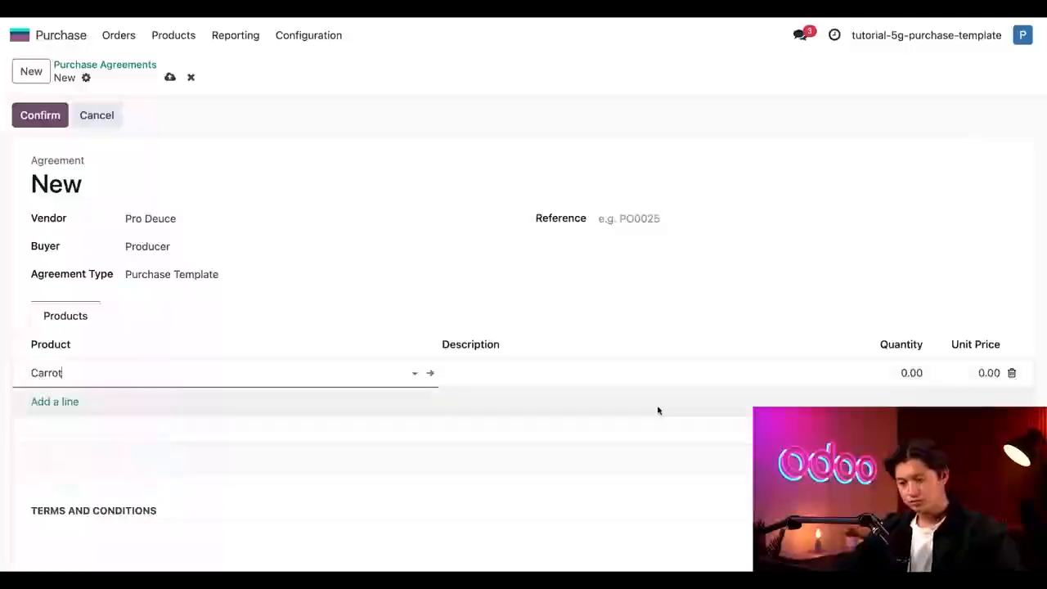
pyautogui.click(910, 373)
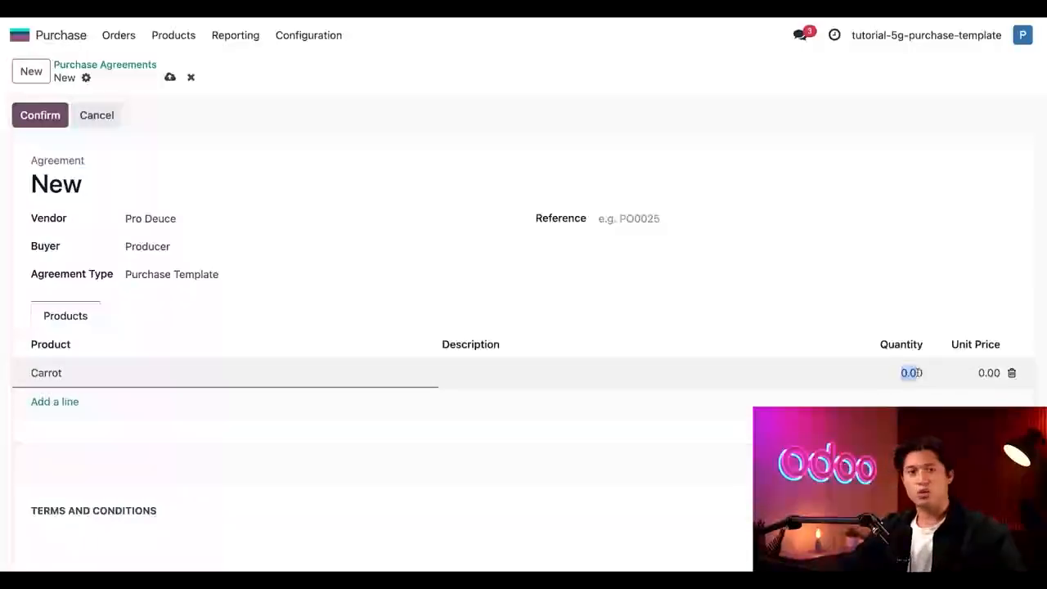
pyautogui.write('25')
pyautogui.click(486, 492)
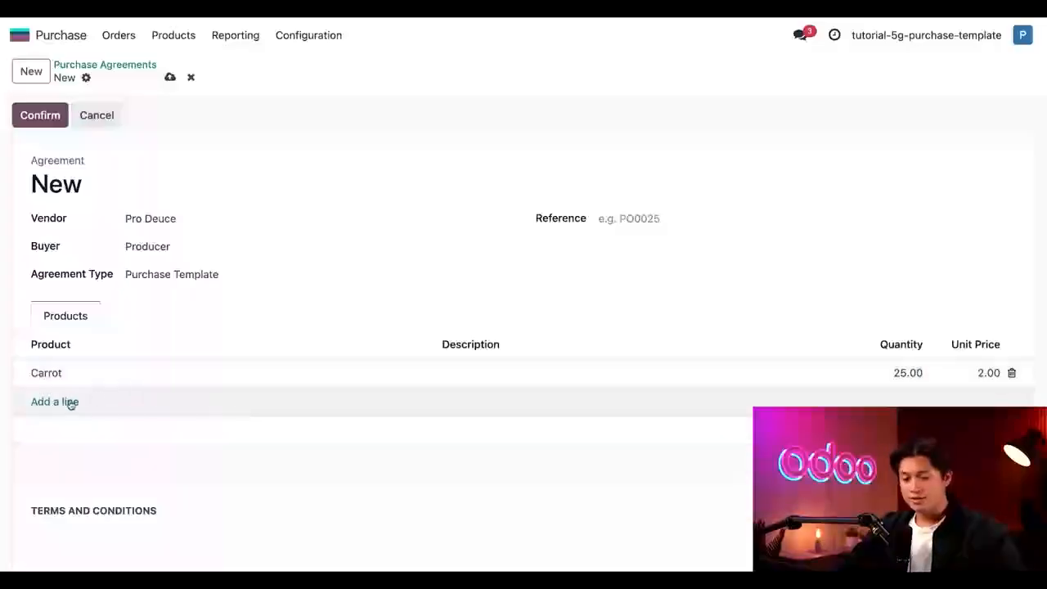
# - Add a Milk product line with a quantity of 1 to the purchase template
pyautogui.click(71, 401)
pyautogui.write('MIL')
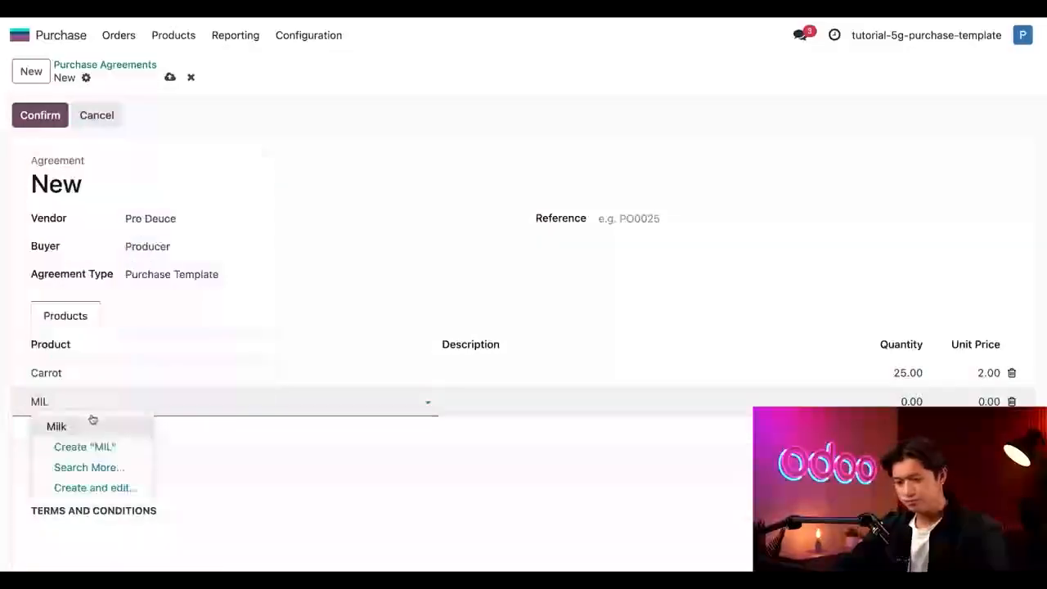
pyautogui.click(92, 420)
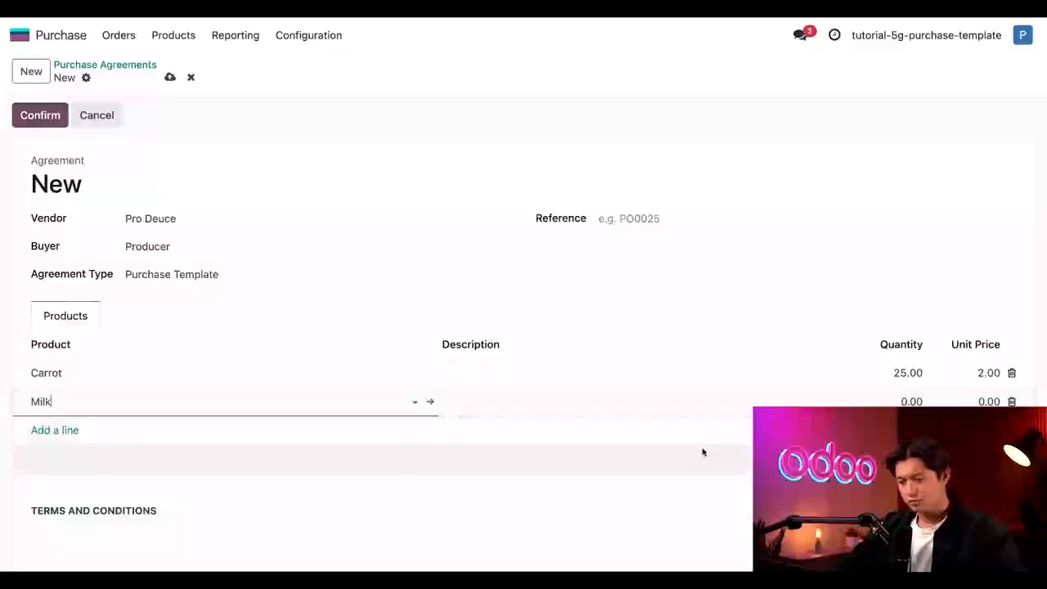
pyautogui.click(908, 401)
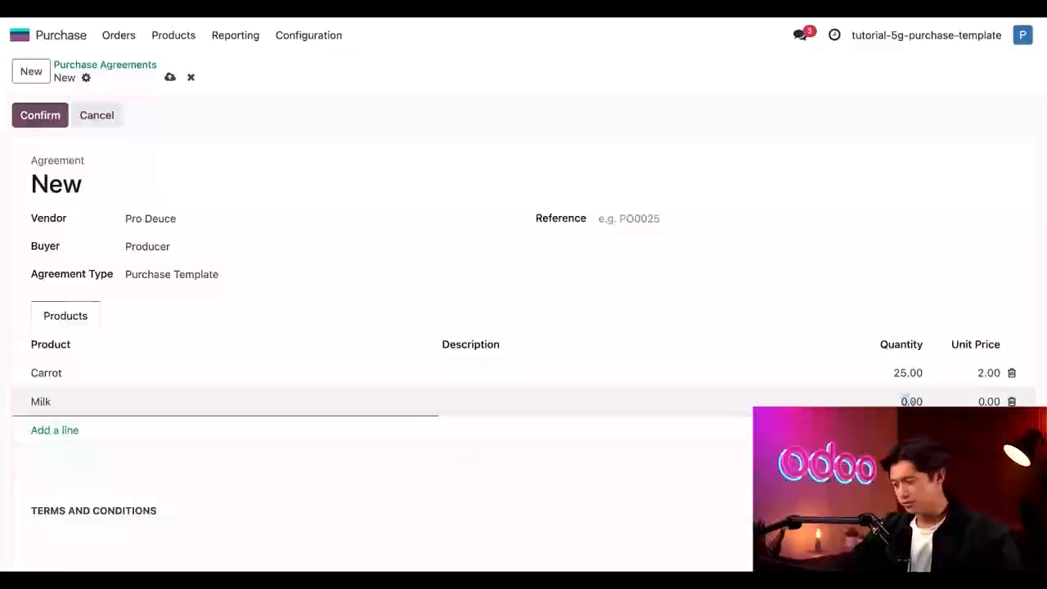
pyautogui.write('100')
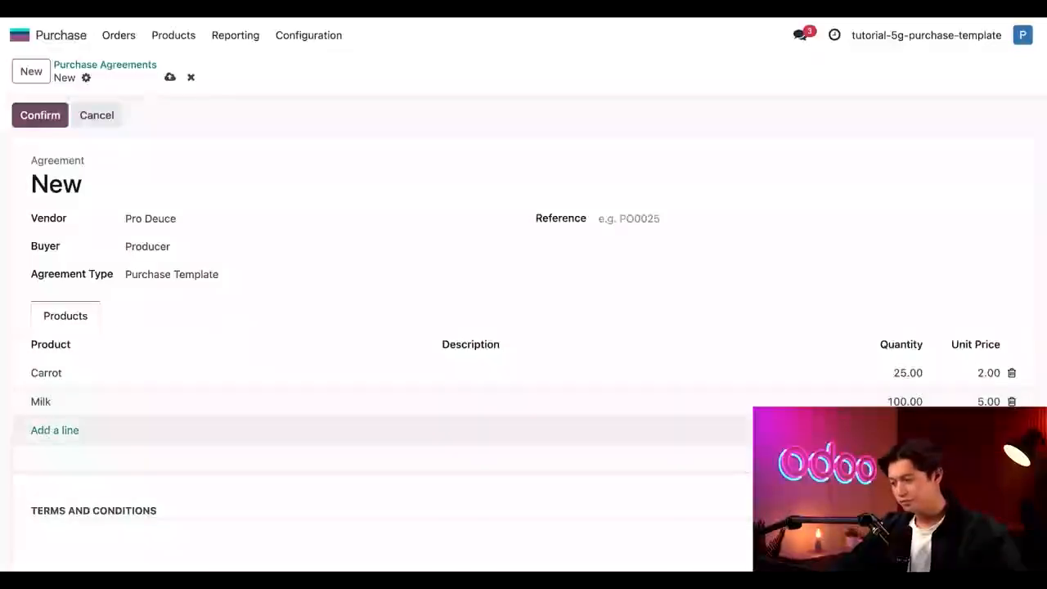
pyautogui.click(904, 401)
pyautogui.write('1')
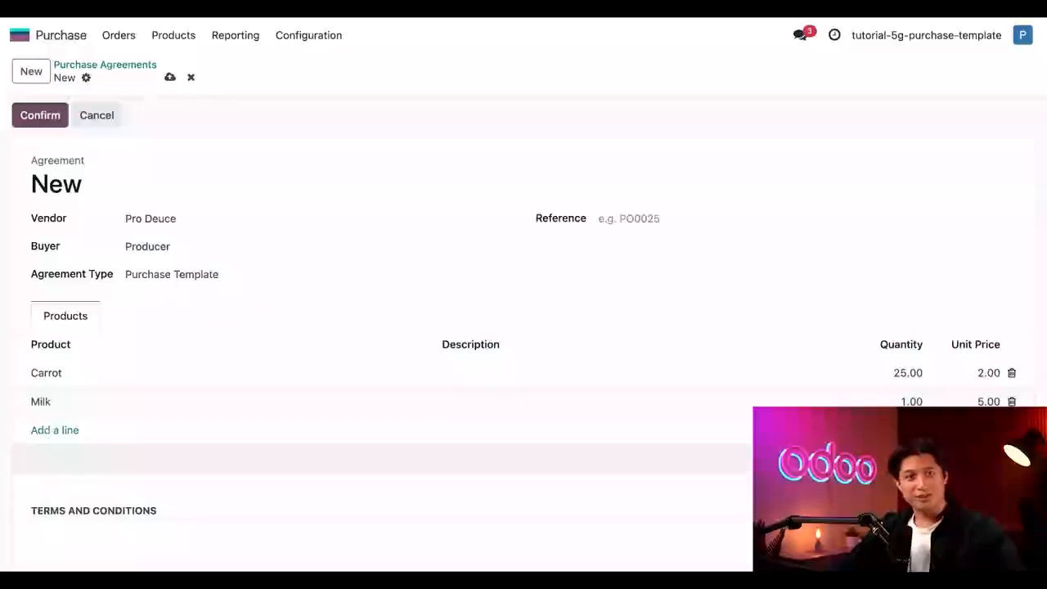
# - Confirm the purchase template and create a new quotation from it
pyautogui.click(45, 116)
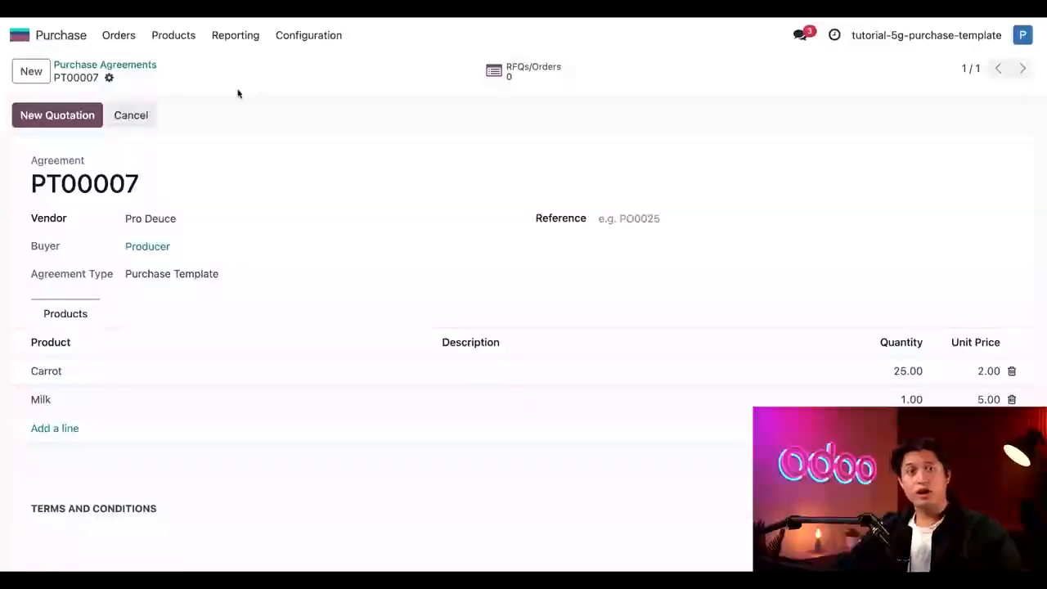
pyautogui.click(24, 116)
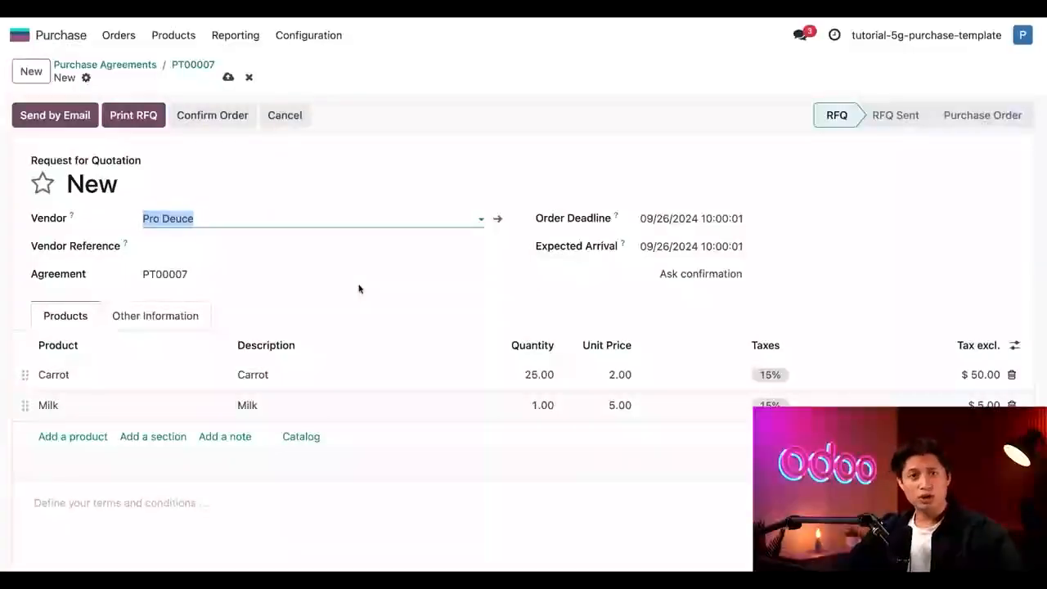
# - Set the quantity of the Carrot line in the new request for quotation to 30
pyautogui.scroll(-3, 703, 428)
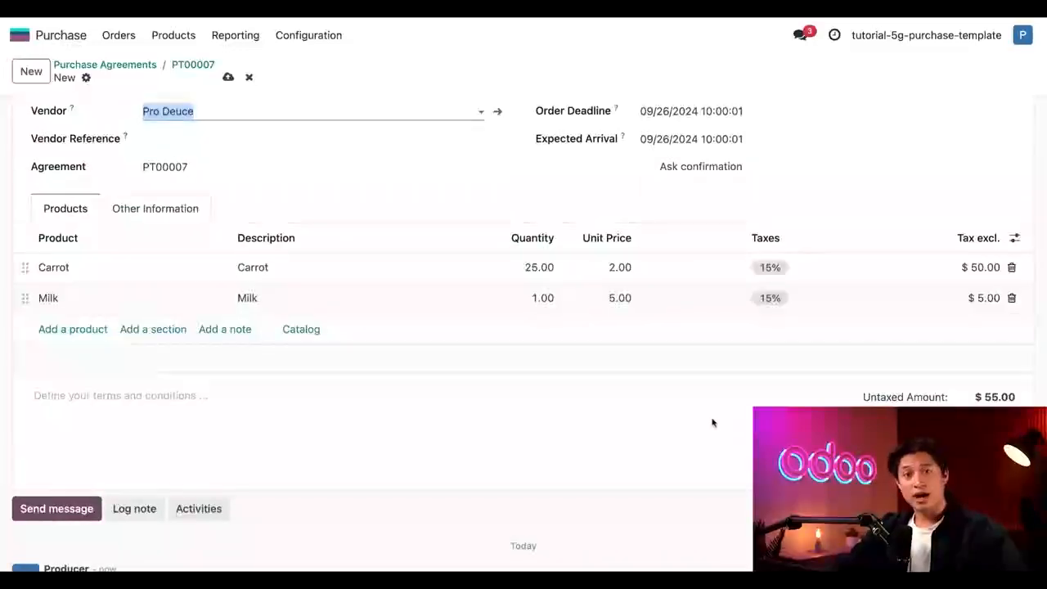
pyautogui.click(545, 268)
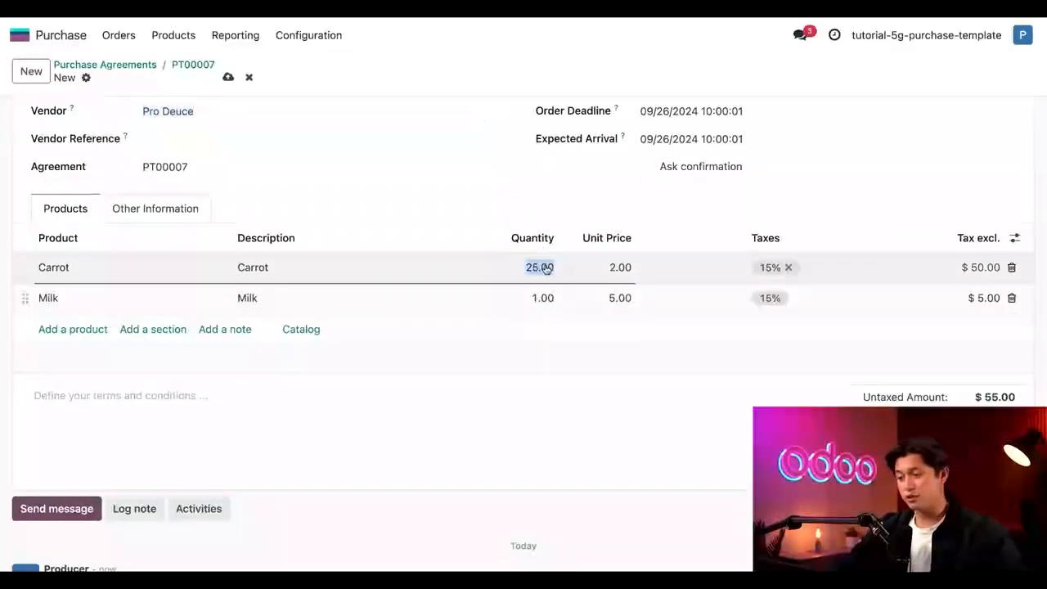
pyautogui.write('30')
pyautogui.click(556, 388)
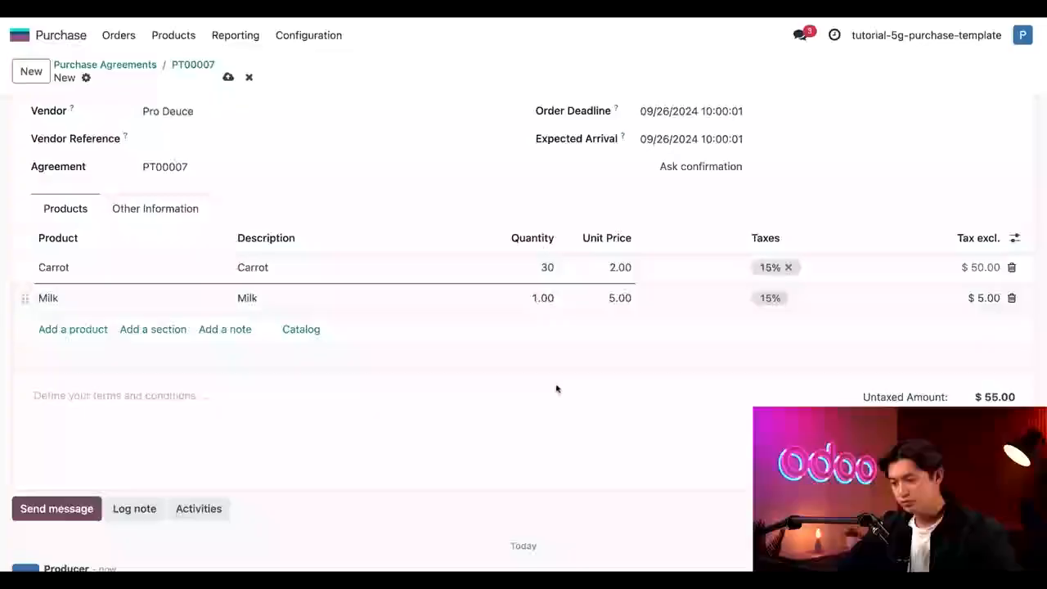
# - Set the Milk line's unit price to 4 and remove that line from the request for quotation
pyautogui.click(621, 299)
pyautogui.write('4')
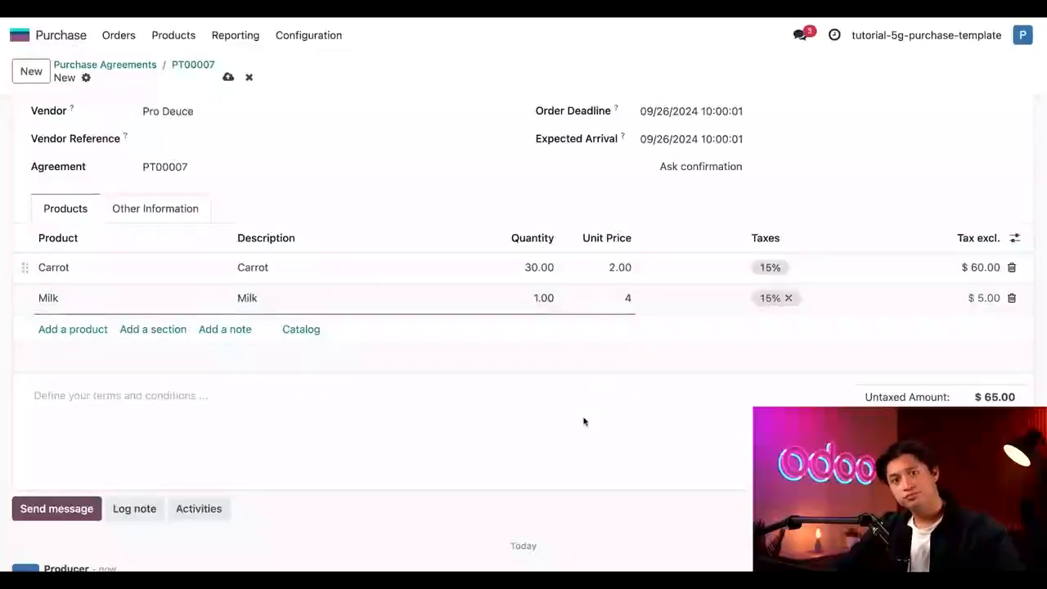
pyautogui.click(560, 375)
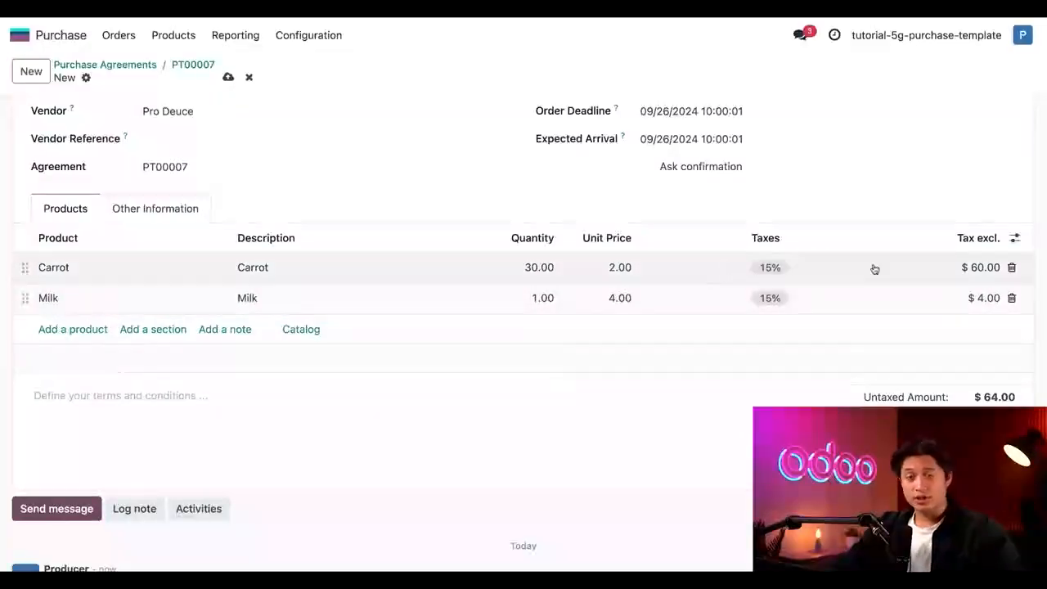
pyautogui.click(1011, 300)
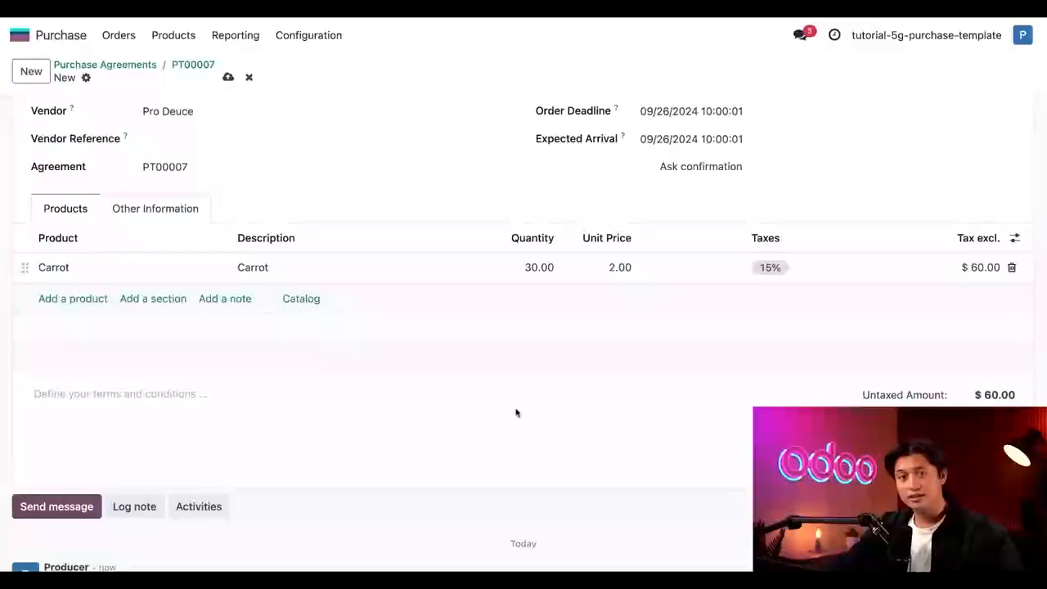
# - Open purchase template PT00001 from the purchase agreements and view its related requests for quotation
pyautogui.click(96, 300)
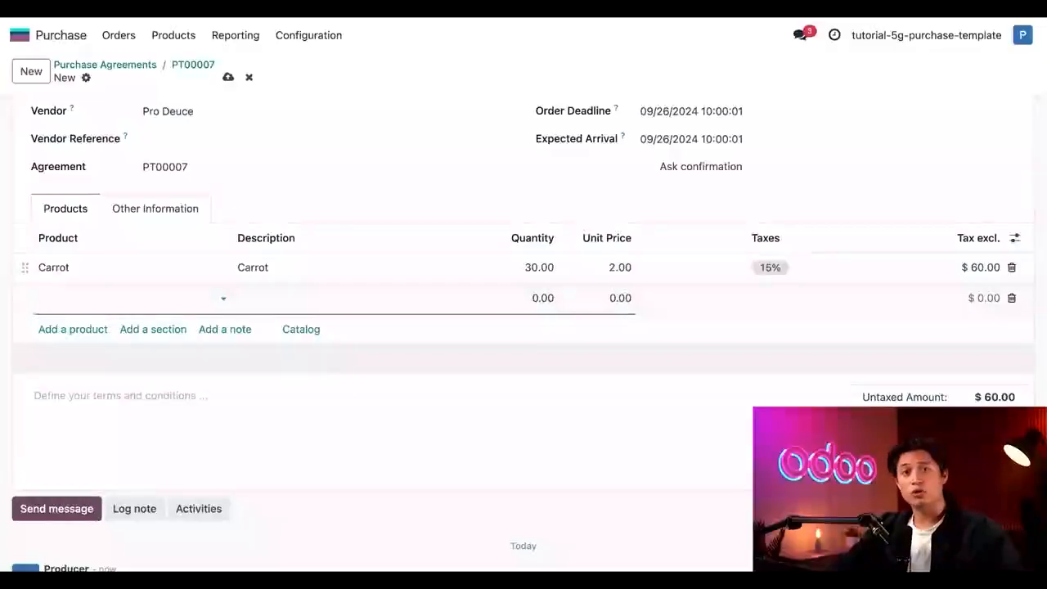
pyautogui.click(135, 69)
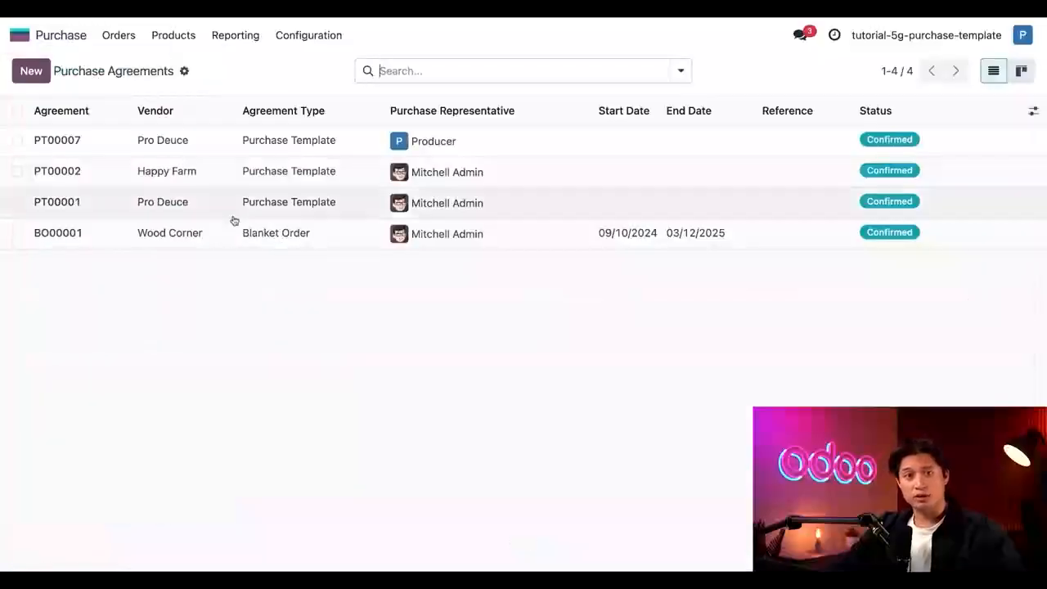
pyautogui.click(158, 205)
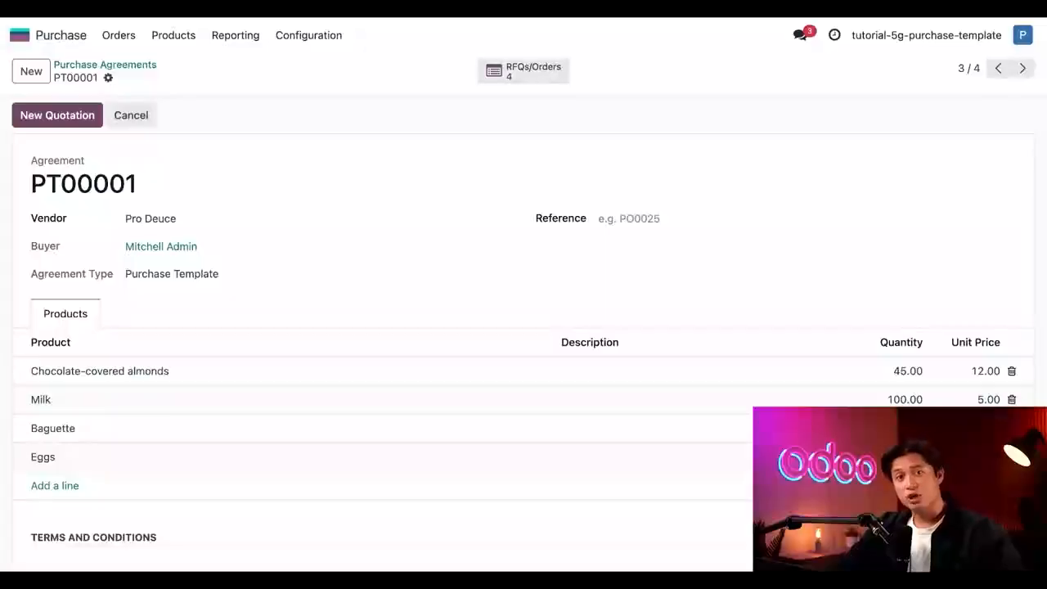
pyautogui.click(548, 76)
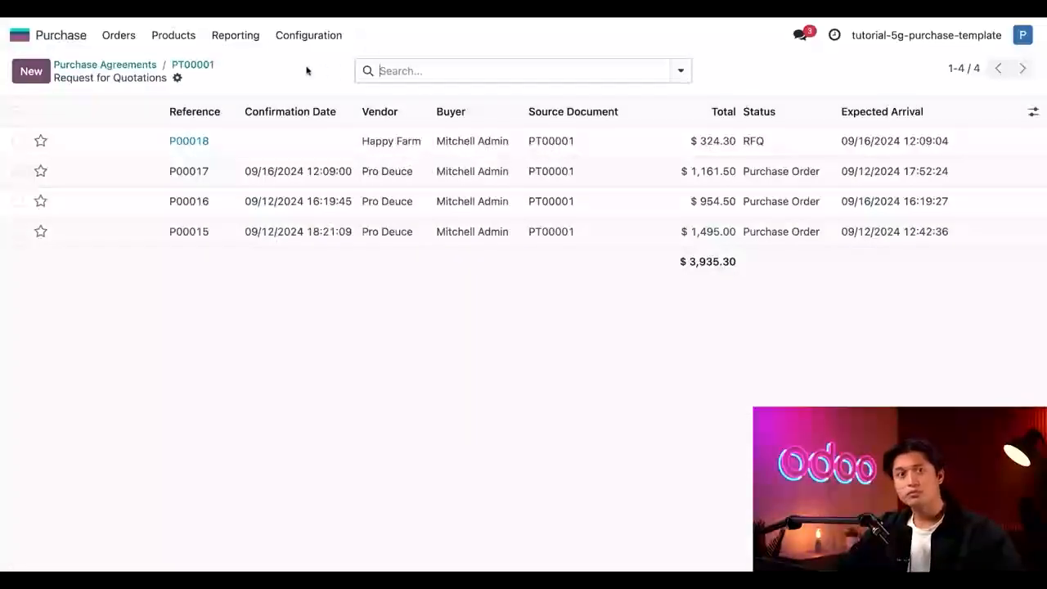
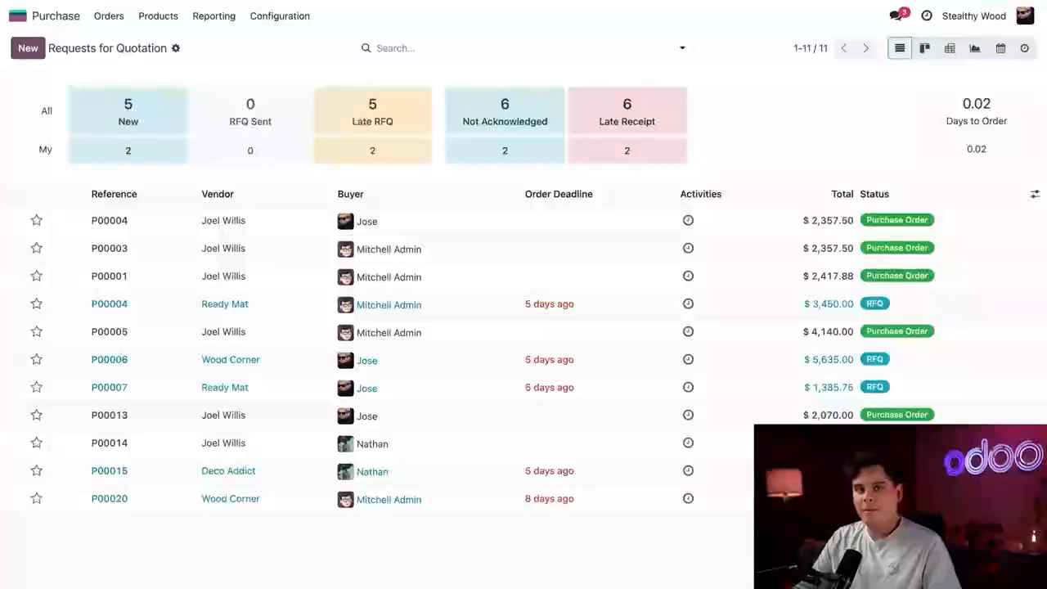
# - Create a new request for quotation and select the existing portal contact as its vendor
pyautogui.click(27, 48)
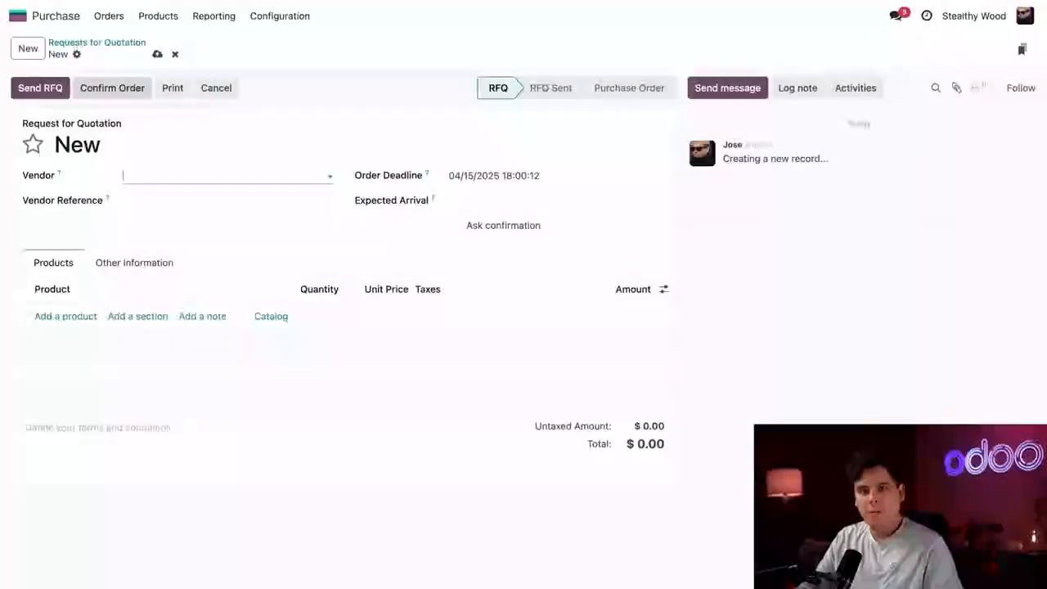
pyautogui.write('joel')
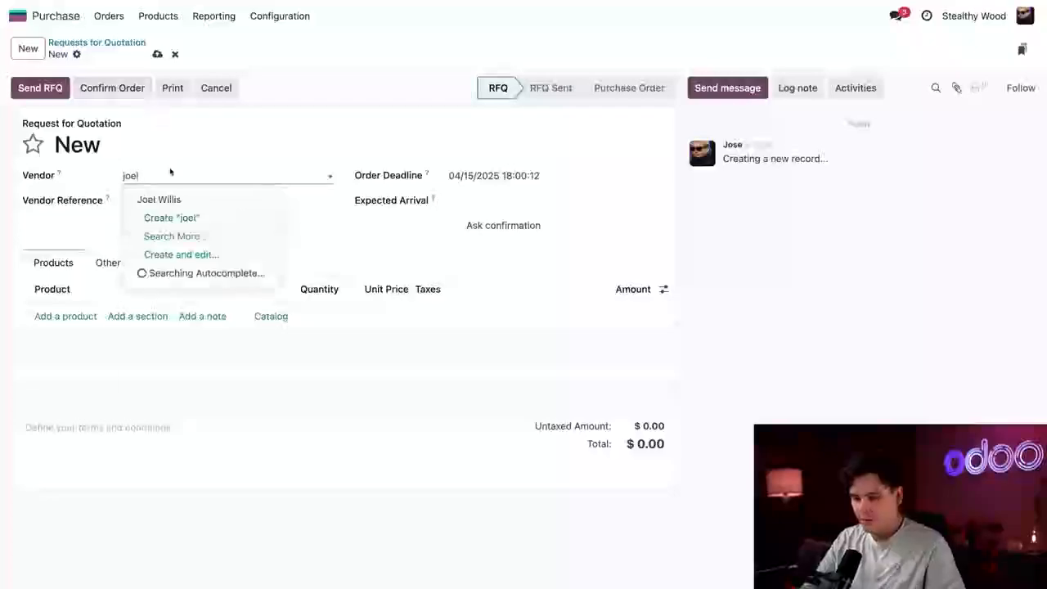
pyautogui.click(163, 200)
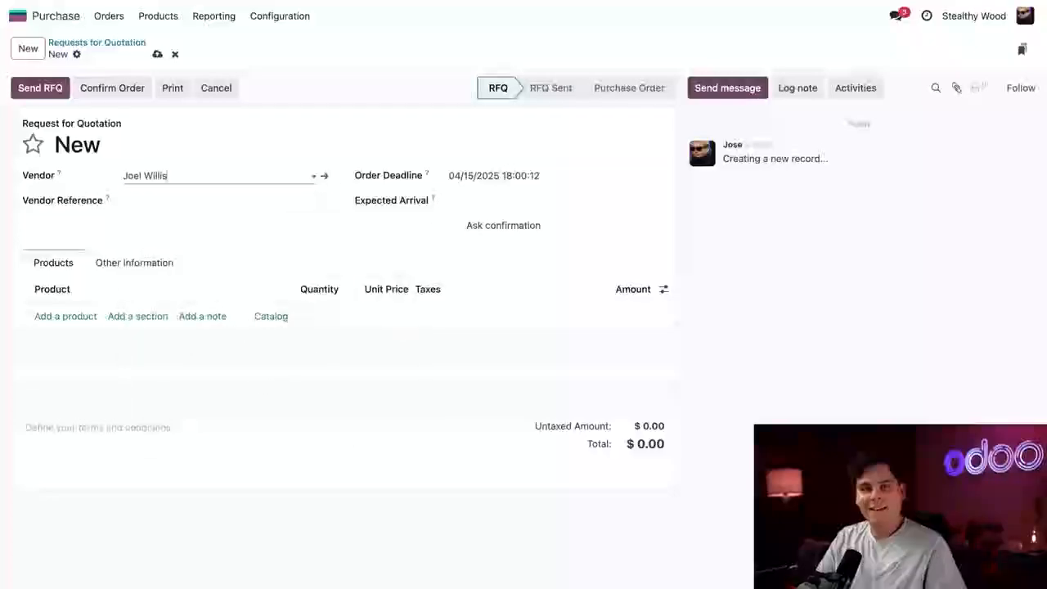
# - Add an Acoustic Bloc Screens line with a quantity of 10 to the request for quotation
pyautogui.click(67, 317)
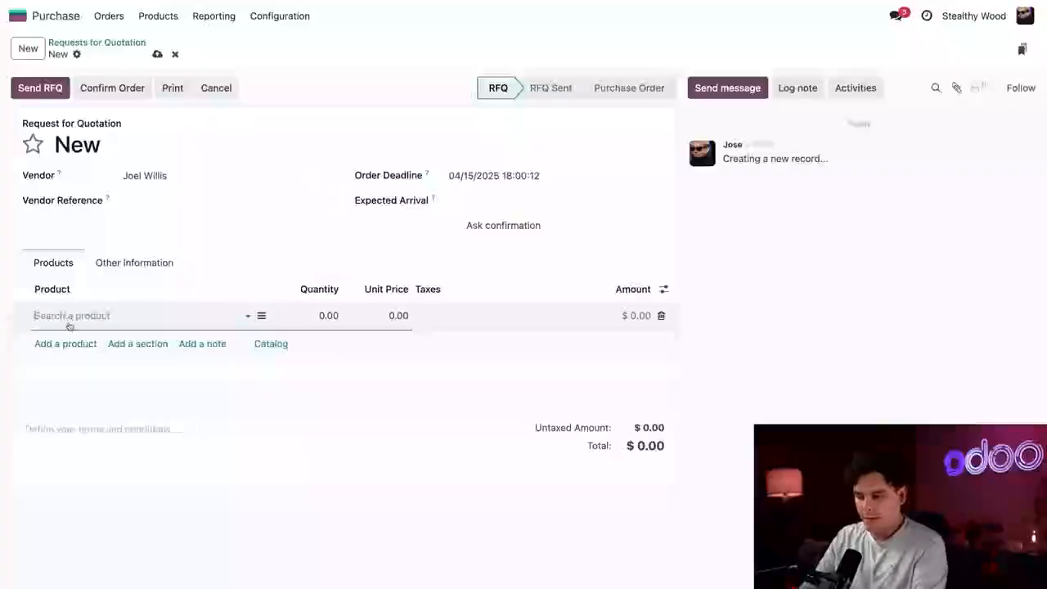
pyautogui.write('acou')
pyautogui.press('Return')
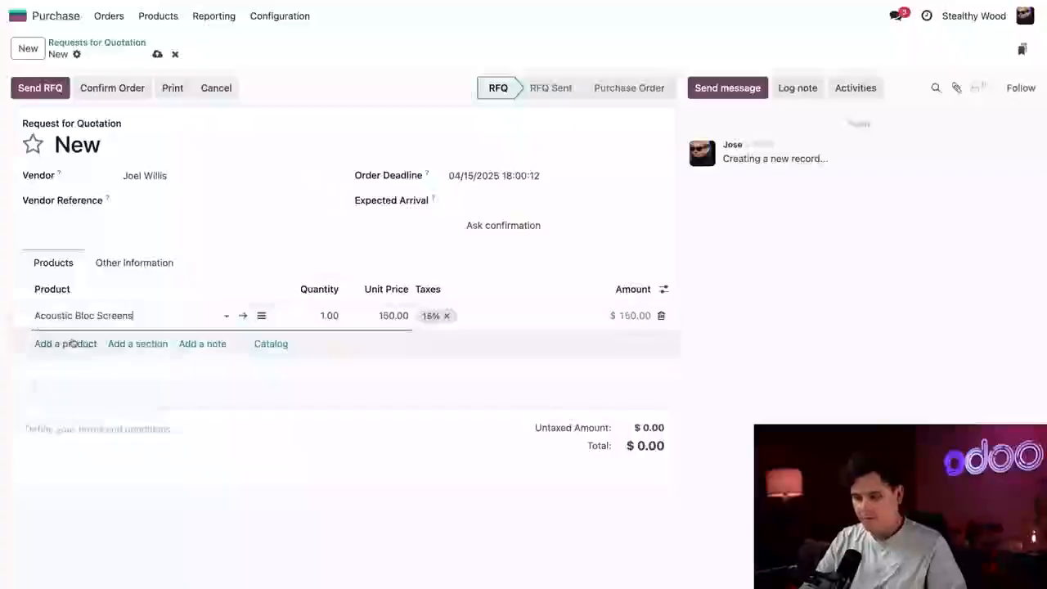
pyautogui.click(339, 317)
pyautogui.write('10')
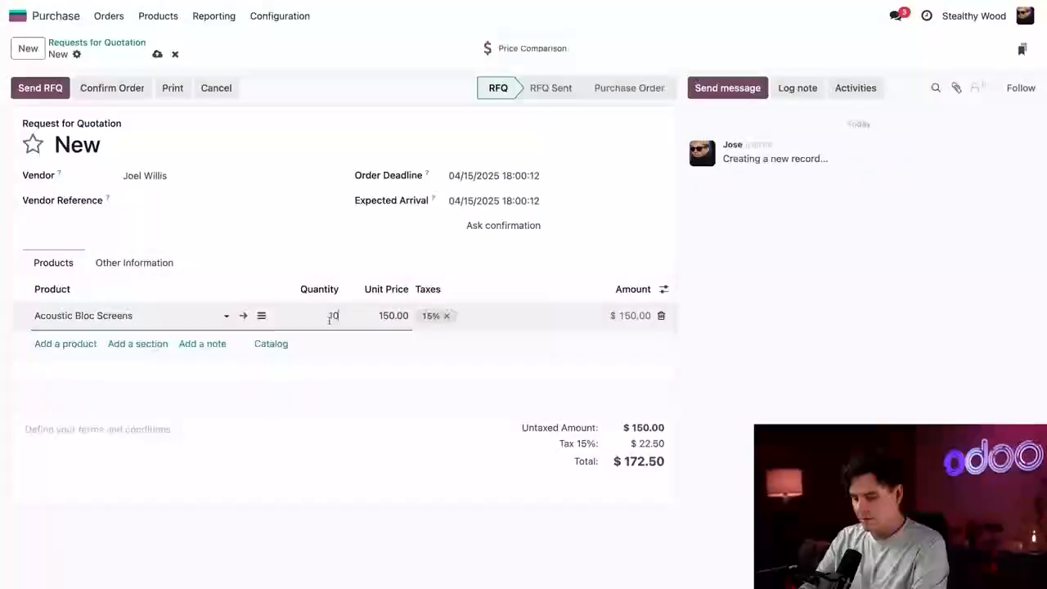
pyautogui.click(332, 262)
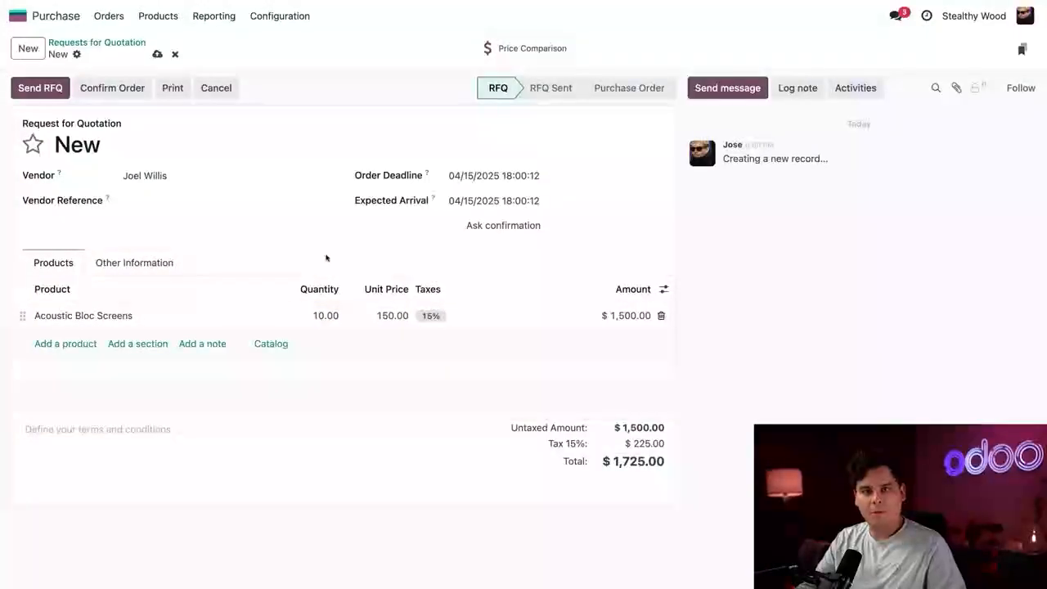
# - Add an Office Chair line with a quantity of 10 and confirm the order
pyautogui.click(65, 344)
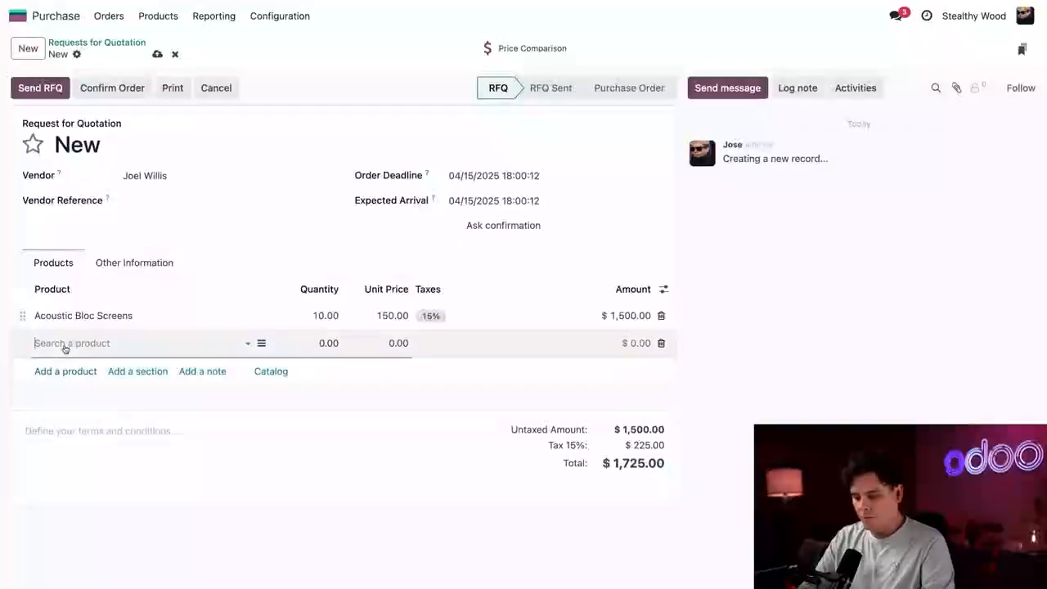
pyautogui.write('chai')
pyautogui.click(92, 365)
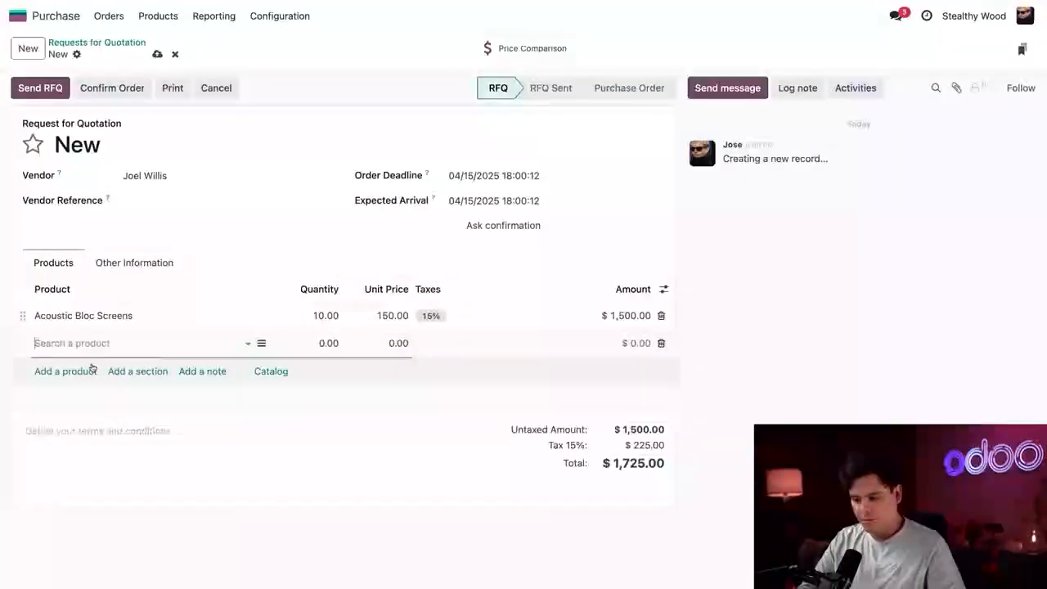
pyautogui.click(329, 343)
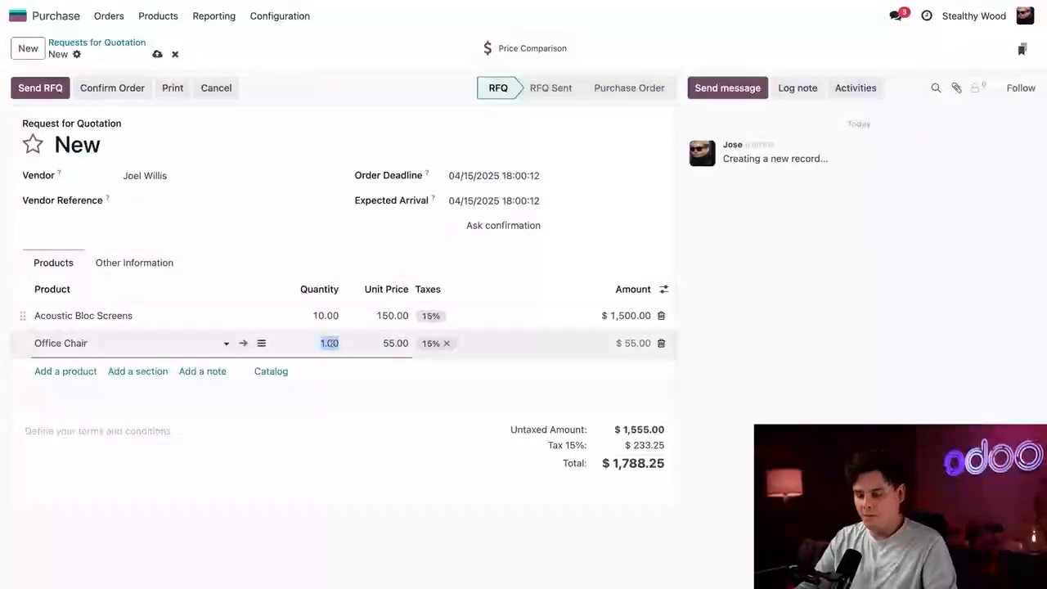
pyautogui.write('10')
pyautogui.press('Return')
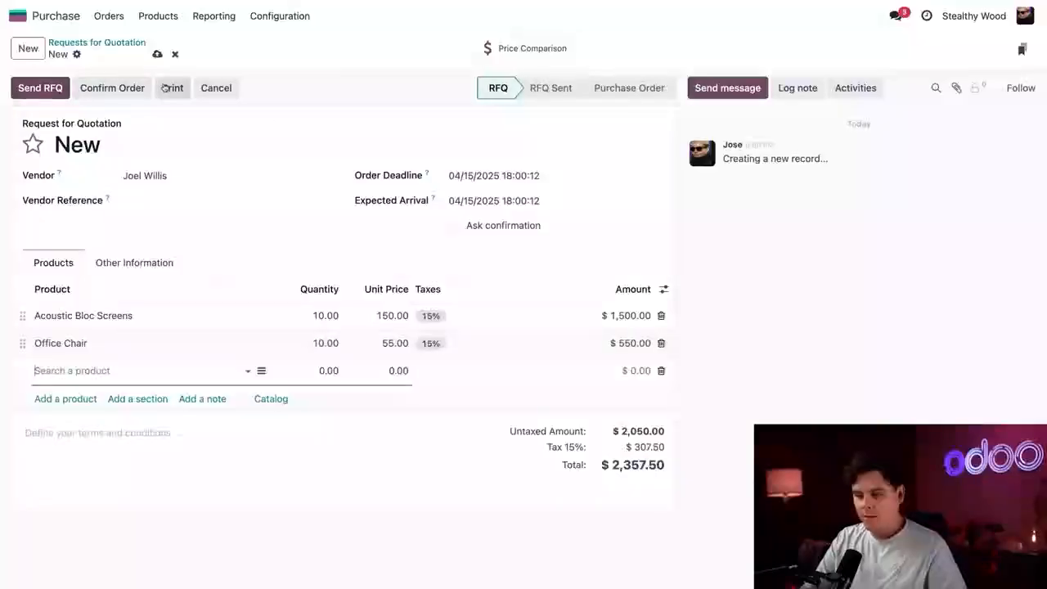
pyautogui.click(112, 88)
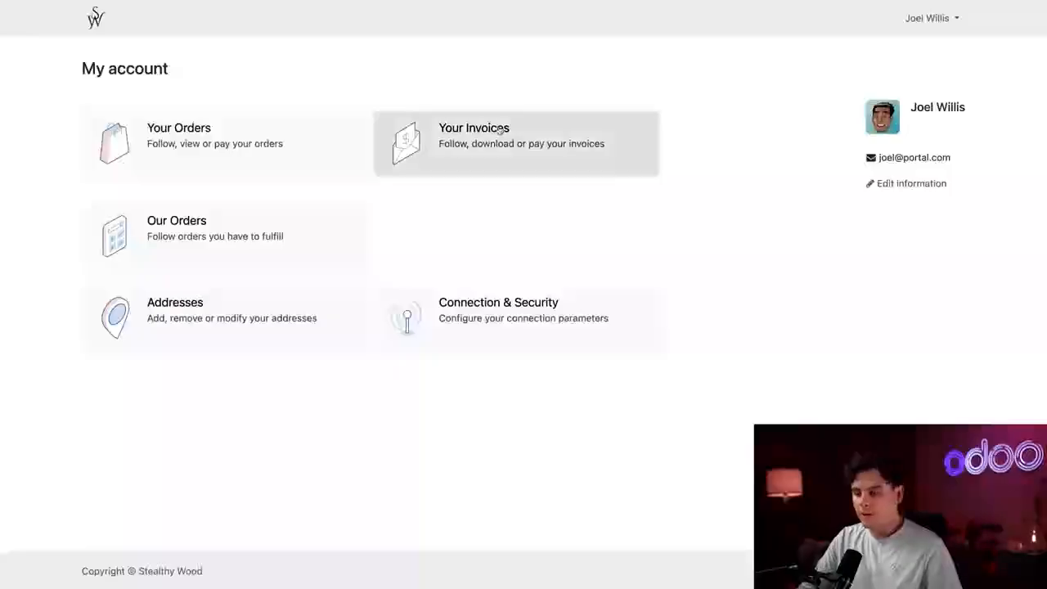
# - Open the newest purchase order P00005 in the vendor's portal and copy its REST URL for connecting other software
pyautogui.click(222, 245)
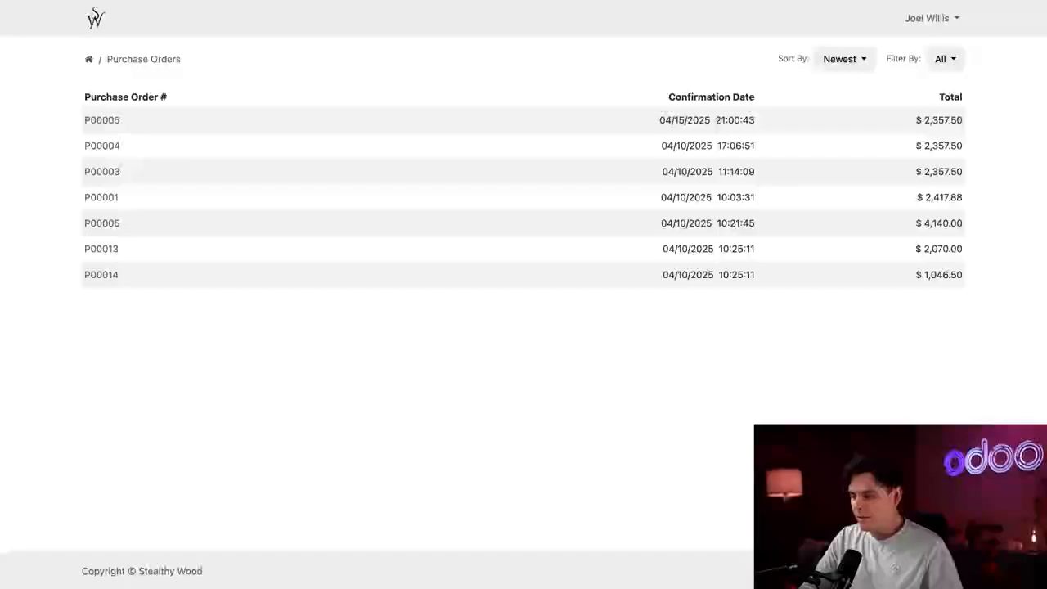
pyautogui.click(106, 121)
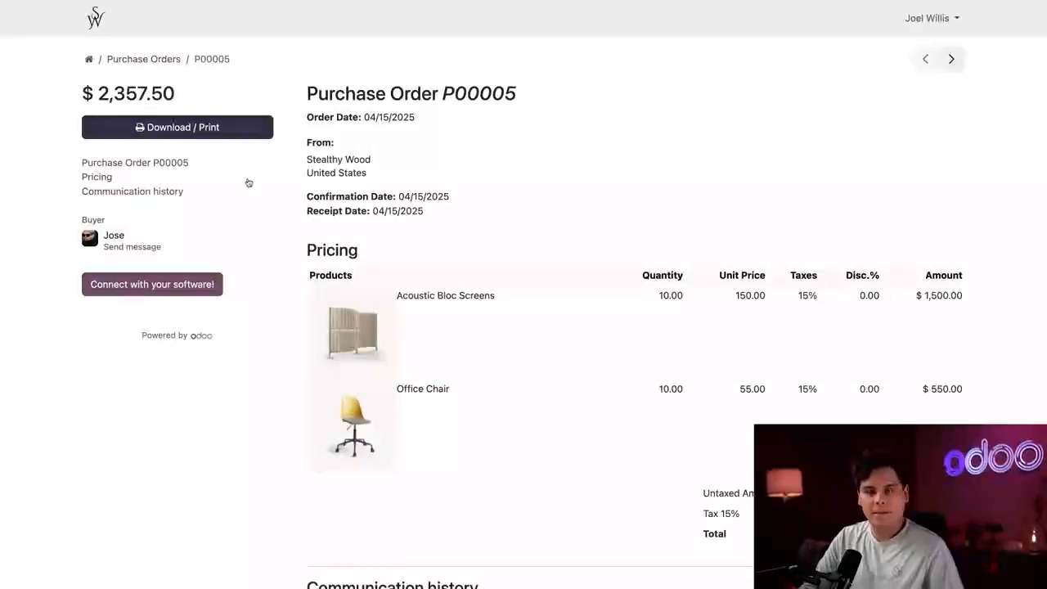
pyautogui.click(138, 284)
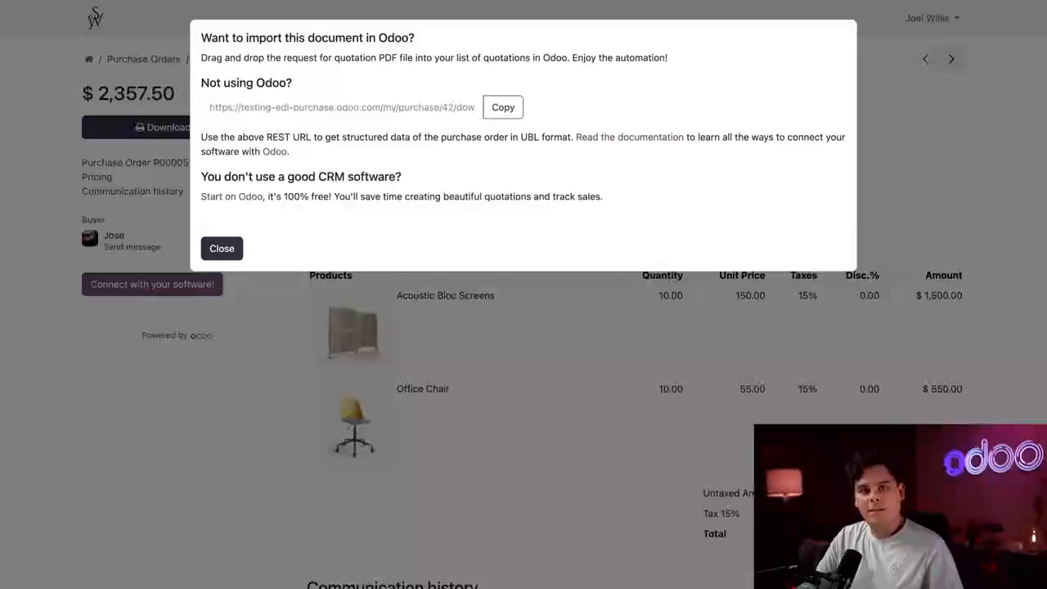
pyautogui.click(503, 107)
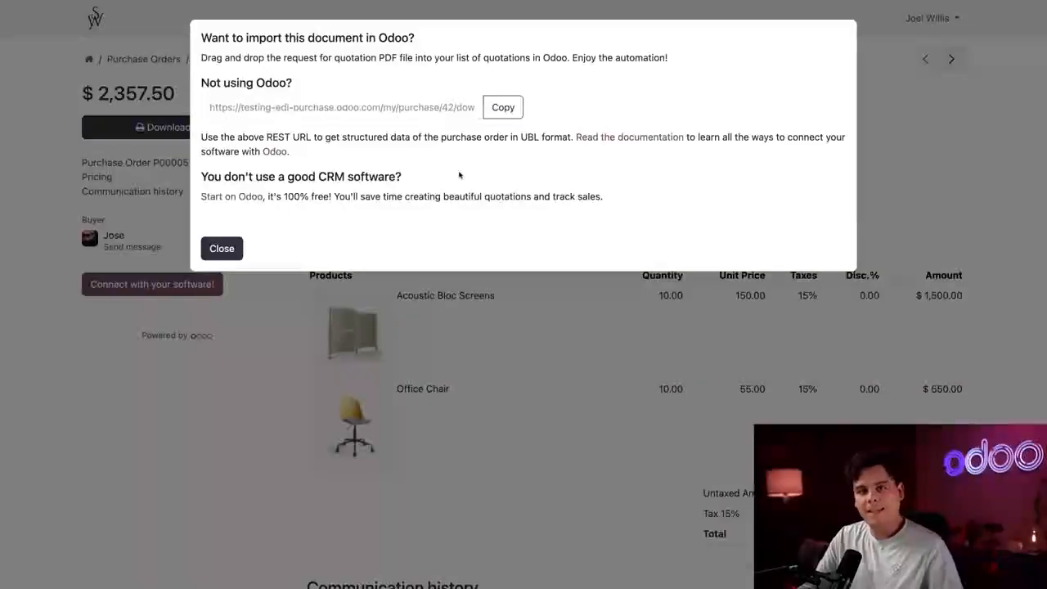
pyautogui.click(219, 250)
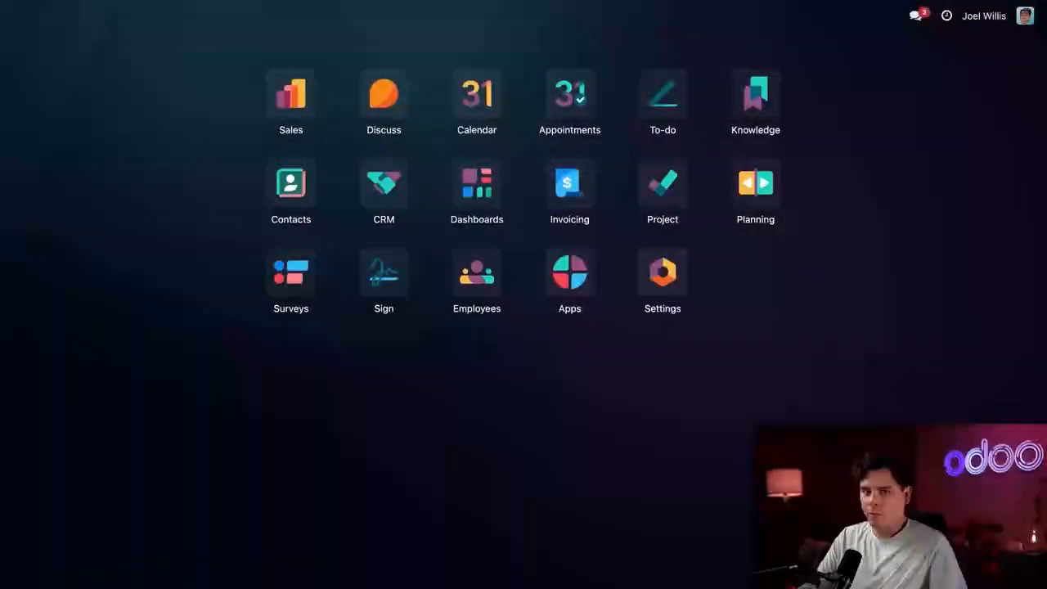
# - Open the Sales app's quotation list in the vendor's own database
pyautogui.click(1025, 15)
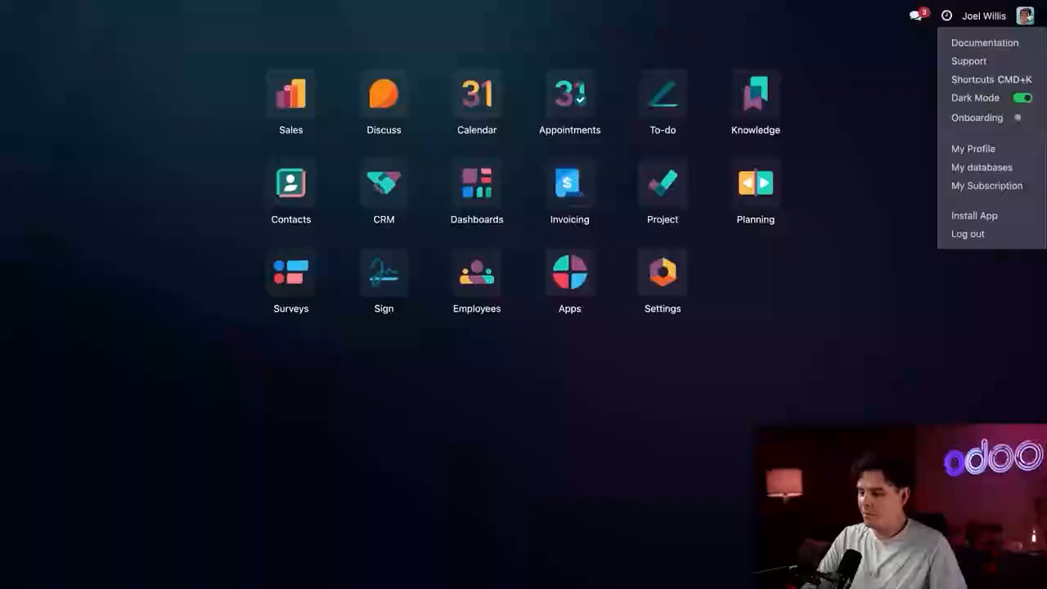
pyautogui.click(876, 418)
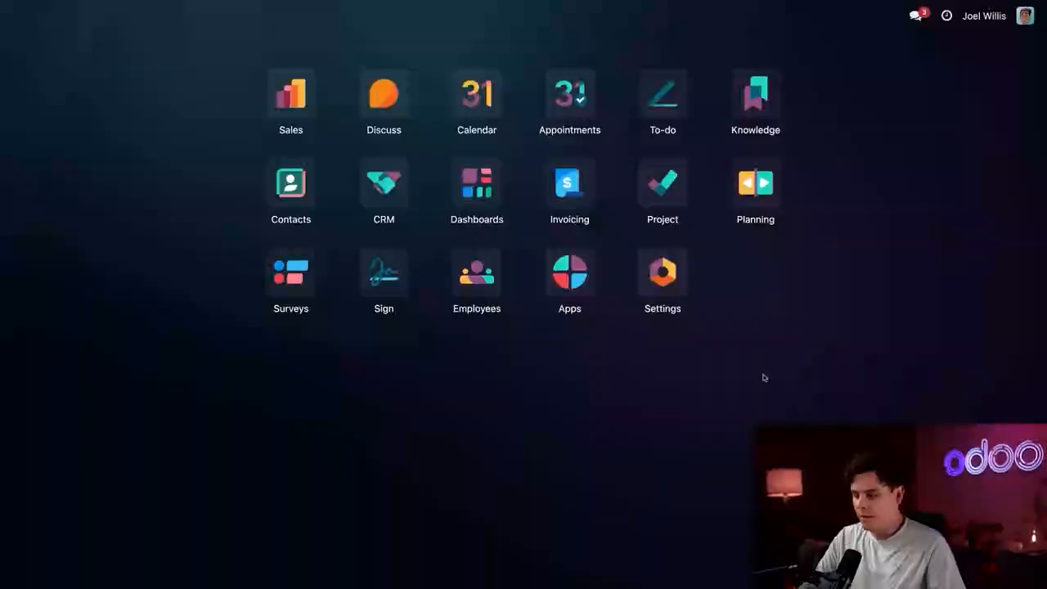
pyautogui.write('sal')
pyautogui.press('Return')
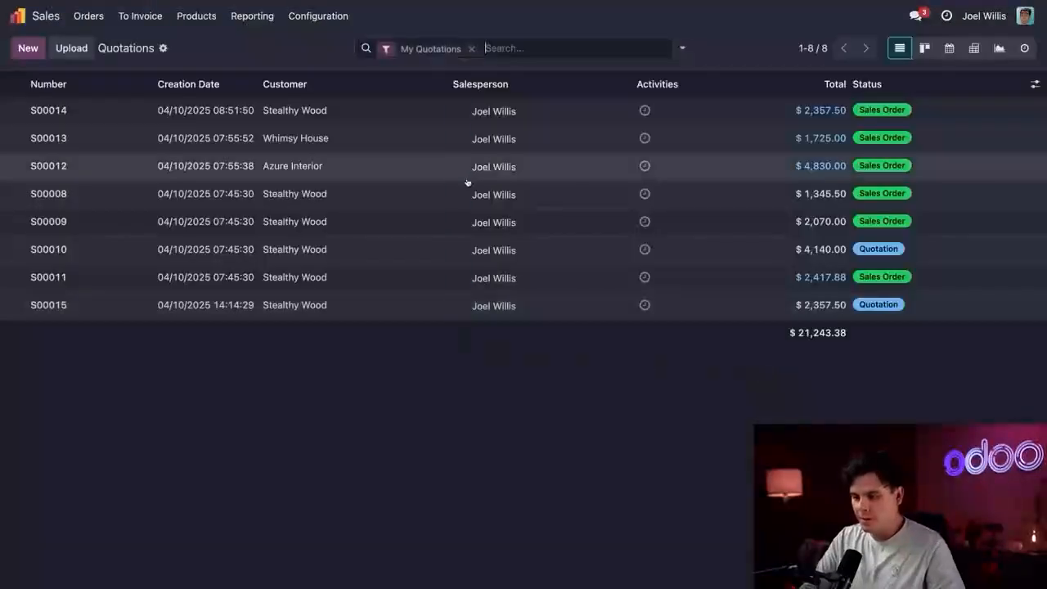
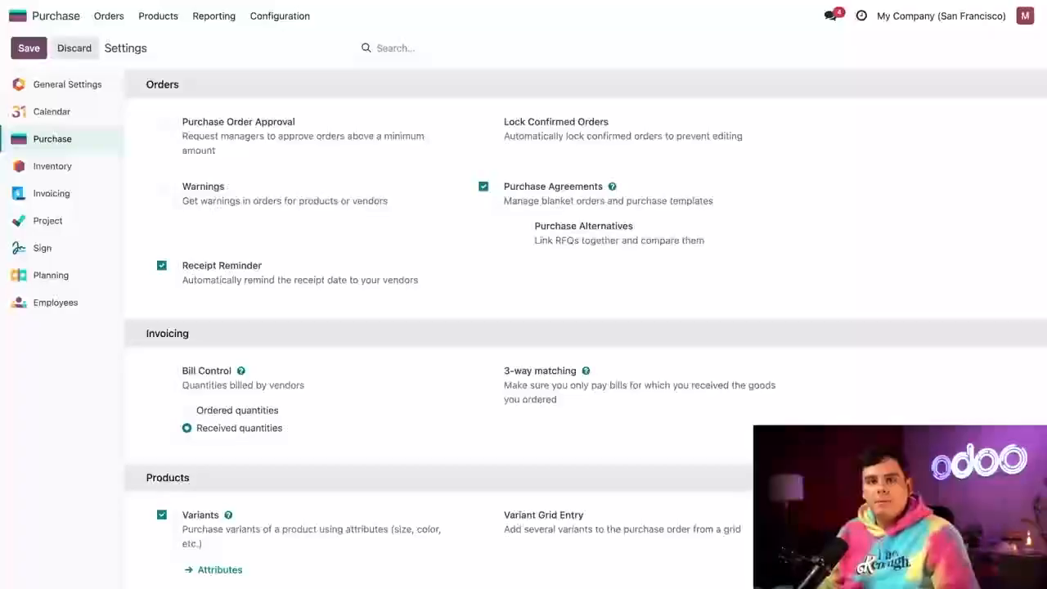
# - Create a new purchase agreement from the purchase agreements list
pyautogui.click(114, 20)
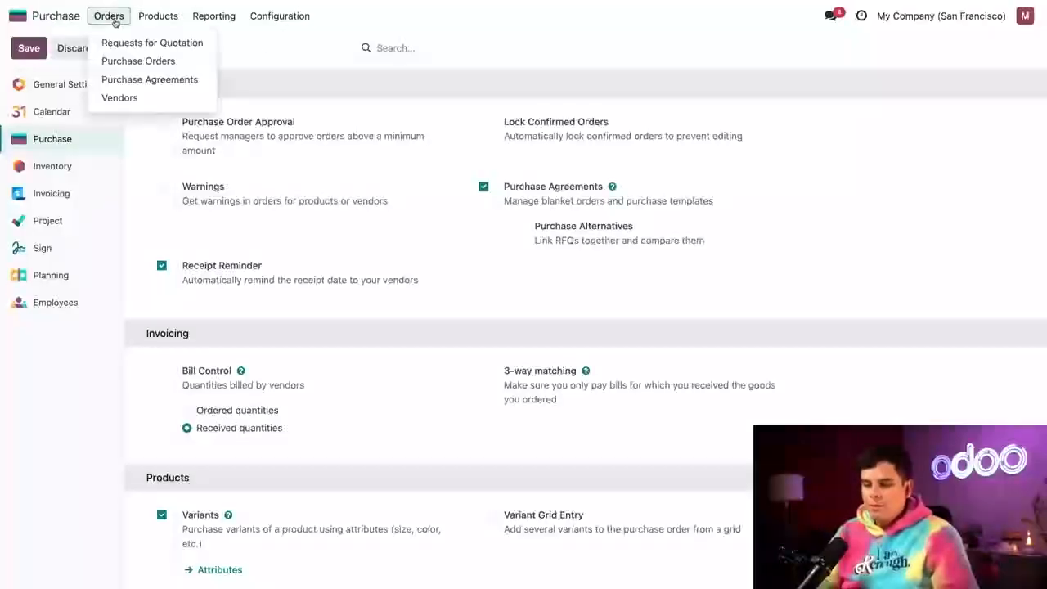
pyautogui.click(127, 82)
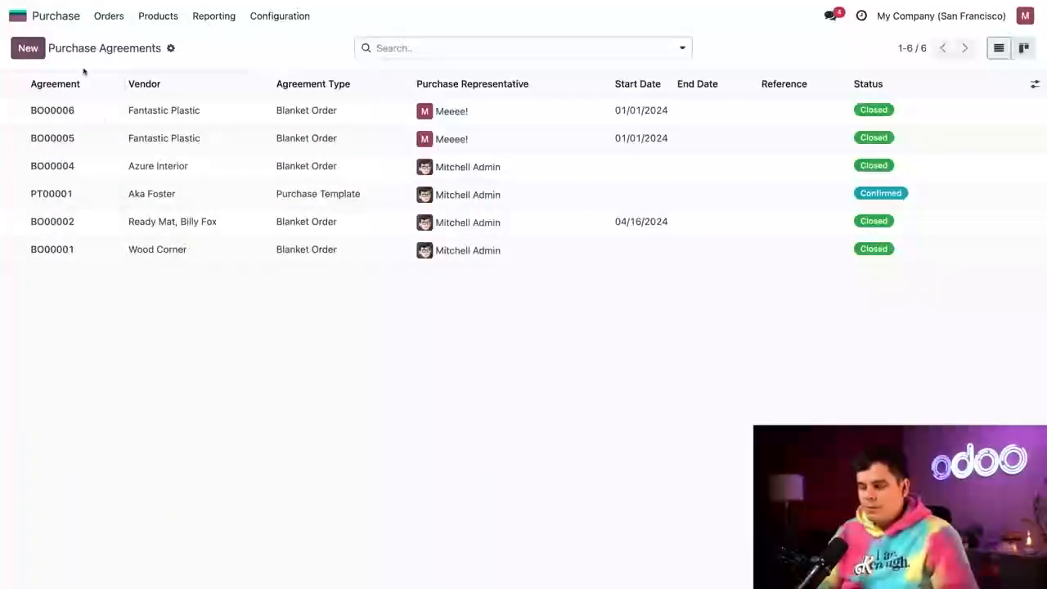
pyautogui.click(28, 47)
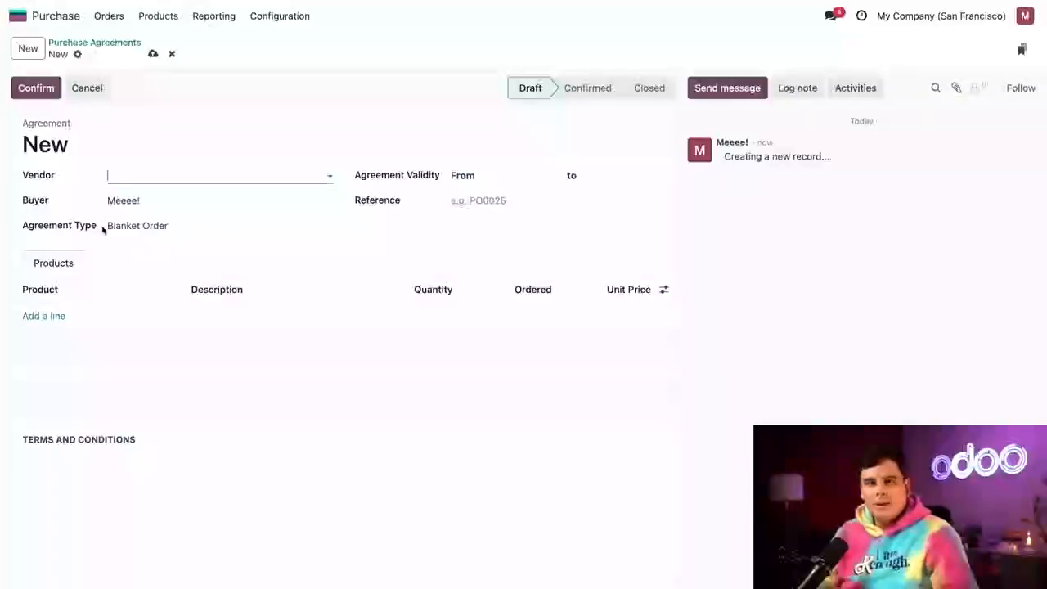
pyautogui.click(192, 231)
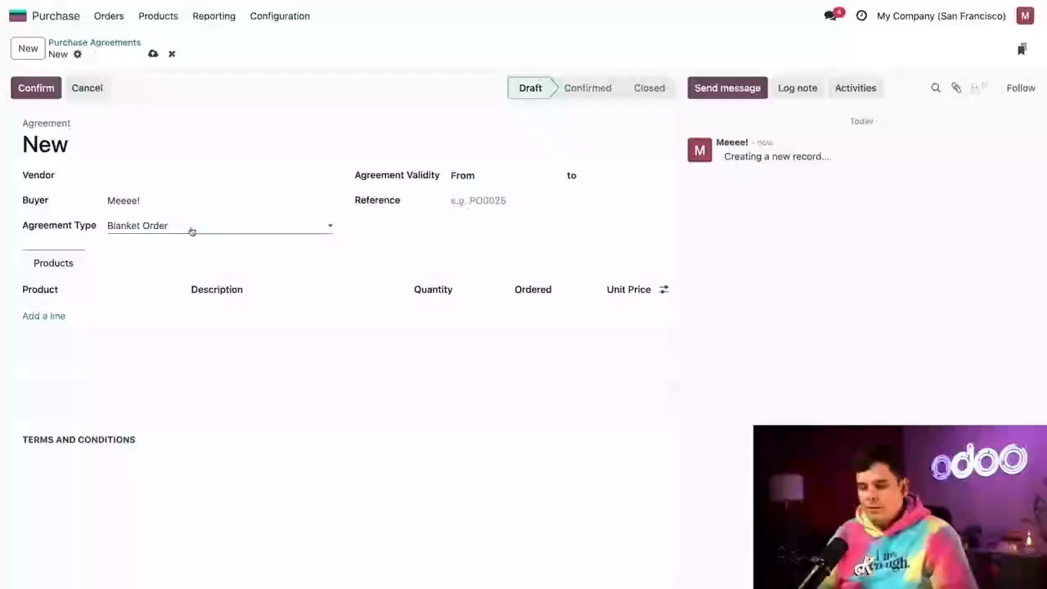
pyautogui.click(184, 237)
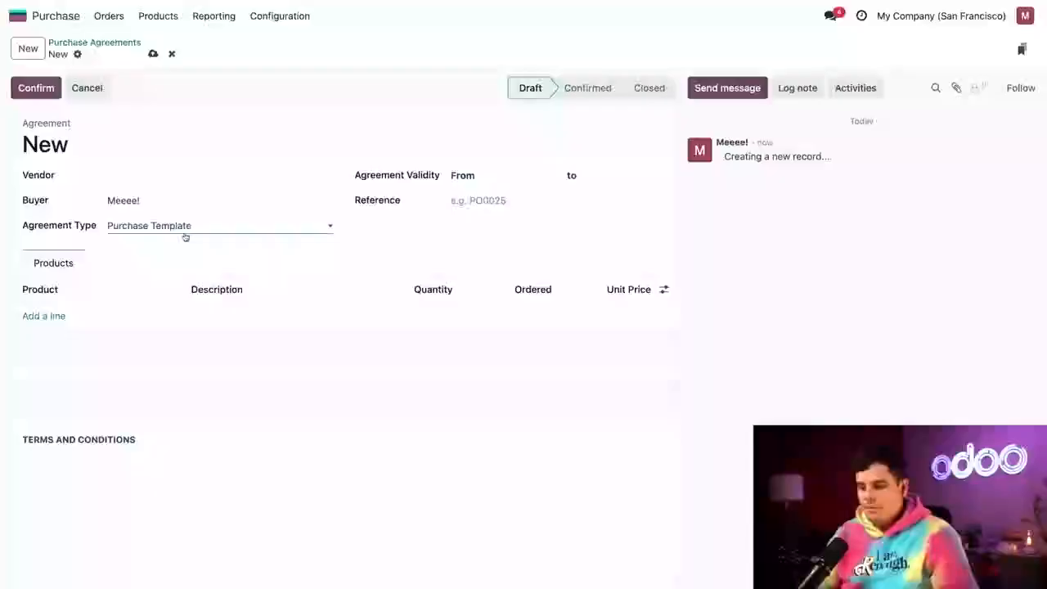
pyautogui.click(231, 228)
pyautogui.click(205, 207)
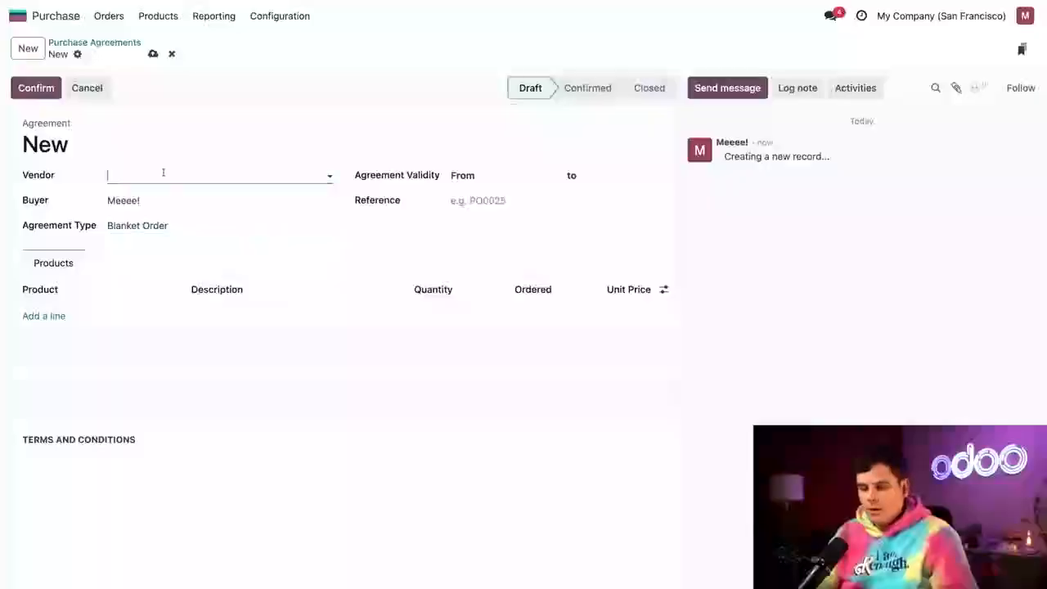
# - Set Fantastic Plastic as the vendor of the new blanket order
pyautogui.click(163, 173)
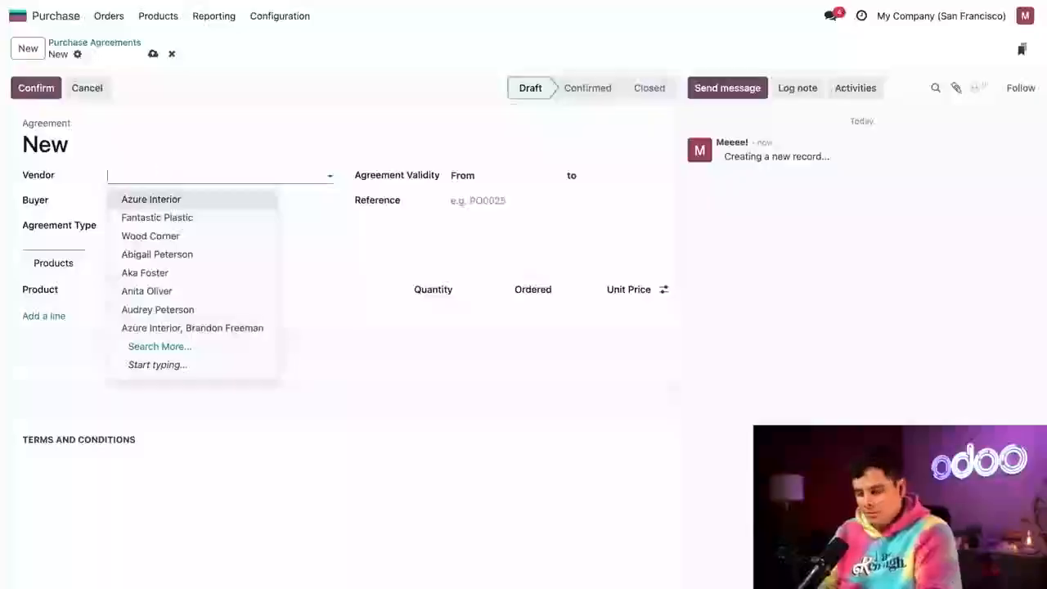
pyautogui.write('fan')
pyautogui.click(164, 197)
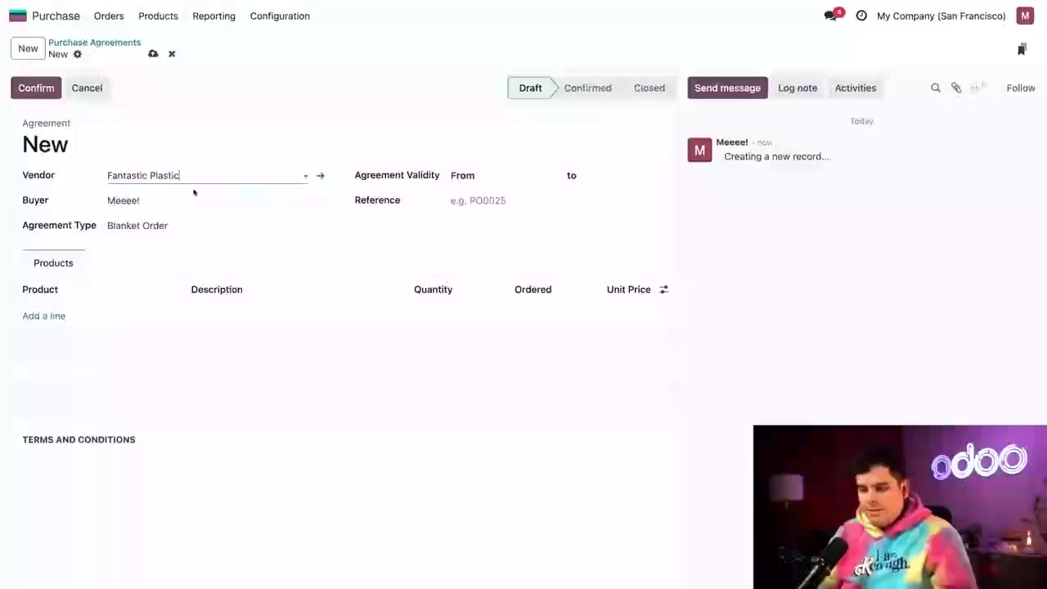
pyautogui.click(440, 259)
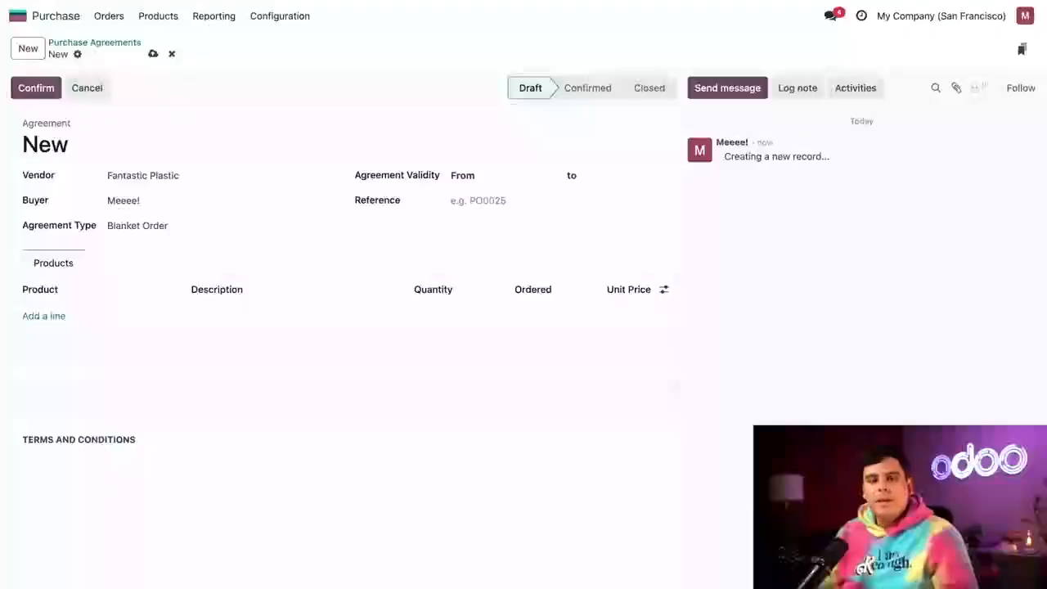
# - Set the blanket order's agreement validity from 01/01/2024 to 12/31/2024
pyautogui.click(513, 176)
pyautogui.click(485, 211)
pyautogui.click(417, 255)
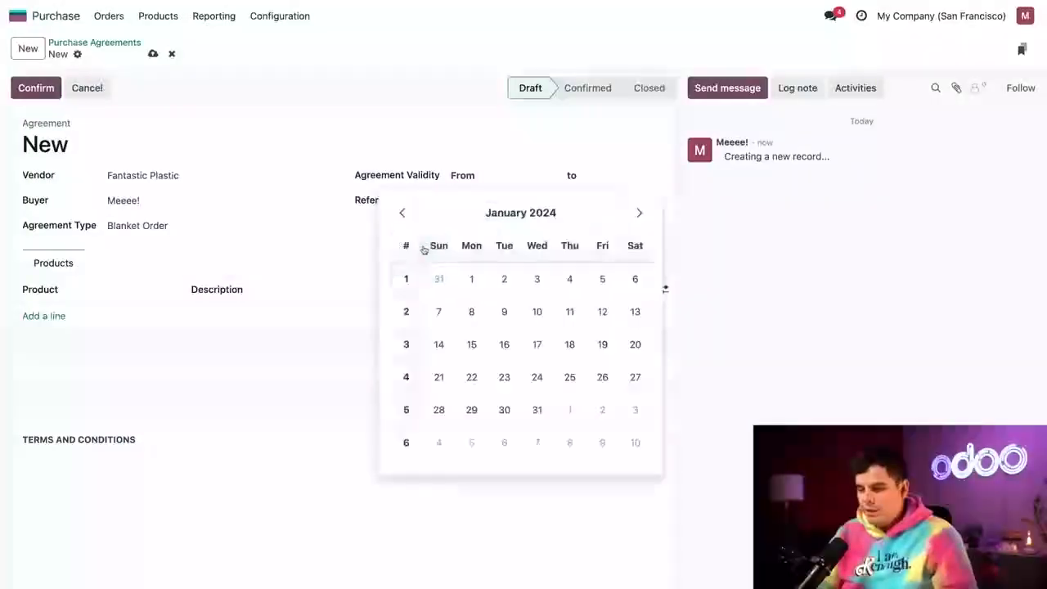
pyautogui.click(471, 276)
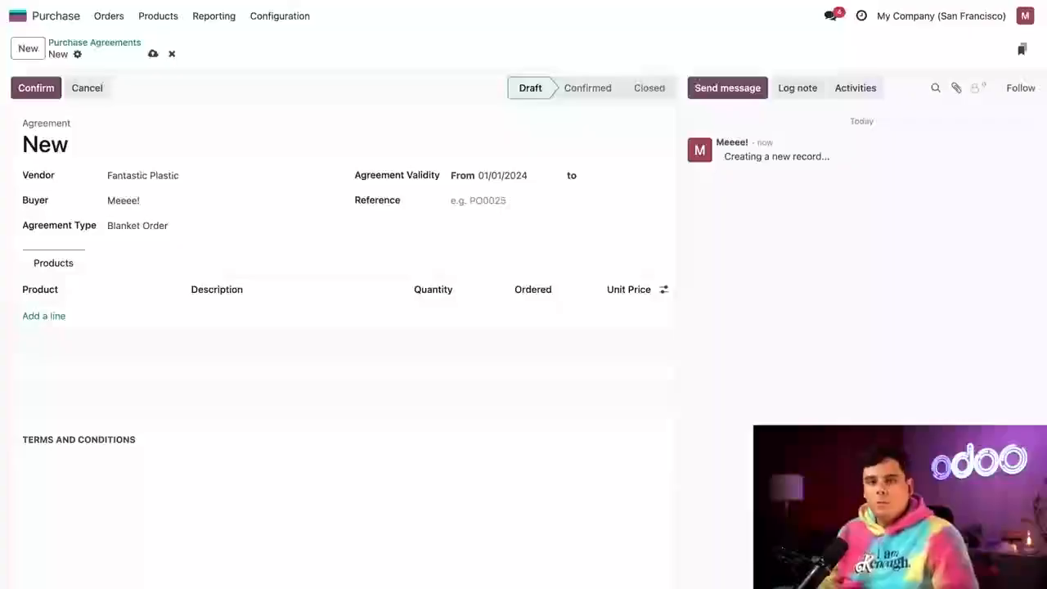
pyautogui.click(613, 175)
pyautogui.click(607, 215)
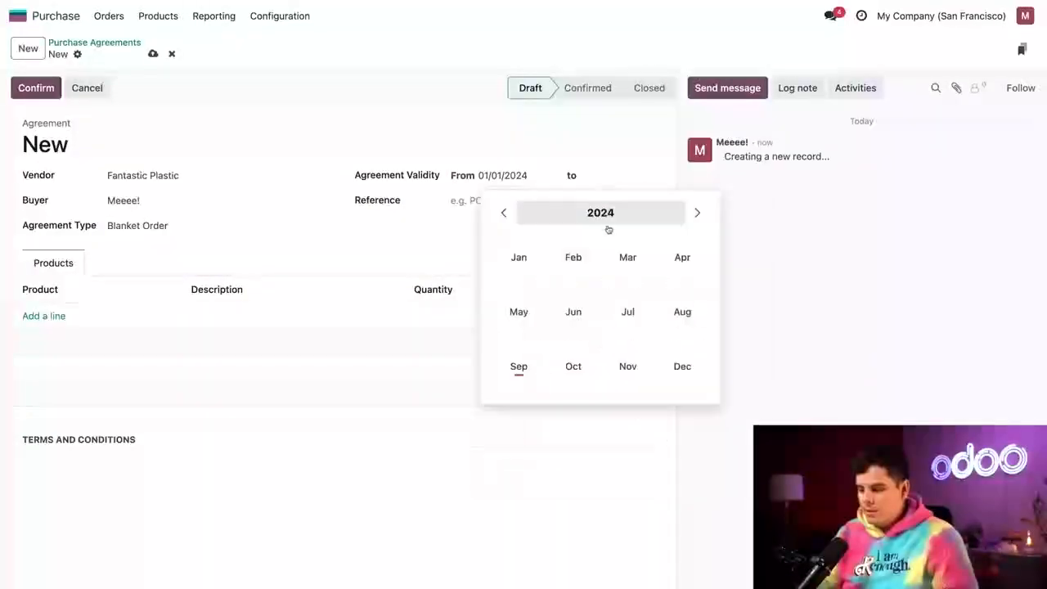
pyautogui.click(682, 365)
pyautogui.click(607, 409)
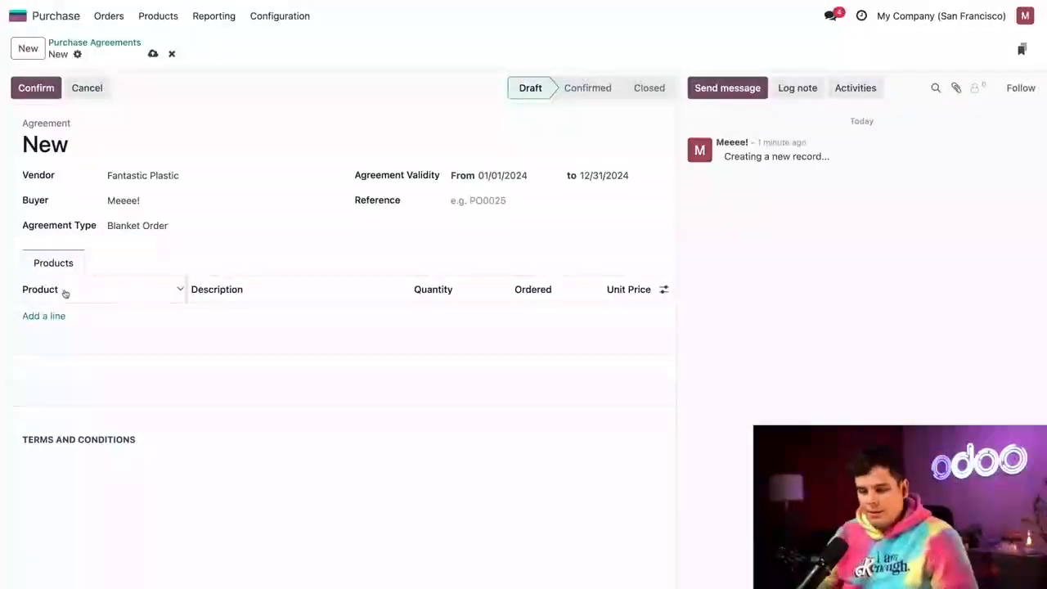
# - Add an EPS Foam line to the blanket order with a quantity of 30,000 and a unit price of 0.25
pyautogui.click(38, 315)
pyautogui.write('eps')
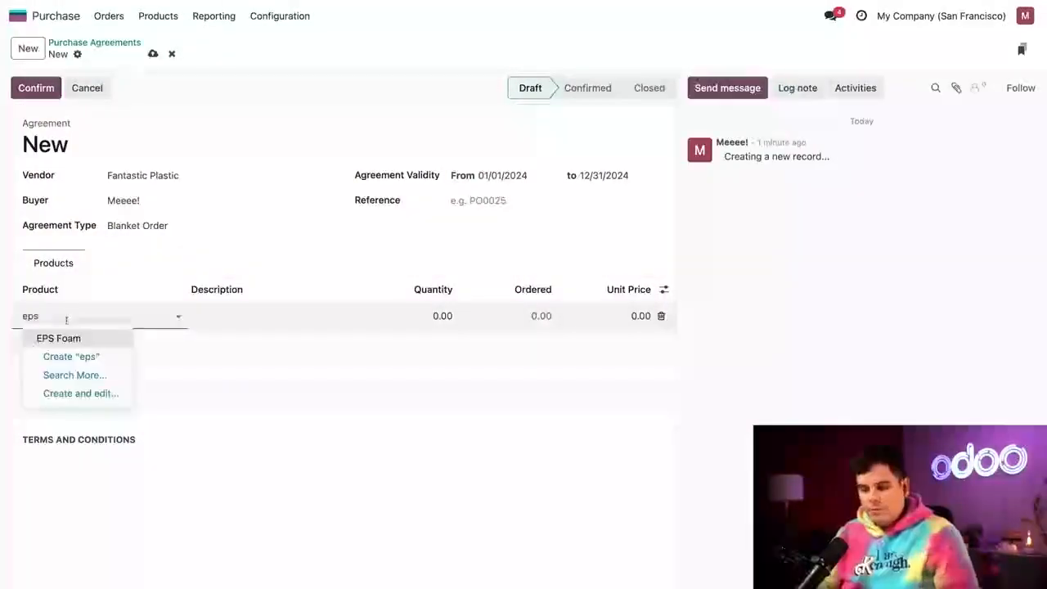
pyautogui.click(66, 338)
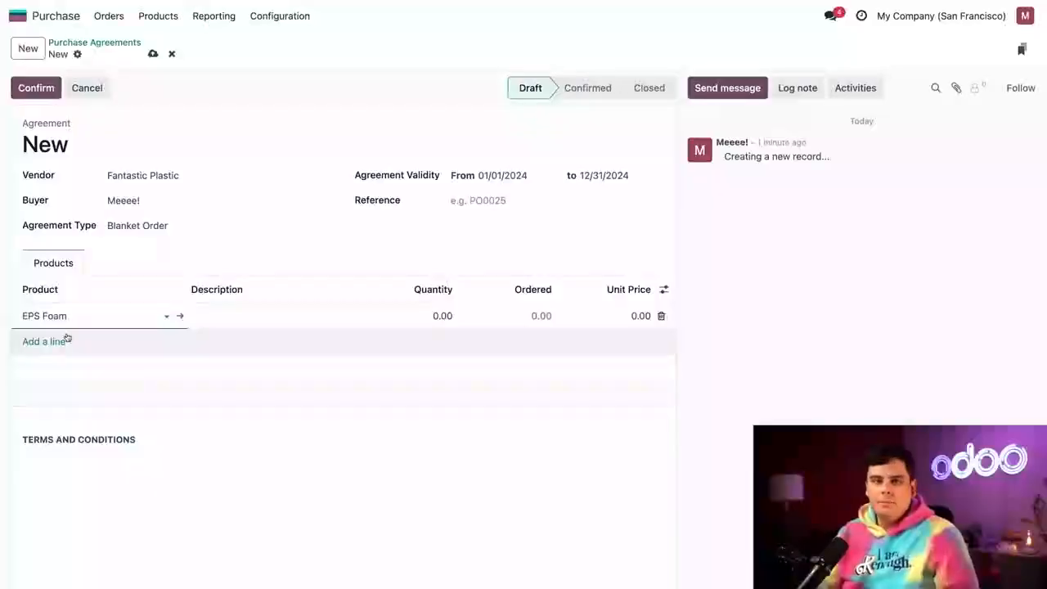
pyautogui.click(438, 316)
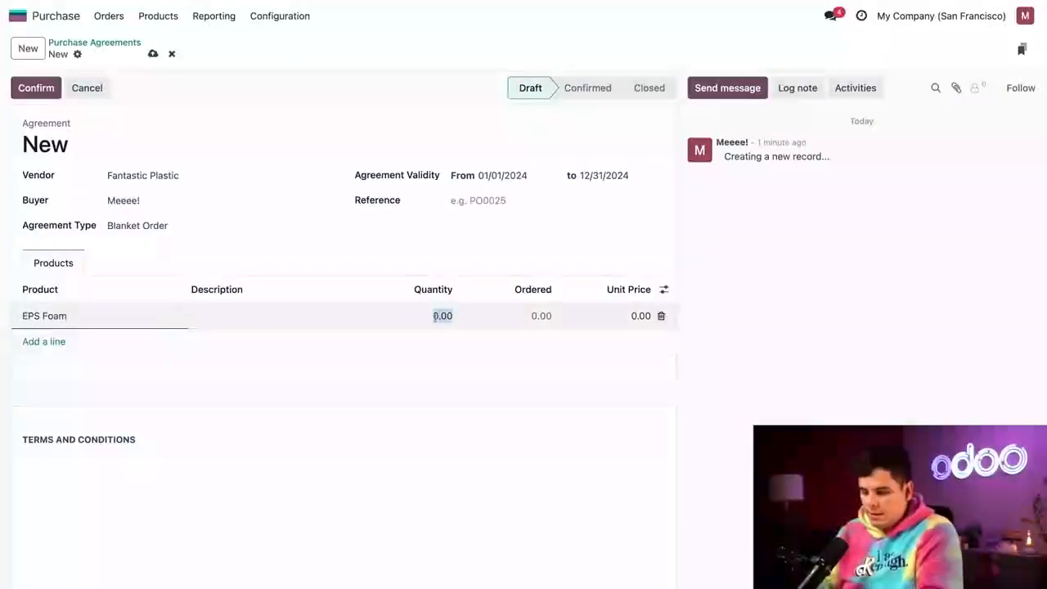
pyautogui.write('30000')
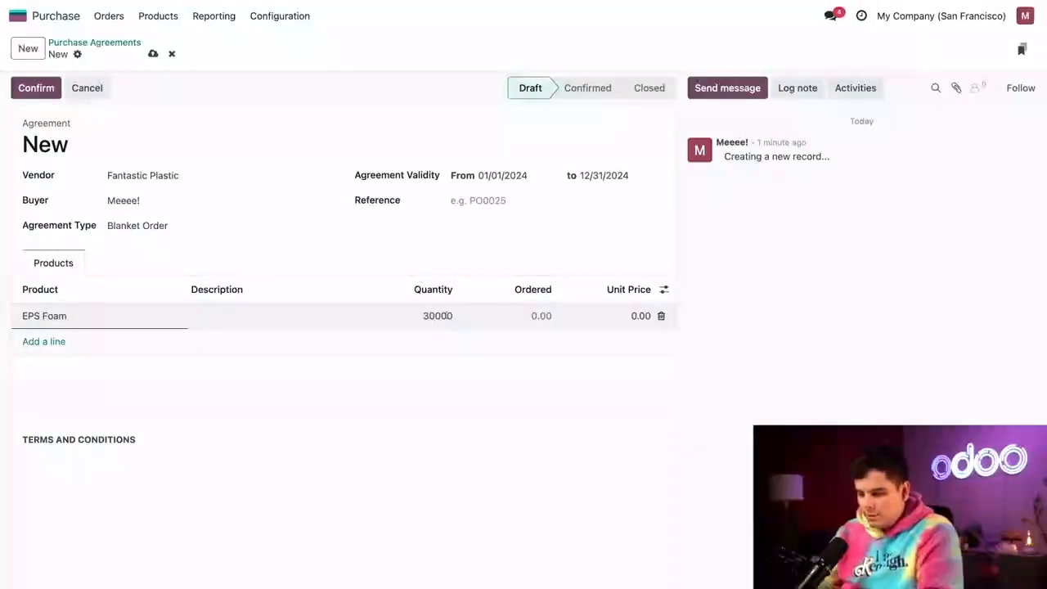
pyautogui.click(634, 317)
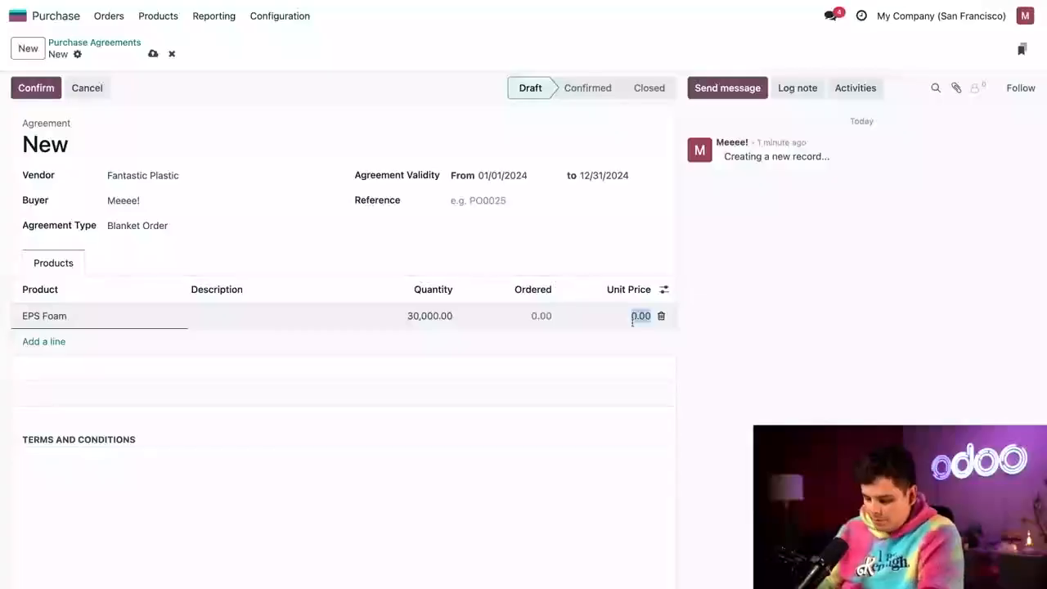
pyautogui.write('.23')
pyautogui.press('BackSpace')
pyautogui.write('4')
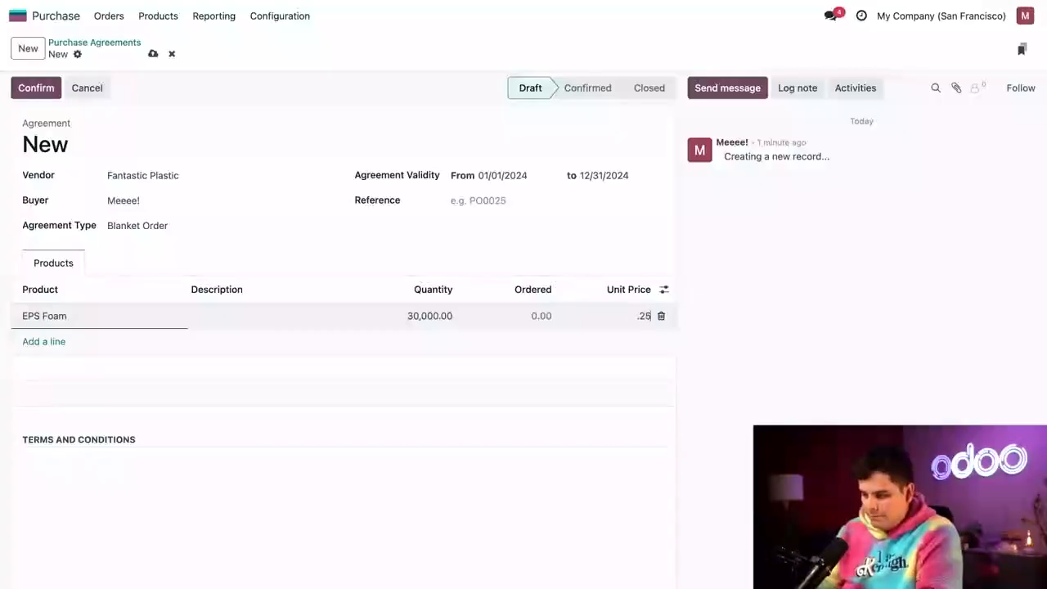
pyautogui.press('Tab')
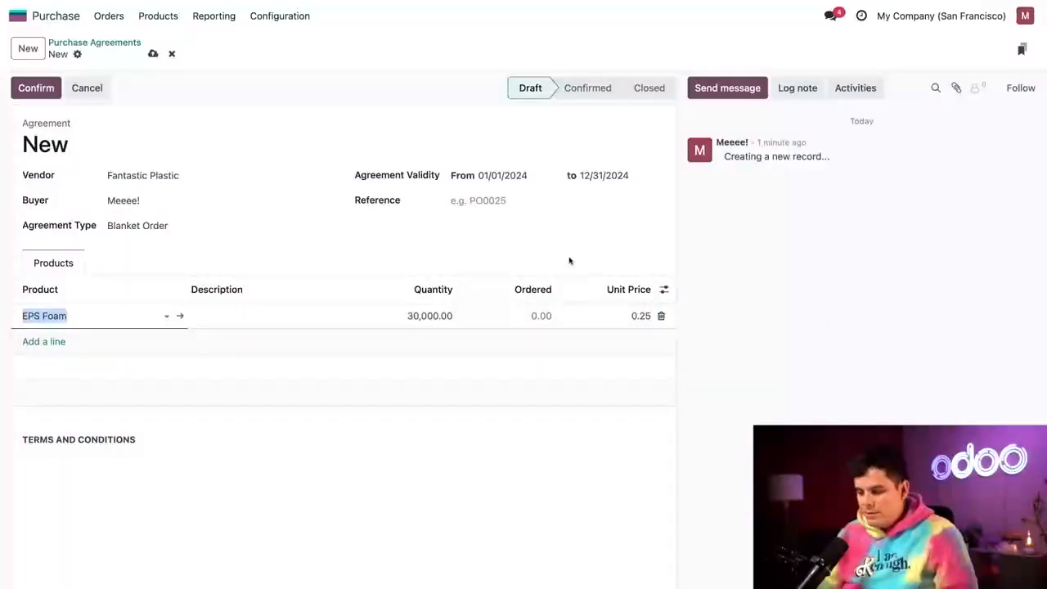
pyautogui.click(570, 260)
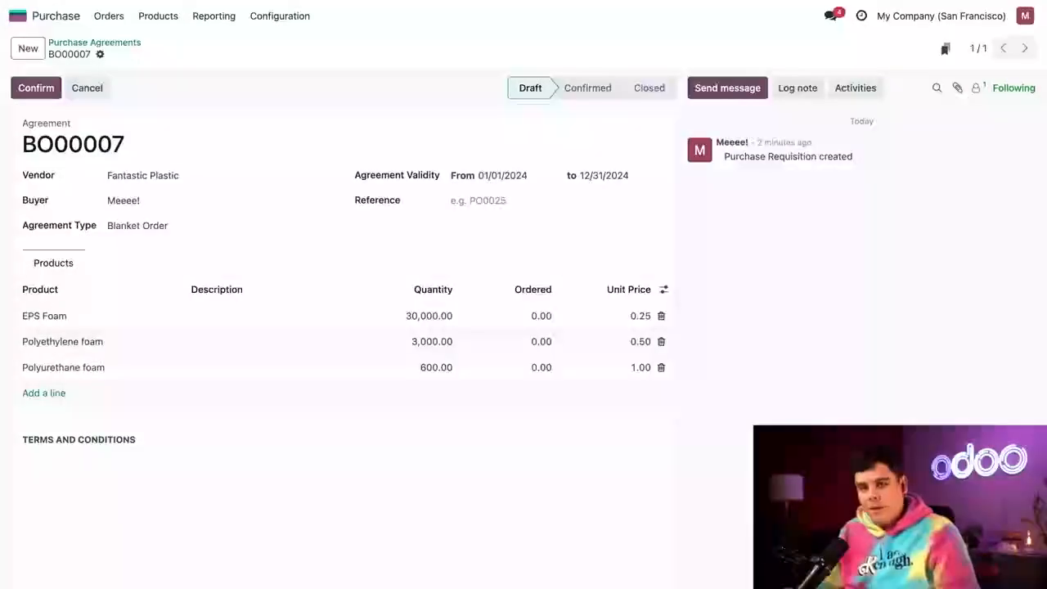
# - Confirm the blanket order and create a new quotation from it
pyautogui.click(32, 88)
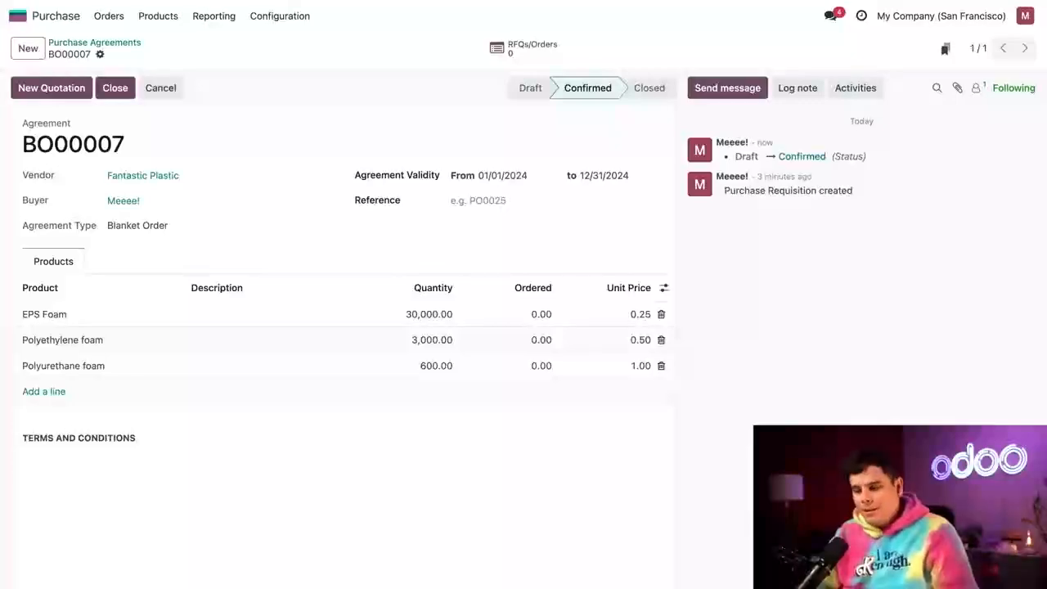
pyautogui.click(77, 94)
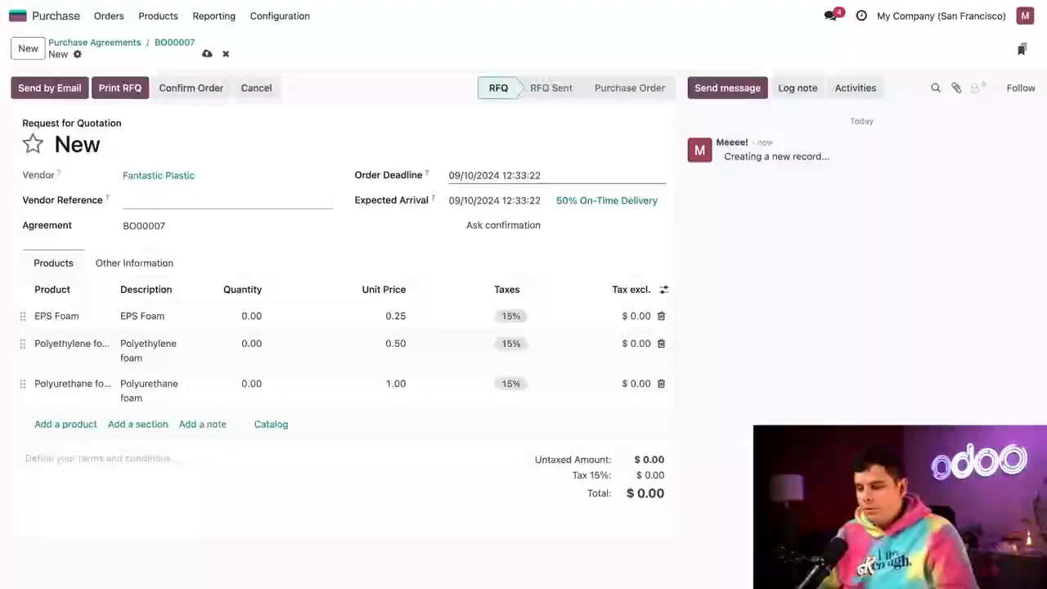
# - Set the quotation's order deadline to 01/15/2024 and its expected arrival to 01/17/2024
pyautogui.click(458, 175)
pyautogui.click(512, 212)
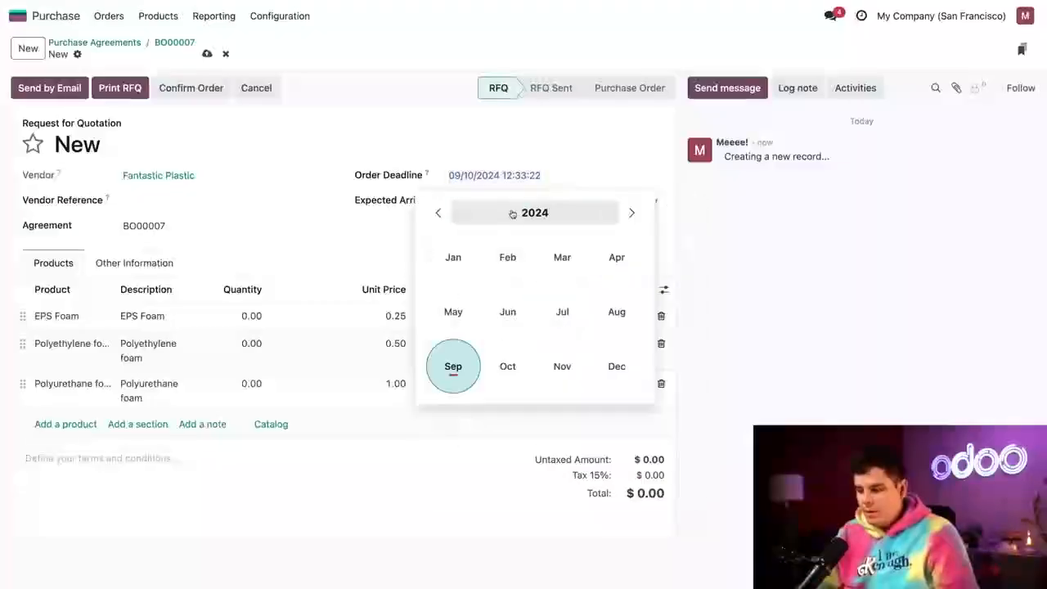
pyautogui.click(453, 257)
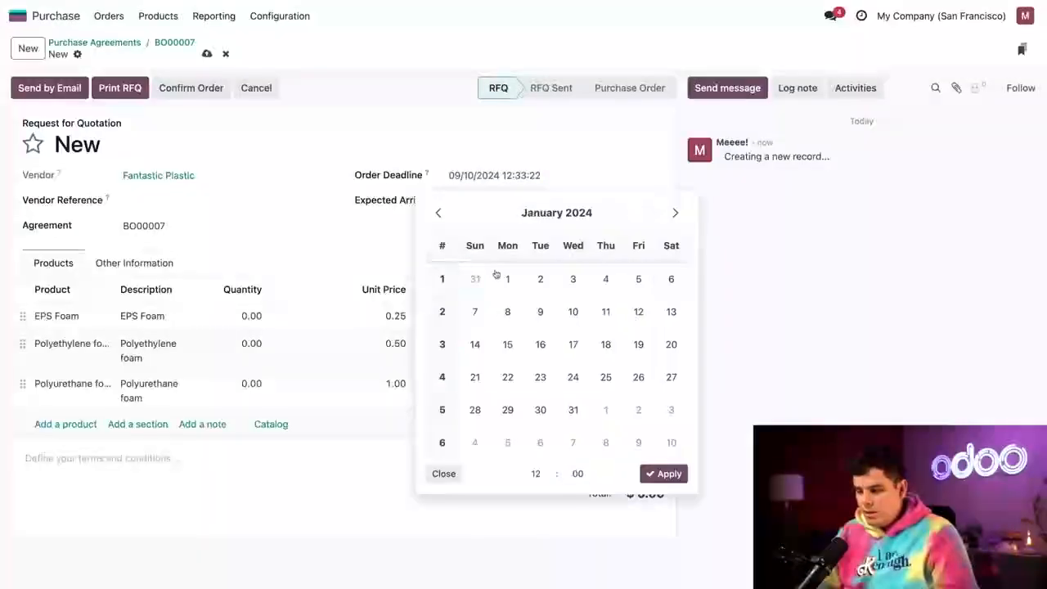
pyautogui.click(518, 348)
pyautogui.click(661, 473)
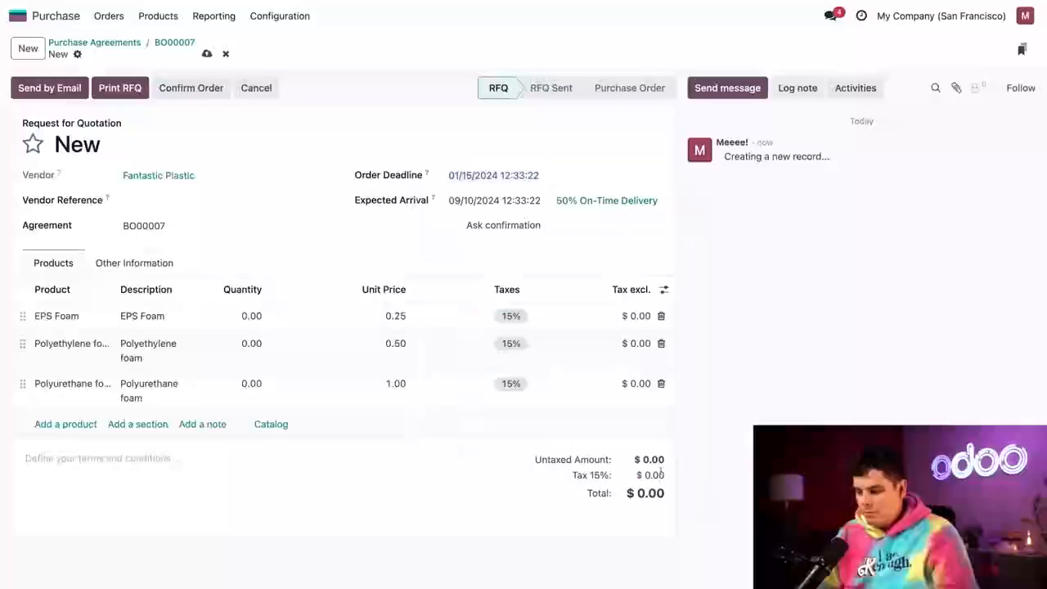
pyautogui.click(496, 203)
pyautogui.click(483, 237)
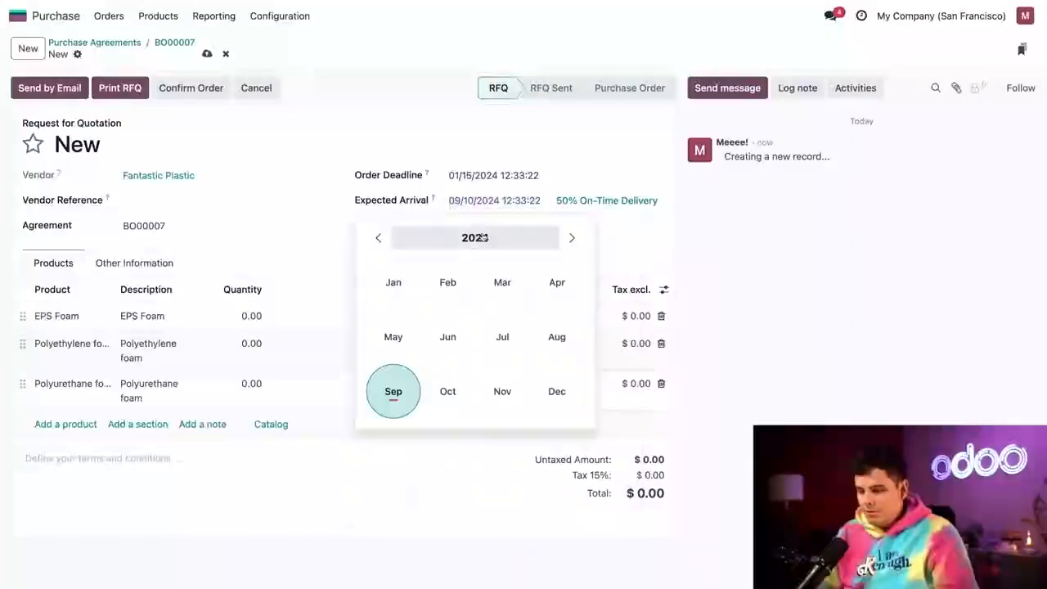
pyautogui.click(394, 282)
pyautogui.click(514, 369)
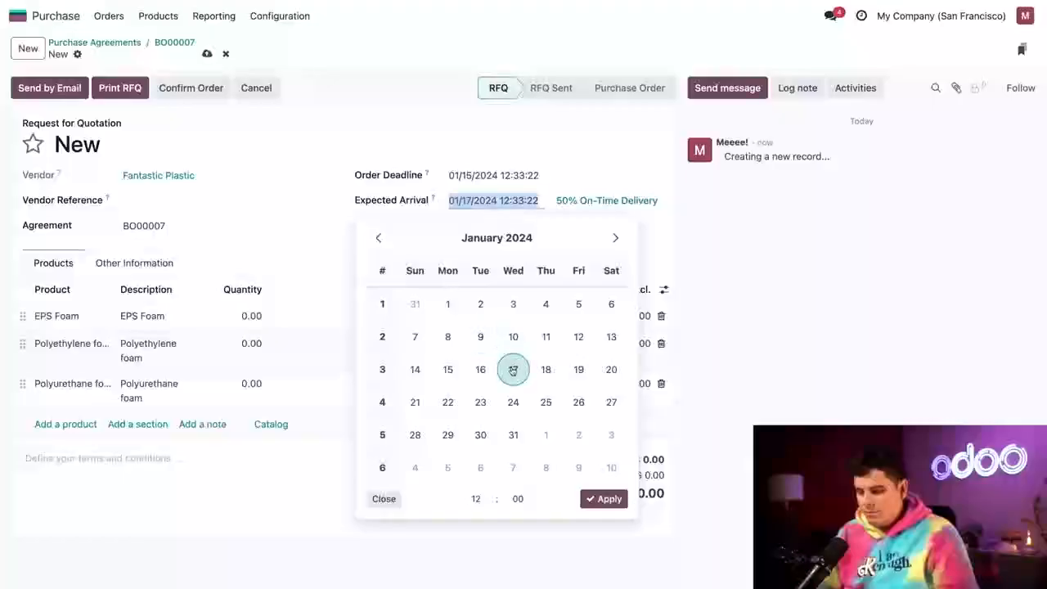
pyautogui.click(609, 498)
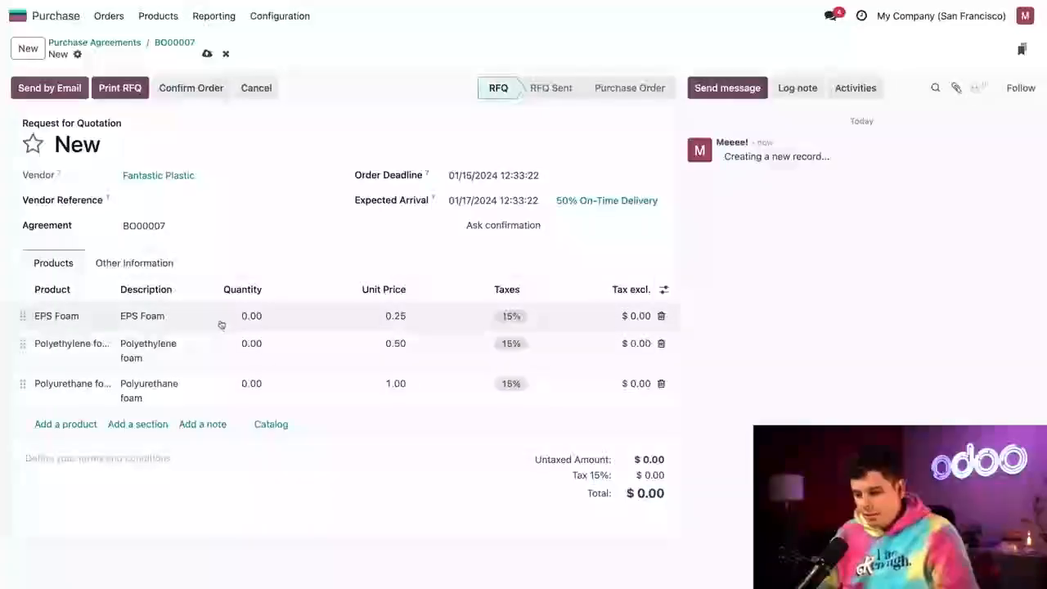
# - Enter quantities of 10,000 EPS Foam, 1,000 Polyethylene foam and 200 Polyurethane foam in the quotation, and confirm the order
pyautogui.click(248, 318)
pyautogui.write('100')
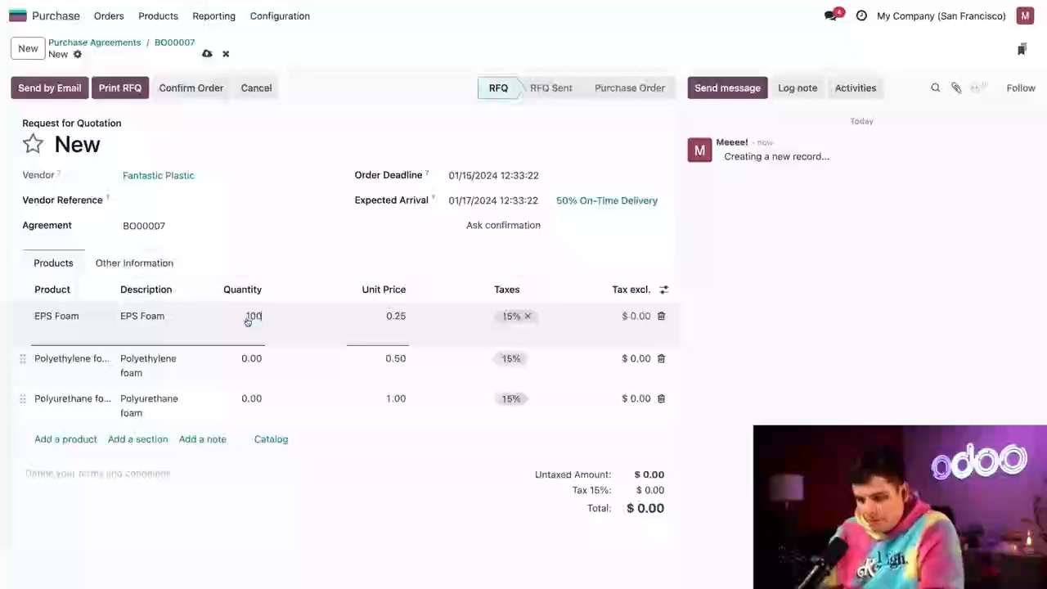
pyautogui.write('00')
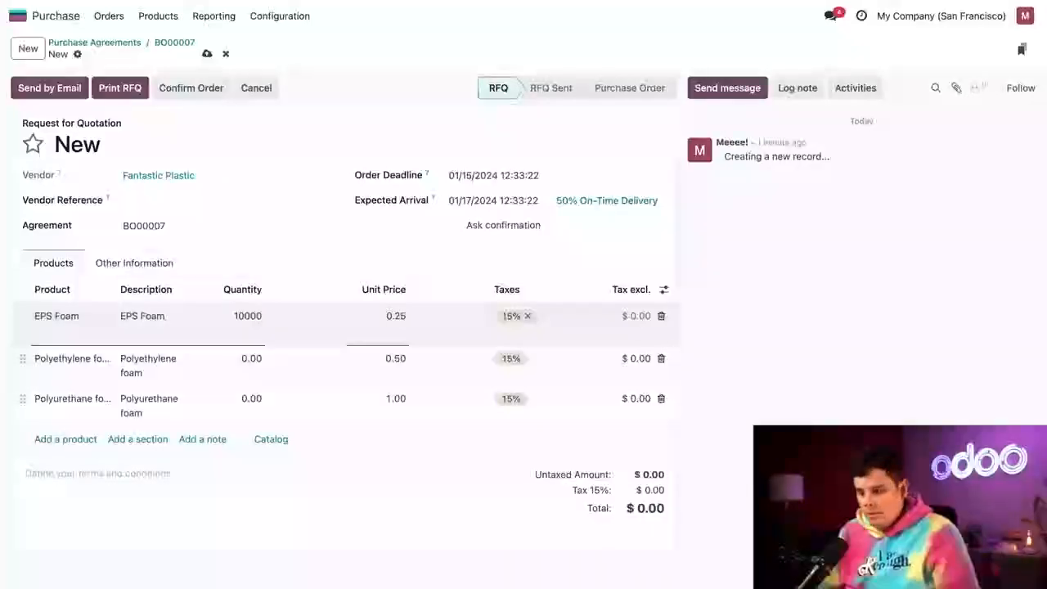
pyautogui.click(250, 366)
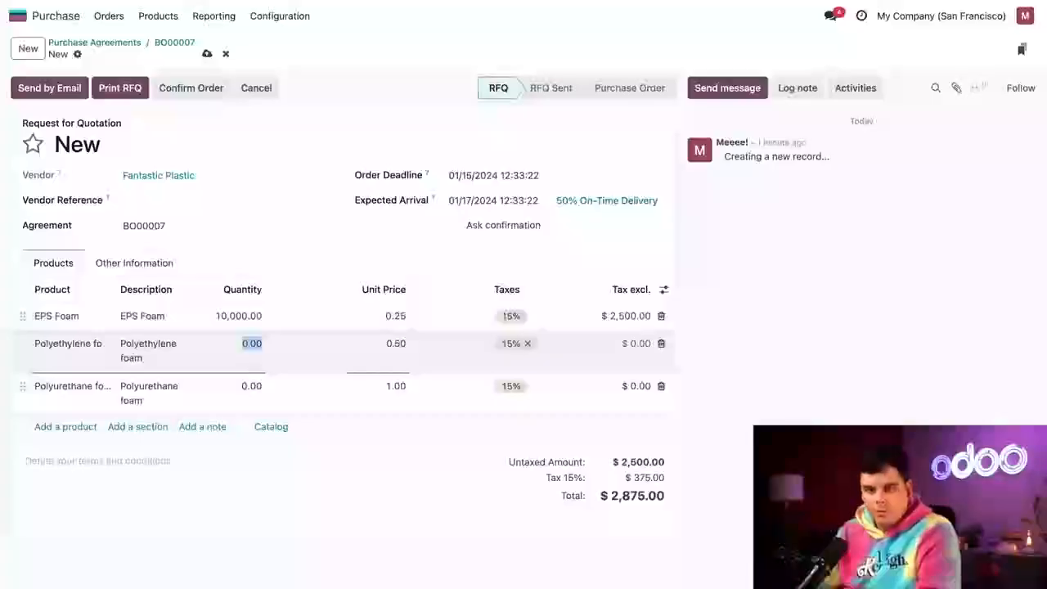
pyautogui.write('1,0')
pyautogui.write('000')
pyautogui.click(250, 386)
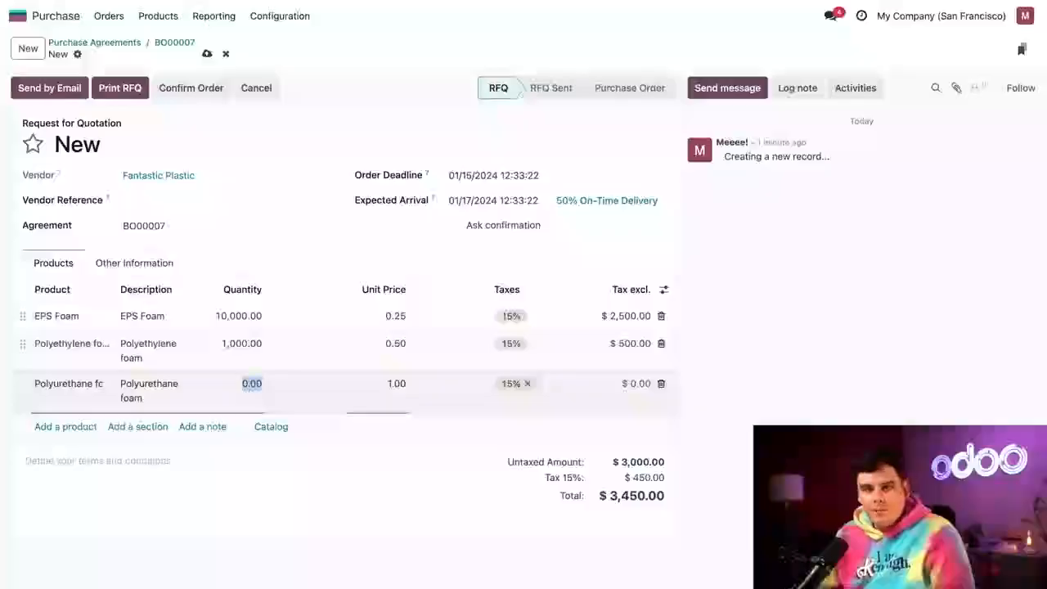
pyautogui.write('200')
pyautogui.click(288, 286)
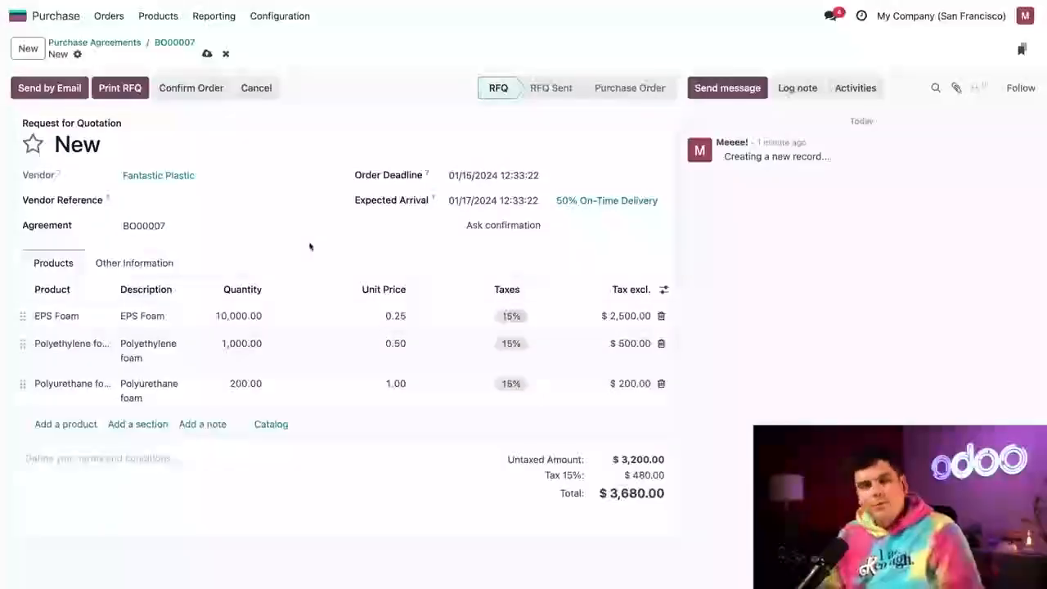
pyautogui.click(188, 90)
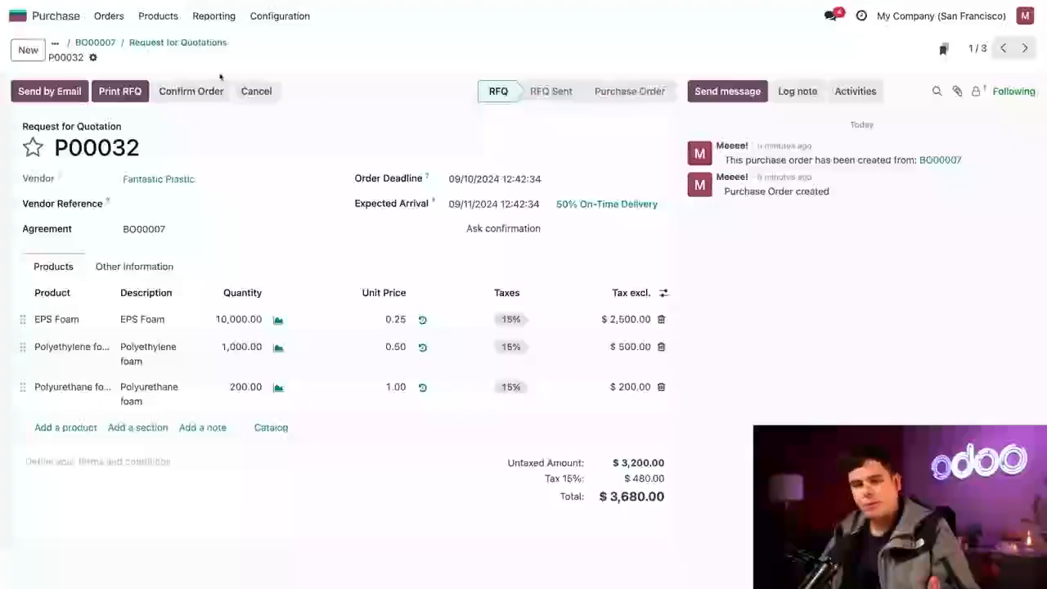
# - View the actions available for P00032, and check the ordered quantities and linked RFQs and orders of blanket order BO00007
pyautogui.click(93, 58)
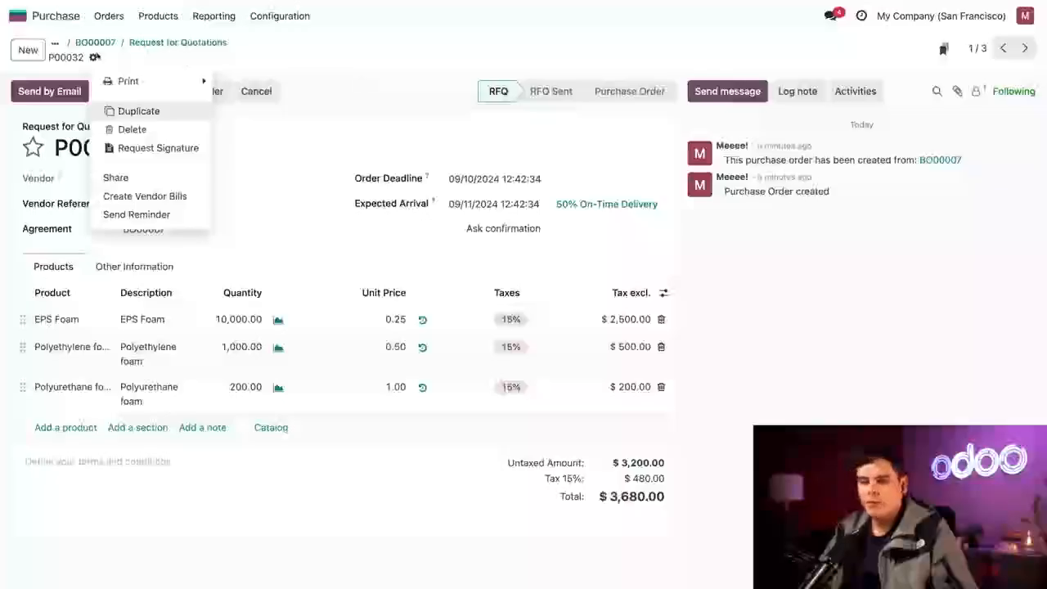
pyautogui.click(413, 88)
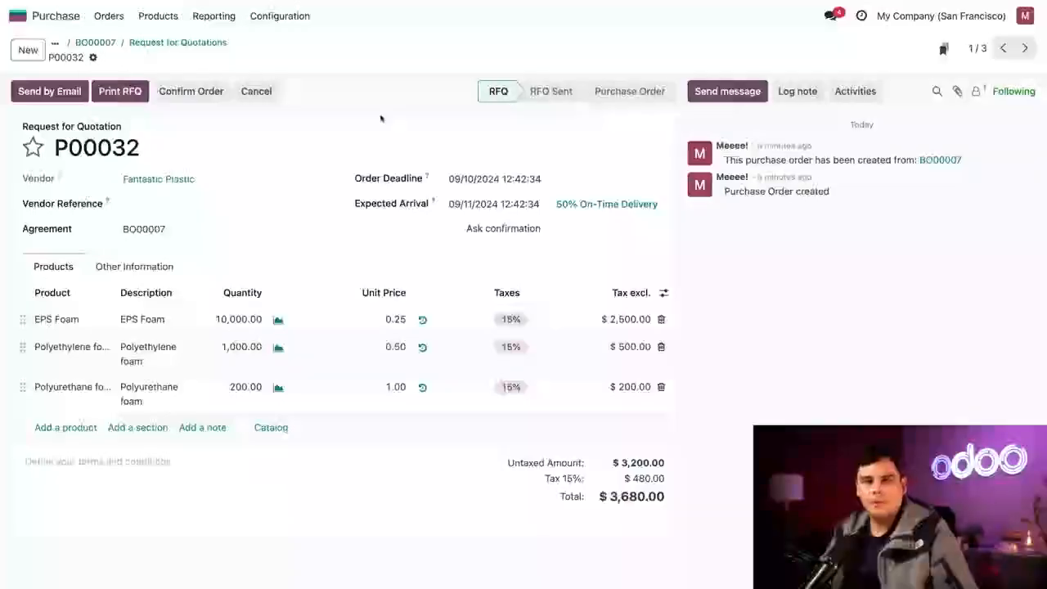
pyautogui.click(94, 42)
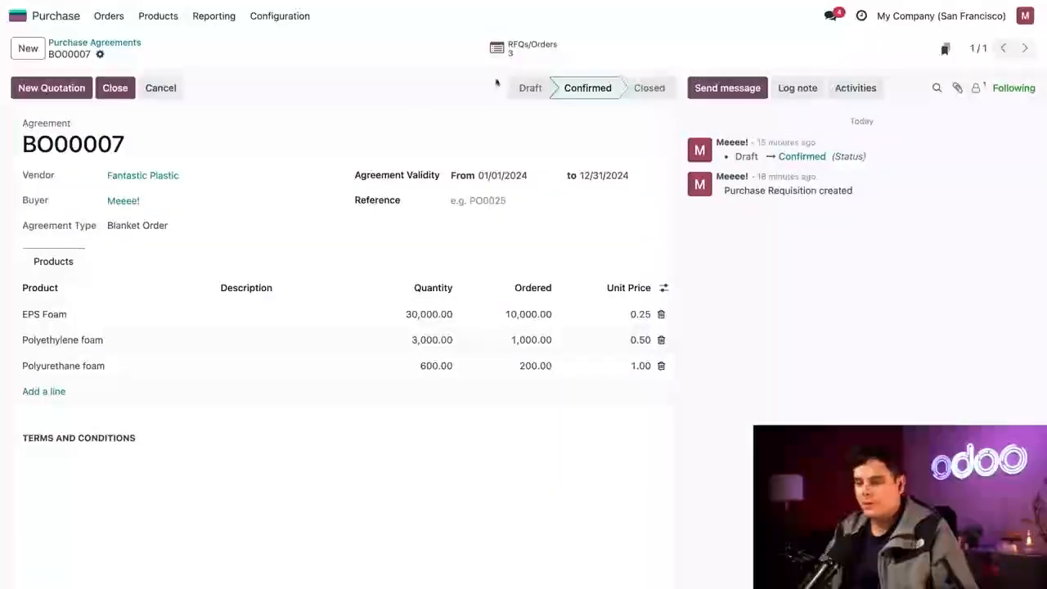
pyautogui.click(517, 49)
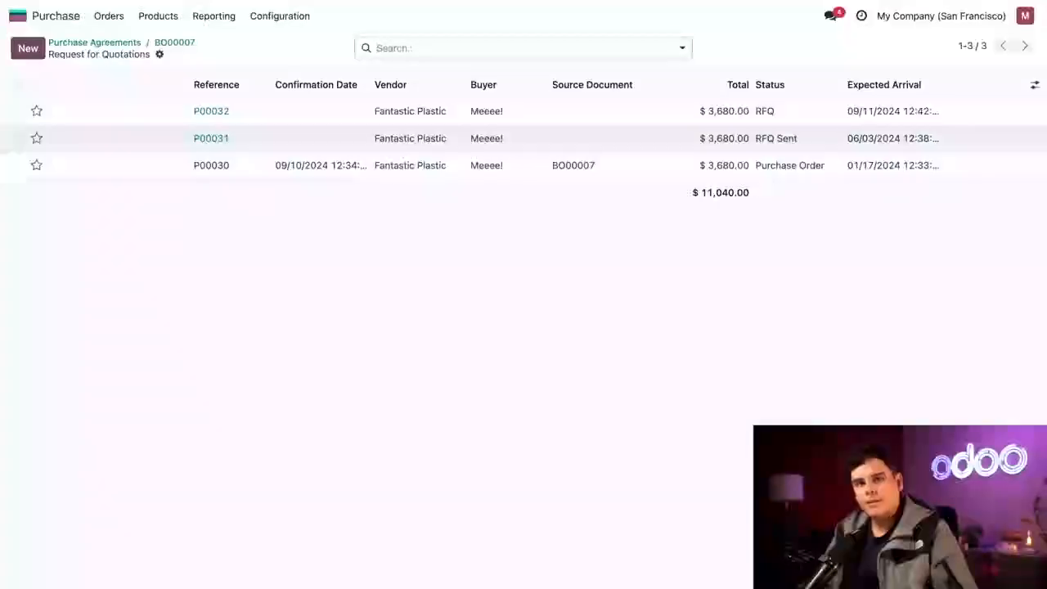
pyautogui.click(187, 42)
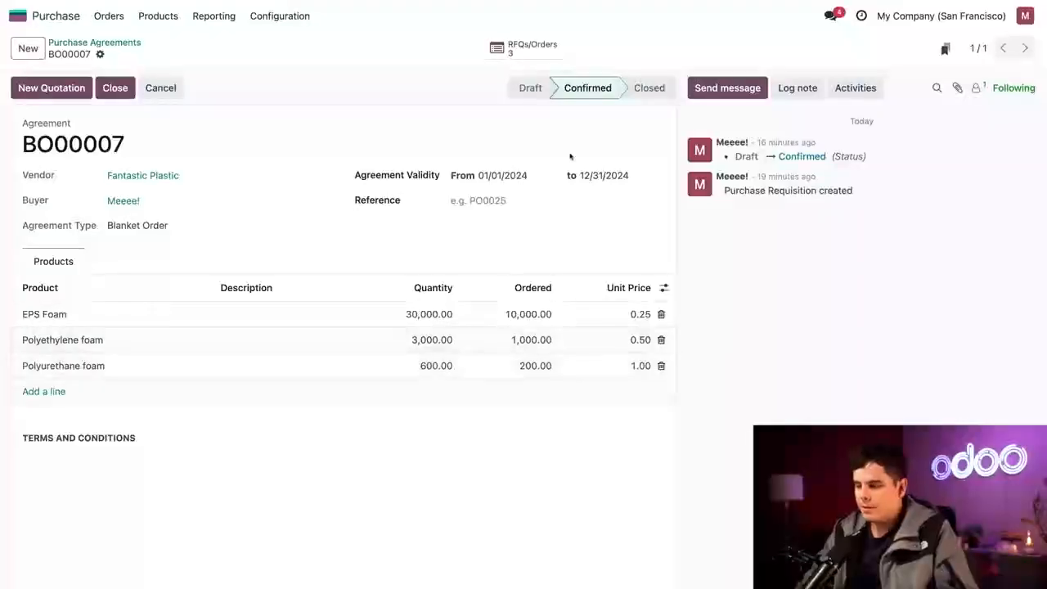
# - Confirm request for quotation P00031 linked to the blanket order, and receive all its products by validating the receipt
pyautogui.click(516, 52)
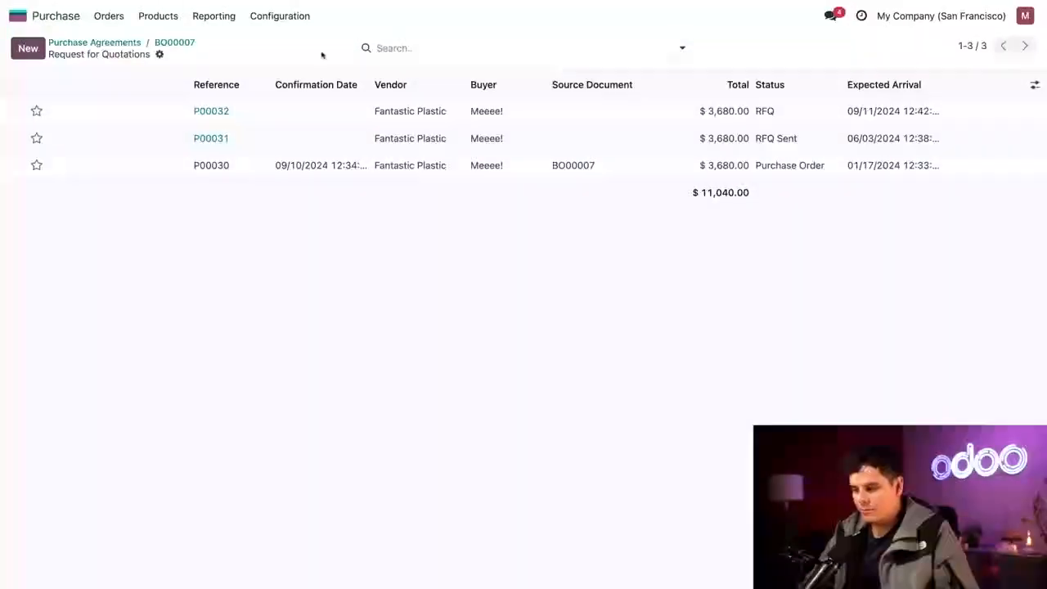
pyautogui.click(255, 138)
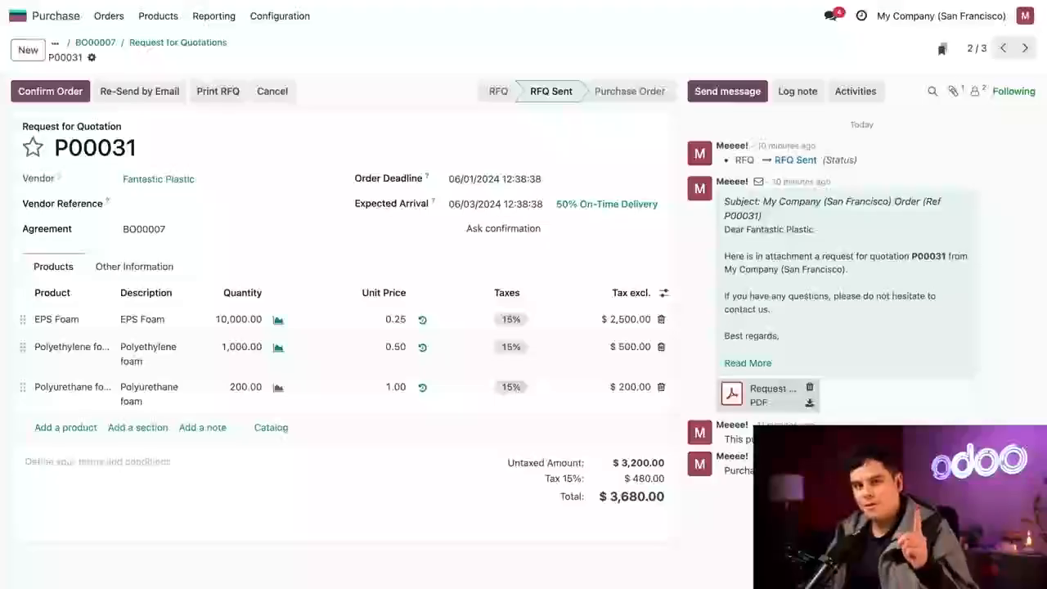
pyautogui.click(50, 92)
pyautogui.click(59, 95)
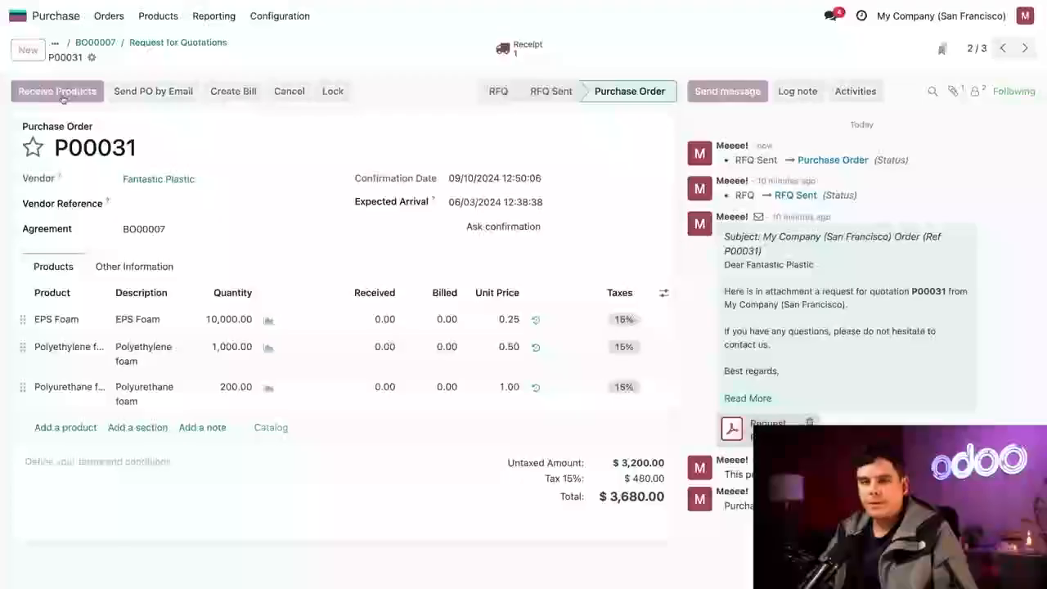
pyautogui.click(58, 93)
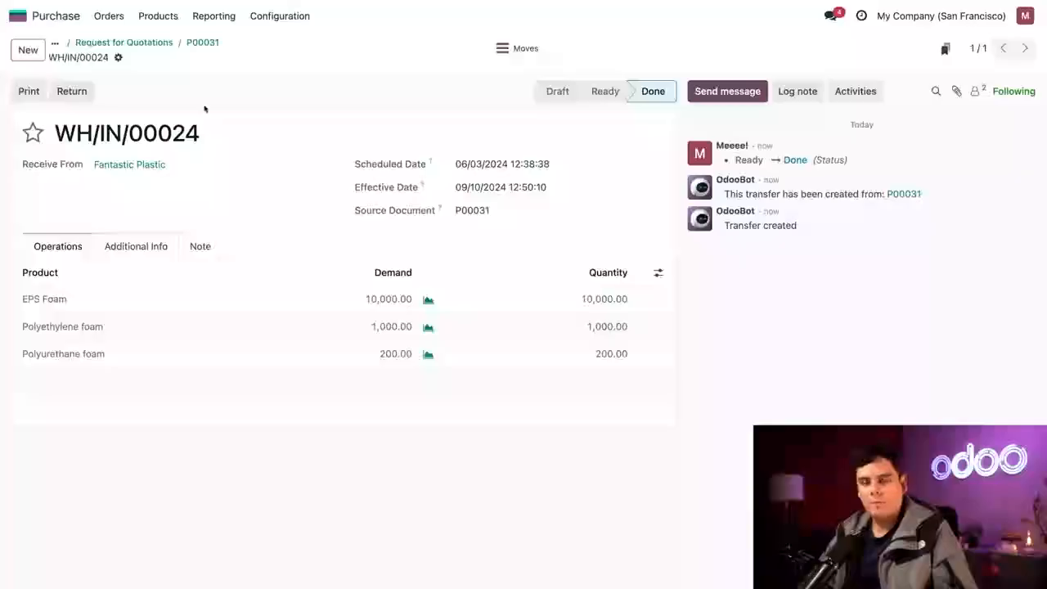
# - Create a vendor bill from purchase order P00031 and set its bill date to 09/10/2024
pyautogui.click(202, 42)
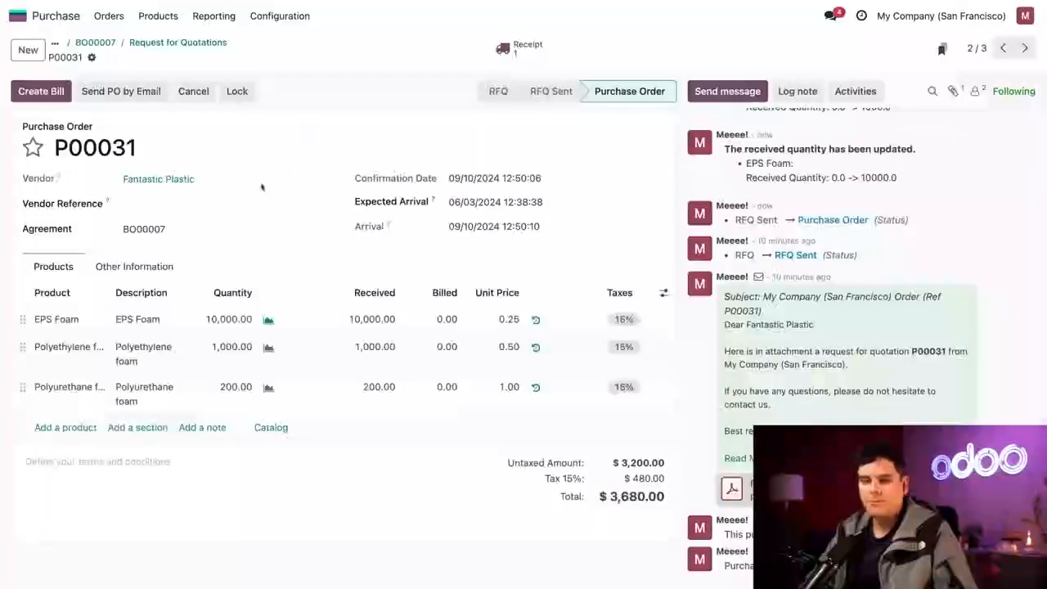
pyautogui.click(60, 92)
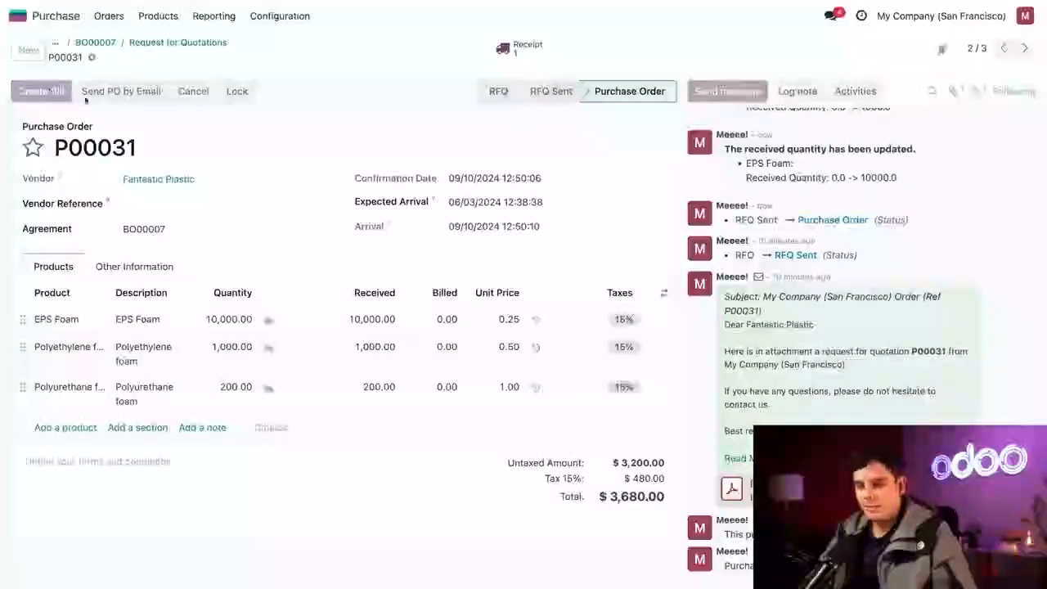
pyautogui.click(34, 90)
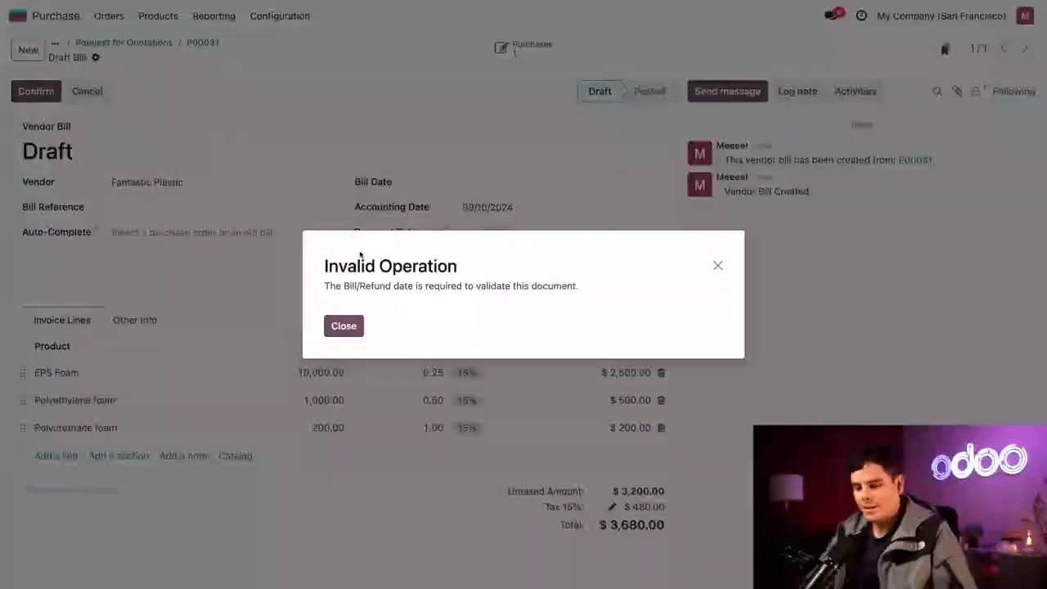
pyautogui.click(347, 328)
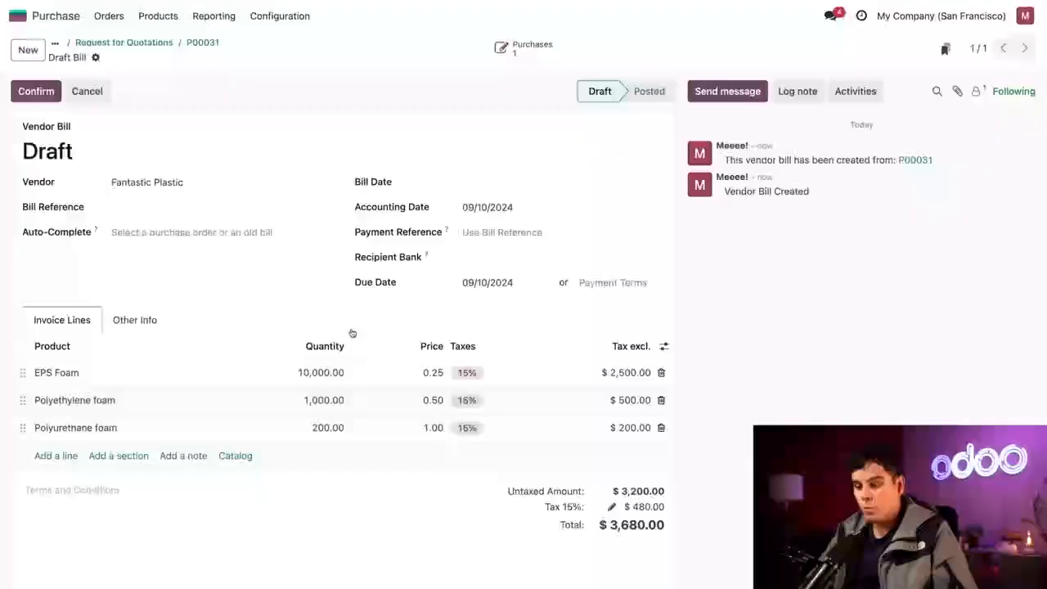
pyautogui.click(484, 185)
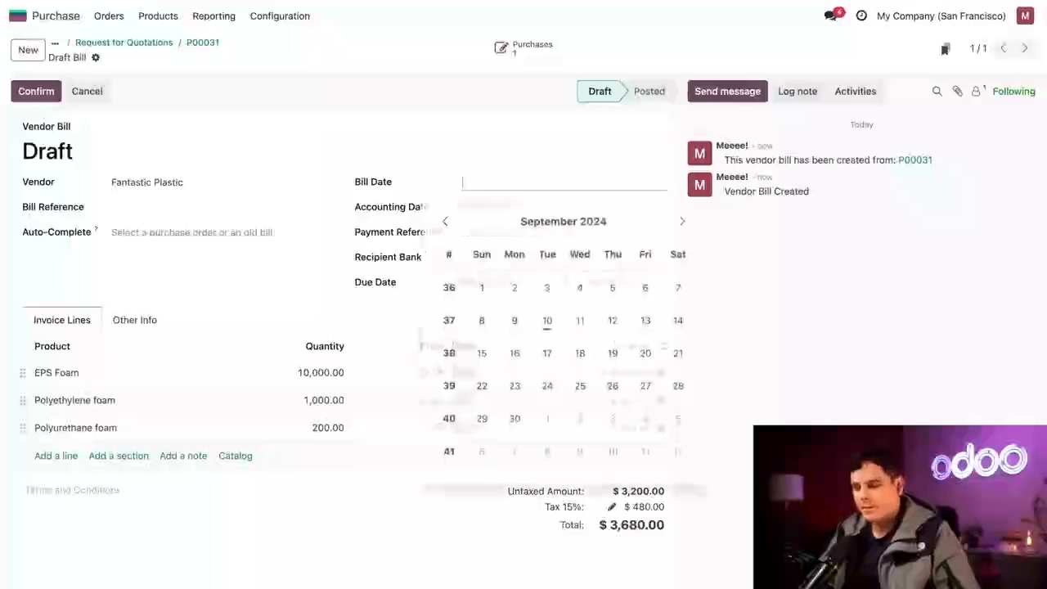
pyautogui.click(546, 318)
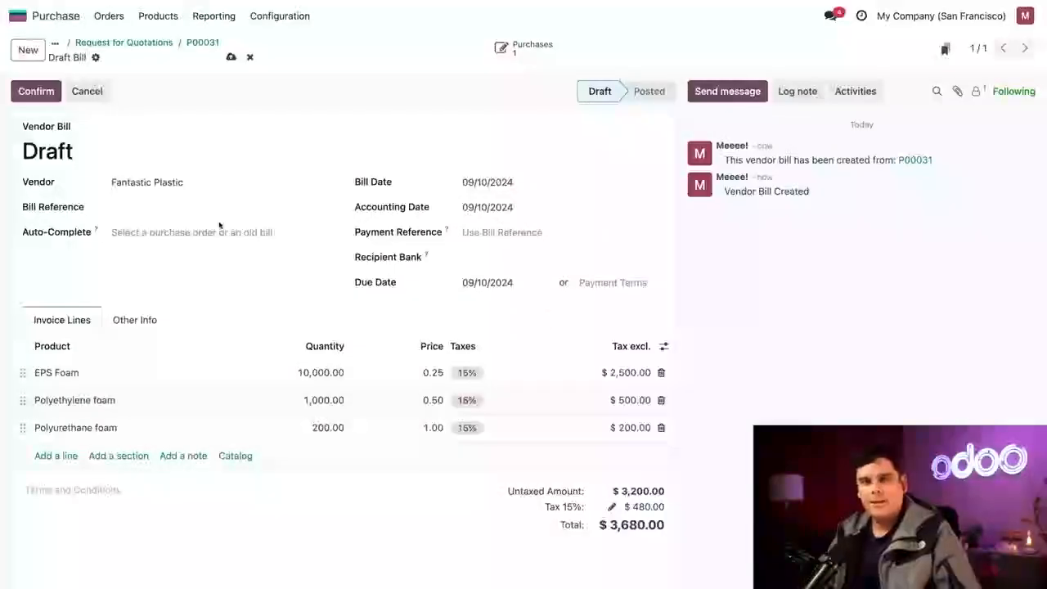
# - Confirm the Fantastic Plastic vendor bill and register its payment through the Bank journal with the Manual method
pyautogui.click(36, 90)
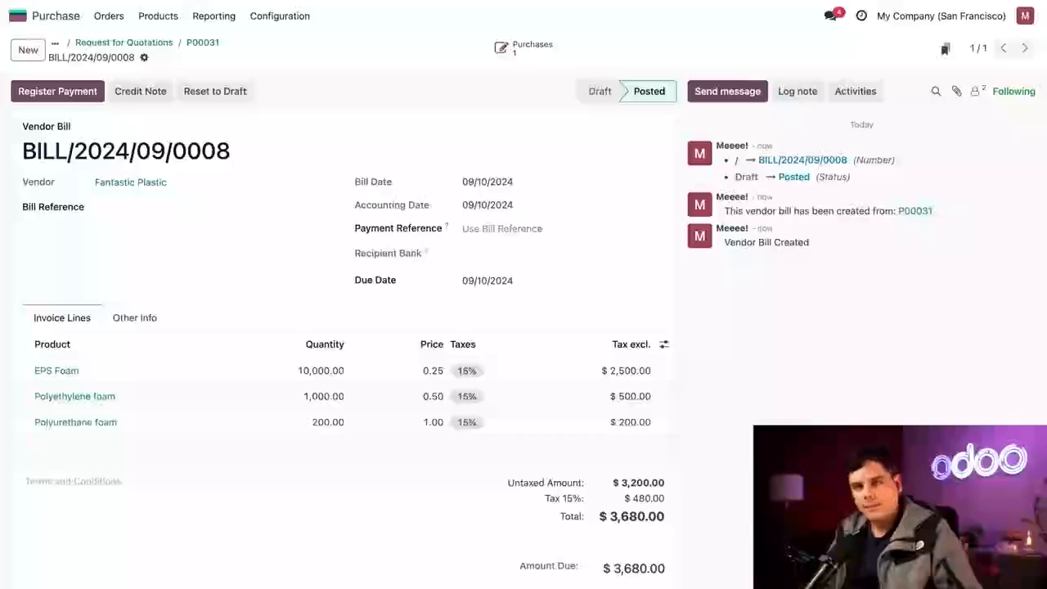
pyautogui.click(49, 91)
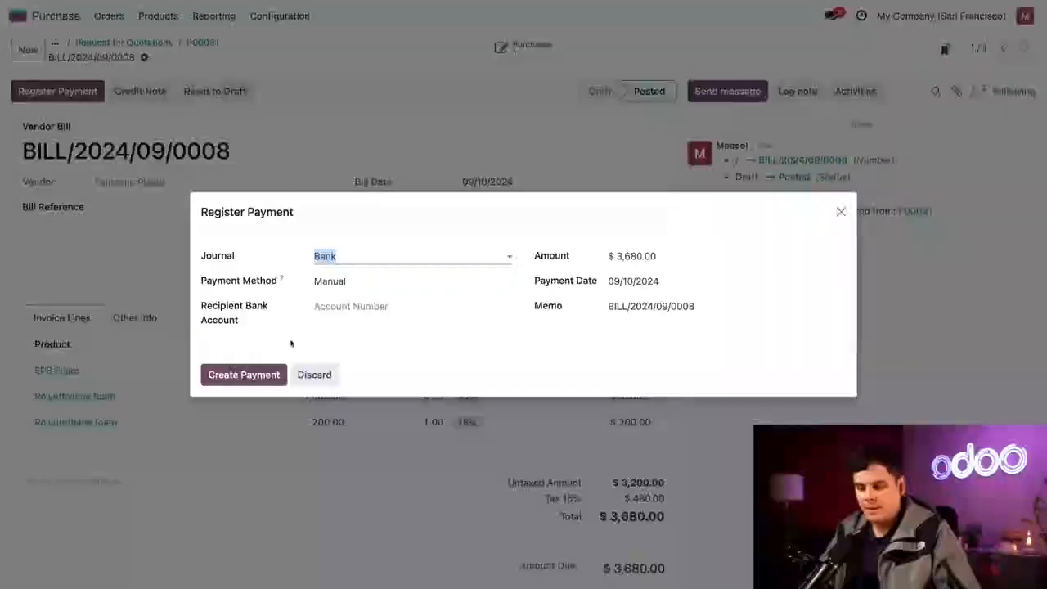
pyautogui.click(244, 375)
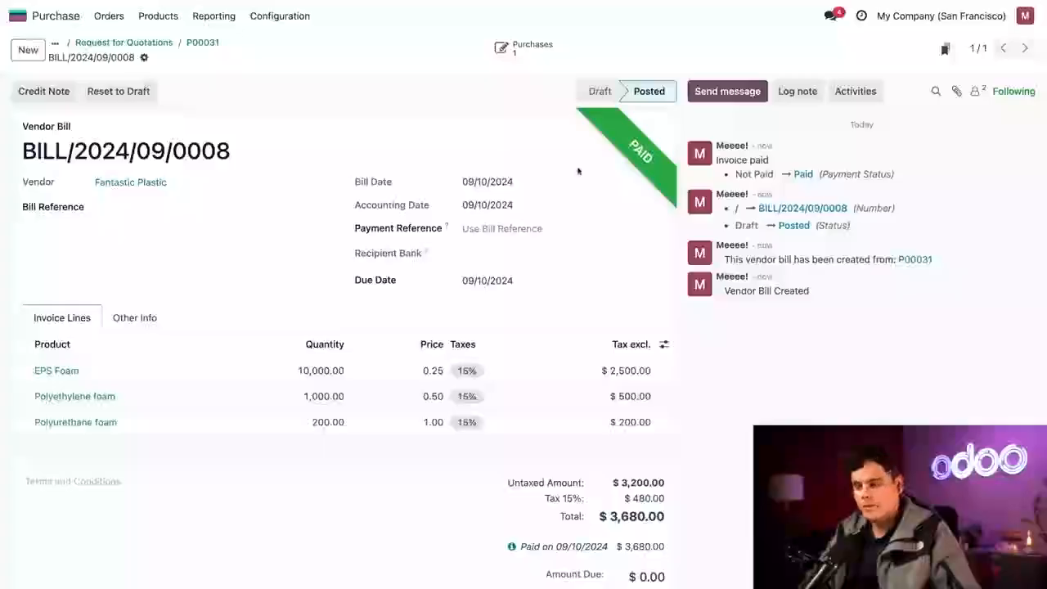
# - Return to the blanket order's list of requests for quotation and show the Billing Status column
pyautogui.click(119, 47)
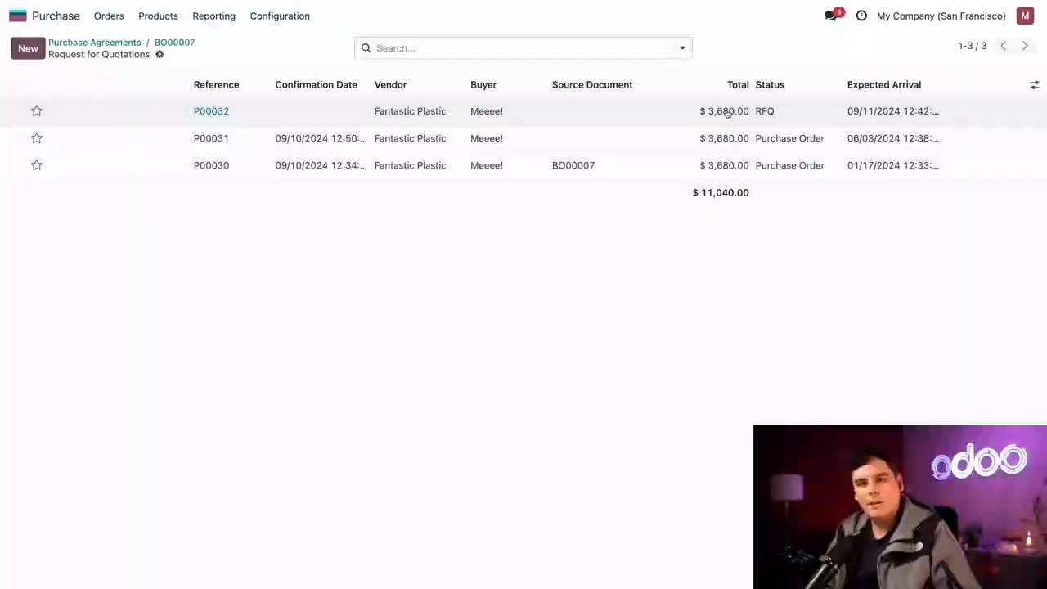
pyautogui.click(1035, 85)
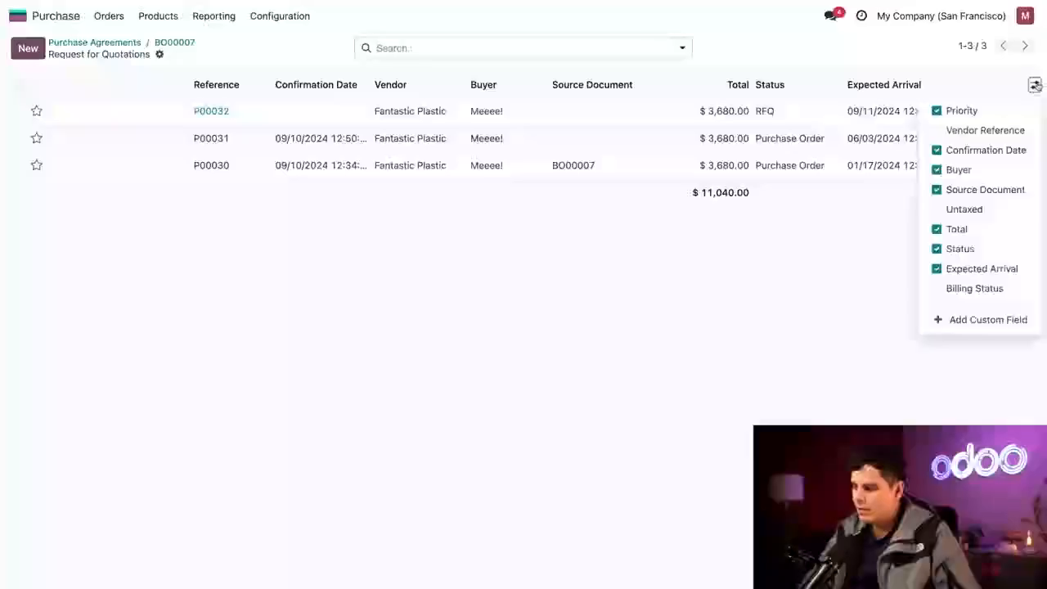
pyautogui.click(938, 288)
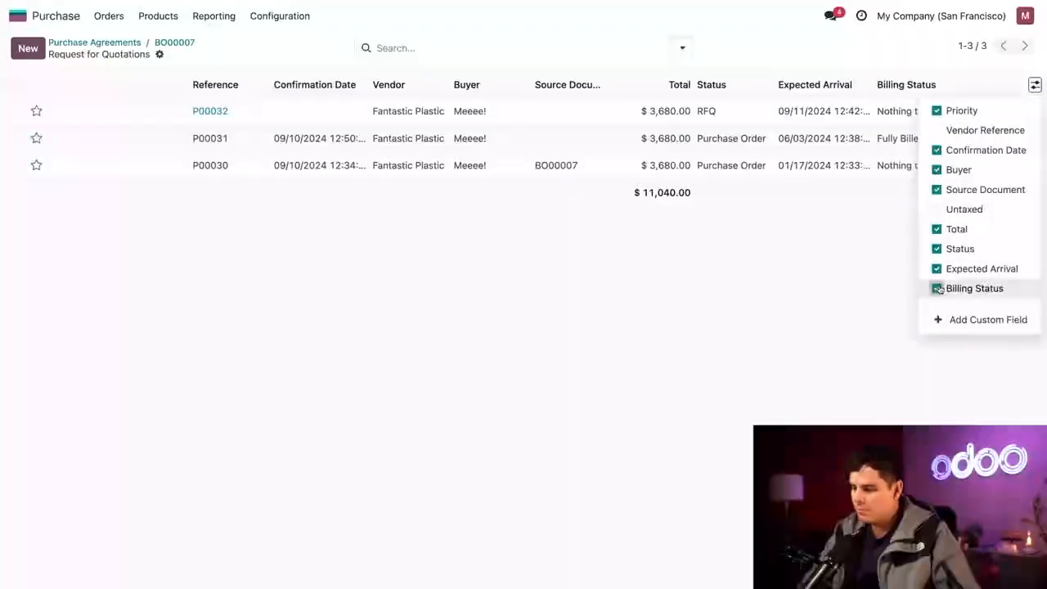
pyautogui.click(757, 274)
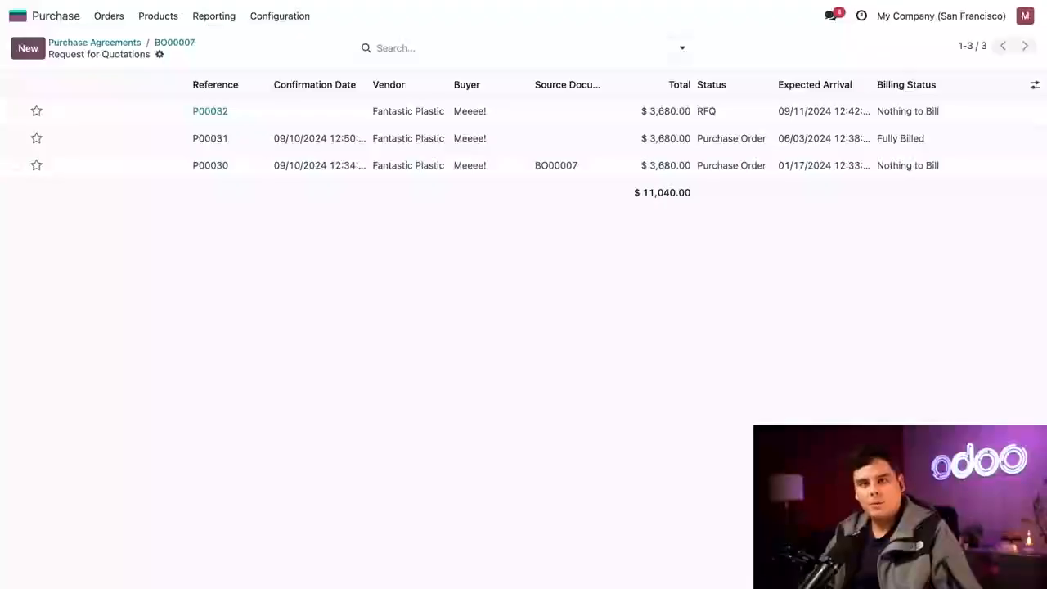
# - Confirm request for quotation P00032 and open its receipt, and return to blanket order BO00007
pyautogui.click(216, 111)
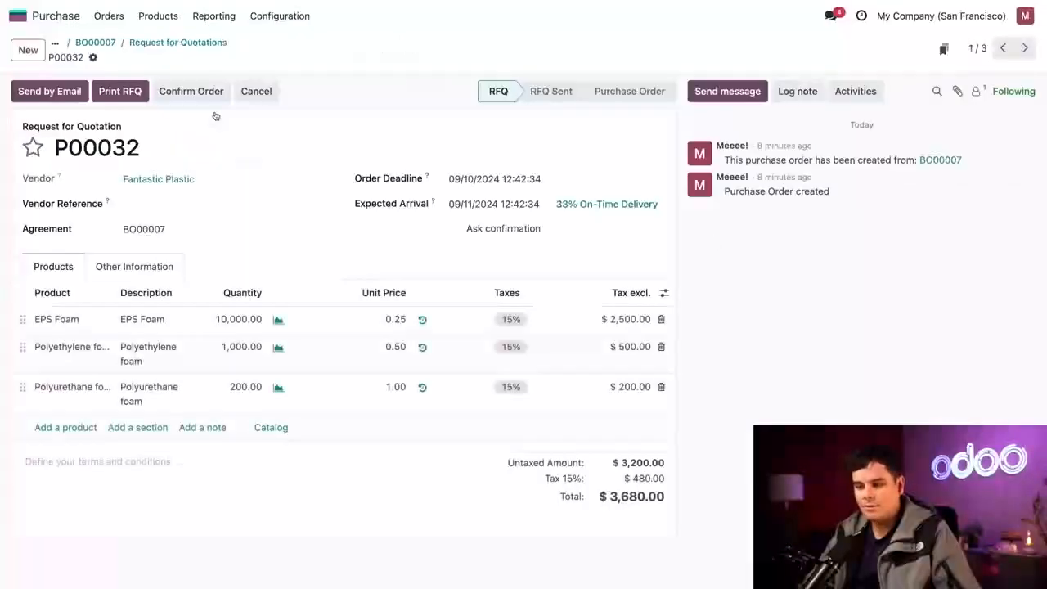
pyautogui.click(171, 91)
pyautogui.click(96, 92)
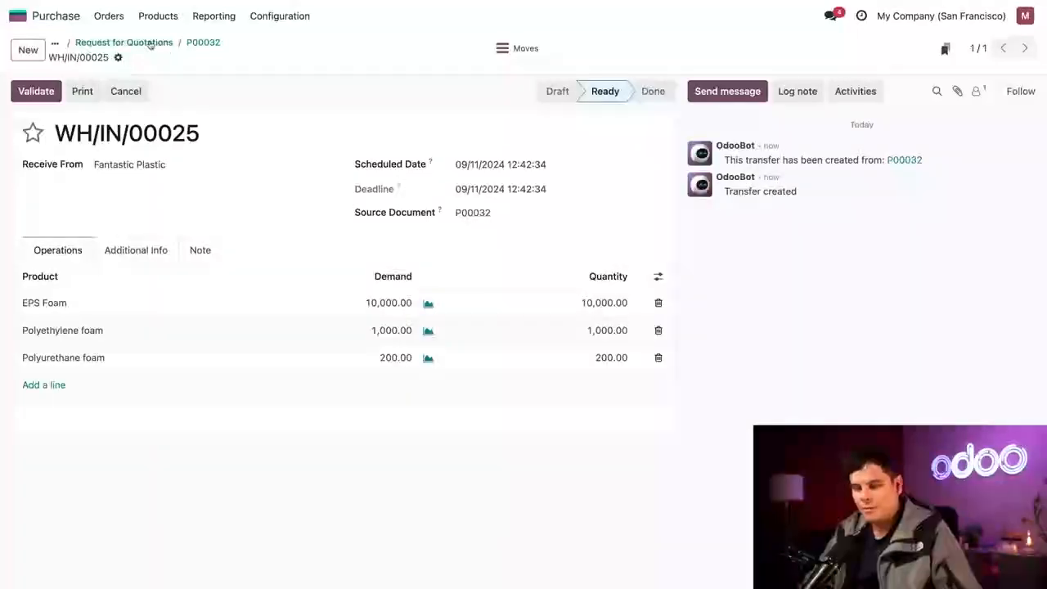
pyautogui.click(138, 44)
pyautogui.click(172, 43)
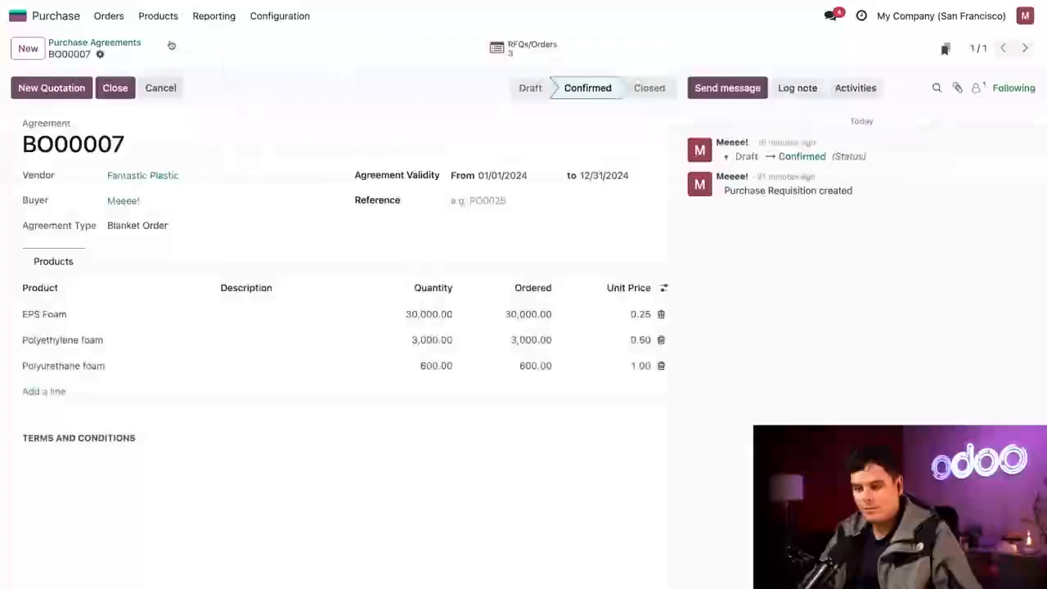
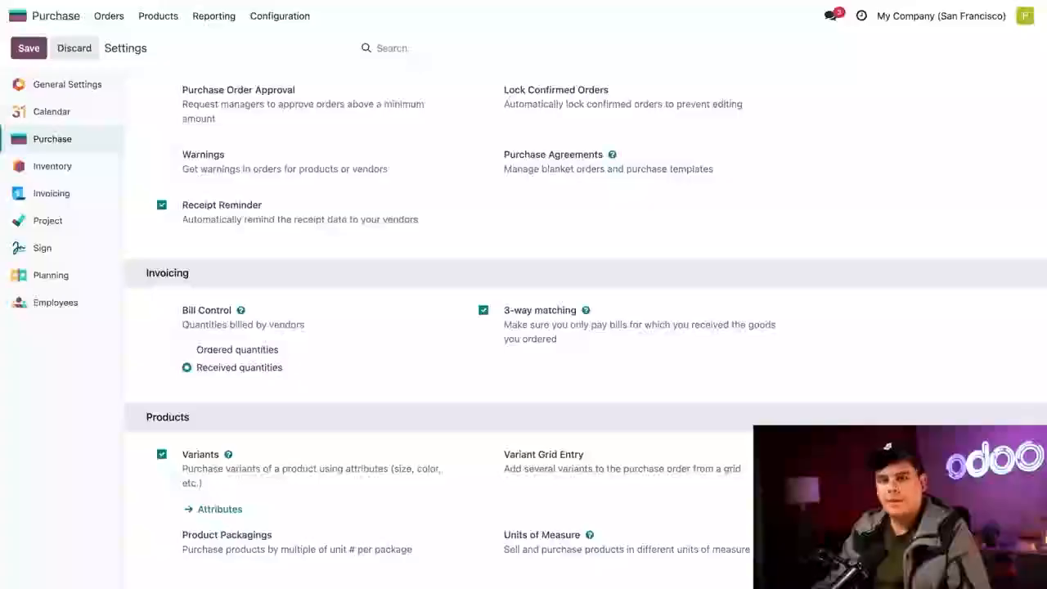
# - Open the Apple Pie product and set its vendor bill control policy to On ordered quantities
pyautogui.click(167, 17)
pyautogui.click(166, 42)
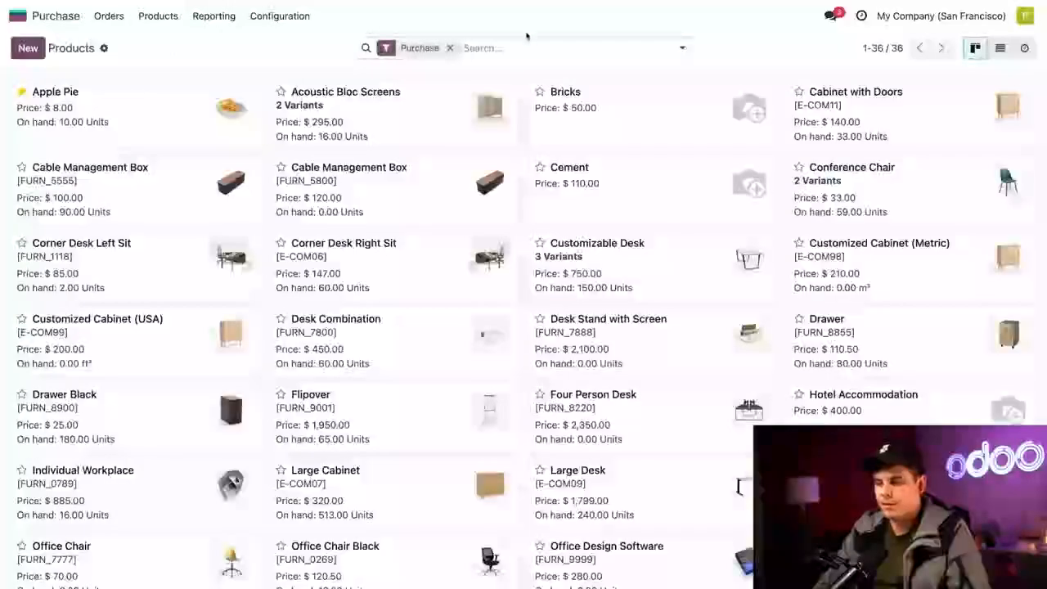
pyautogui.click(135, 119)
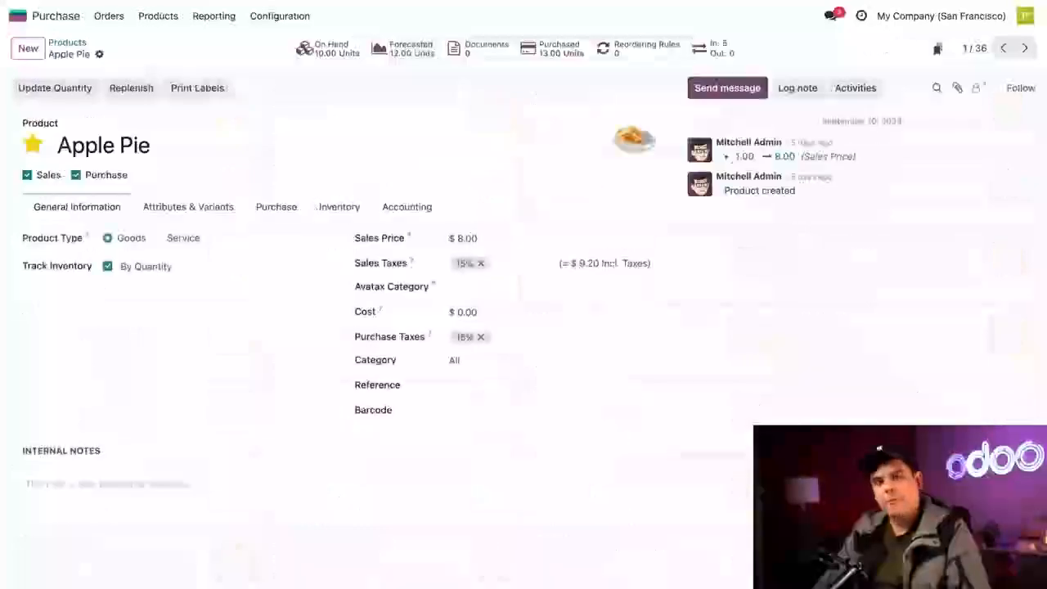
pyautogui.click(277, 206)
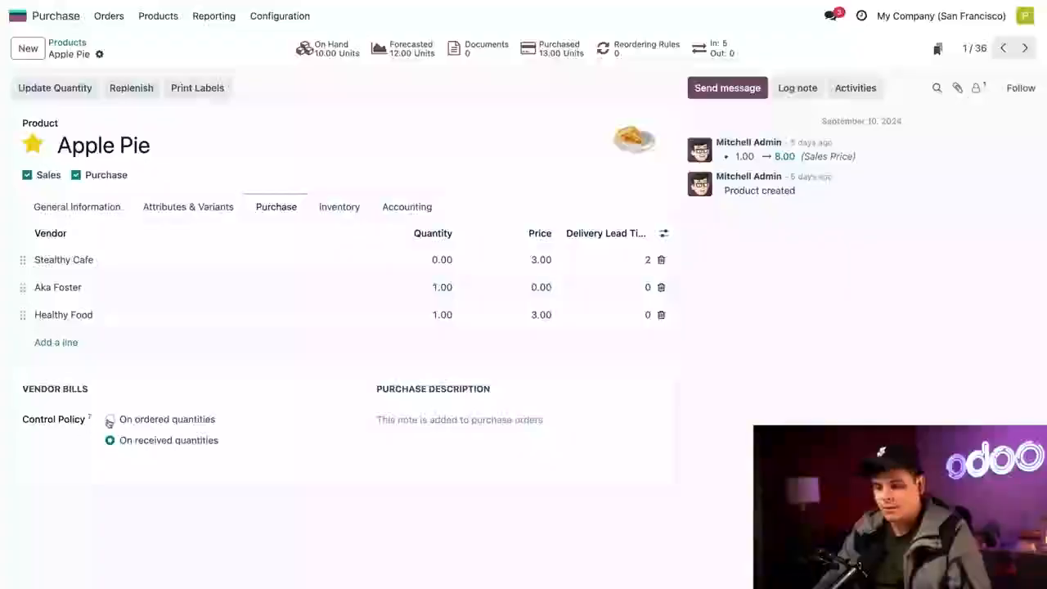
pyautogui.click(110, 419)
pyautogui.click(120, 53)
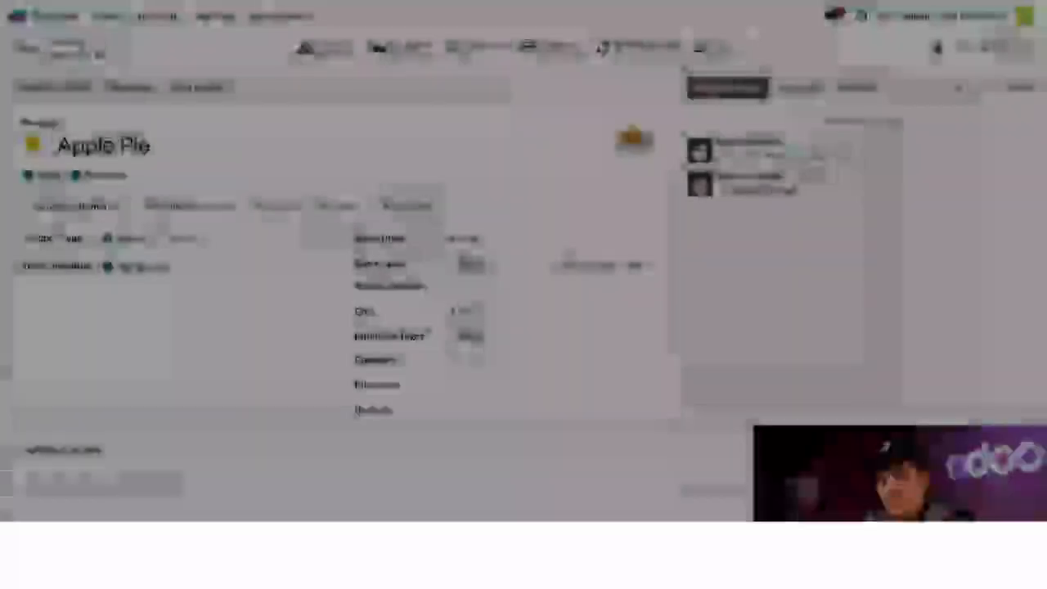
# - Open purchase order P00029 for Gemini Furniture and try to create a vendor bill before receiving its products
pyautogui.click(108, 15)
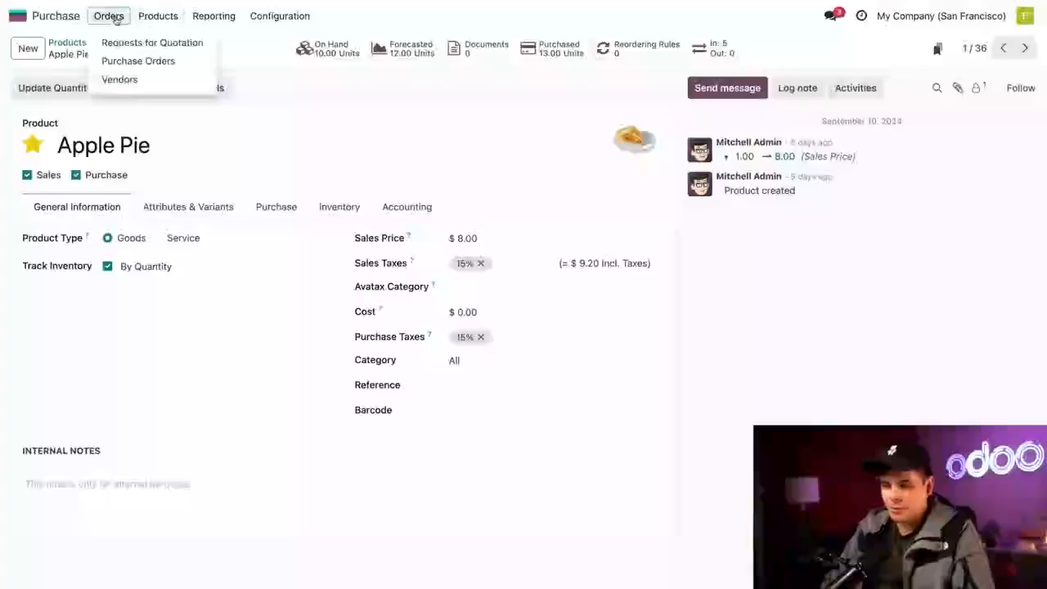
pyautogui.click(123, 61)
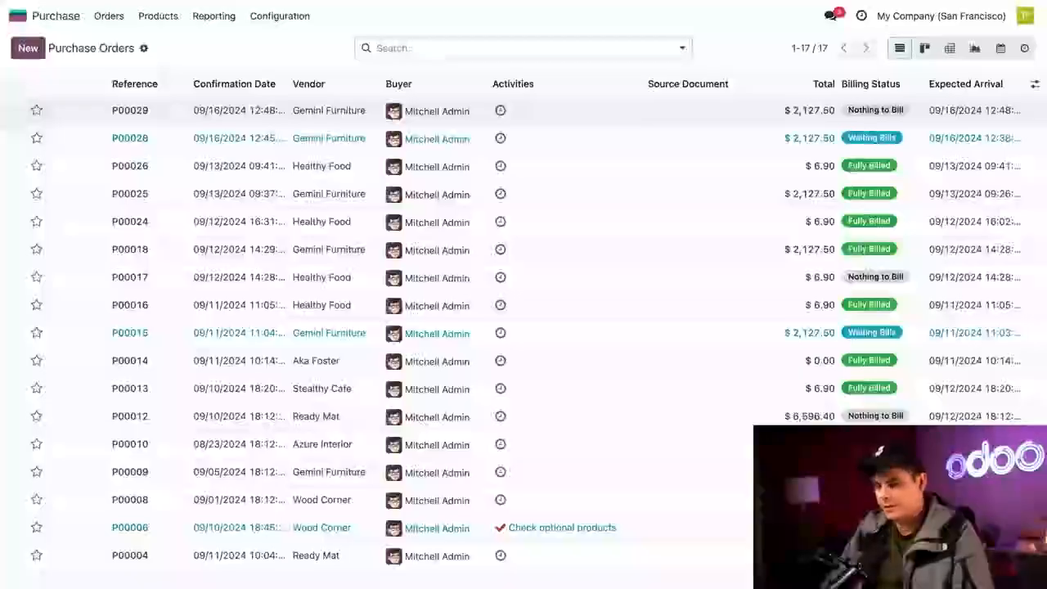
pyautogui.click(589, 110)
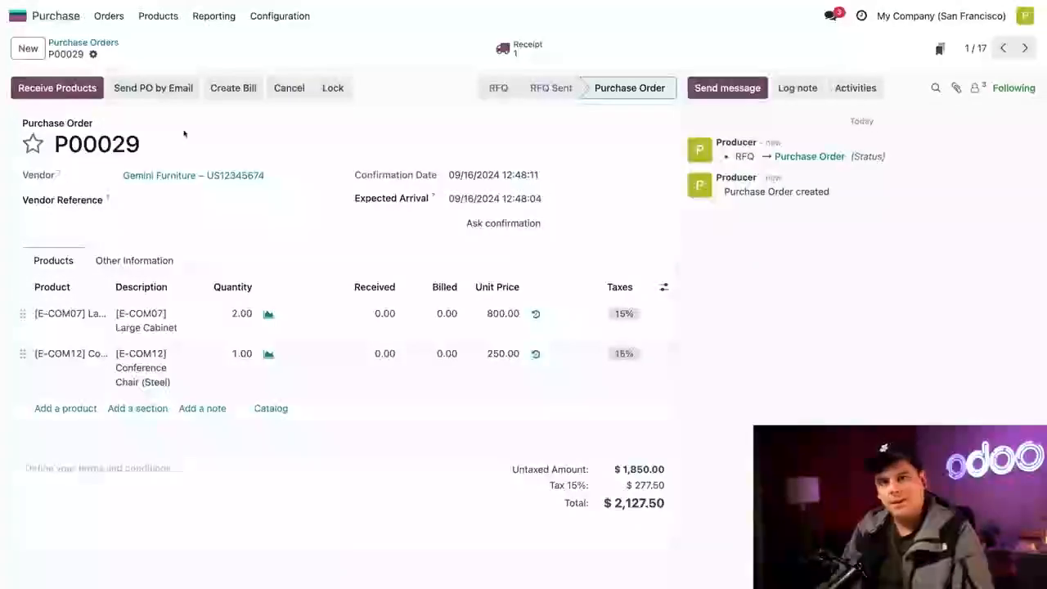
pyautogui.click(233, 90)
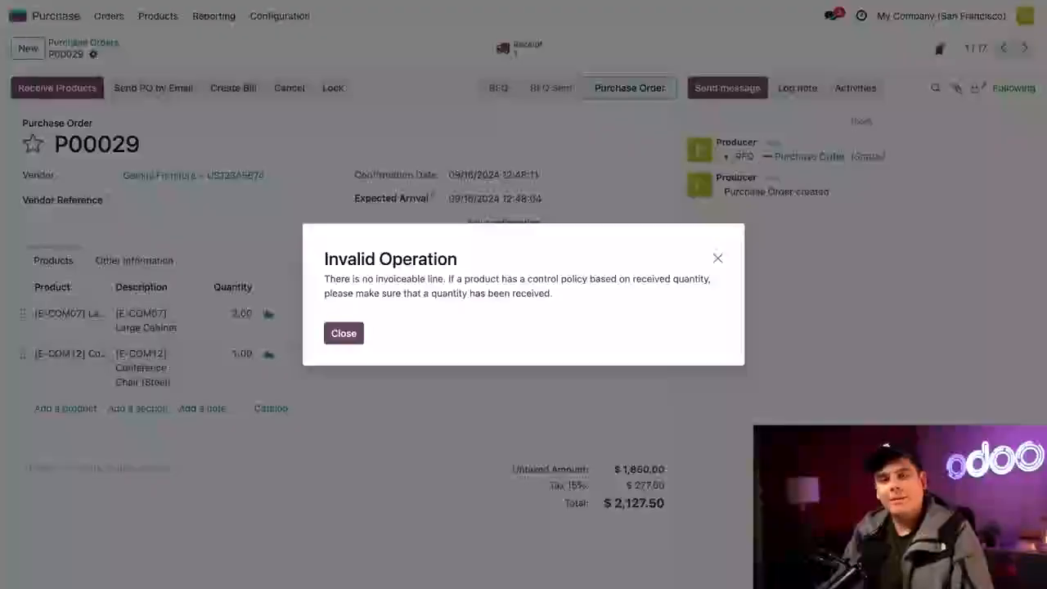
pyautogui.click(346, 336)
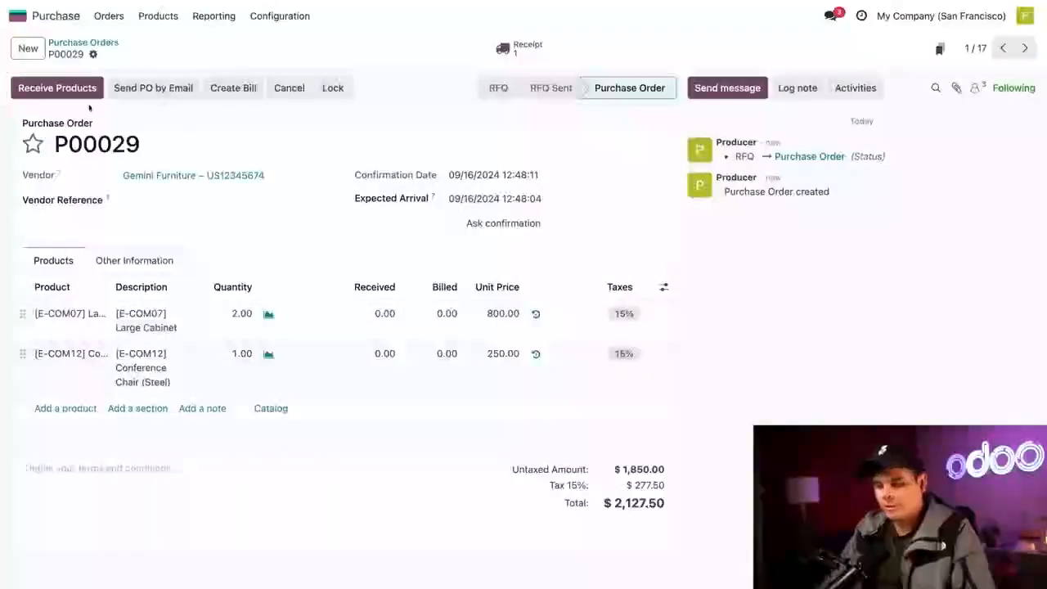
# - Receive the products of P00029 by validating the receipt, and check the order's receipt and billing status
pyautogui.click(58, 92)
pyautogui.click(56, 91)
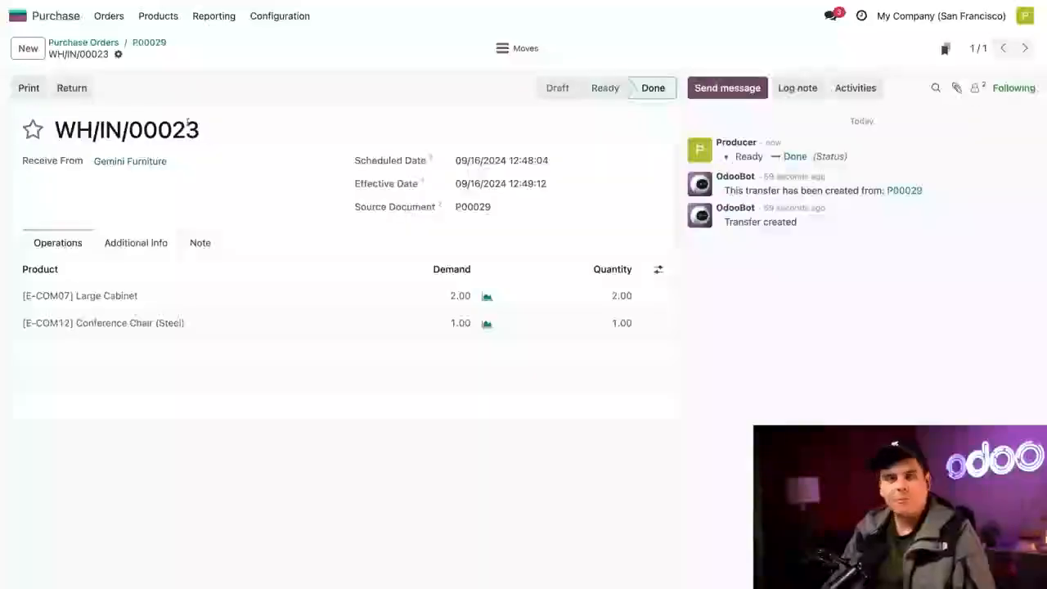
pyautogui.click(151, 43)
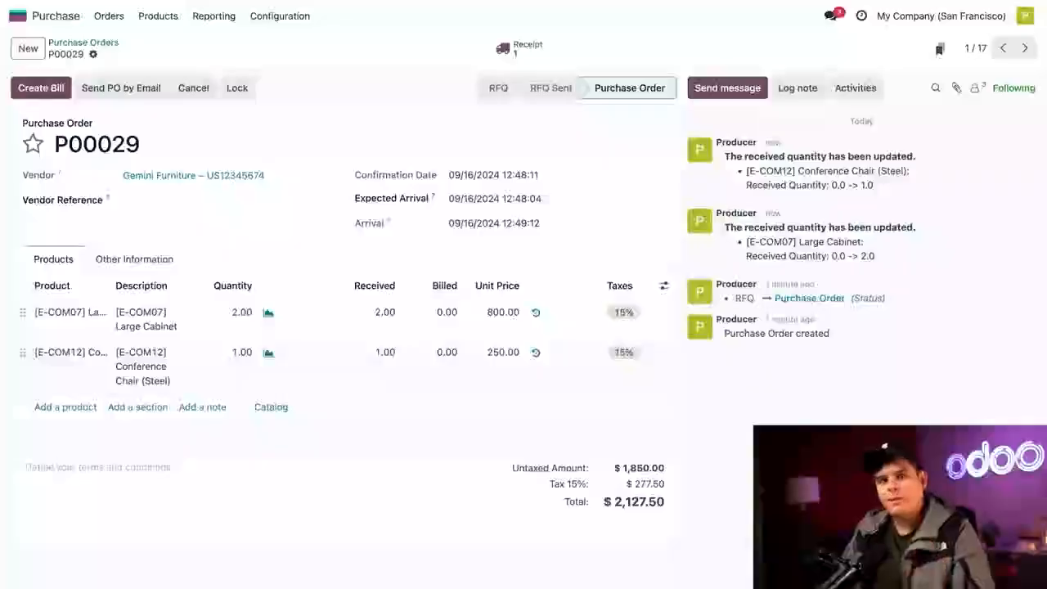
pyautogui.click(114, 264)
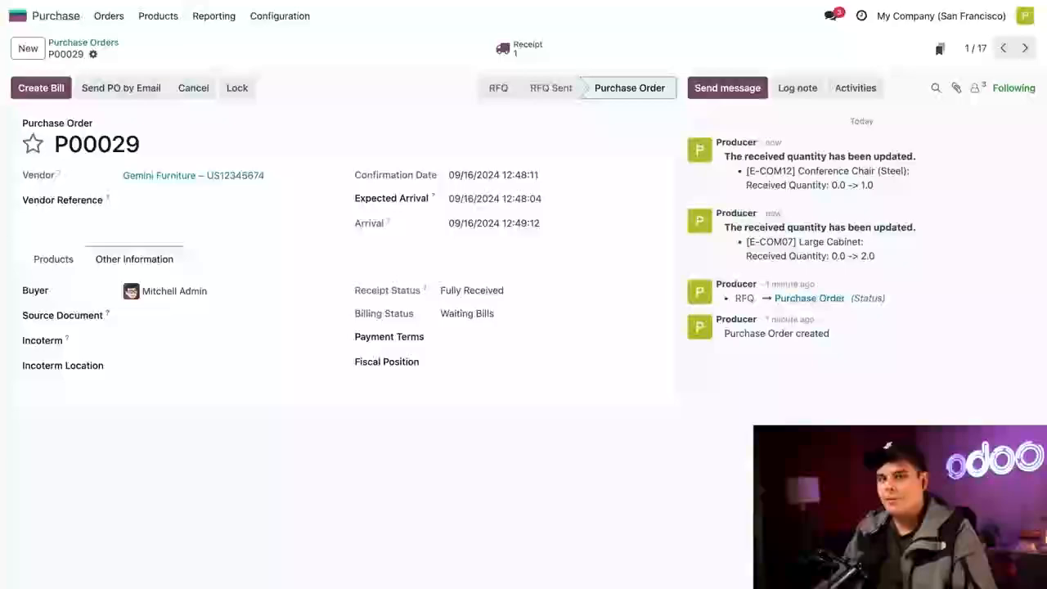
# - Create a vendor bill from P00029 and check the bill's Should Be Paid setting
pyautogui.click(41, 87)
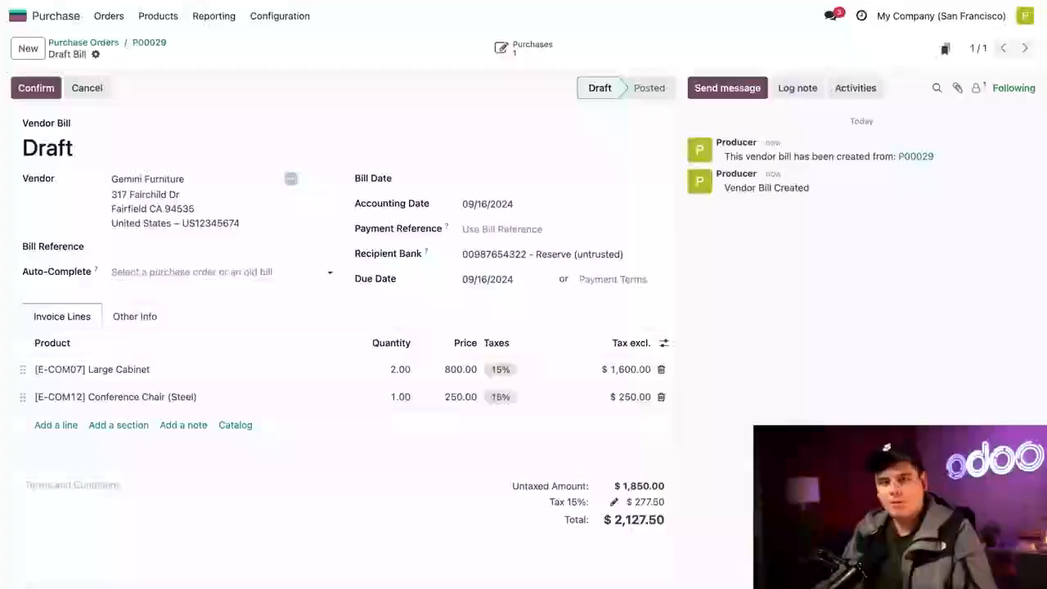
pyautogui.click(131, 317)
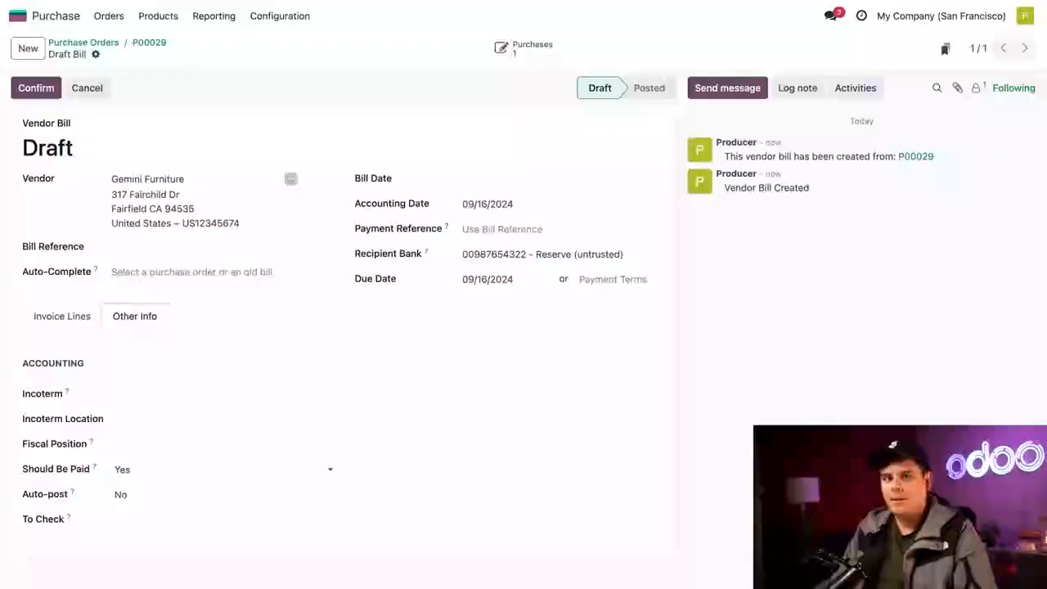
# - Set the bill date of the draft Gemini Furniture vendor bill to 09/16/2024 and confirm the bill
pyautogui.click(510, 186)
pyautogui.click(514, 348)
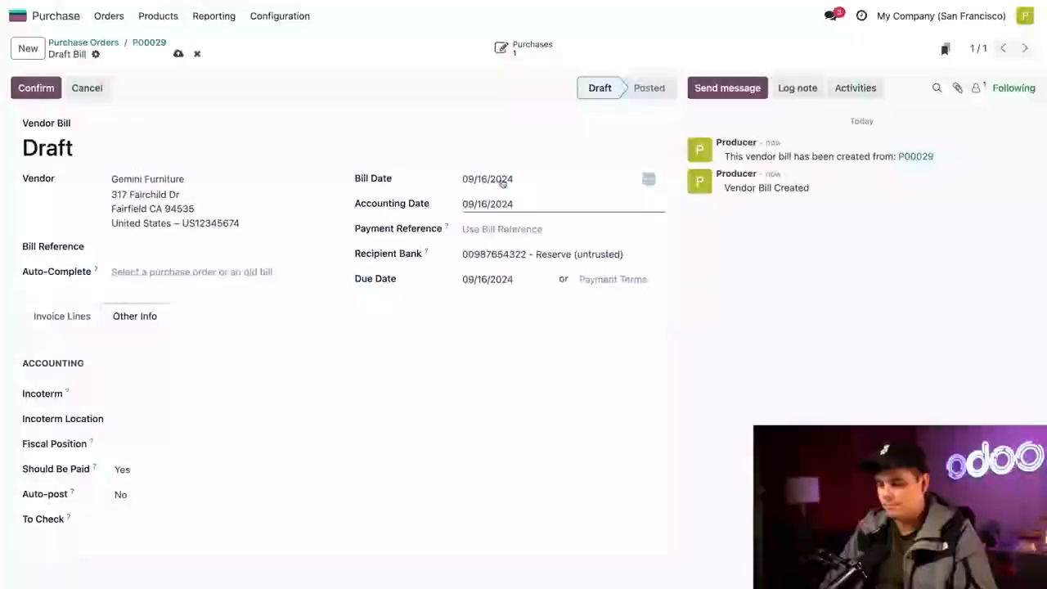
pyautogui.click(36, 87)
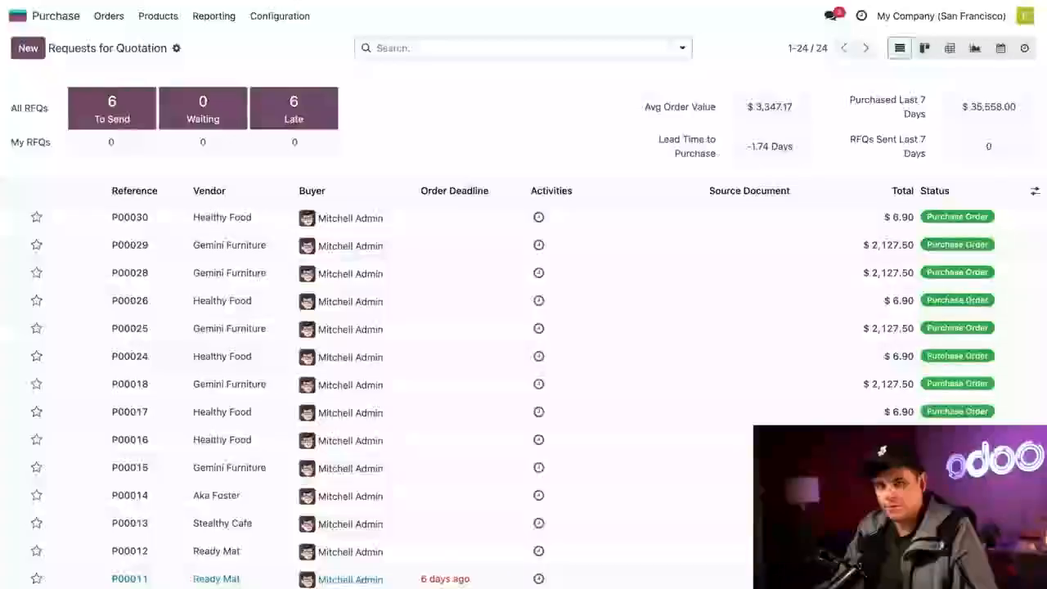
# - Open the Healthy Food purchase order that is waiting for bills and create its vendor bill
pyautogui.click(109, 16)
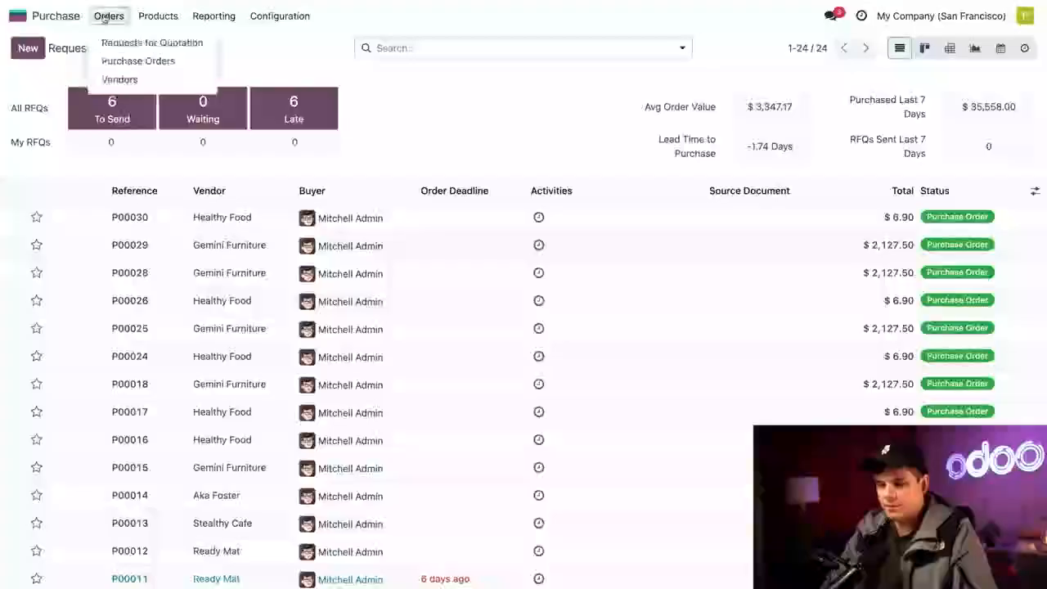
pyautogui.click(115, 59)
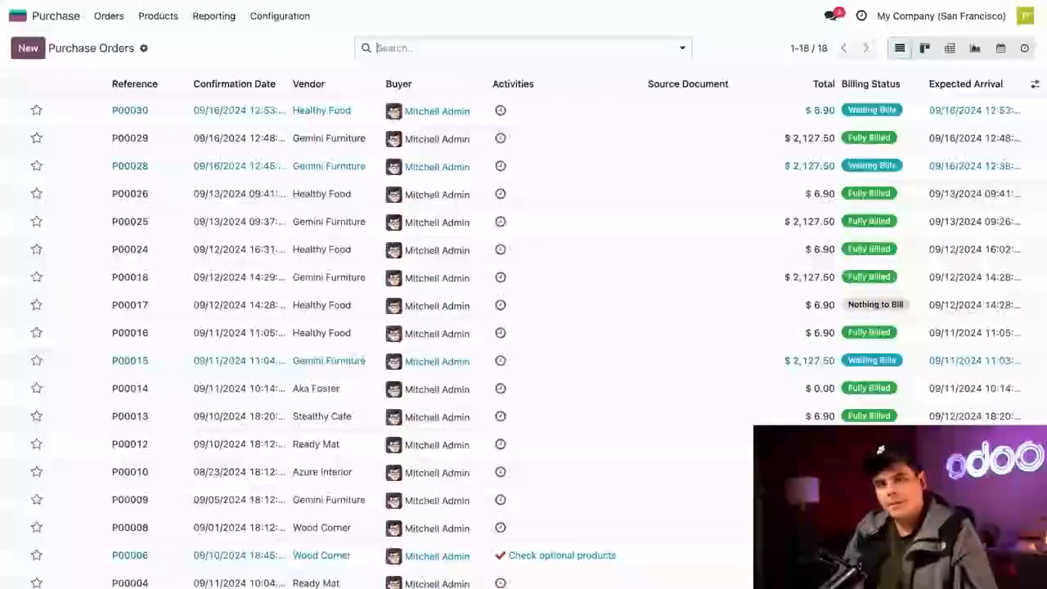
pyautogui.click(320, 110)
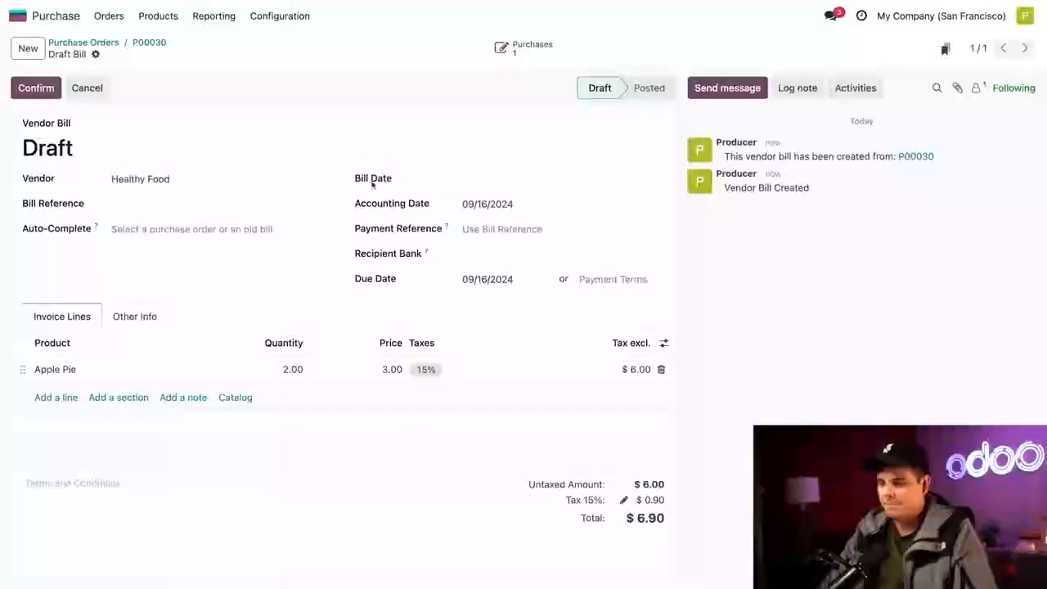
# - Set the bill date of the draft Healthy Food bill to 09/16/2024 and confirm the bill
pyautogui.click(491, 187)
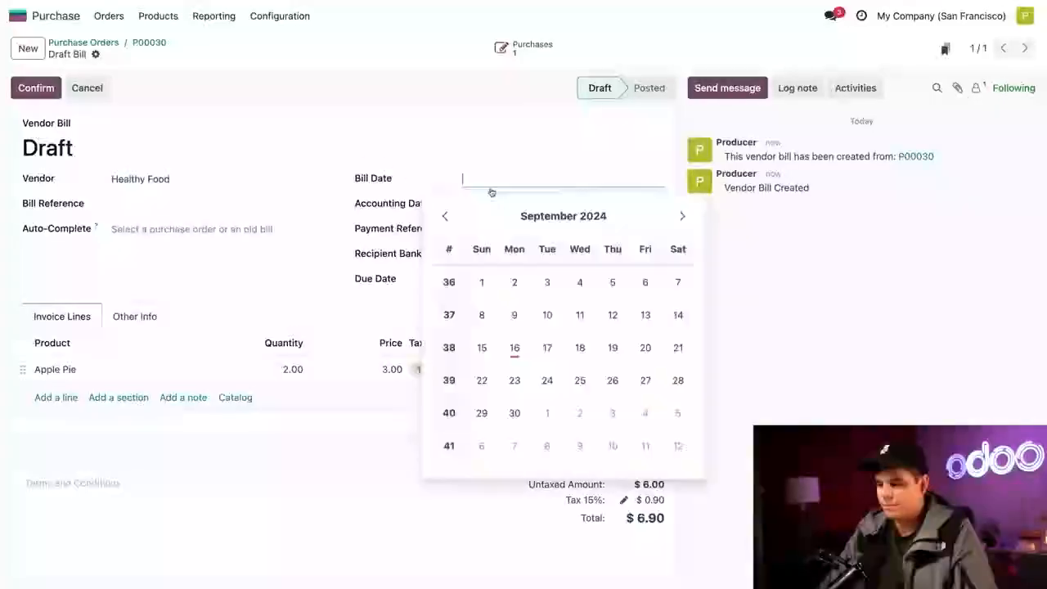
pyautogui.click(515, 349)
pyautogui.click(54, 89)
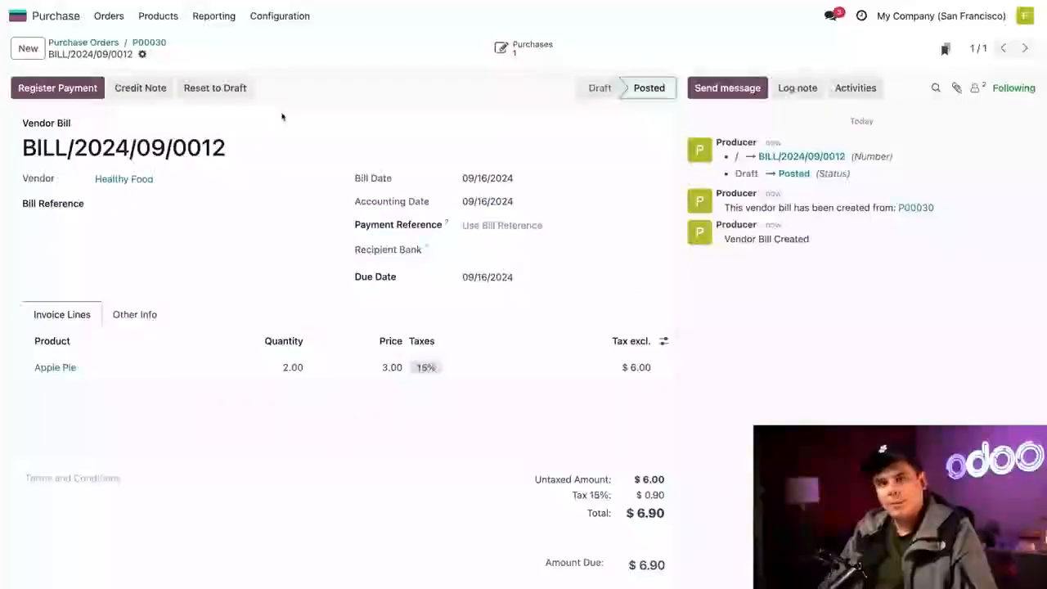
# - Return from the bill to its Healthy Food purchase order and receive the ordered products by validating the receipt
pyautogui.click(524, 49)
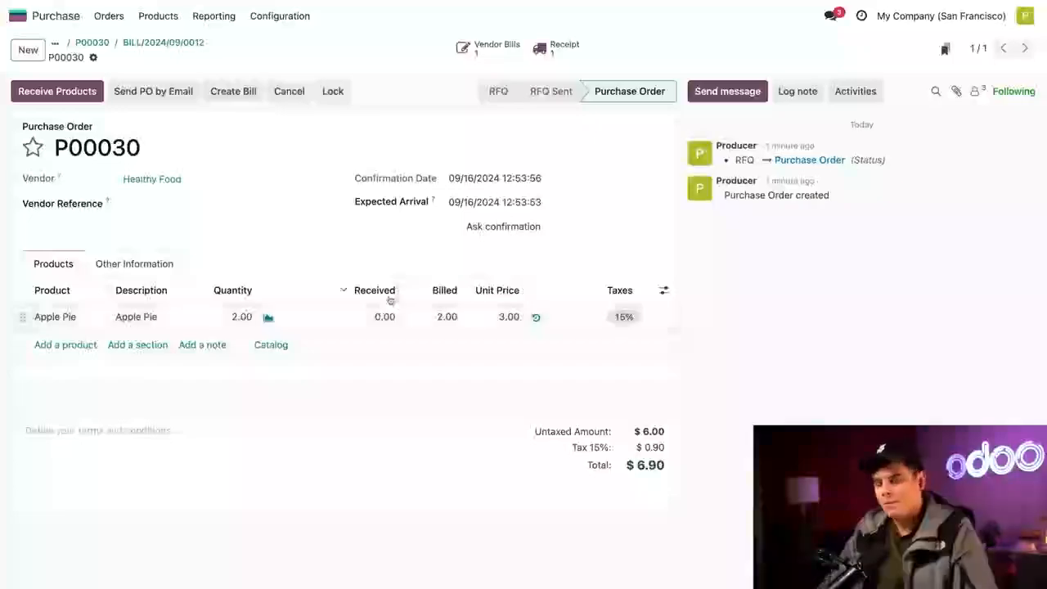
pyautogui.click(69, 93)
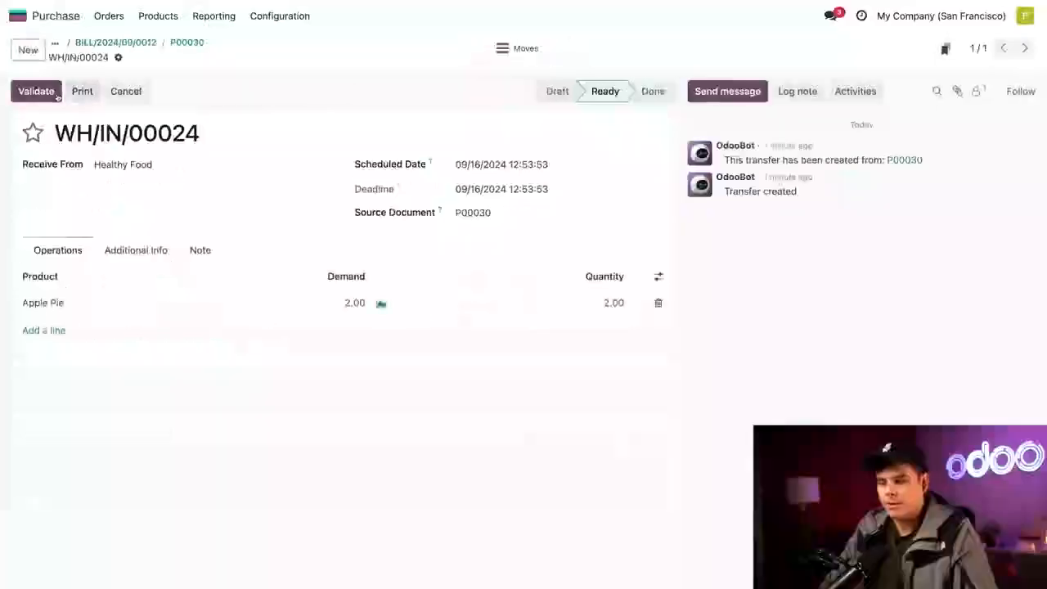
pyautogui.click(36, 90)
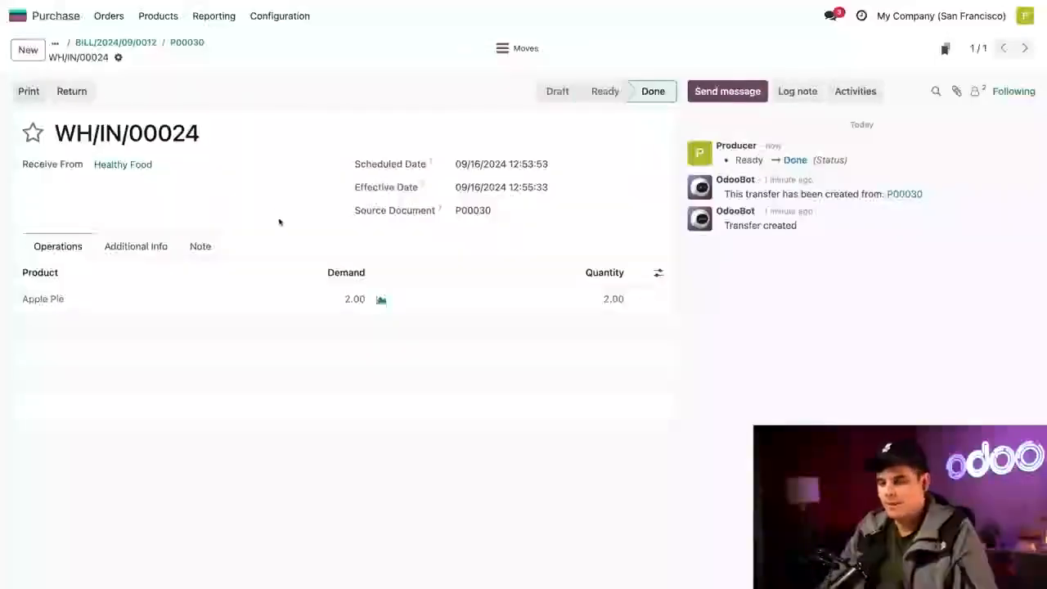
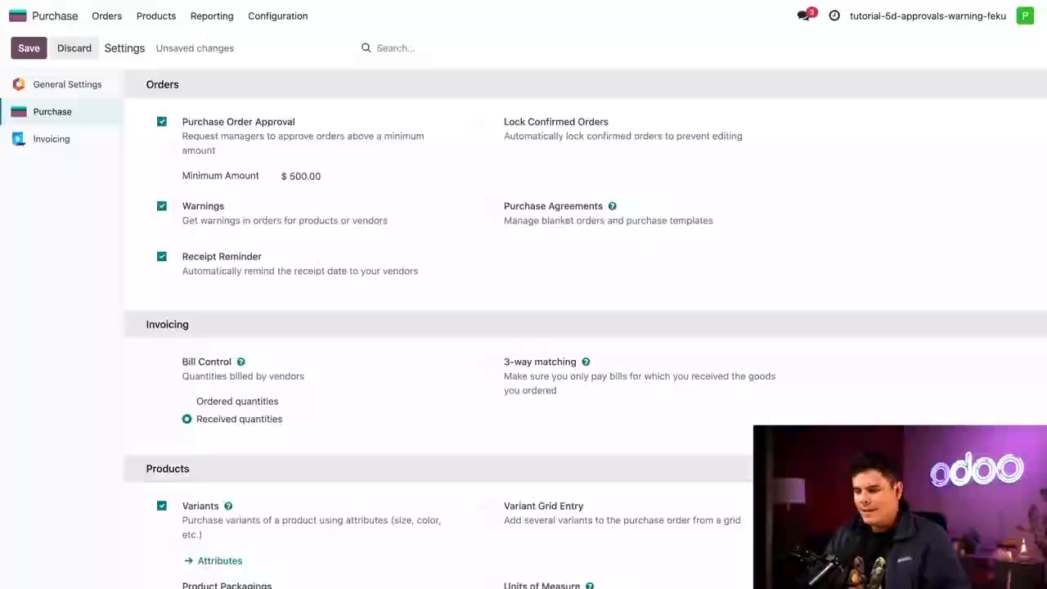
# - Save the pending changes in the Purchase settings
pyautogui.click(28, 48)
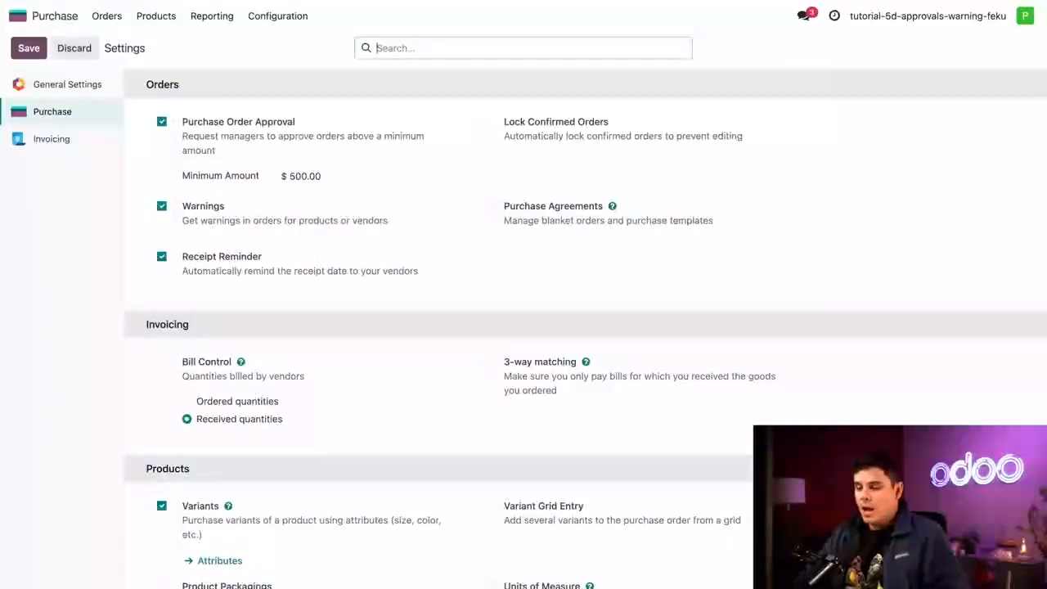
# - Set the Purchase access right of the intern's user account to User and save the record
pyautogui.click(18, 16)
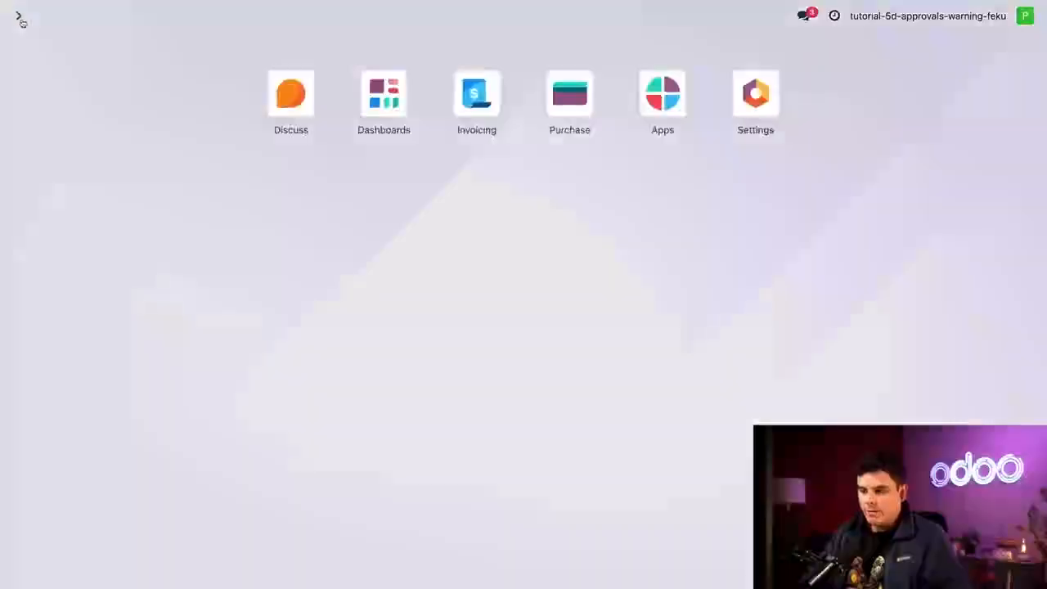
pyautogui.click(757, 99)
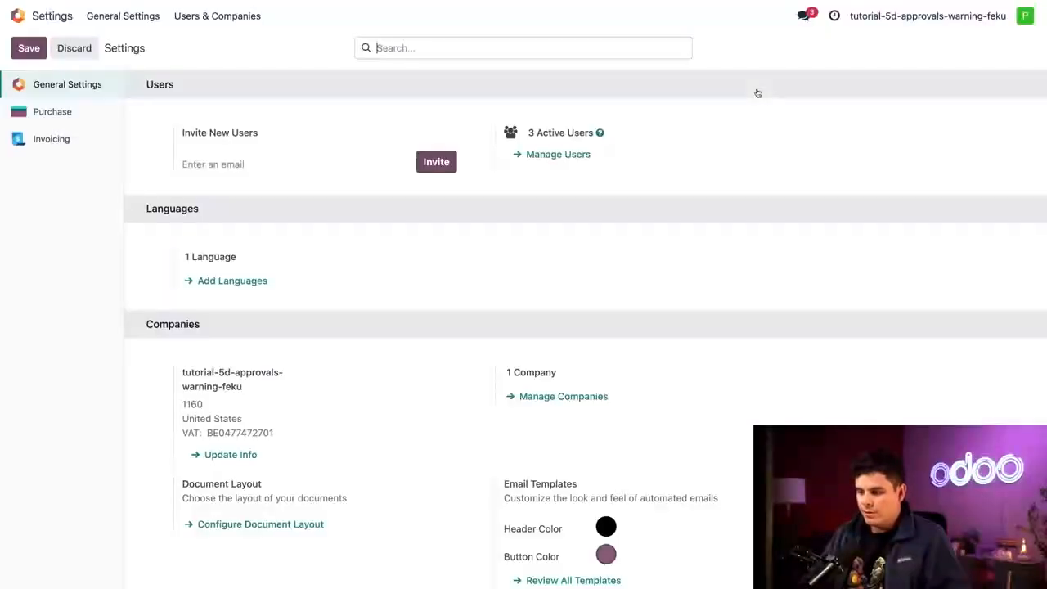
pyautogui.click(554, 155)
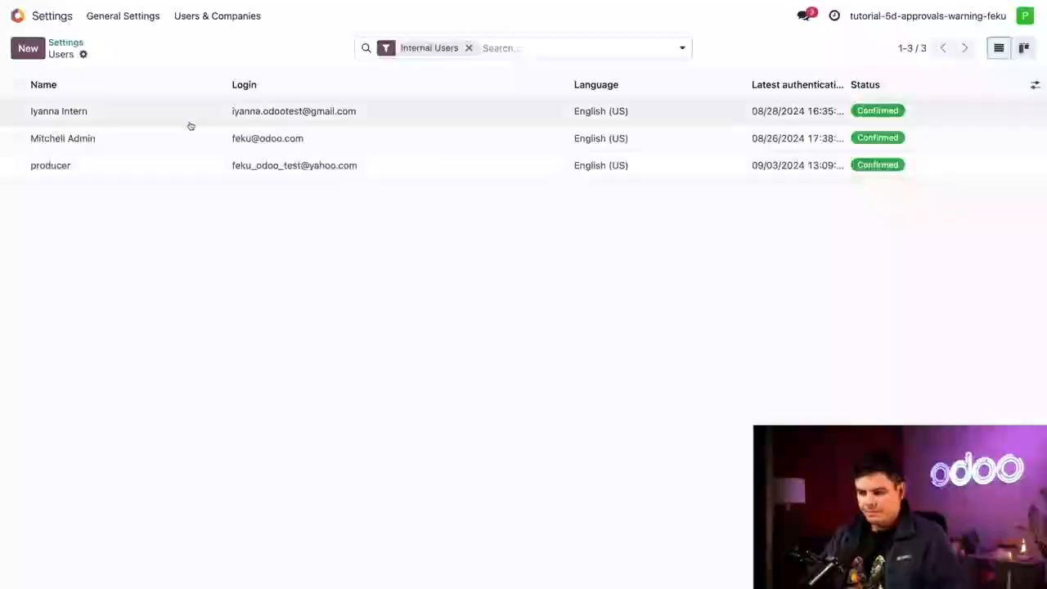
pyautogui.click(184, 122)
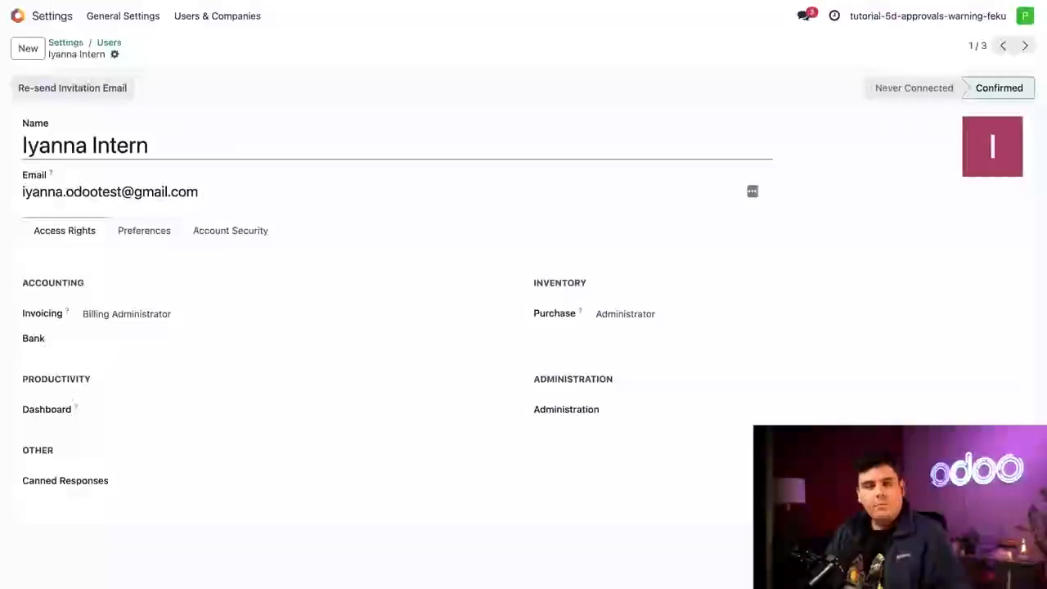
pyautogui.click(641, 317)
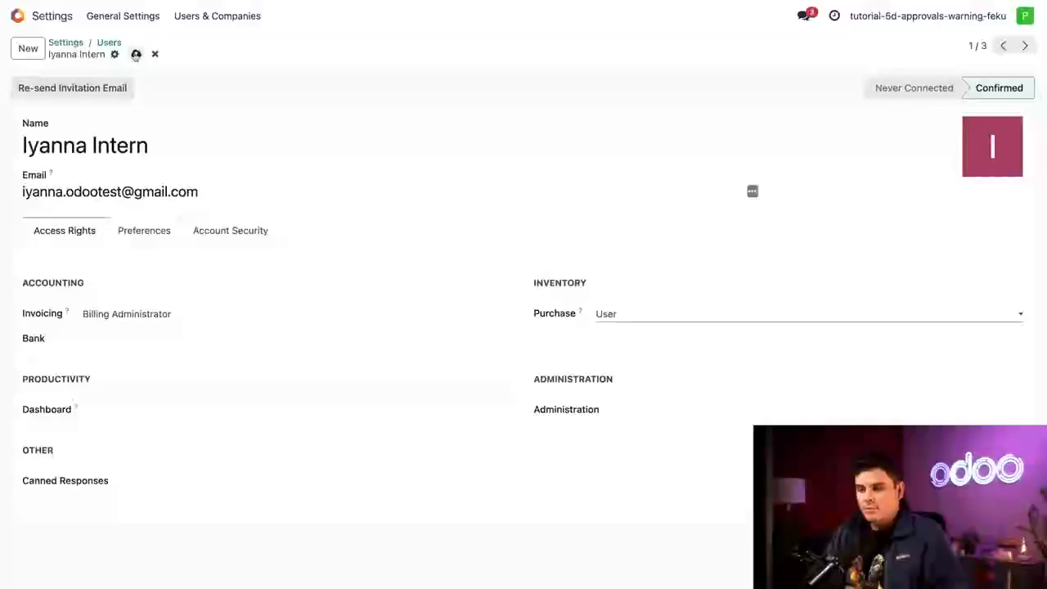
pyautogui.click(136, 54)
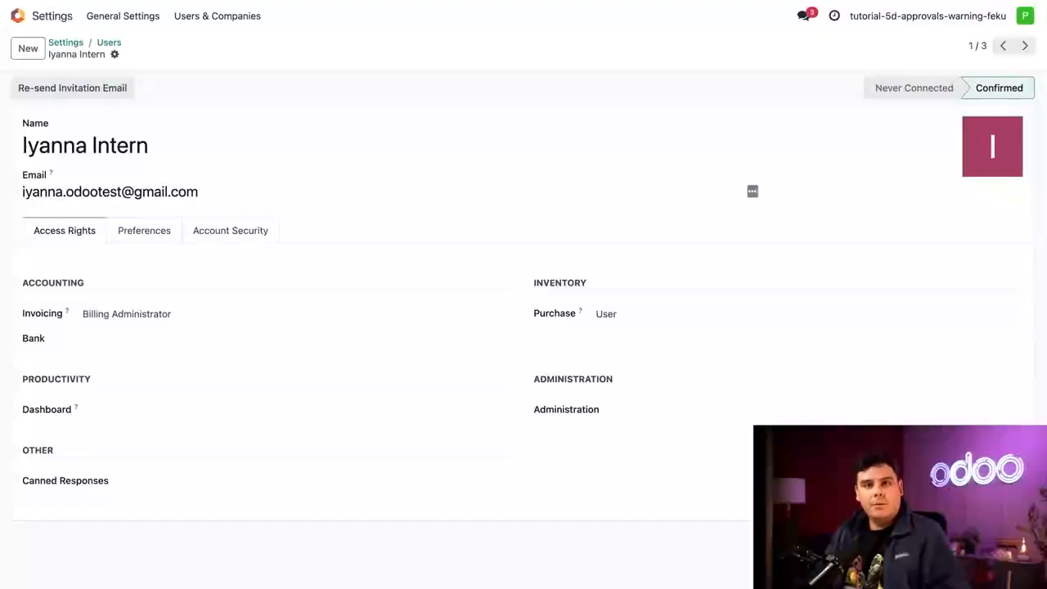
# - Open the Purchase app's settings to review the order approval and warning options
pyautogui.click(17, 15)
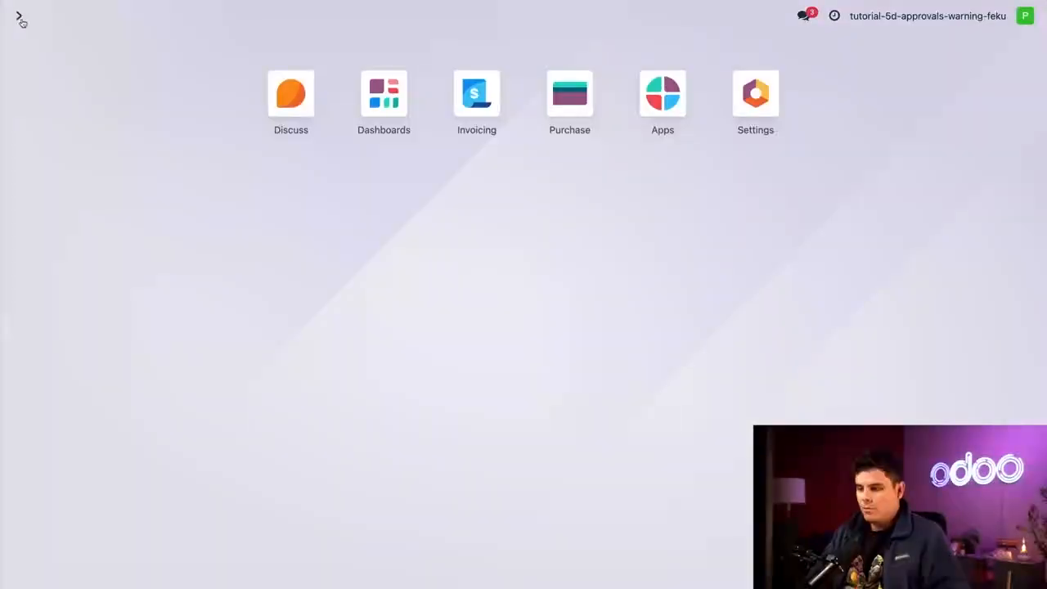
pyautogui.click(564, 97)
pyautogui.click(278, 16)
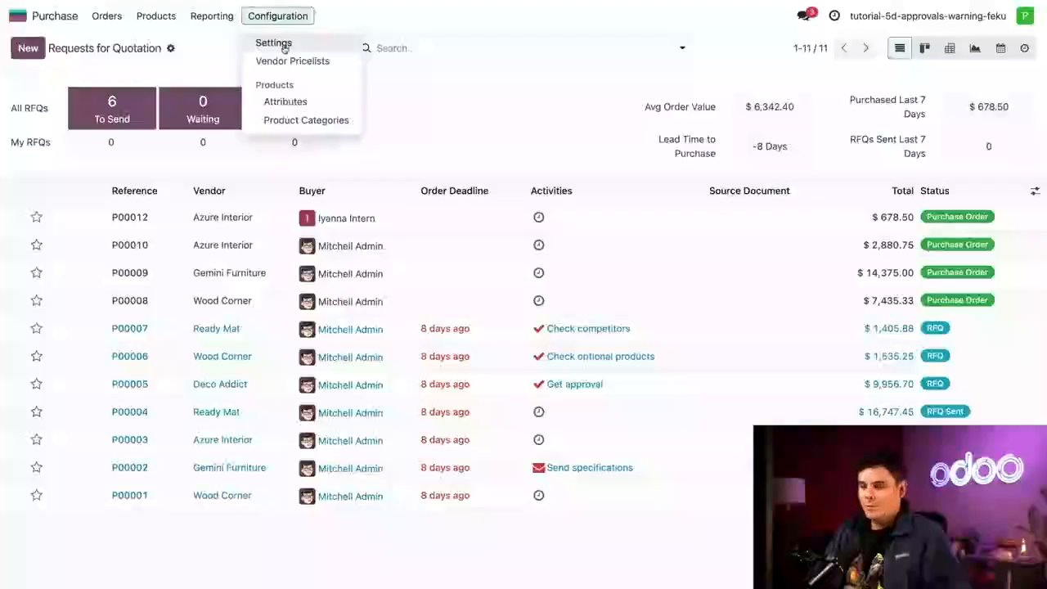
pyautogui.click(282, 43)
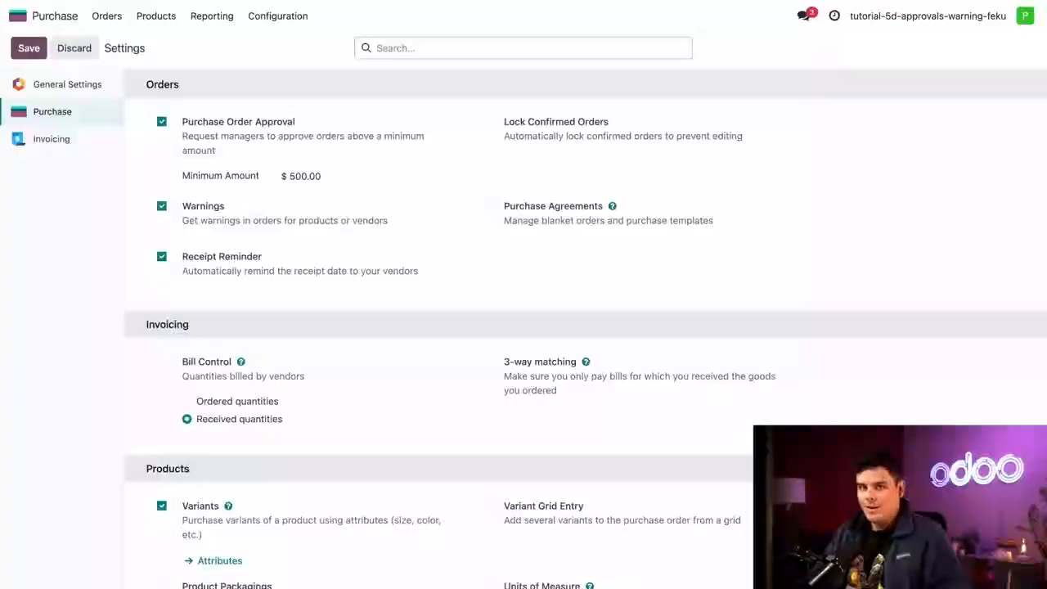
# - Add "Please use another vendor." to the end of the purchase order warning message in vendor Azure Interior's internal notes
pyautogui.click(105, 17)
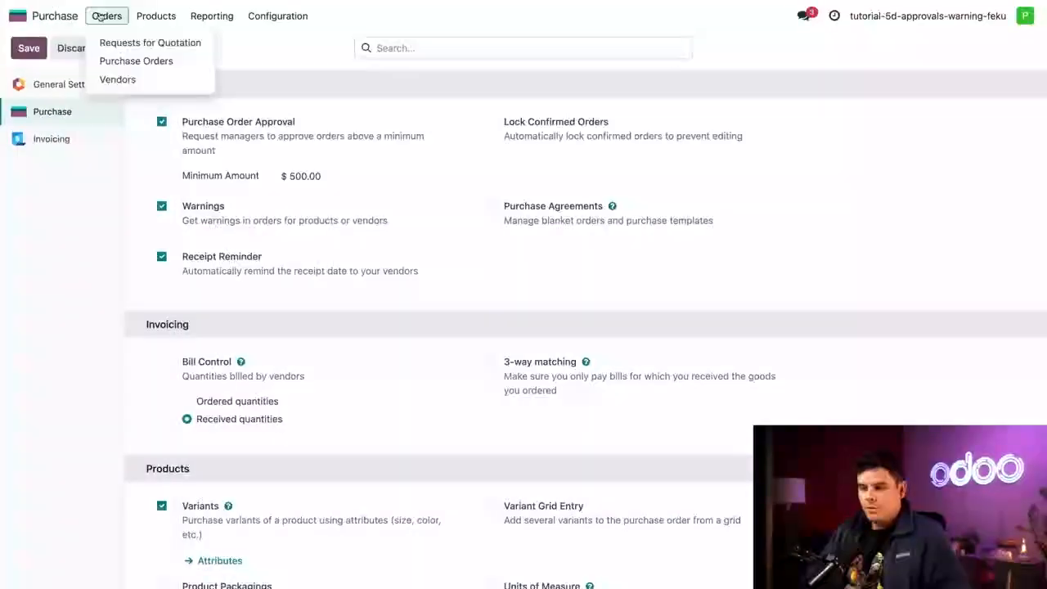
pyautogui.click(104, 81)
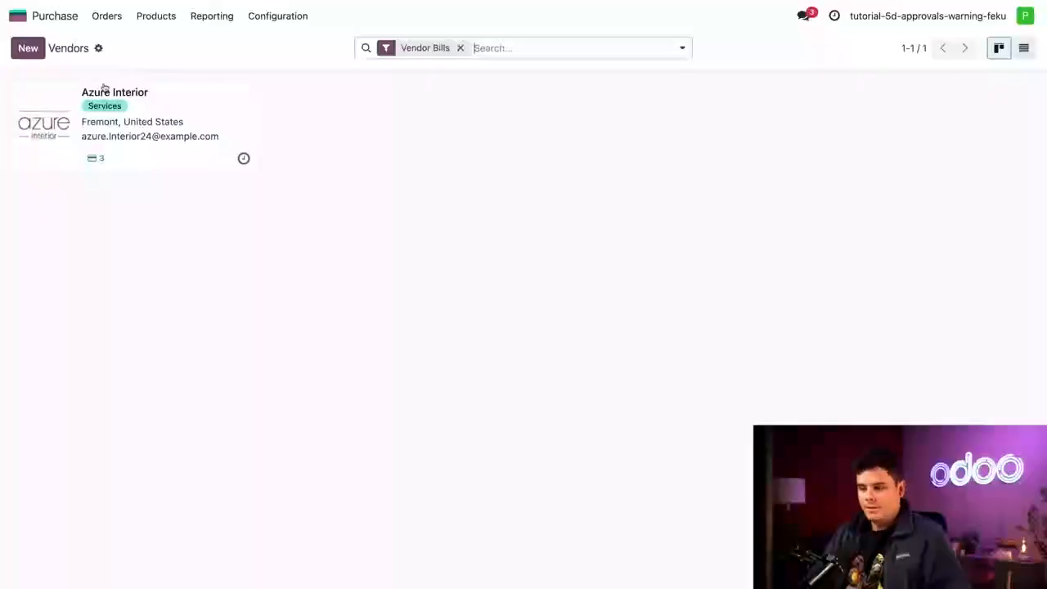
pyautogui.click(182, 121)
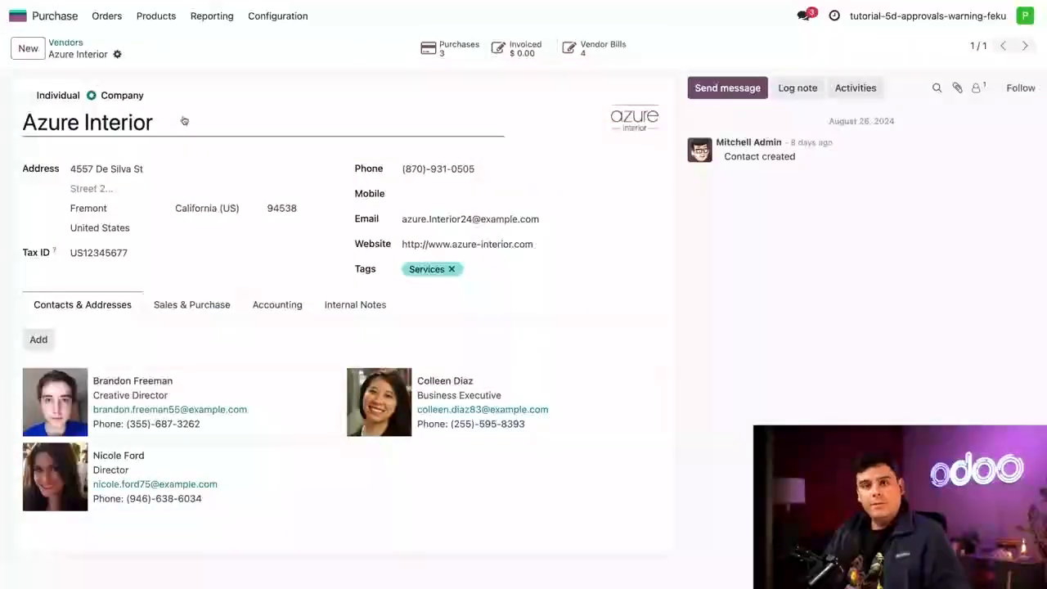
pyautogui.click(342, 305)
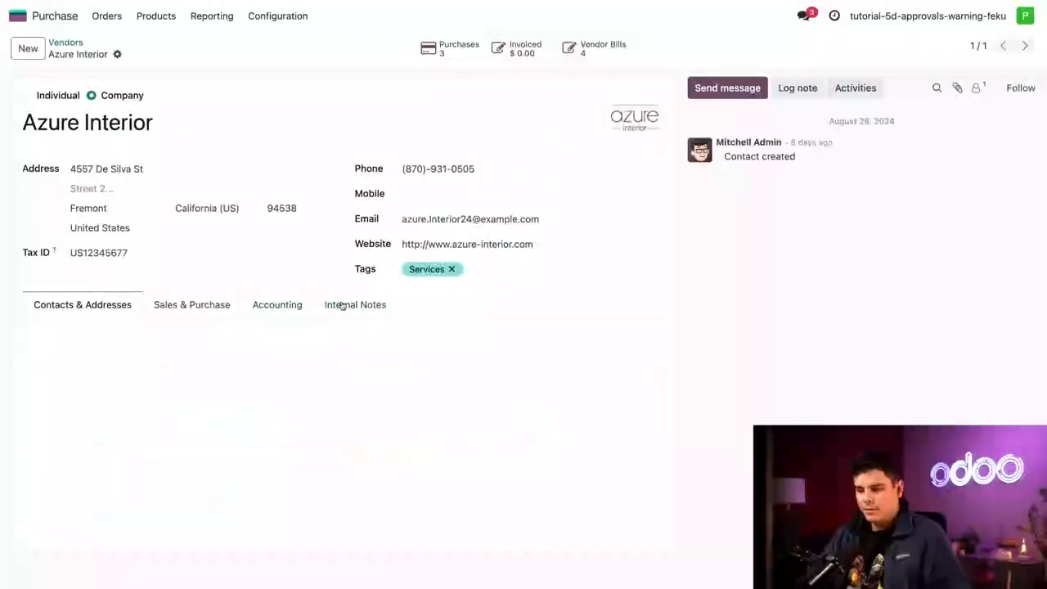
pyautogui.scroll(-1, 319, 327)
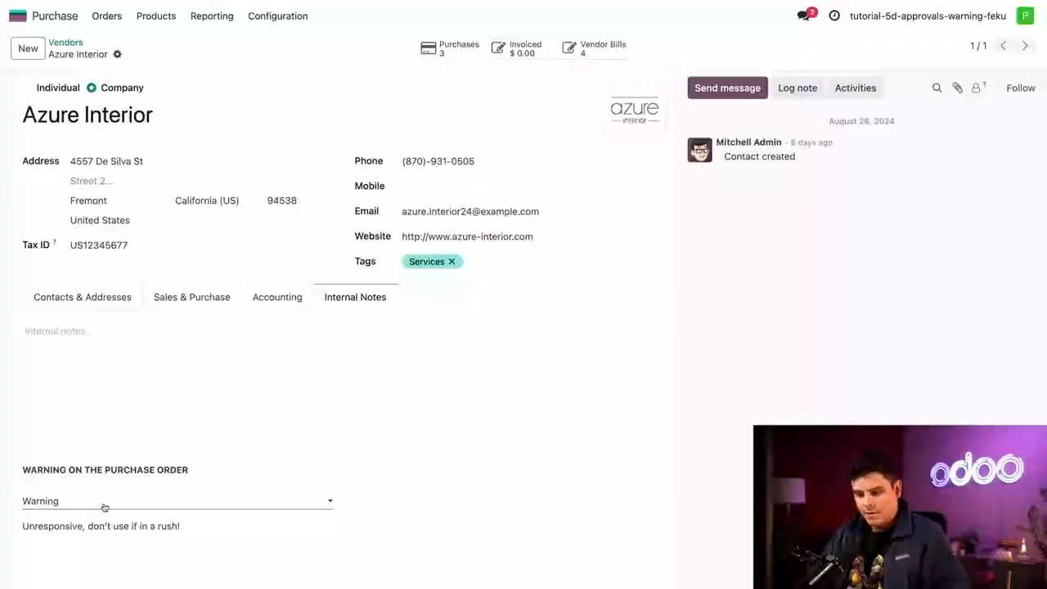
pyautogui.click(196, 529)
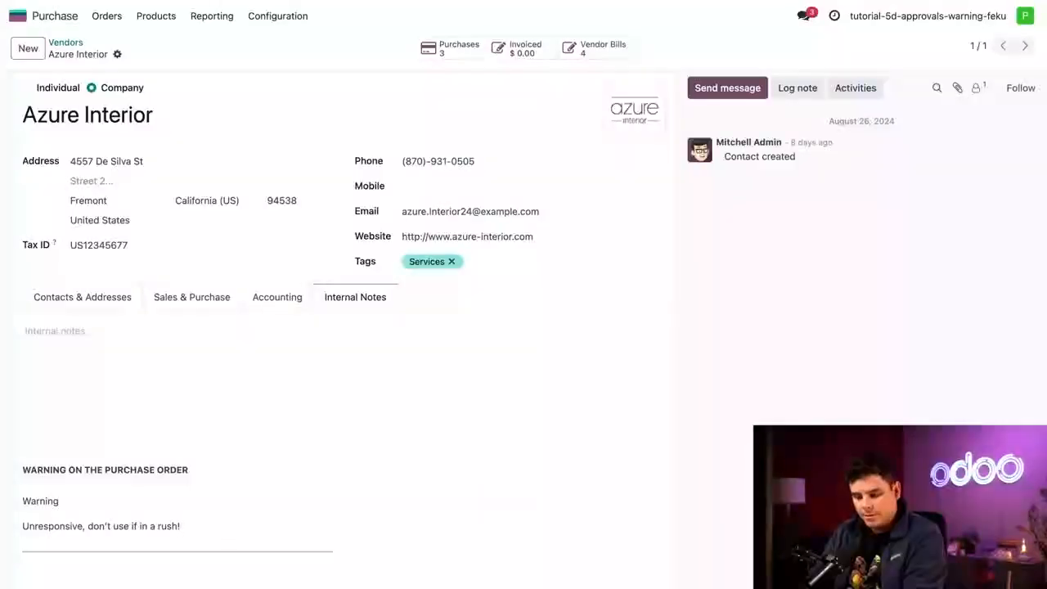
pyautogui.write('Please ')
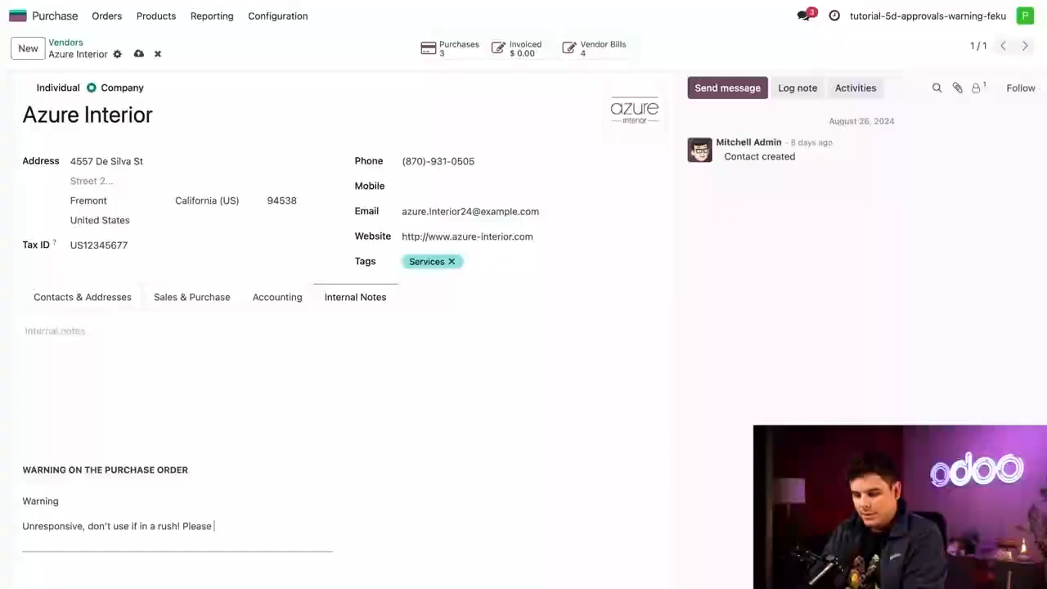
pyautogui.write('Use another ven')
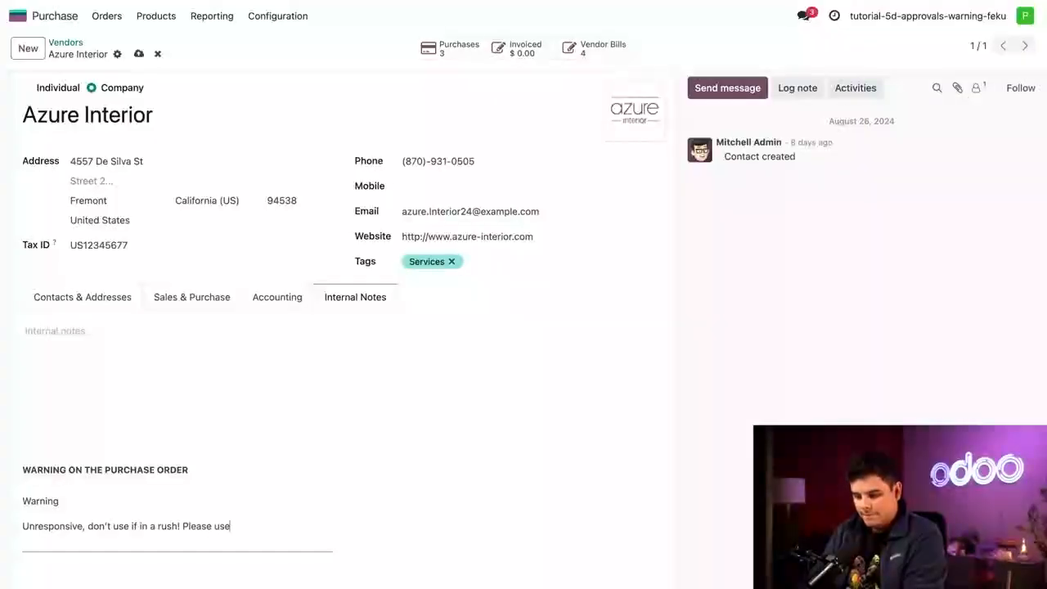
pyautogui.write('dor.')
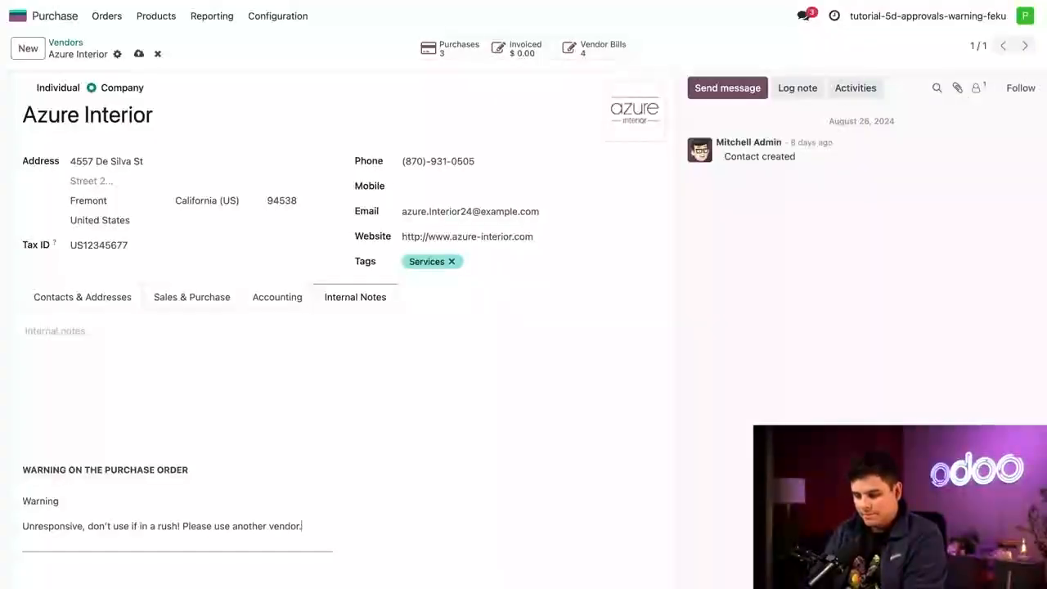
pyautogui.click(420, 539)
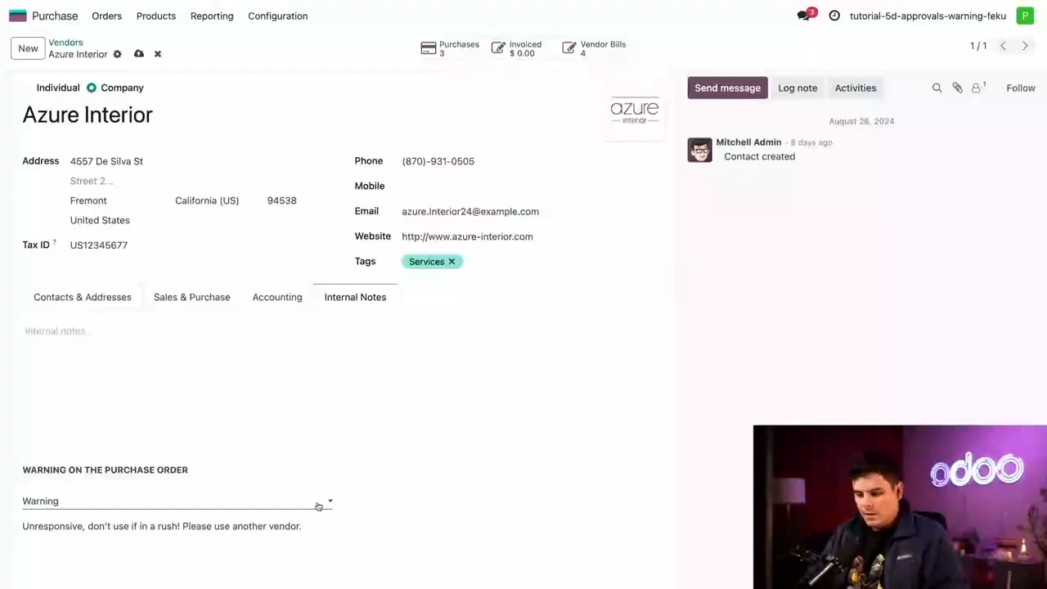
# - Try Blocking Message as the purchase order warning type for Azure Interior, and switch it back to Warning
pyautogui.click(320, 505)
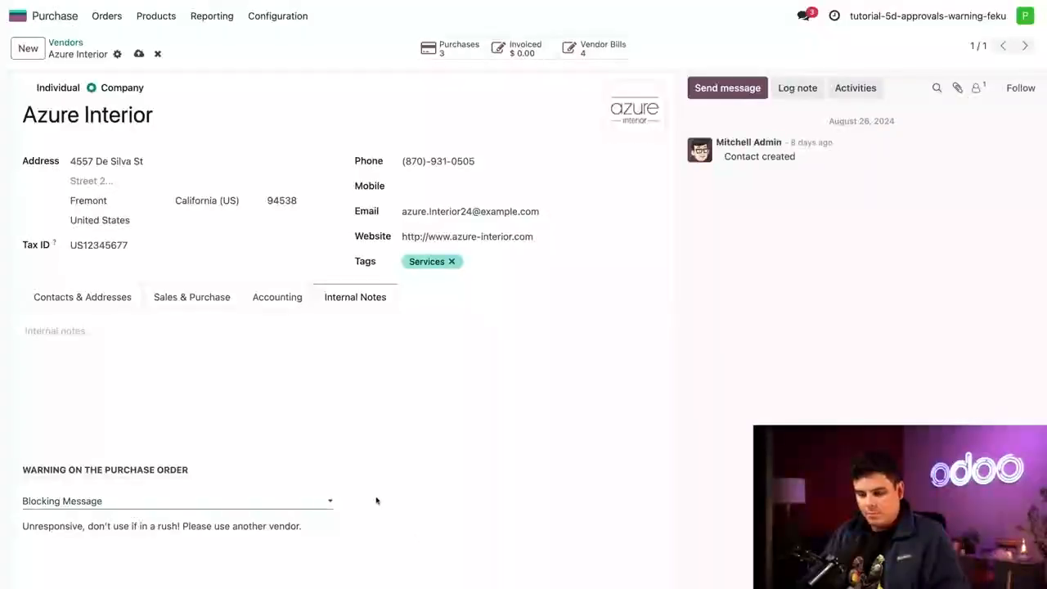
pyautogui.click(318, 501)
pyautogui.click(325, 484)
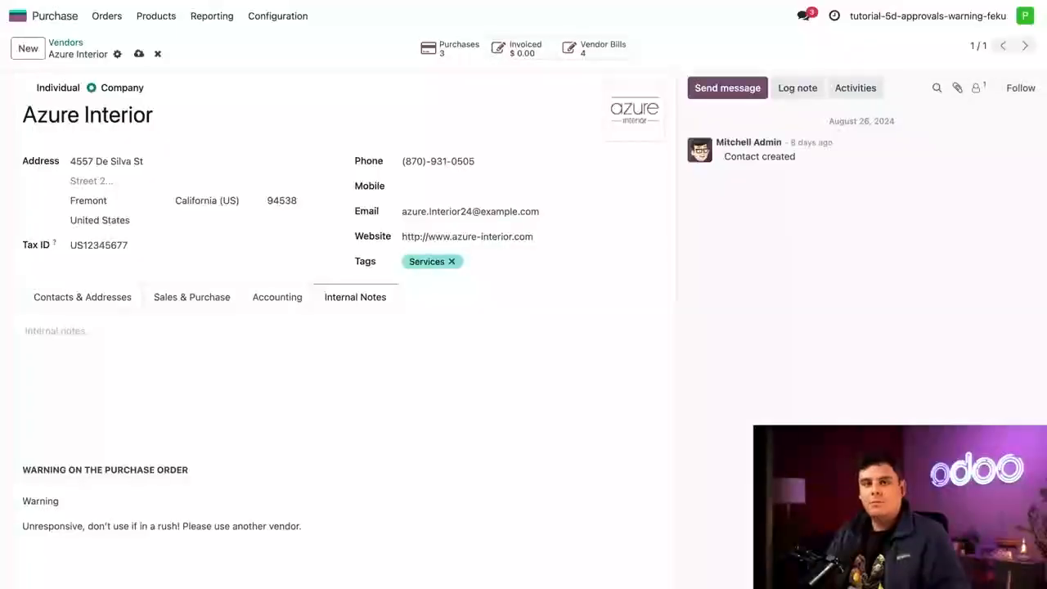
# - Set the warning when purchasing the product Cabinet with Doors to Blocking Message
pyautogui.click(147, 15)
pyautogui.click(151, 40)
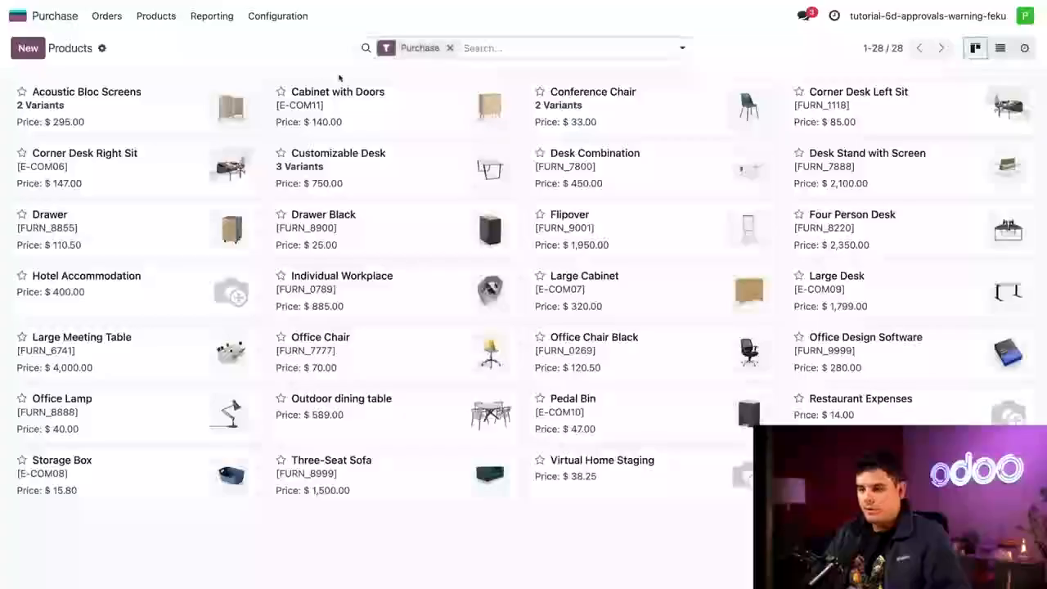
pyautogui.click(385, 122)
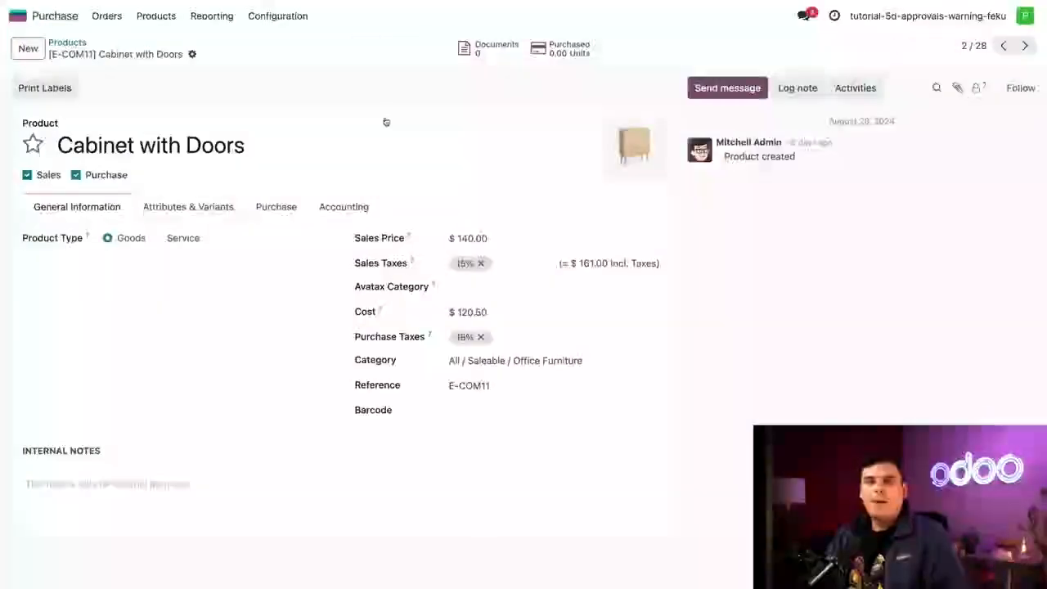
pyautogui.click(277, 207)
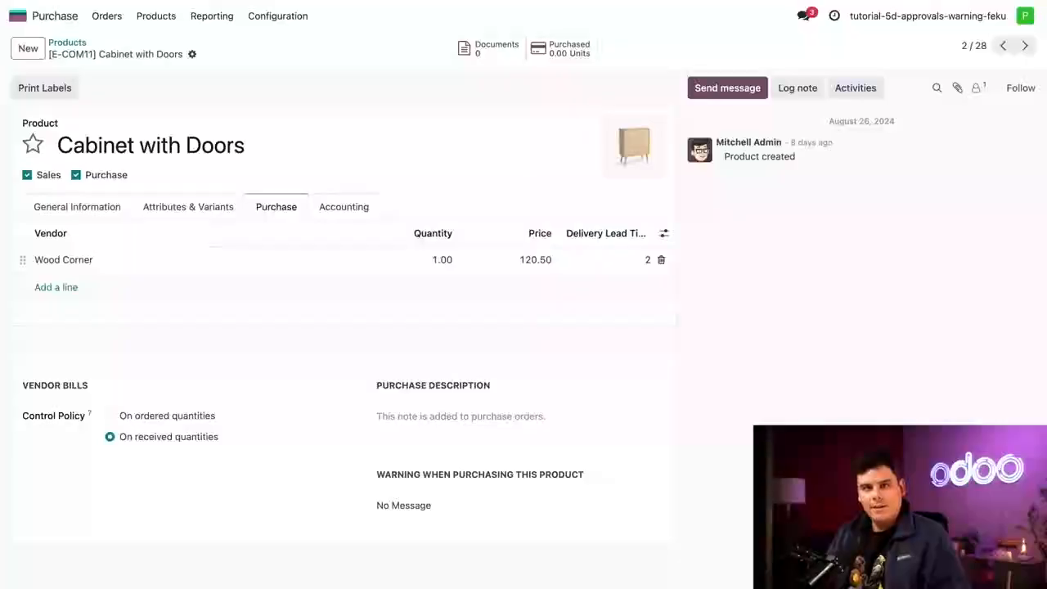
pyautogui.click(453, 511)
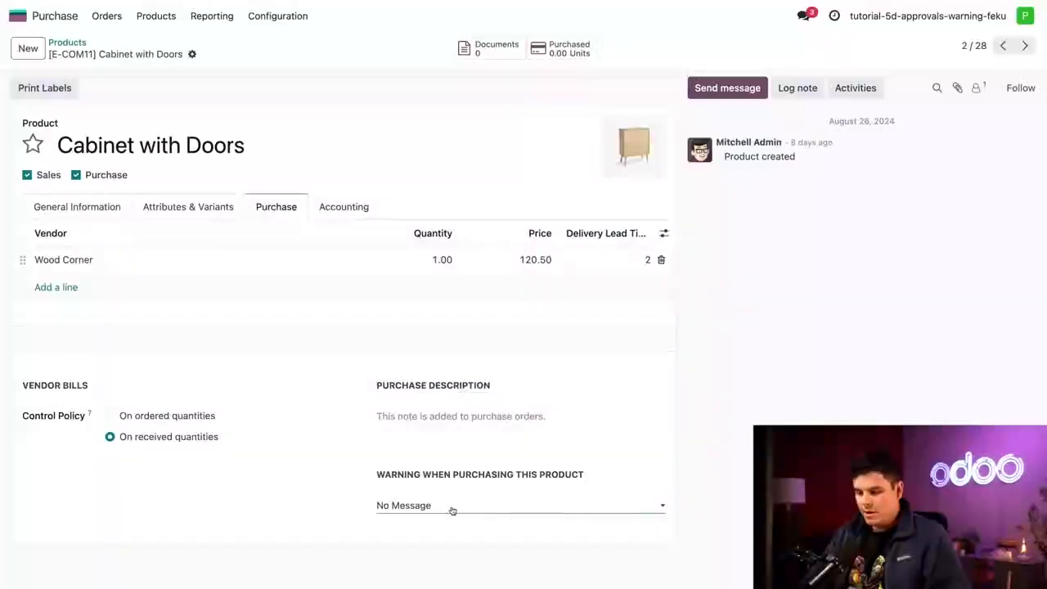
pyautogui.click(448, 531)
pyautogui.click(448, 530)
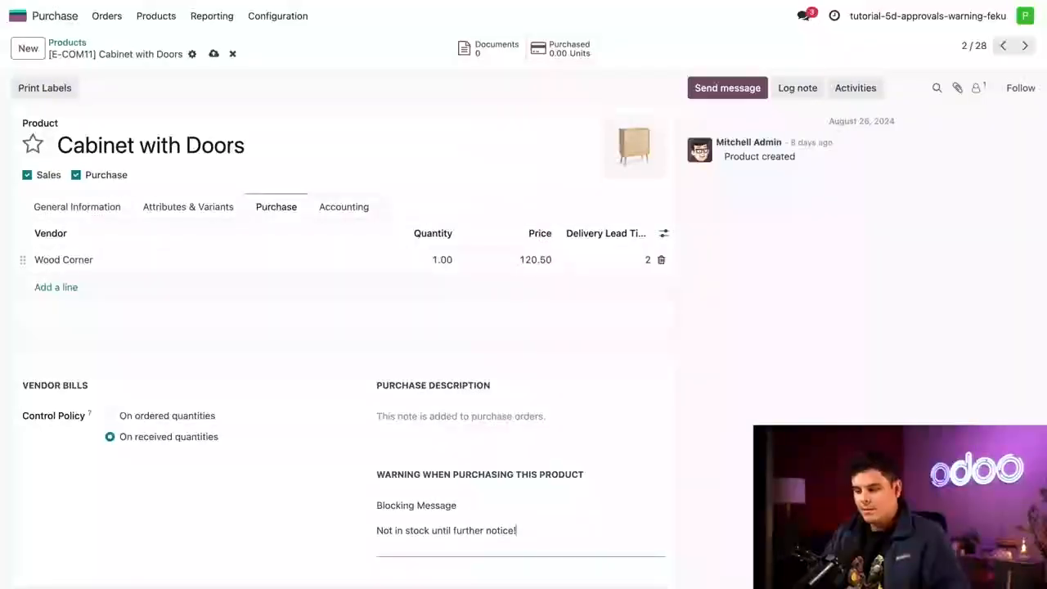
# - Complete the product's blocking message so it reads "Not in stock until further notice for several months!"
pyautogui.press('BackSpace')
pyautogui.write('fo')
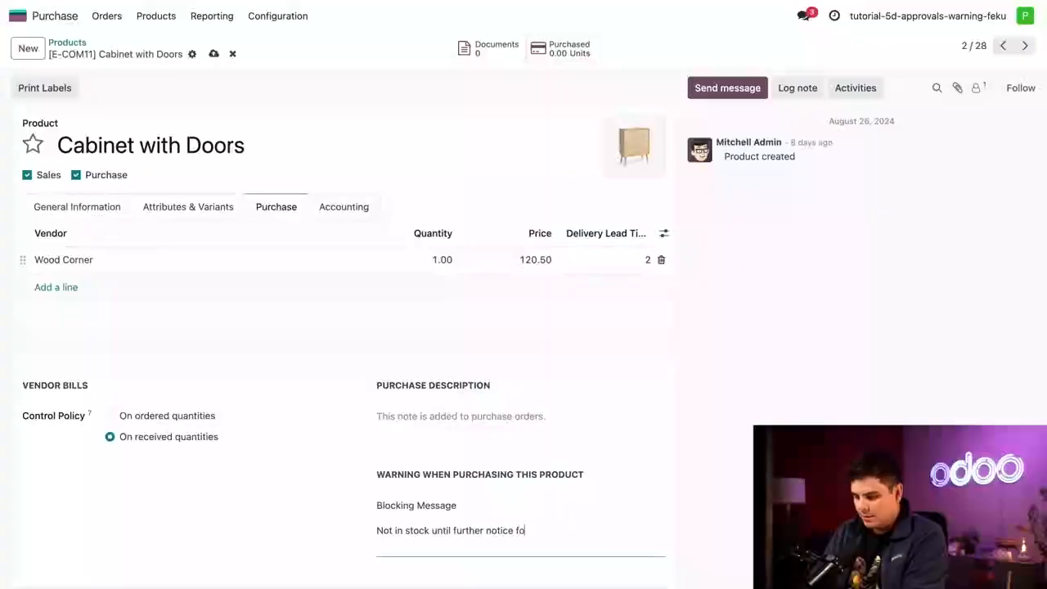
pyautogui.write('r several Mon')
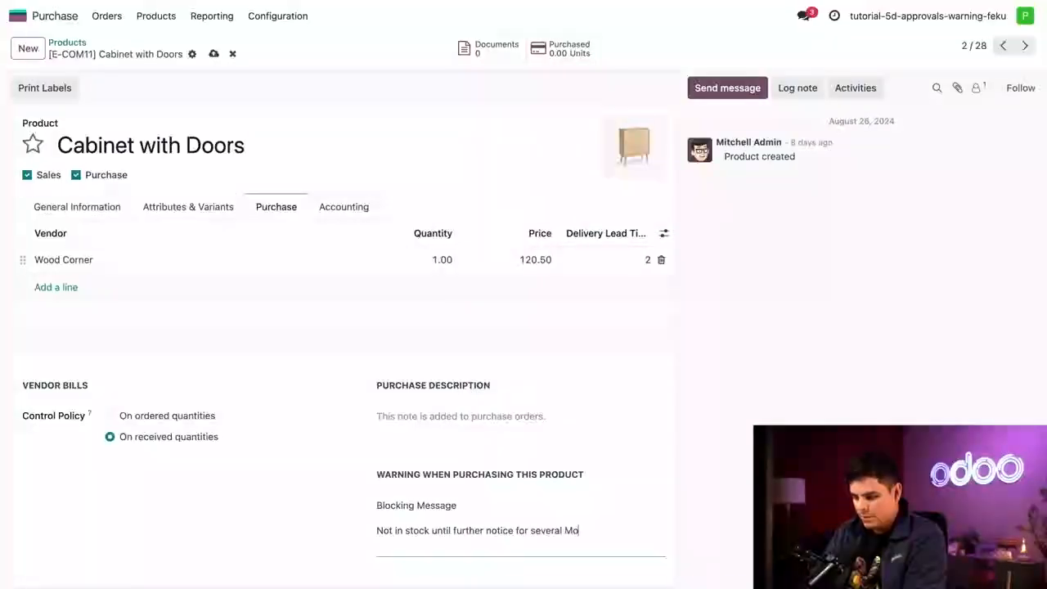
pyautogui.press('BackSpace')
pyautogui.press('BackSpace')
pyautogui.press('BackSpace')
pyautogui.write('months!')
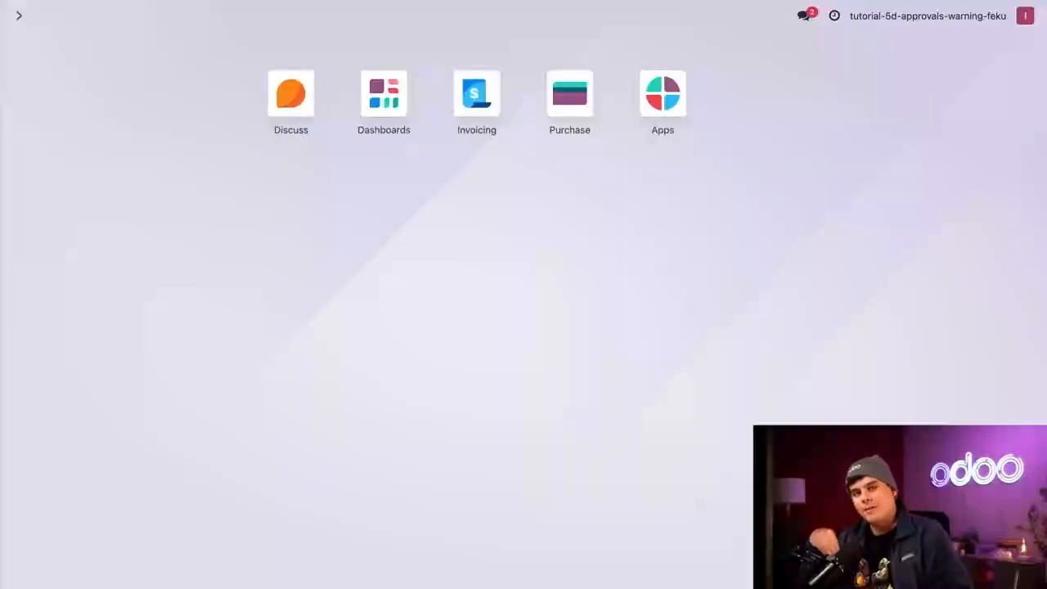
# - From the intern's account, create a new request for quotation in Purchase for vendor Azure Interior and dismiss the vendor warning
pyautogui.click(577, 110)
pyautogui.click(27, 48)
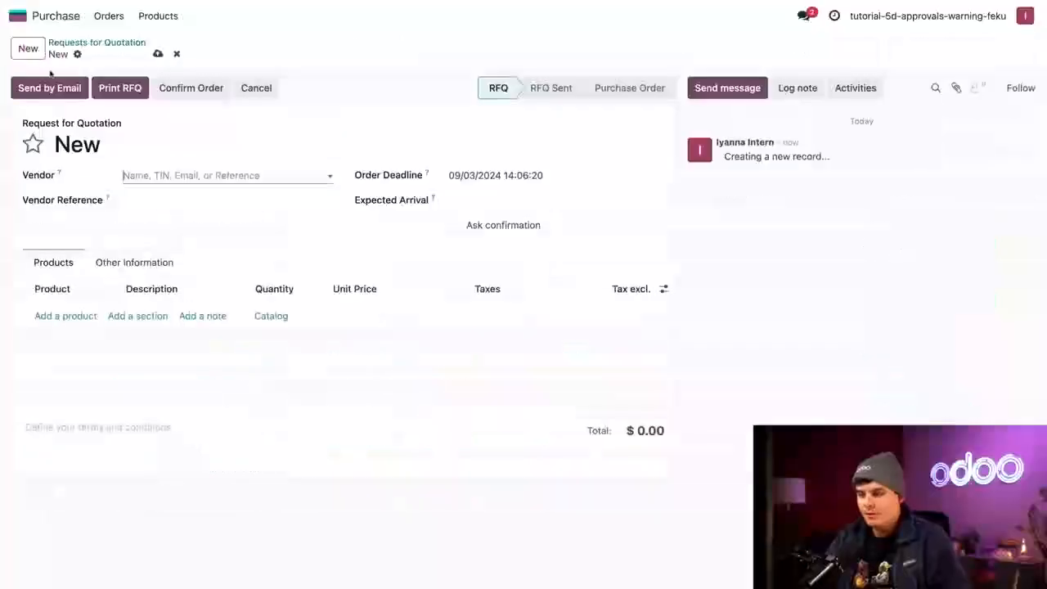
pyautogui.write('azu')
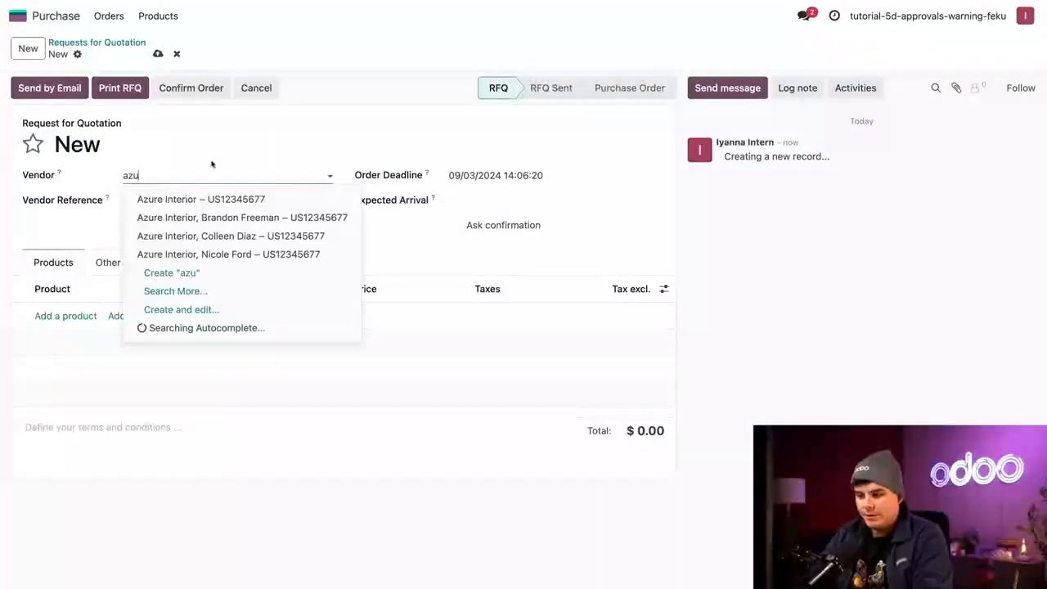
pyautogui.click(199, 199)
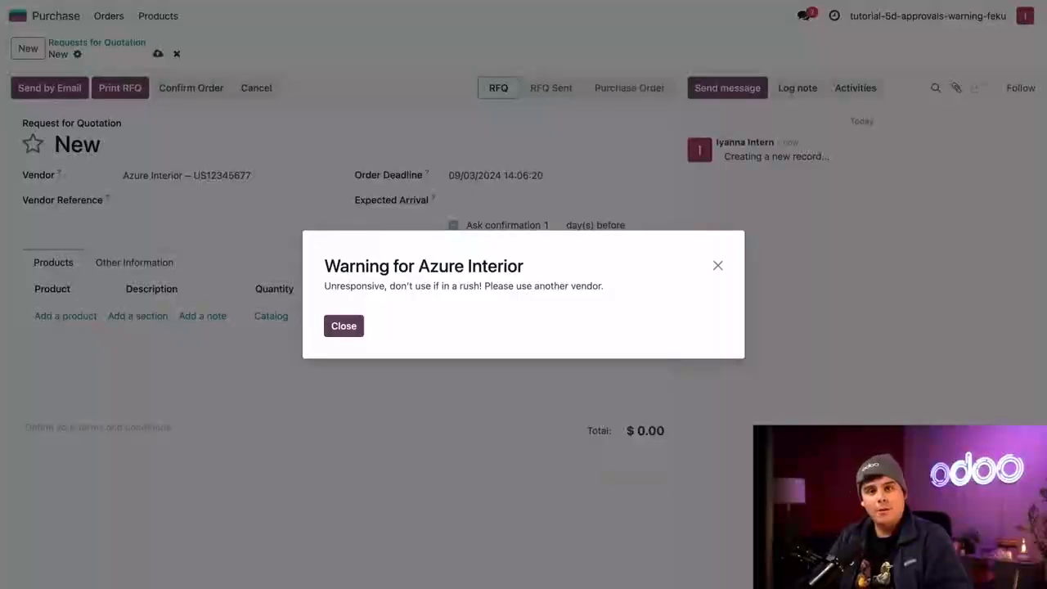
pyautogui.click(344, 326)
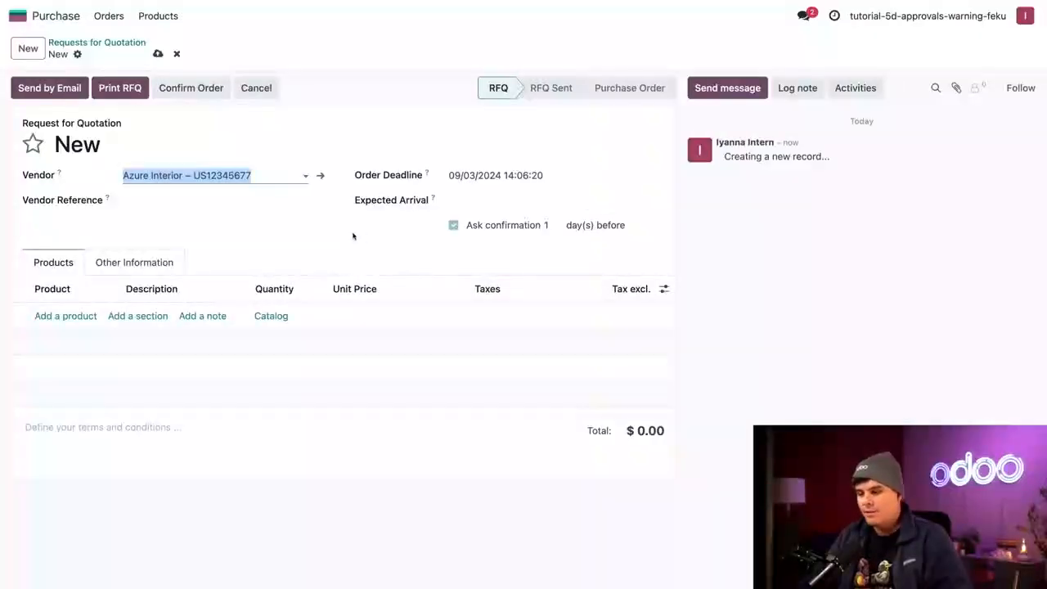
# - Try to add Cabinet with Doors to the request for quotation, and delete its order line
pyautogui.click(65, 316)
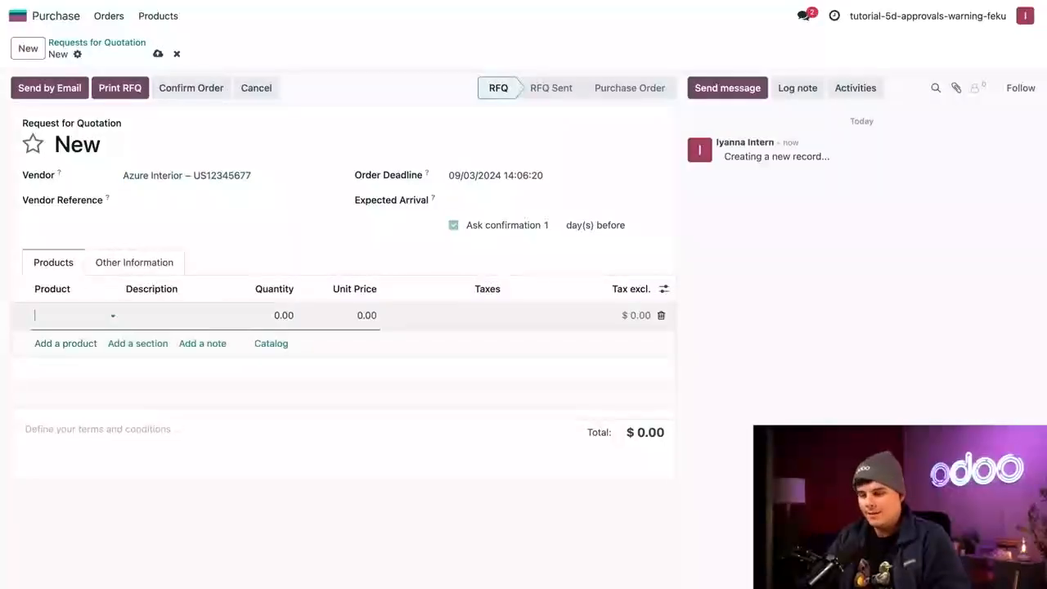
pyautogui.write('v')
pyautogui.press('BackSpace')
pyautogui.write('cabin')
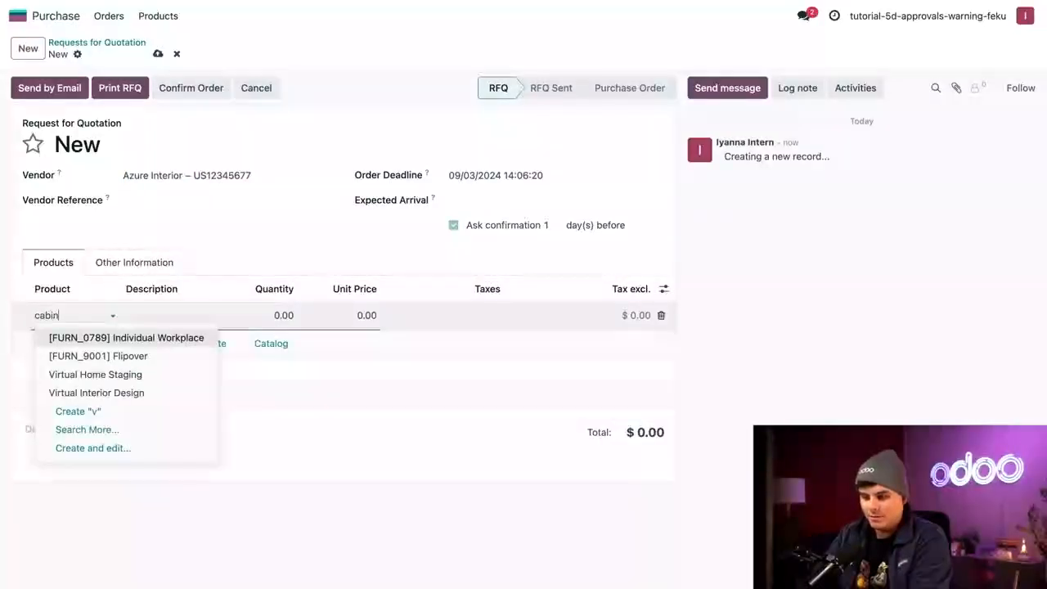
pyautogui.press('Down')
pyautogui.press('Return')
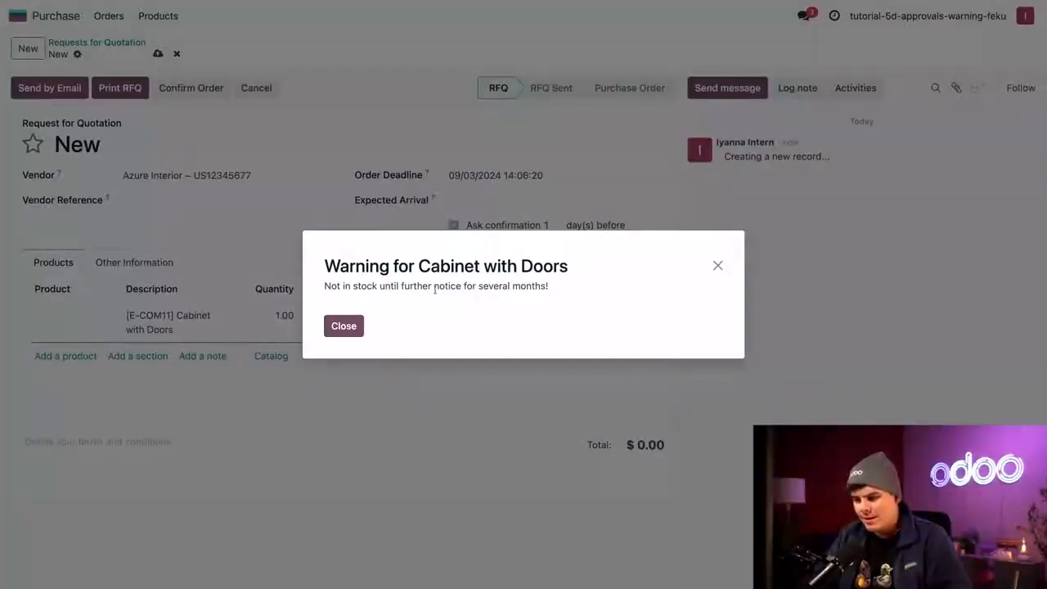
pyautogui.click(345, 326)
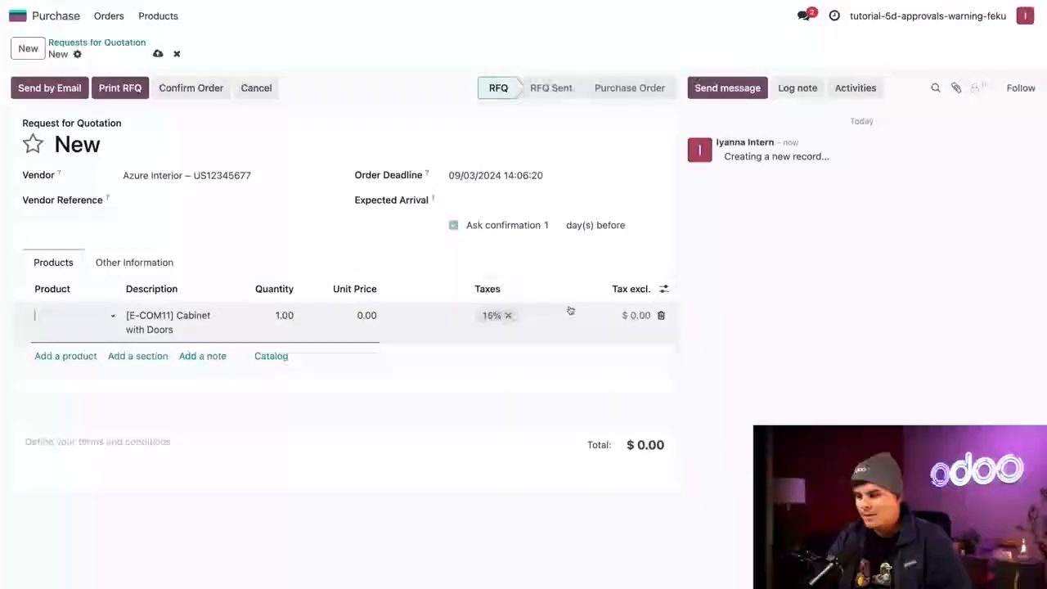
pyautogui.click(662, 316)
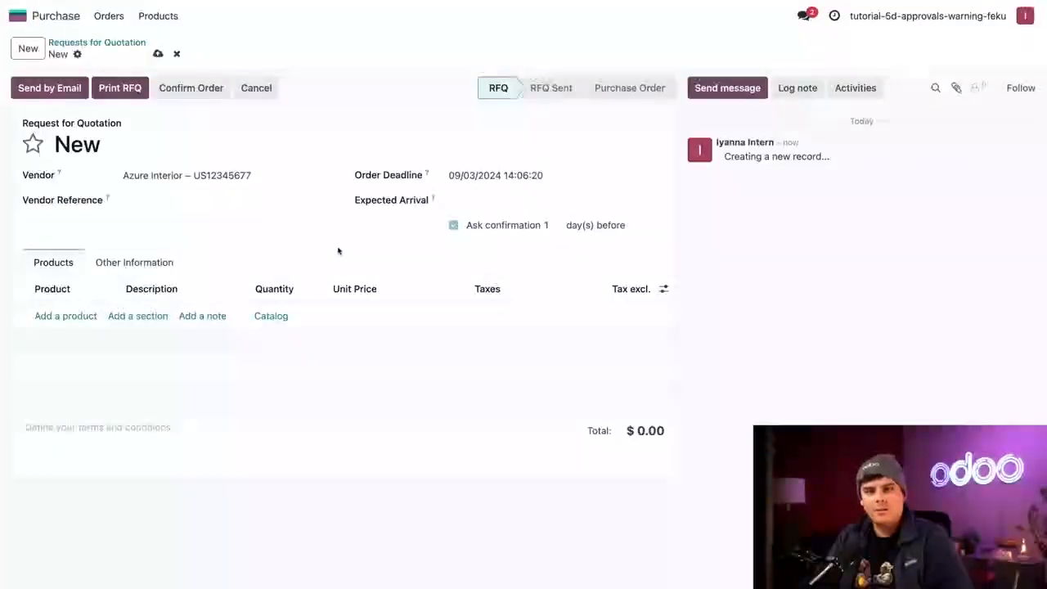
# - Add Acoustic Bloc Screens (White) with a quantity of 2 to the request for quotation and confirm the order
pyautogui.click(62, 316)
pyautogui.write('aco')
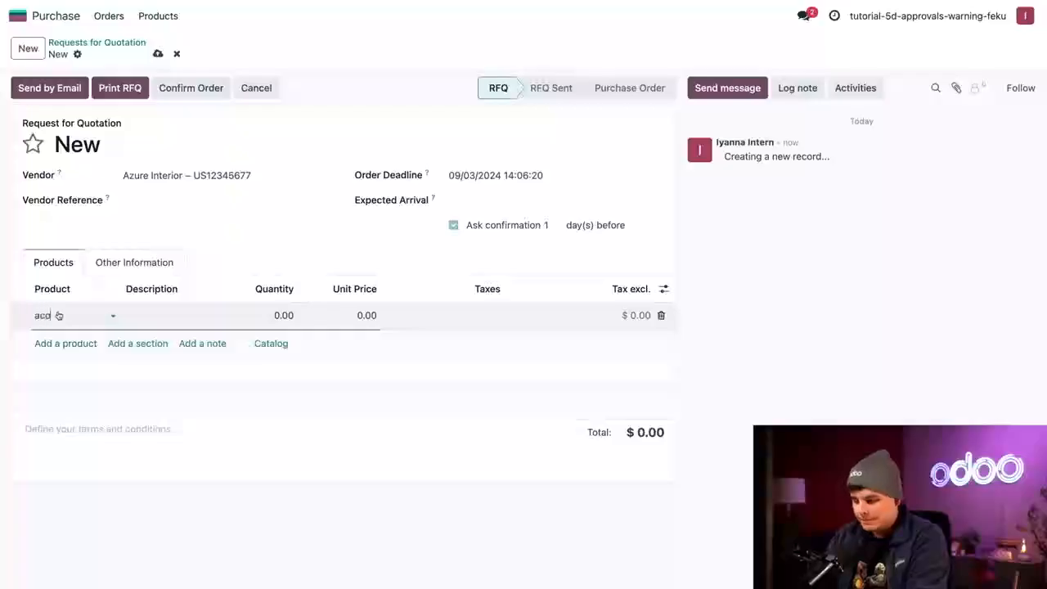
pyautogui.write('us')
pyautogui.click(81, 335)
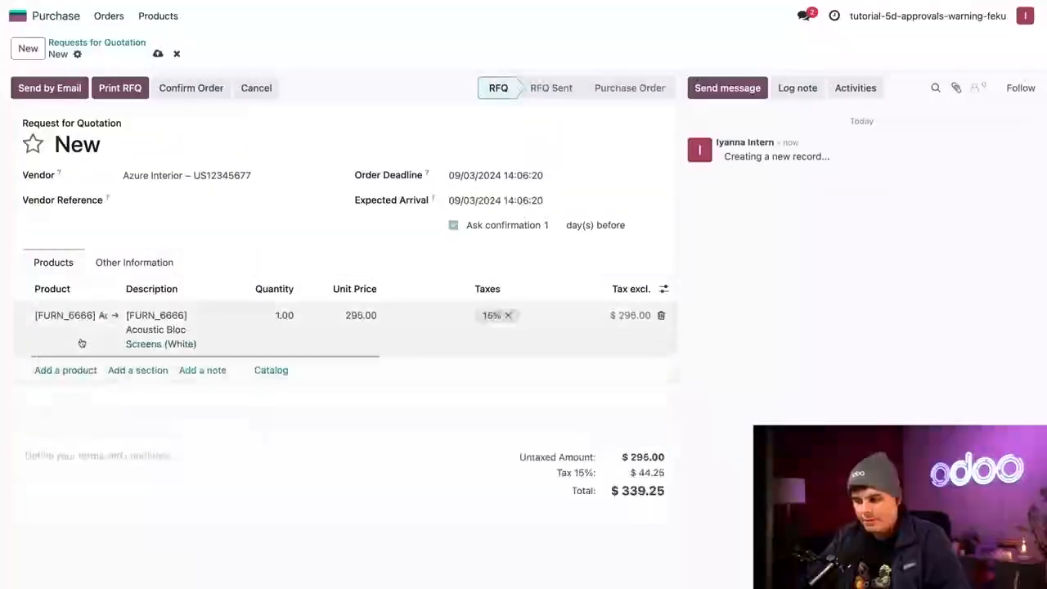
pyautogui.click(284, 315)
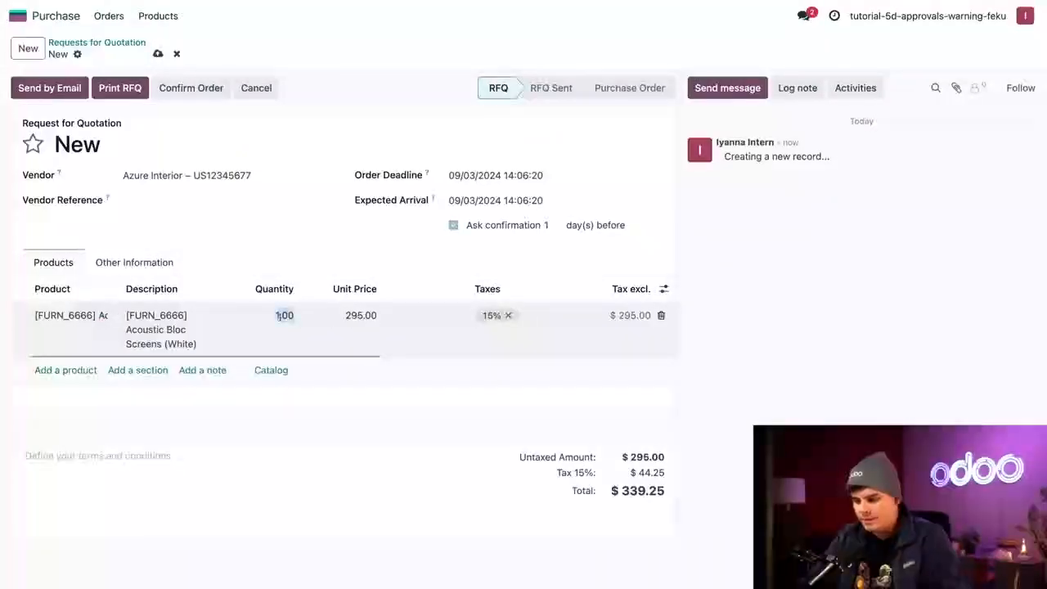
pyautogui.write('2')
pyautogui.click(302, 258)
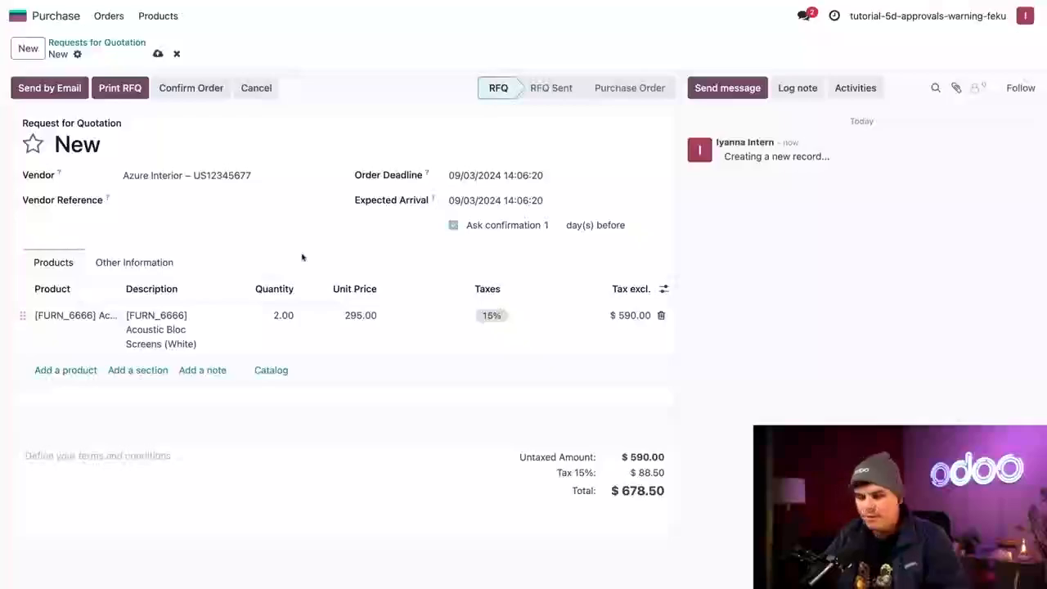
pyautogui.click(210, 97)
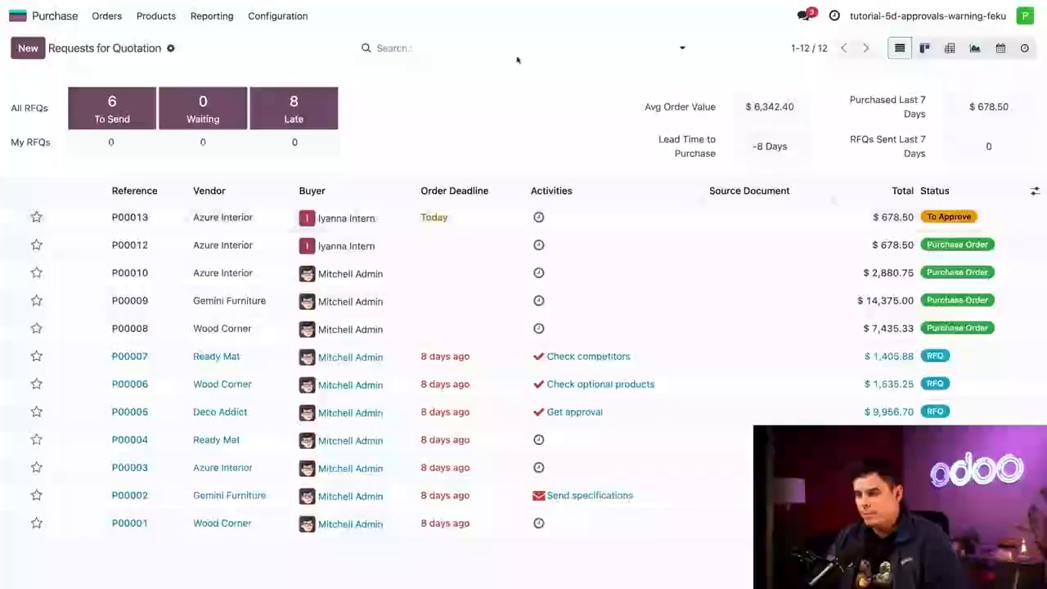
# - From the manager's account, filter the requests for quotation by To Approve and approve the intern's Azure Interior order
pyautogui.click(682, 48)
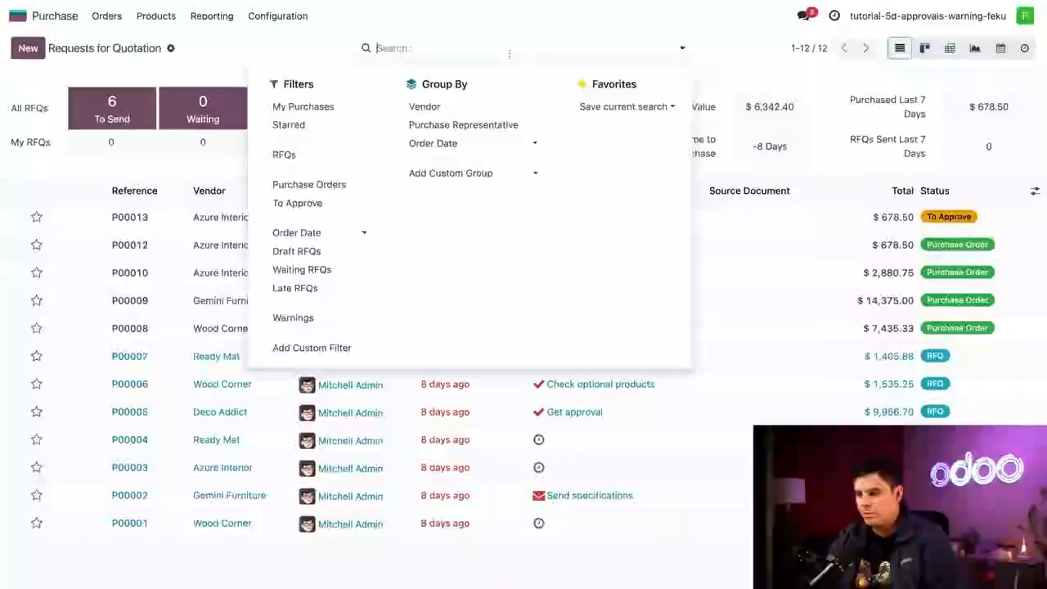
pyautogui.click(299, 211)
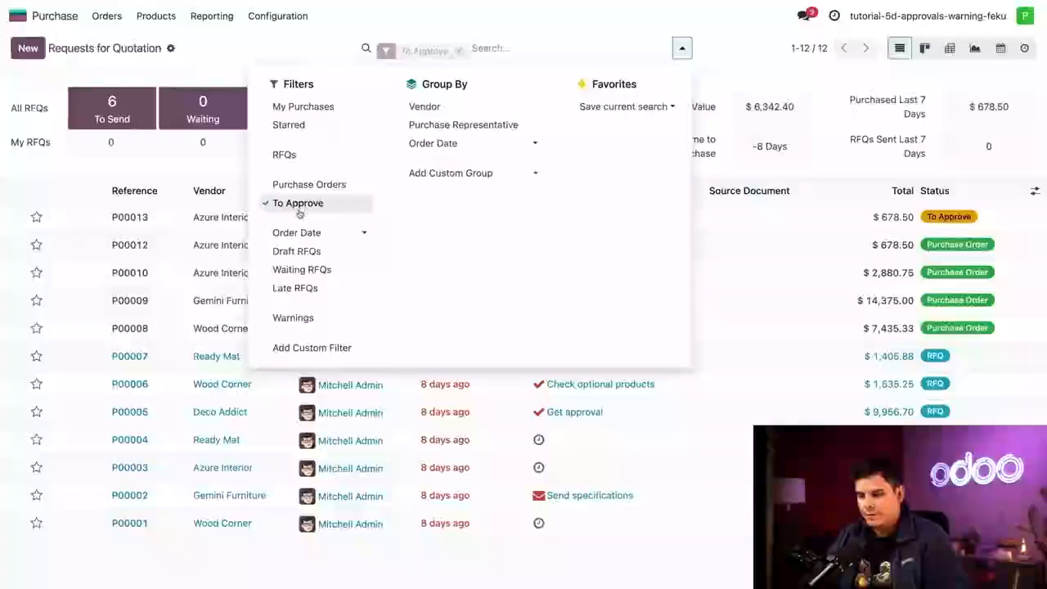
pyautogui.click(702, 505)
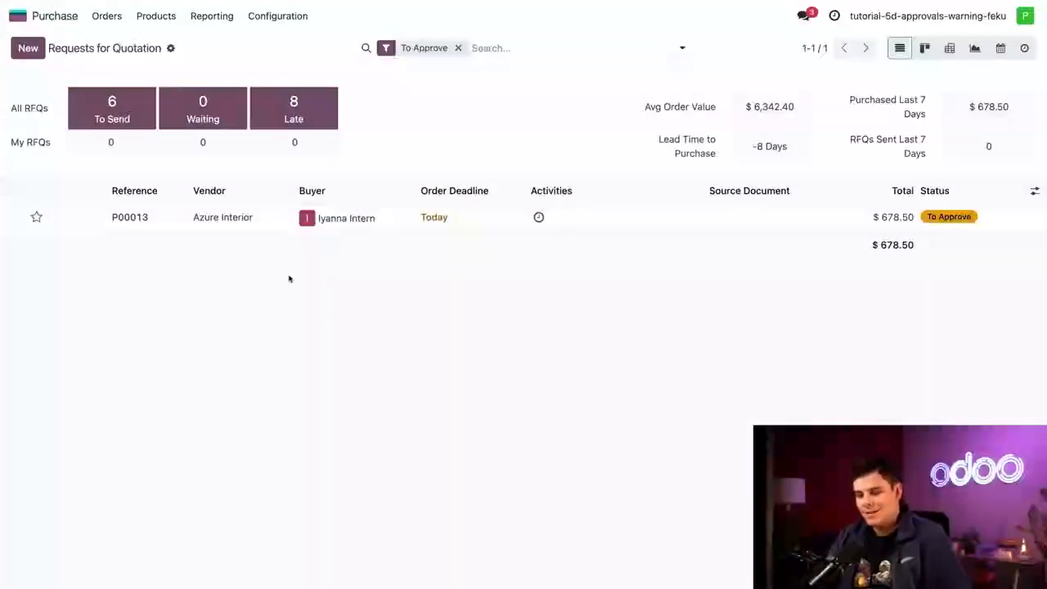
pyautogui.click(181, 226)
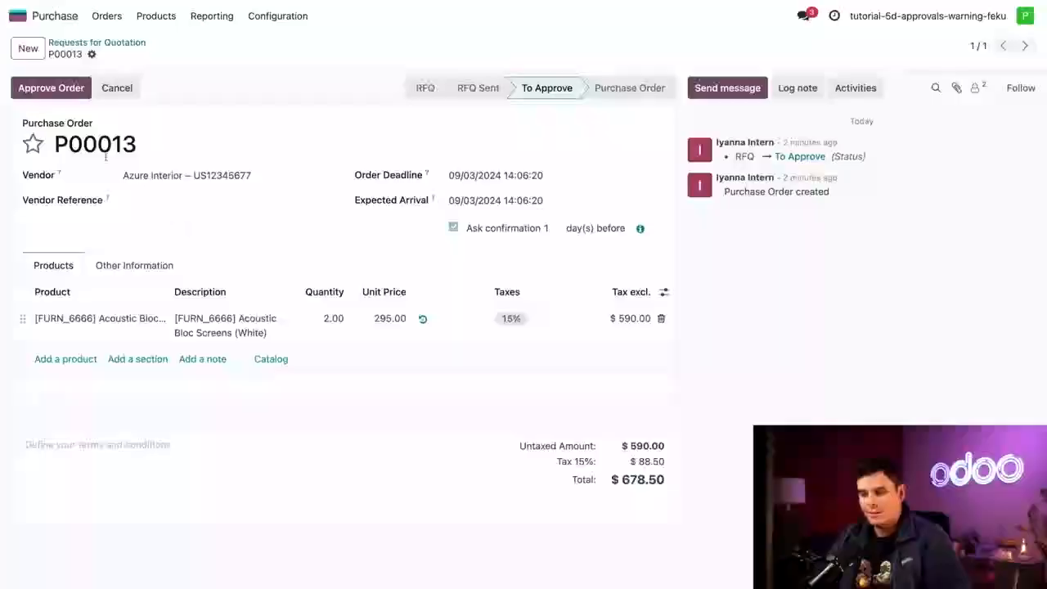
pyautogui.click(51, 88)
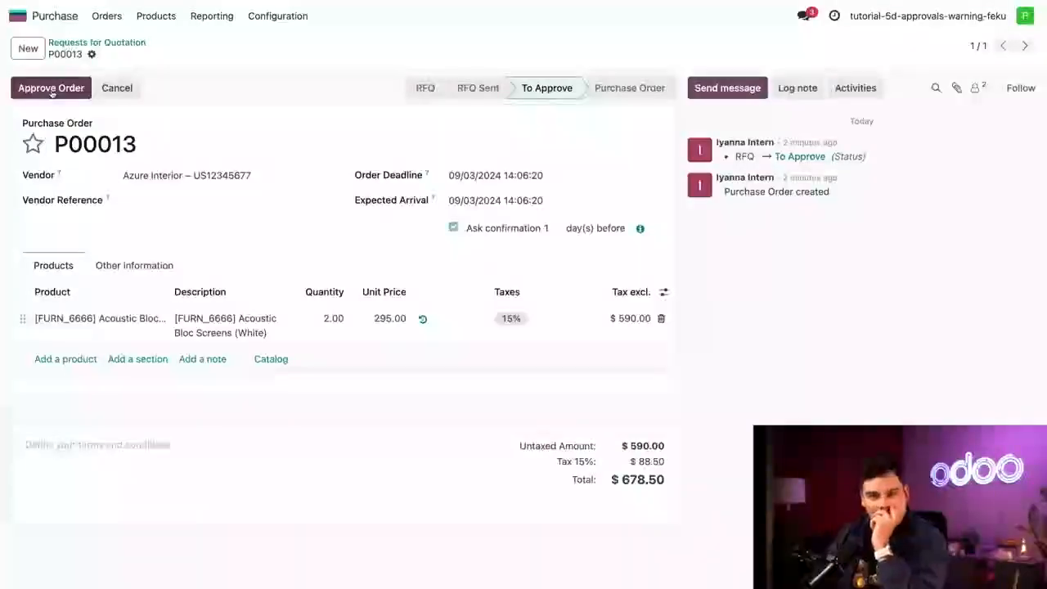
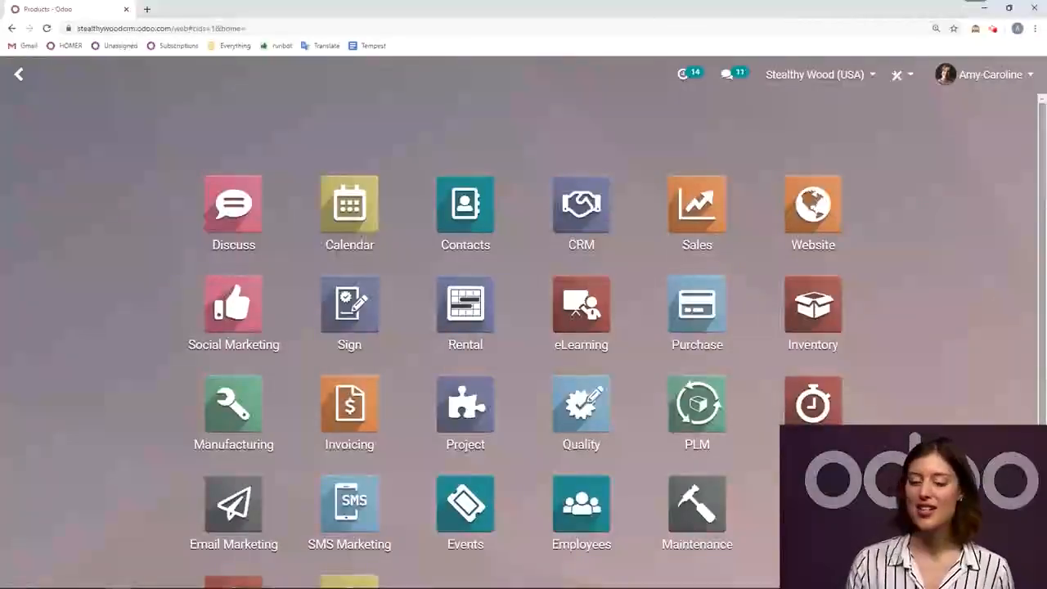
# - Open the Sales app in the Stealthy Wood database and search its products for "desk lamp"
pyautogui.click(695, 197)
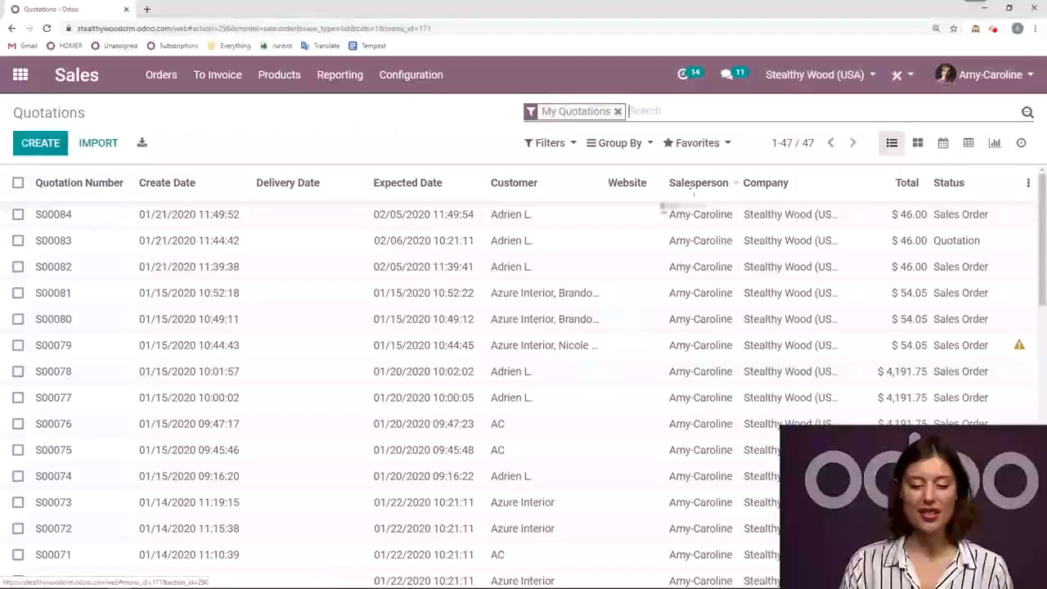
pyautogui.click(277, 82)
pyautogui.click(287, 110)
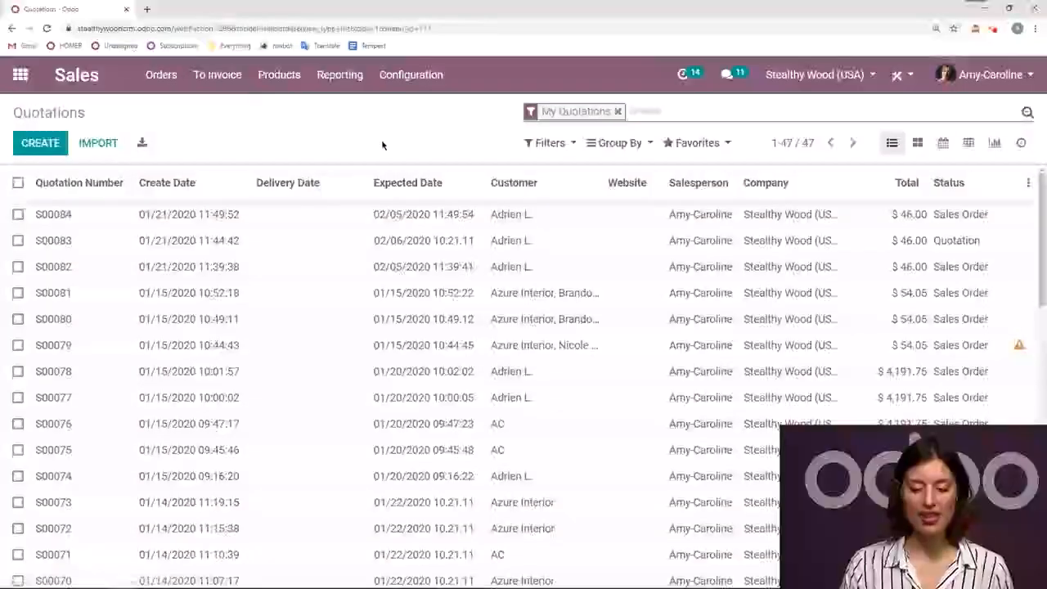
pyautogui.write('desk ')
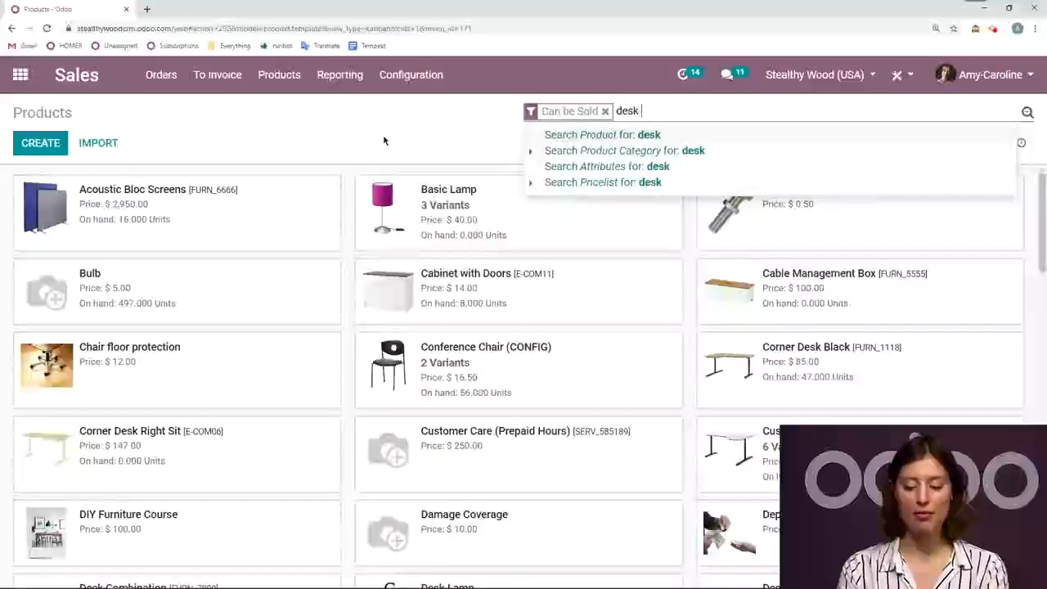
pyautogui.write('lamp')
pyautogui.press('Return')
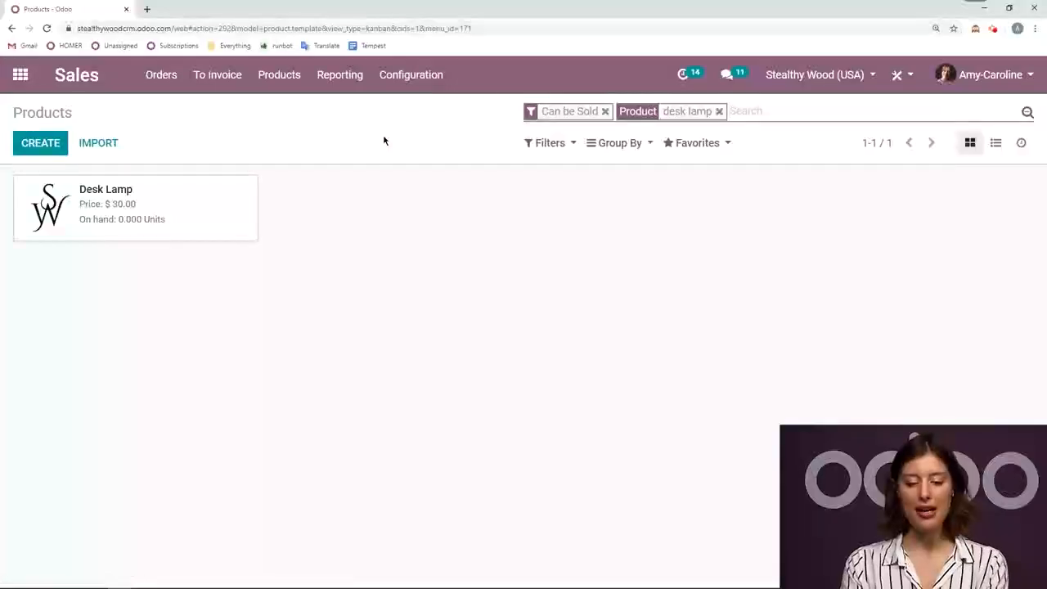
# - Start a reordering rule for Desk Lamp with a minimum quantity of 5 and a maximum quantity of 10
pyautogui.click(115, 236)
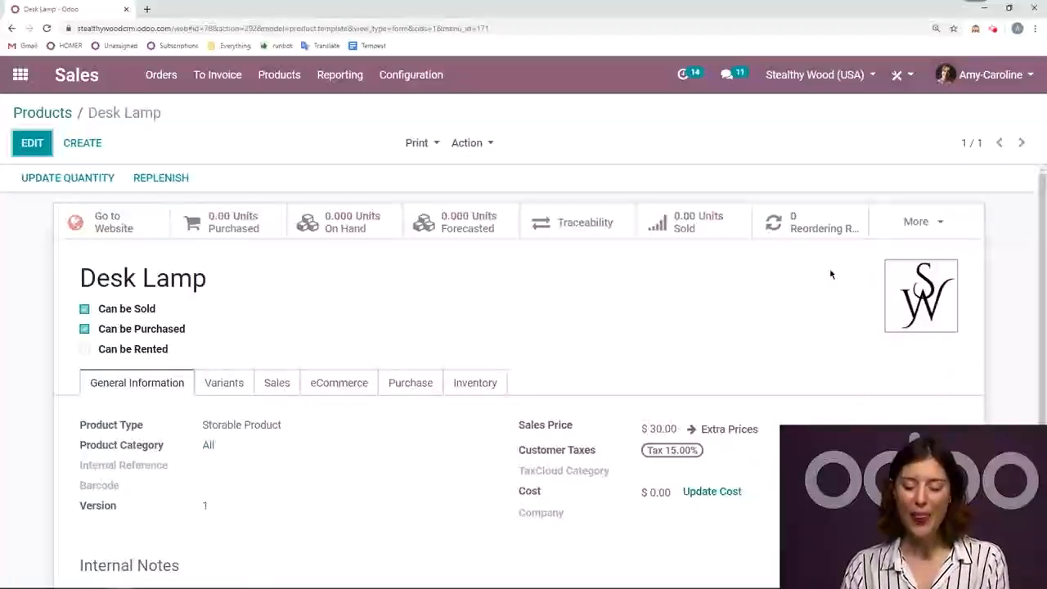
pyautogui.click(798, 230)
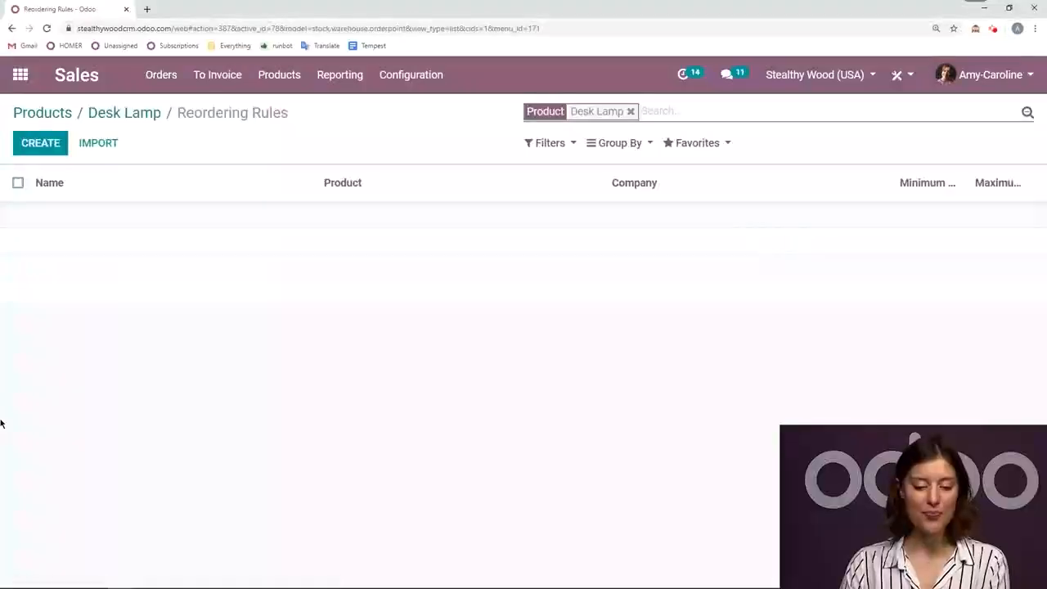
pyautogui.click(32, 145)
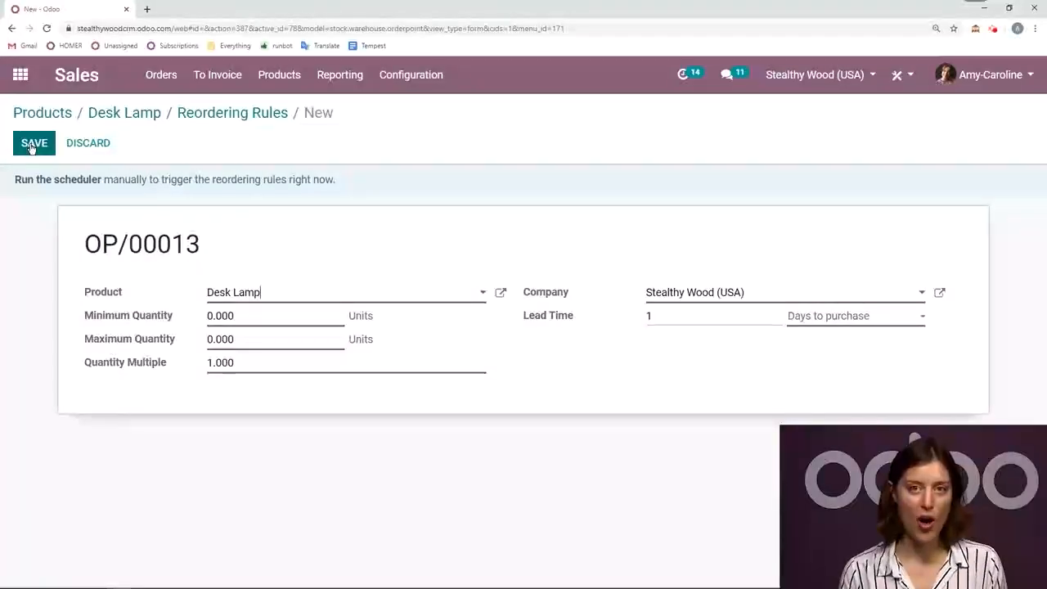
pyautogui.click(281, 316)
pyautogui.write('5')
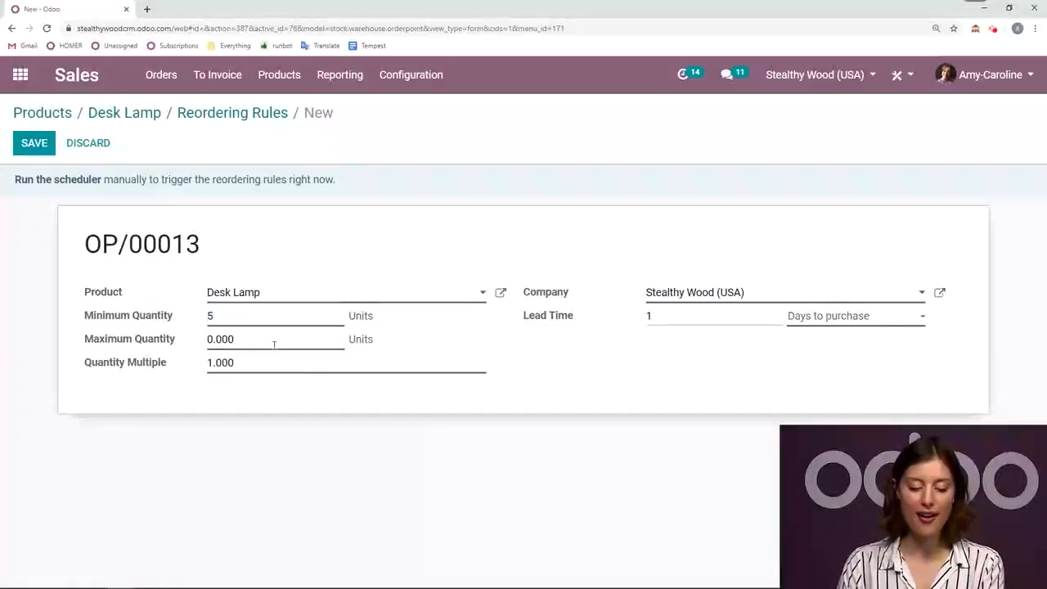
pyautogui.click(275, 342)
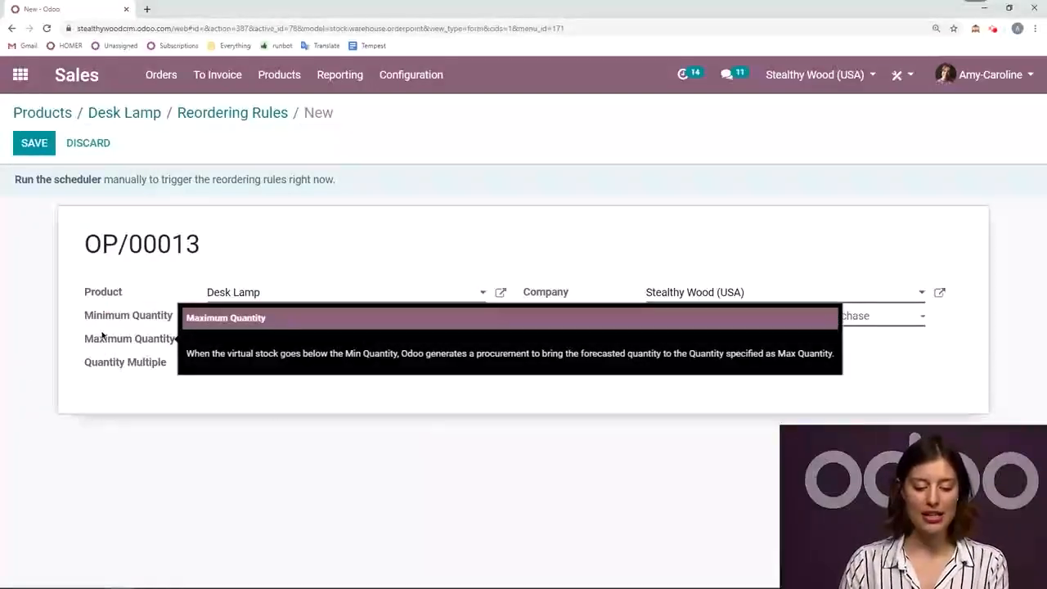
pyautogui.write('10')
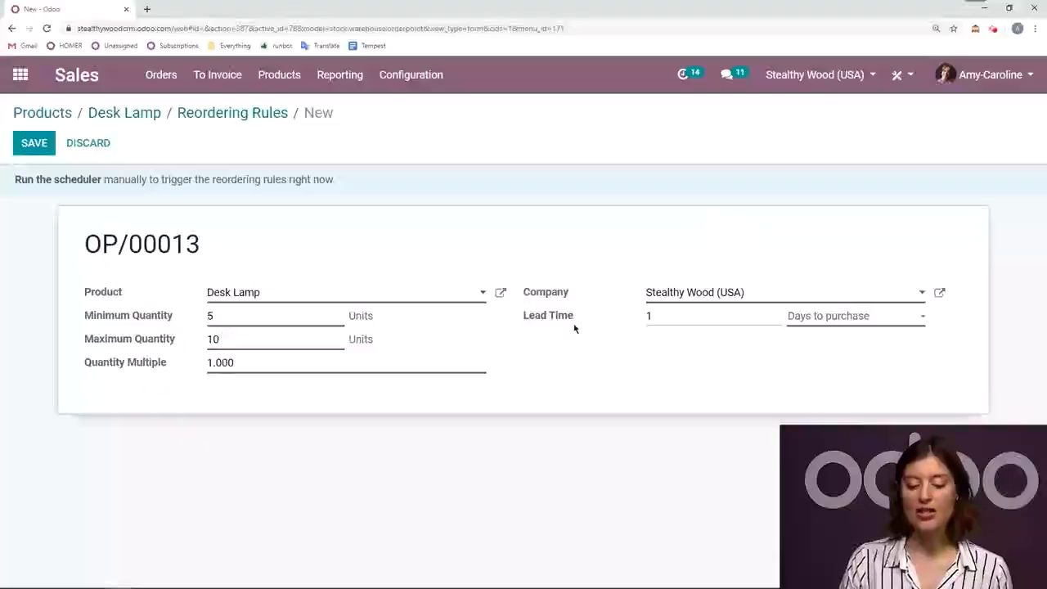
# - Choose Days to purchase as the rule's lead time type and save the reordering rule
pyautogui.click(807, 324)
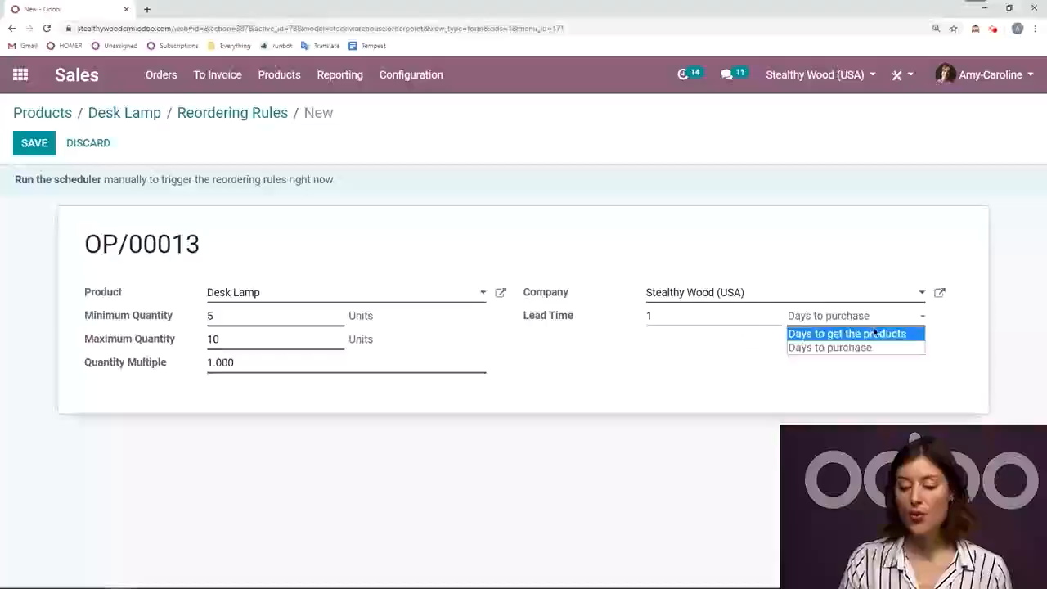
pyautogui.click(827, 348)
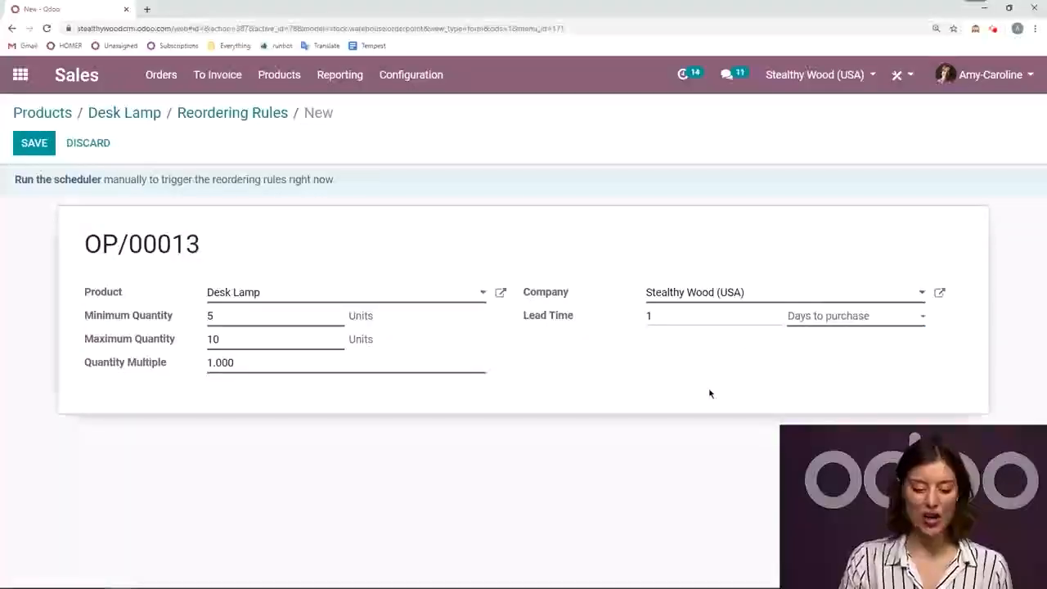
pyautogui.click(33, 146)
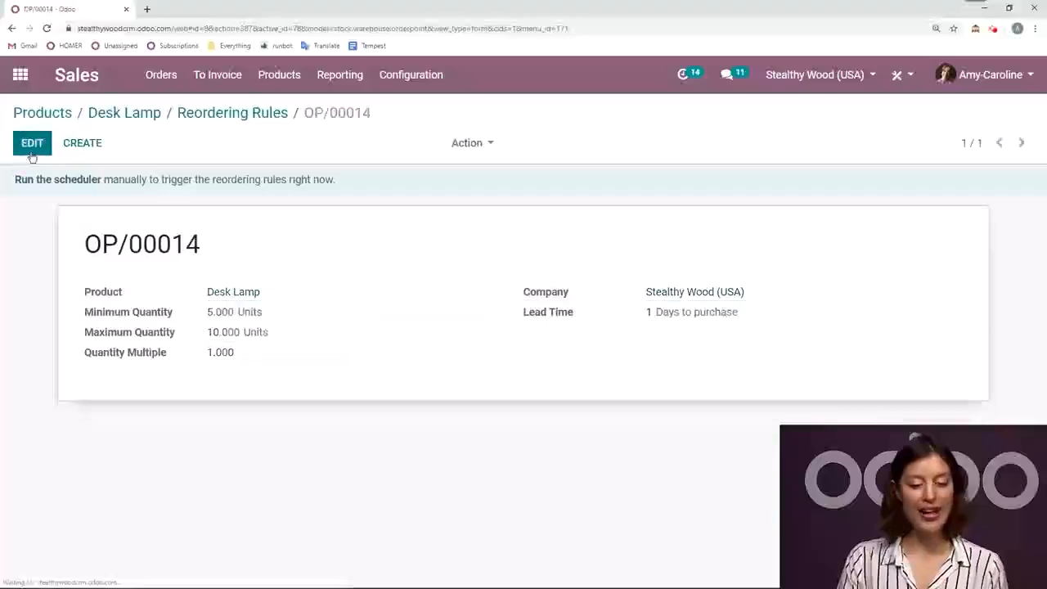
# - Edit the Desk Lamp product and add Chair up! Furniture as a vendor in its purchase settings
pyautogui.click(146, 113)
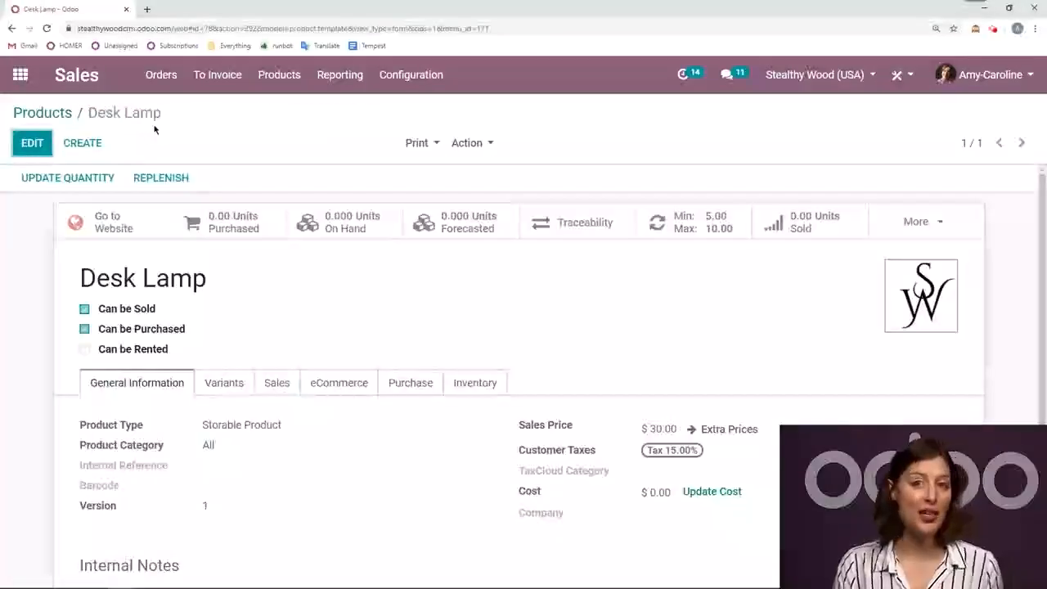
pyautogui.click(18, 149)
pyautogui.scroll(-1, 421, 324)
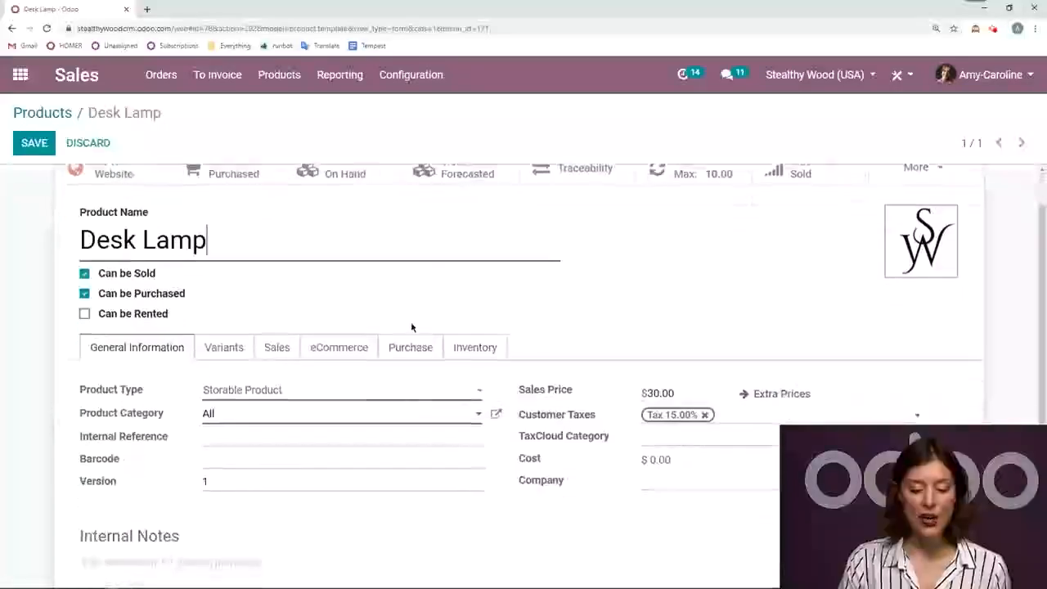
pyautogui.click(412, 356)
pyautogui.scroll(-1, 414, 358)
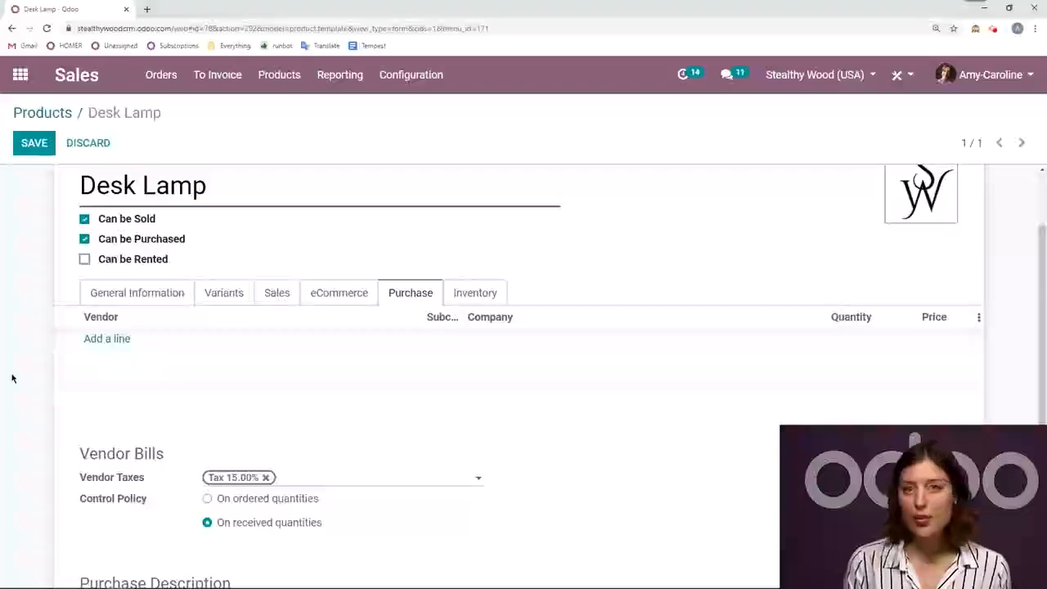
pyautogui.click(119, 338)
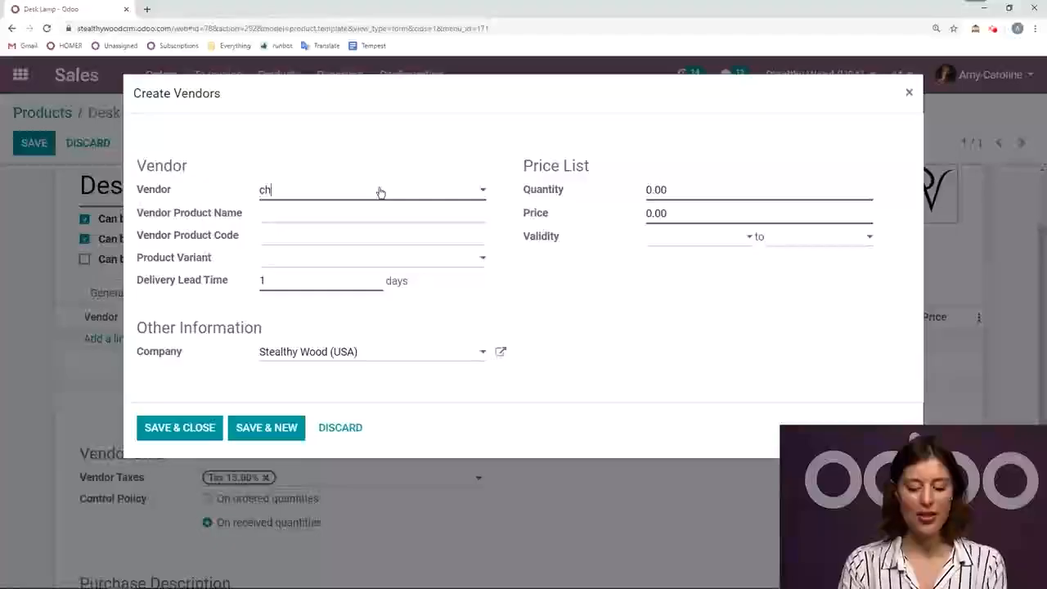
pyautogui.click(358, 216)
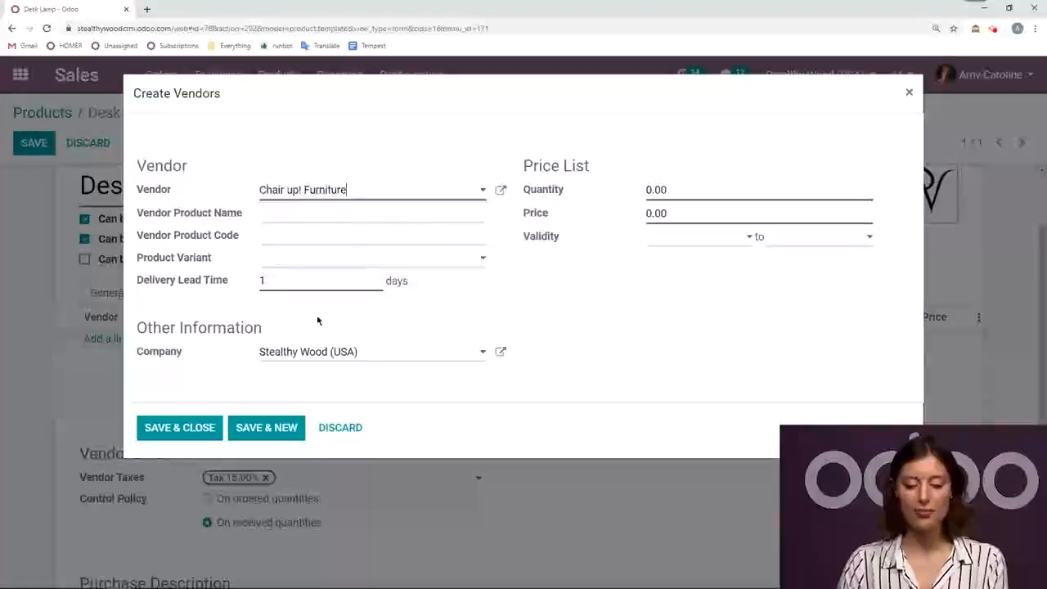
pyautogui.click(191, 429)
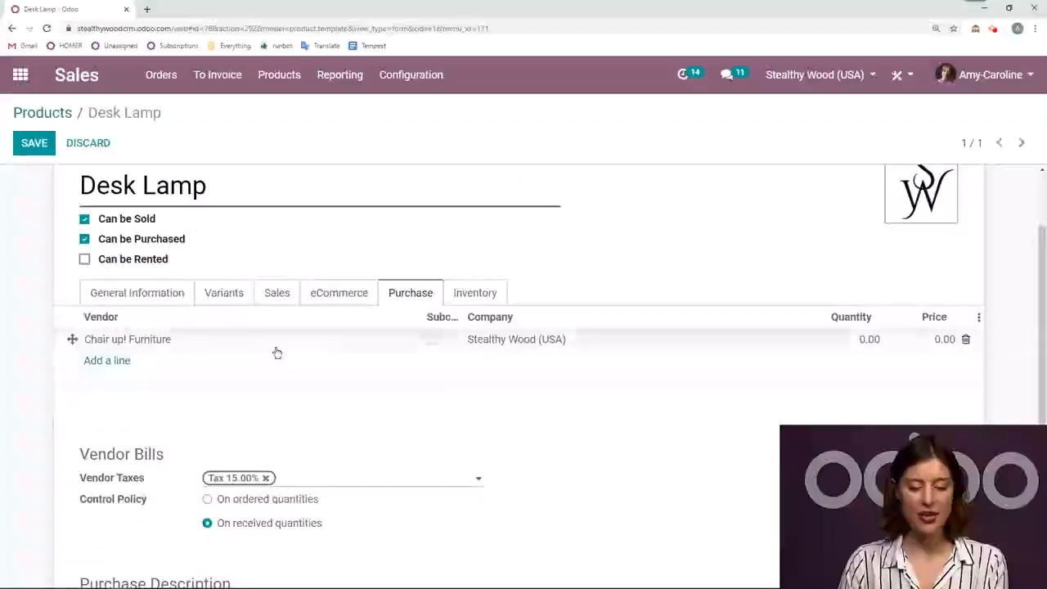
# - Set the Chair up! Furniture vendor price to 11 and save the Desk Lamp product
pyautogui.click(244, 347)
pyautogui.click(702, 213)
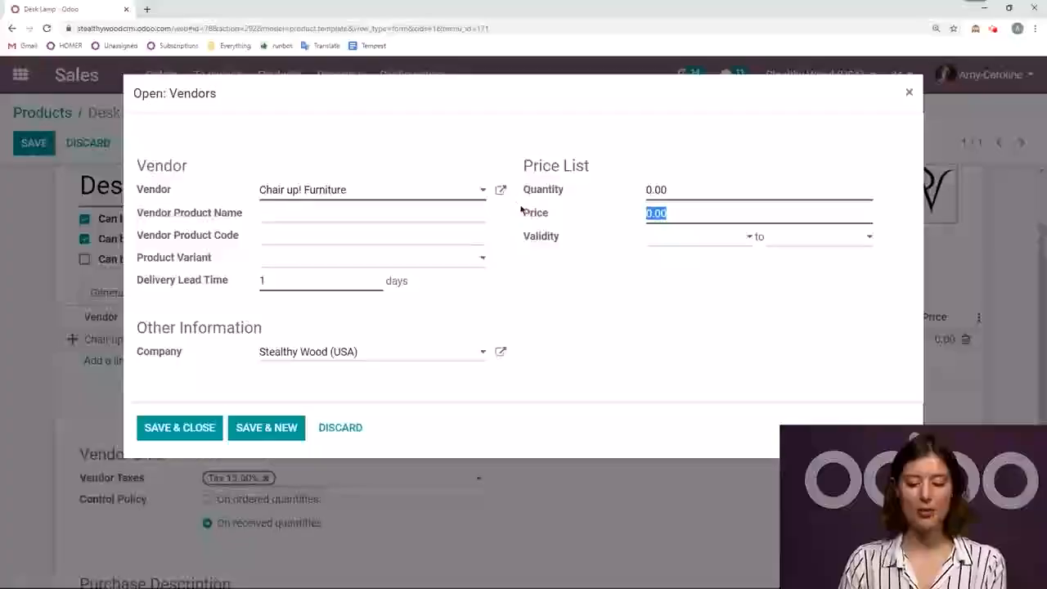
pyautogui.write('11')
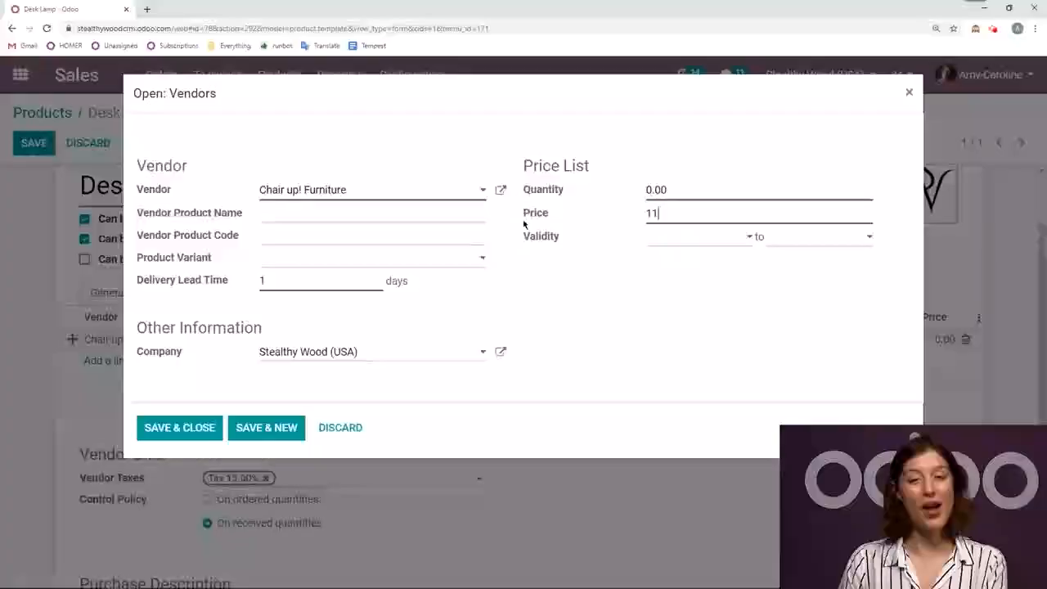
pyautogui.click(197, 437)
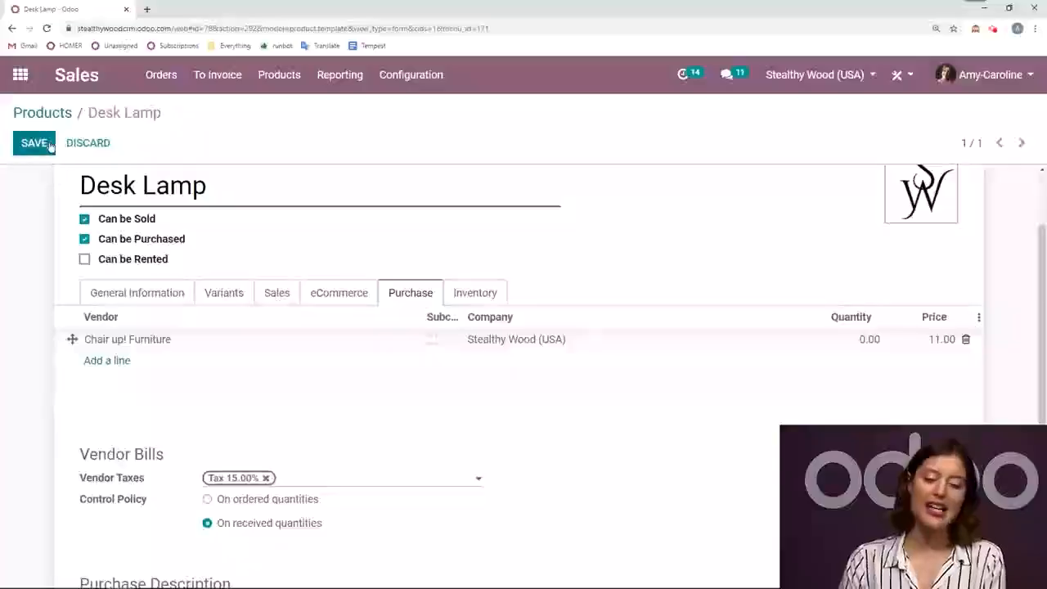
pyautogui.hotkey('alt', 's')
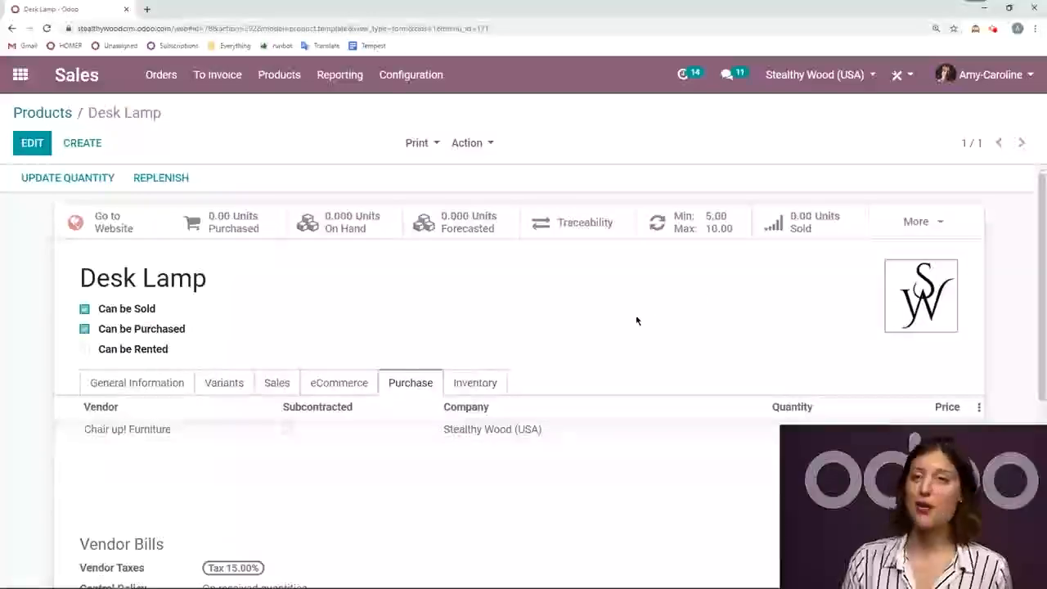
# - Create a new sales order with the first listed Azure Interior contact as the customer
pyautogui.click(161, 75)
pyautogui.click(182, 129)
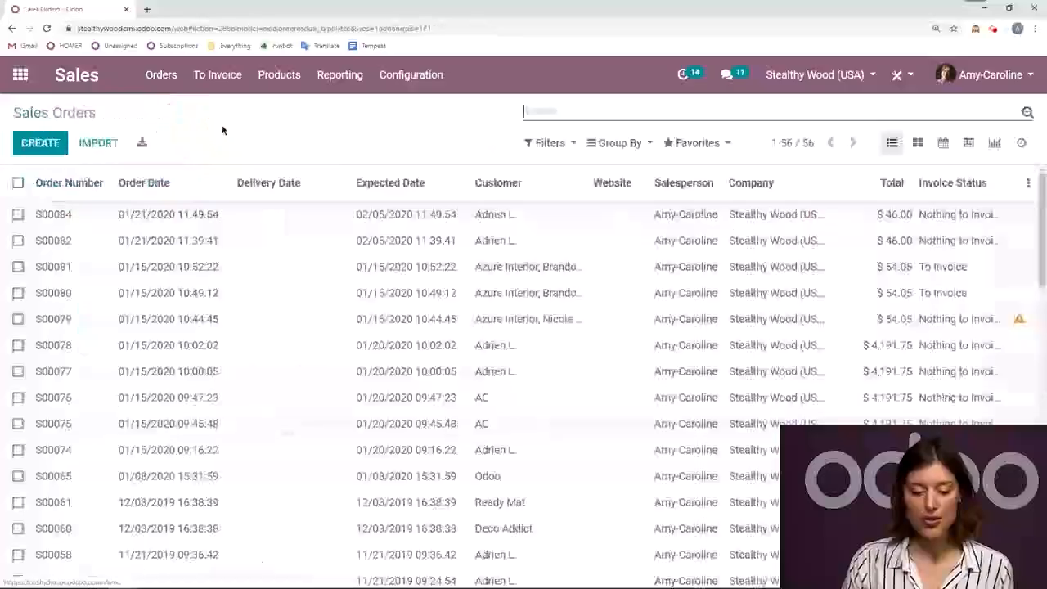
pyautogui.hotkey('alt', 'c')
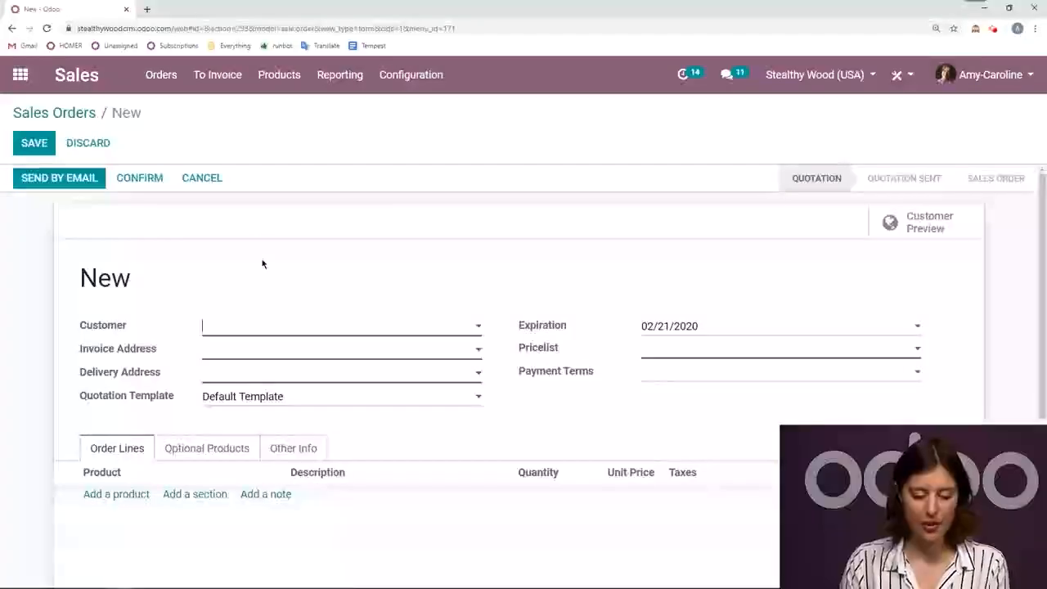
pyautogui.click(297, 328)
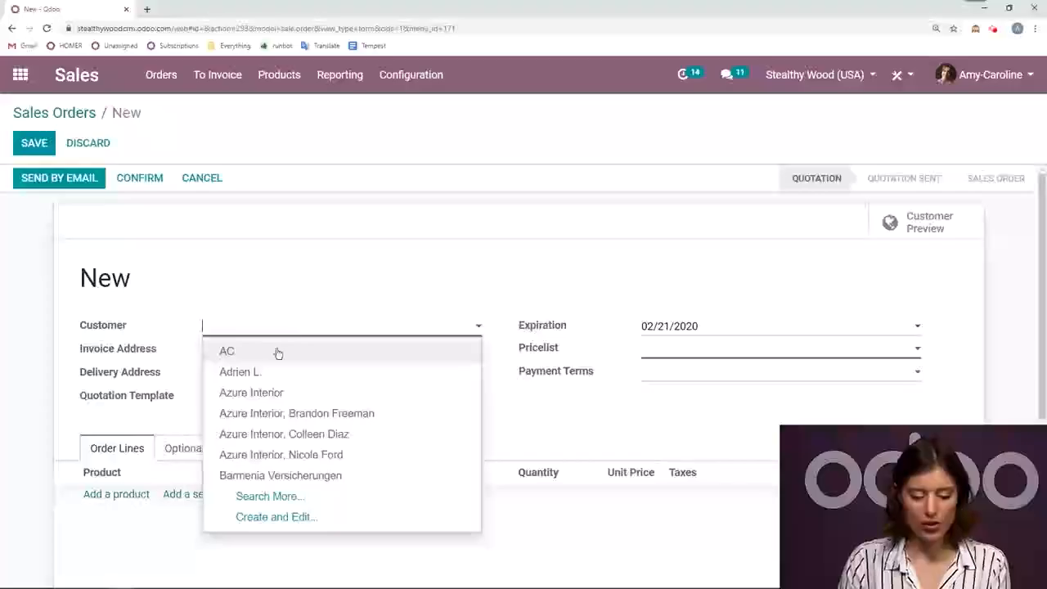
pyautogui.click(290, 414)
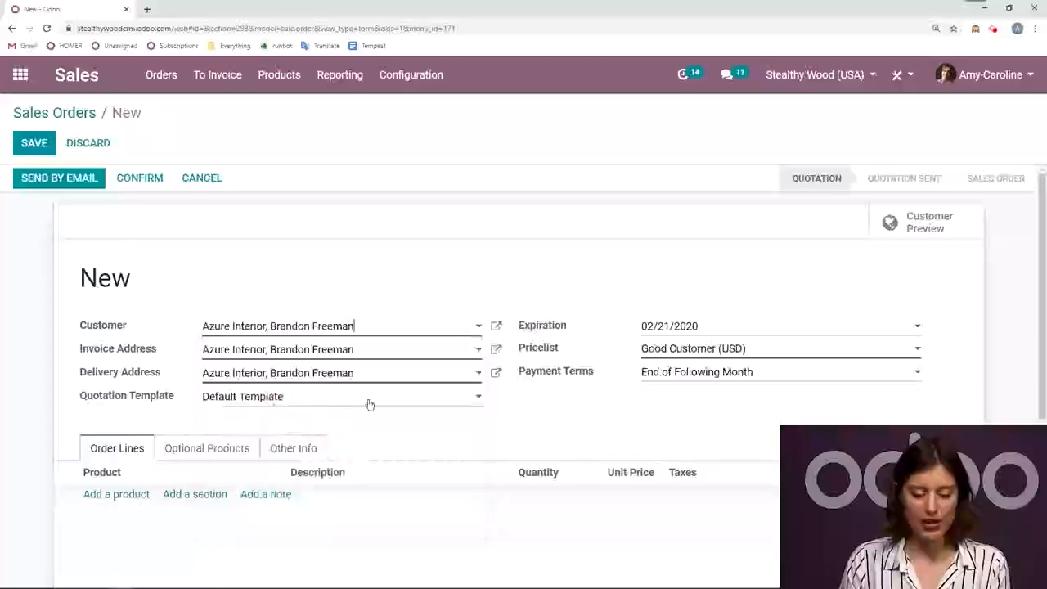
# - Add Desk Lamp with a quantity of 6 to the sales order and check the line's availability
pyautogui.click(116, 495)
pyautogui.write('d')
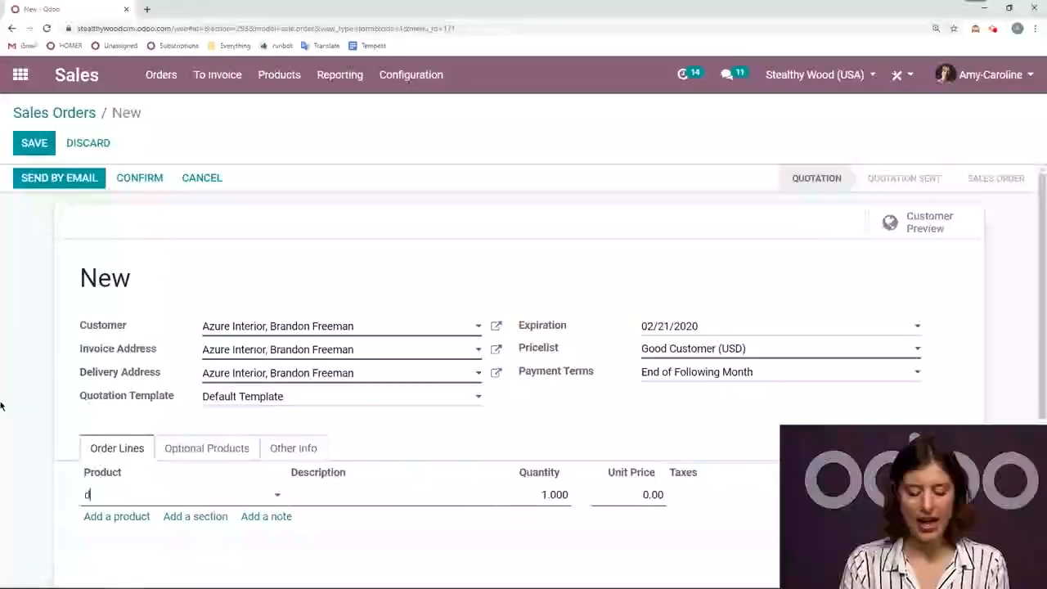
pyautogui.write('esk')
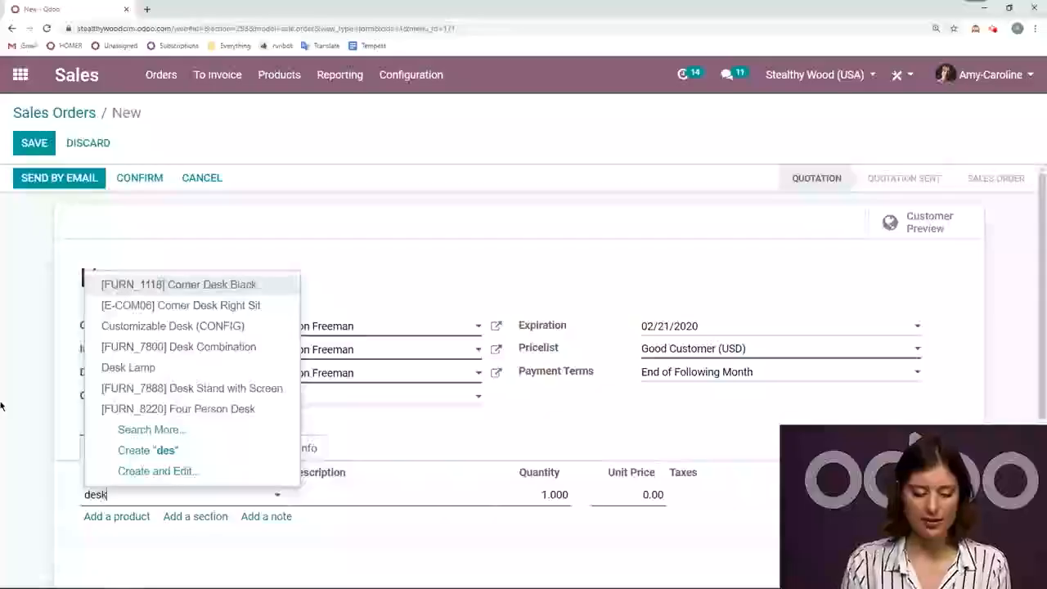
pyautogui.write(' l')
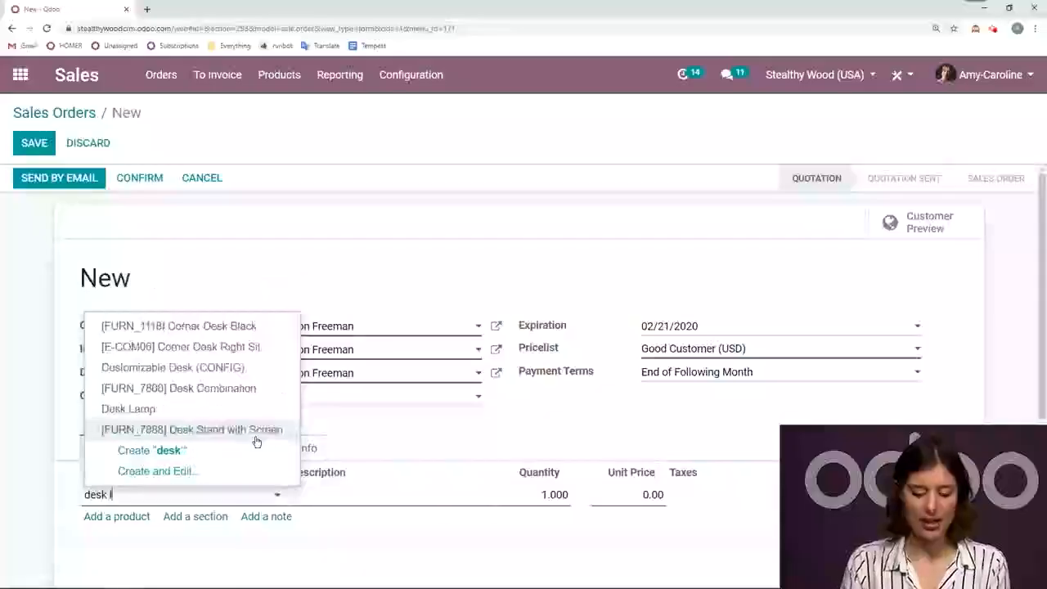
pyautogui.click(176, 522)
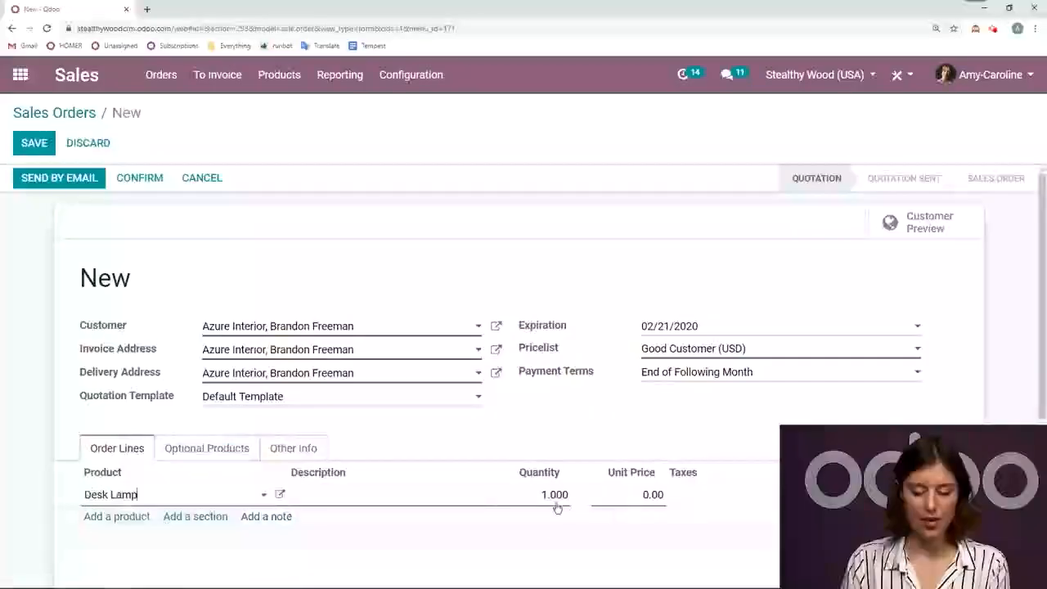
pyautogui.click(550, 499)
pyautogui.write('6')
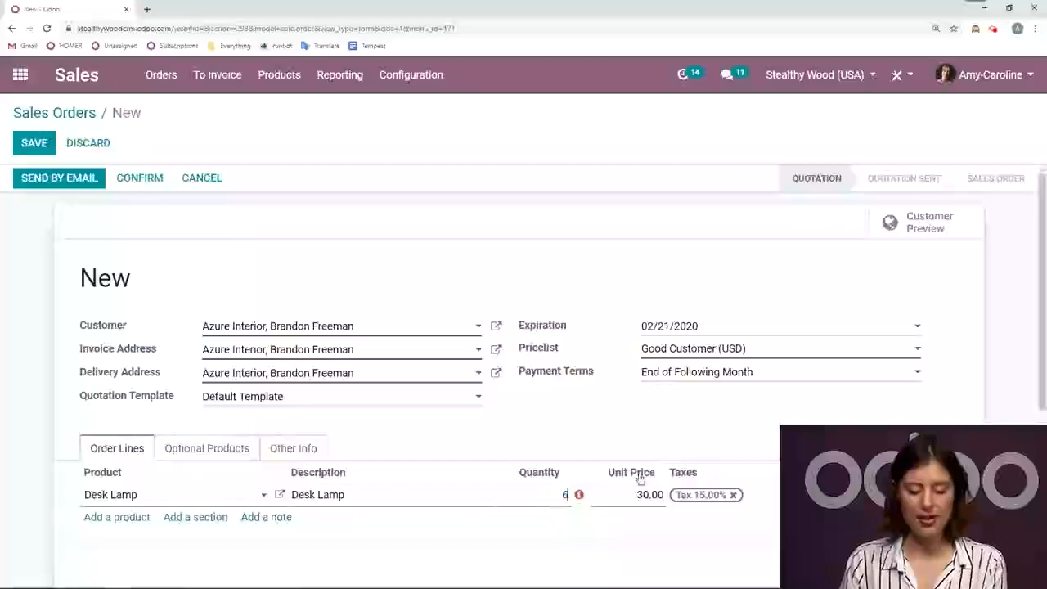
pyautogui.click(628, 455)
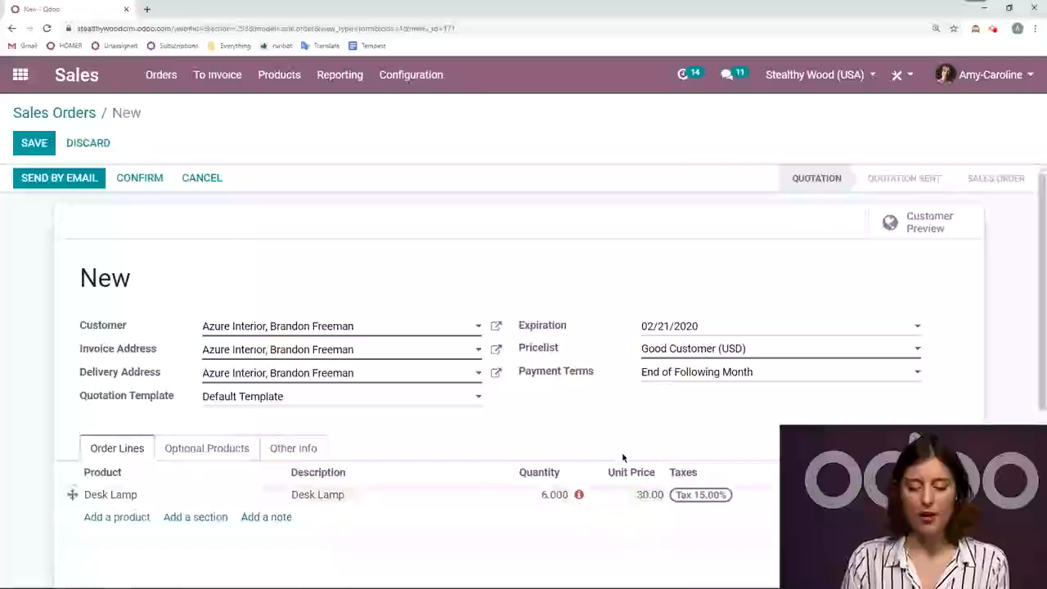
pyautogui.click(579, 497)
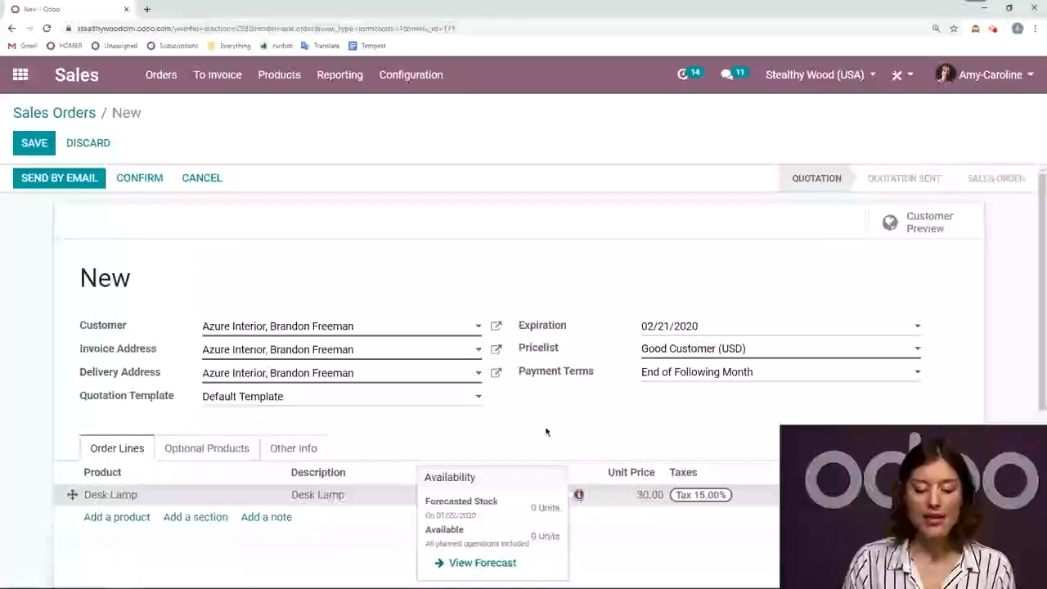
# - Confirm the Desk Lamp sales order and open its delivery order
pyautogui.click(152, 181)
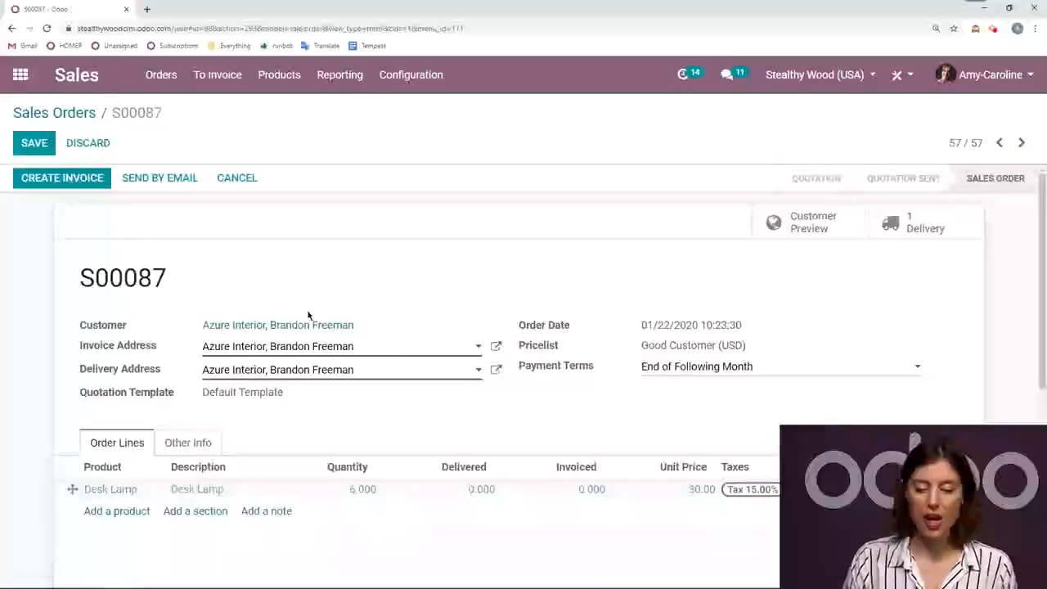
pyautogui.click(925, 234)
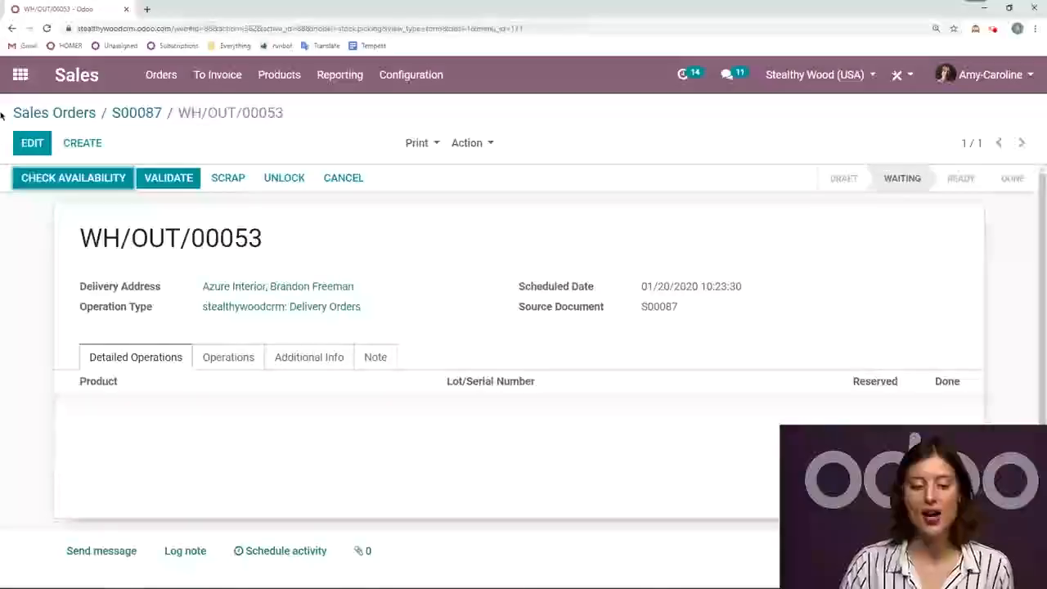
# - Switch to the Purchase app and look through the requests for quotation
pyautogui.click(20, 75)
pyautogui.click(698, 306)
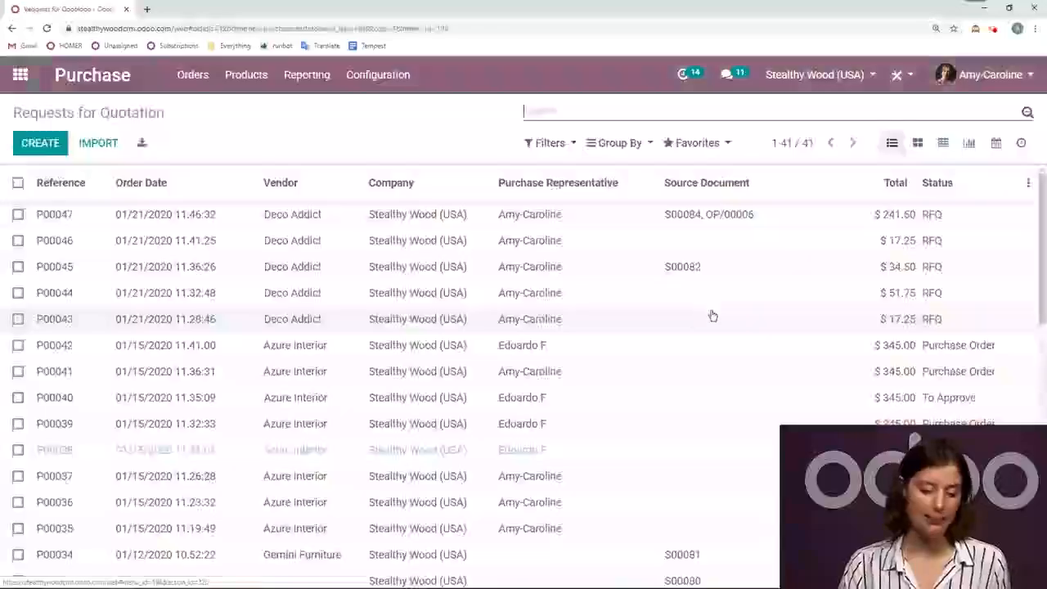
pyautogui.scroll(-3, 491, 293)
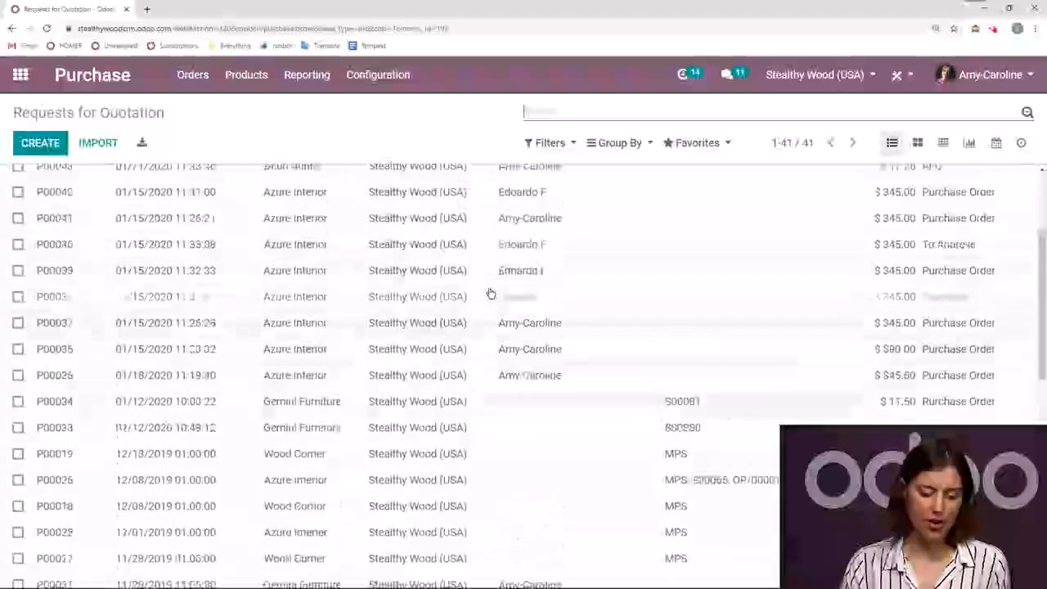
pyautogui.scroll(3, 491, 293)
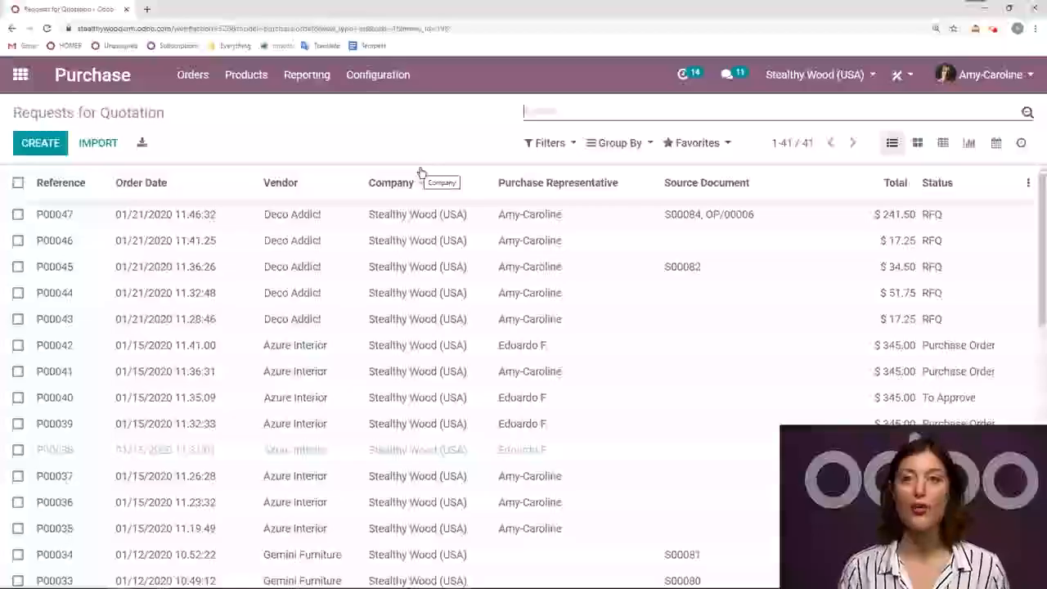
# - Find the Desk Lamp among the purchasable products by searching for "desk lamp" and open its product form
pyautogui.click(261, 75)
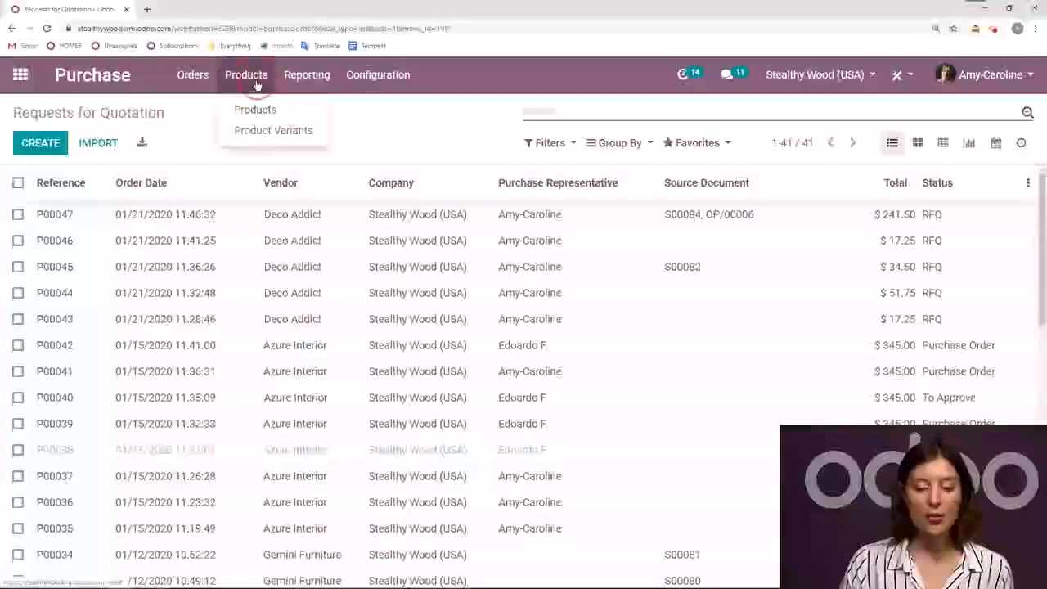
pyautogui.click(308, 121)
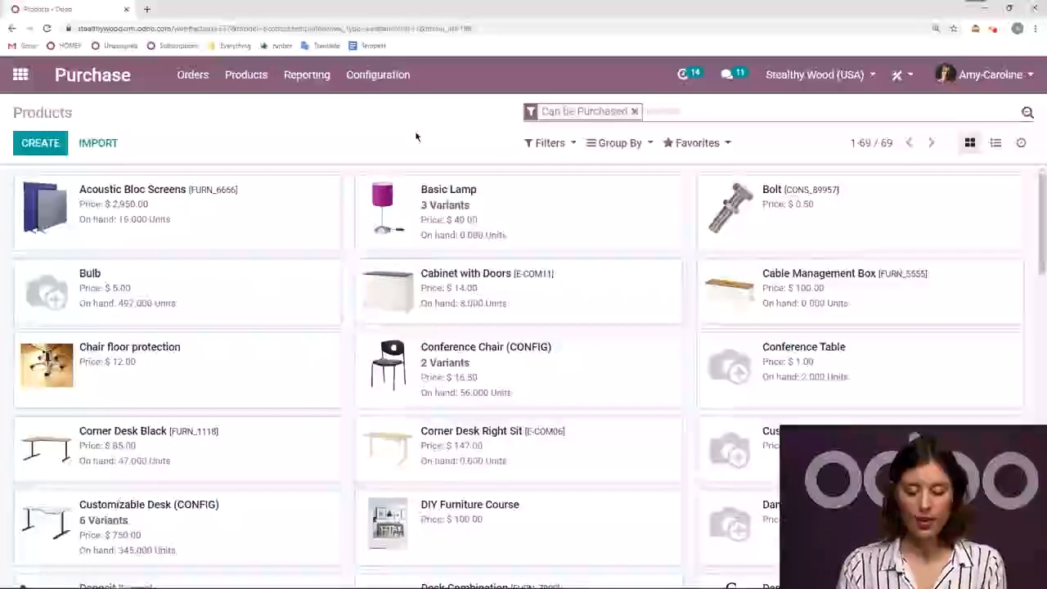
pyautogui.write('desk lamp')
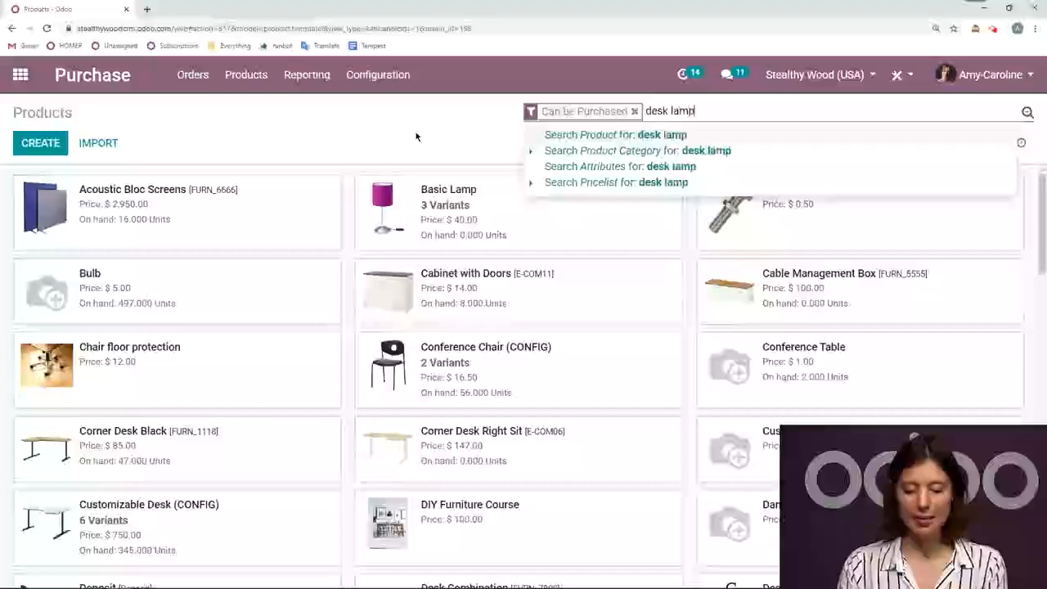
pyautogui.press('Return')
pyautogui.click(139, 200)
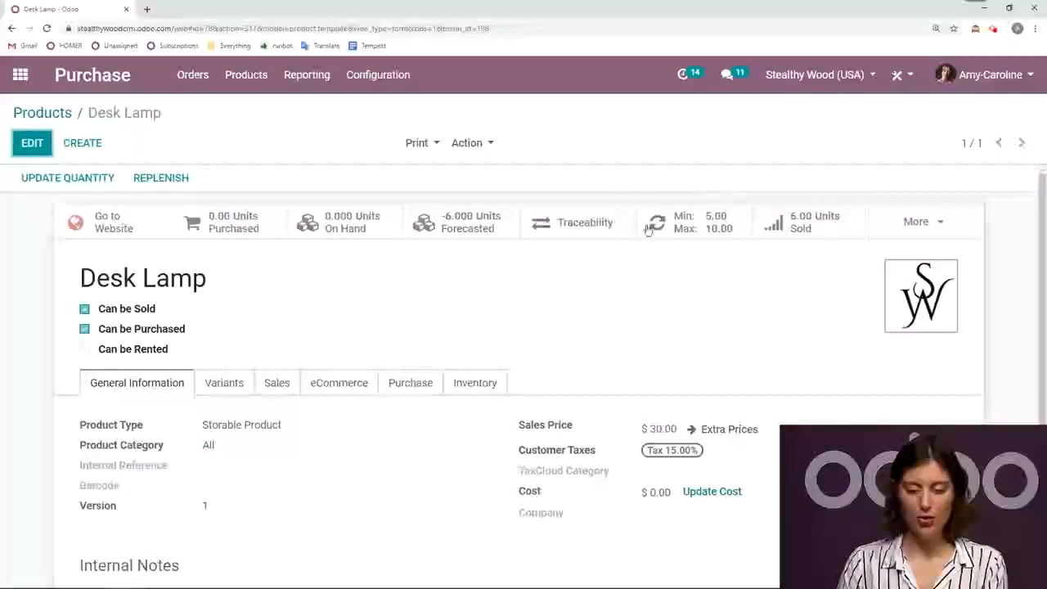
# - Open the Desk Lamp's reordering rule and run the scheduler from it
pyautogui.click(696, 221)
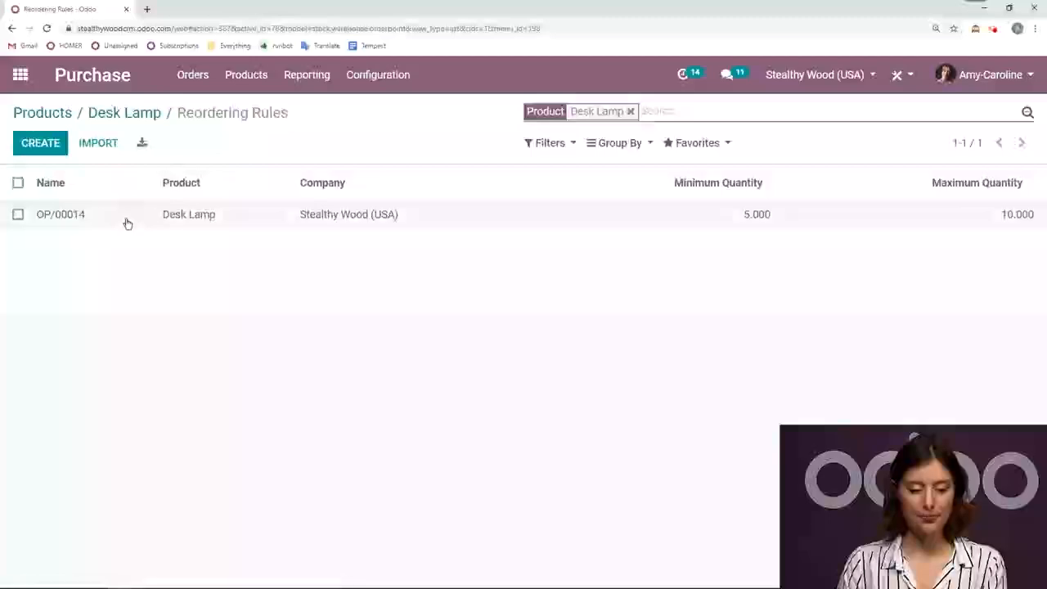
pyautogui.click(127, 221)
pyautogui.click(66, 180)
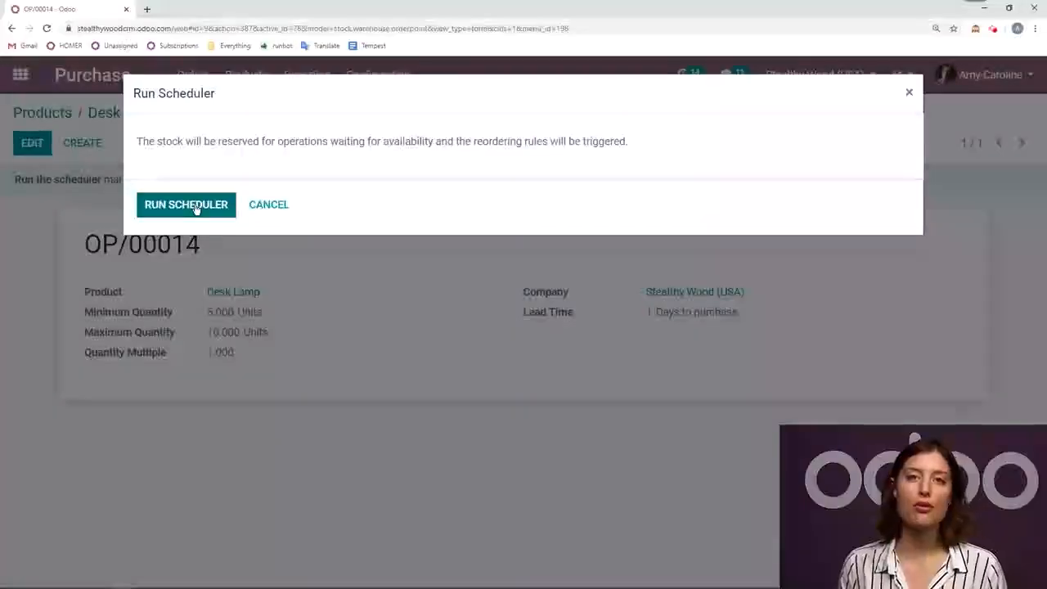
pyautogui.click(198, 206)
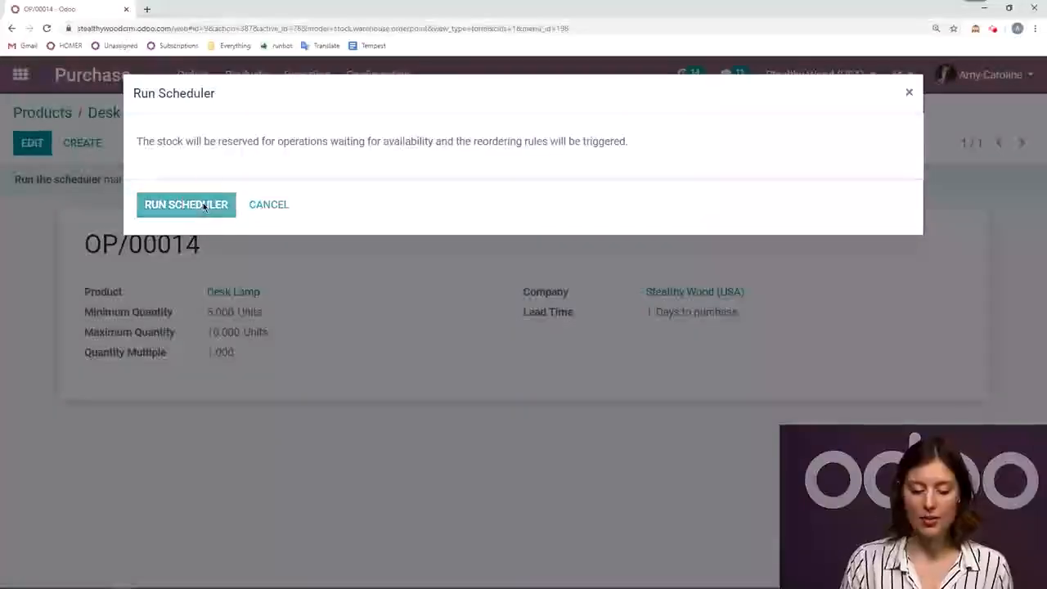
# - Open the Chair up! Furniture request for quotation for Desk Lamps, review its product line and confirm the order
pyautogui.click(93, 74)
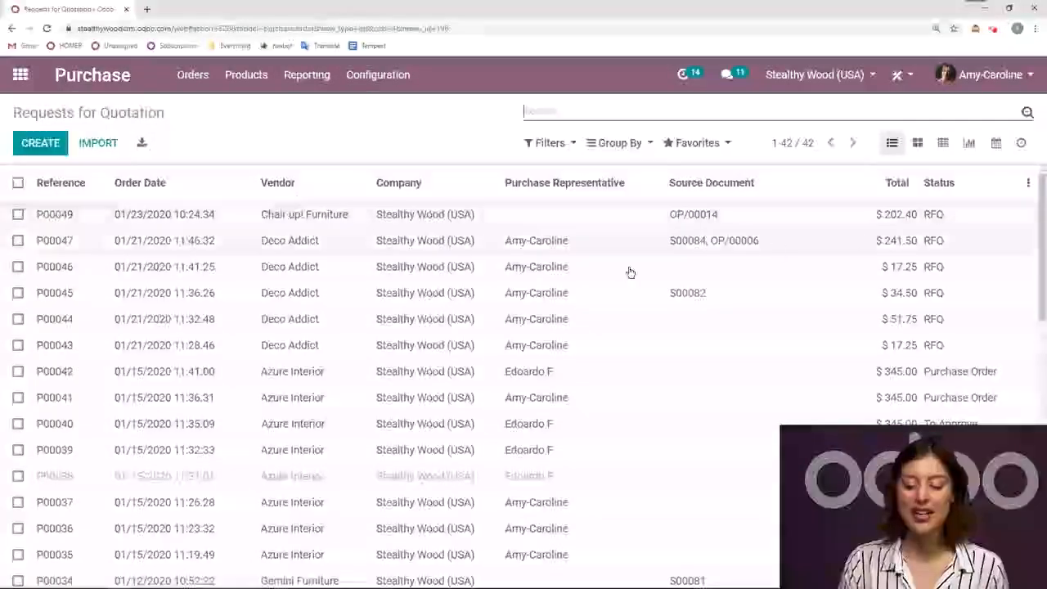
pyautogui.click(369, 225)
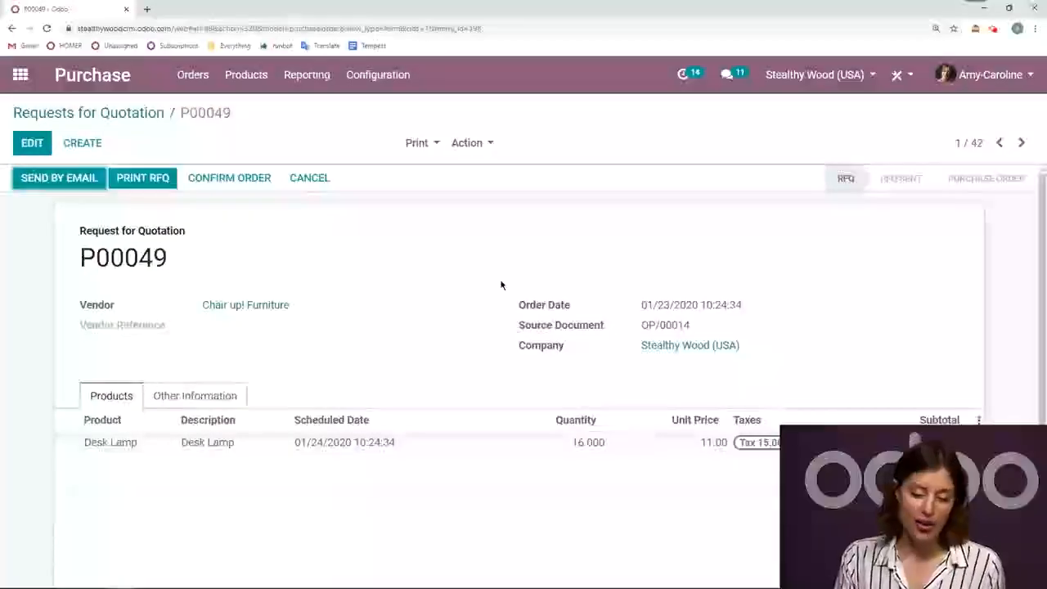
pyautogui.scroll(-1, 501, 285)
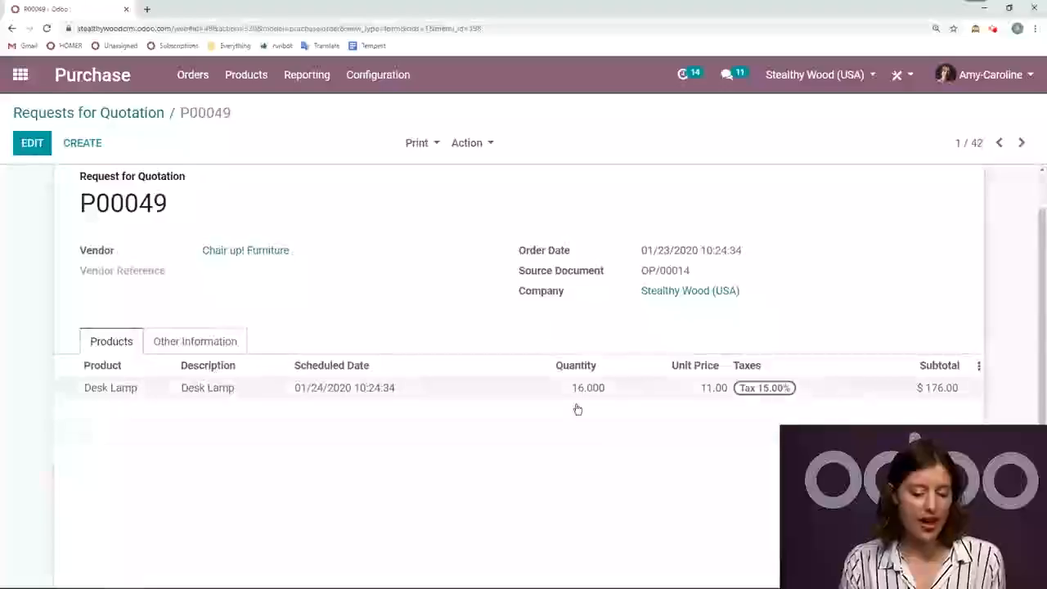
pyautogui.scroll(1, 832, 303)
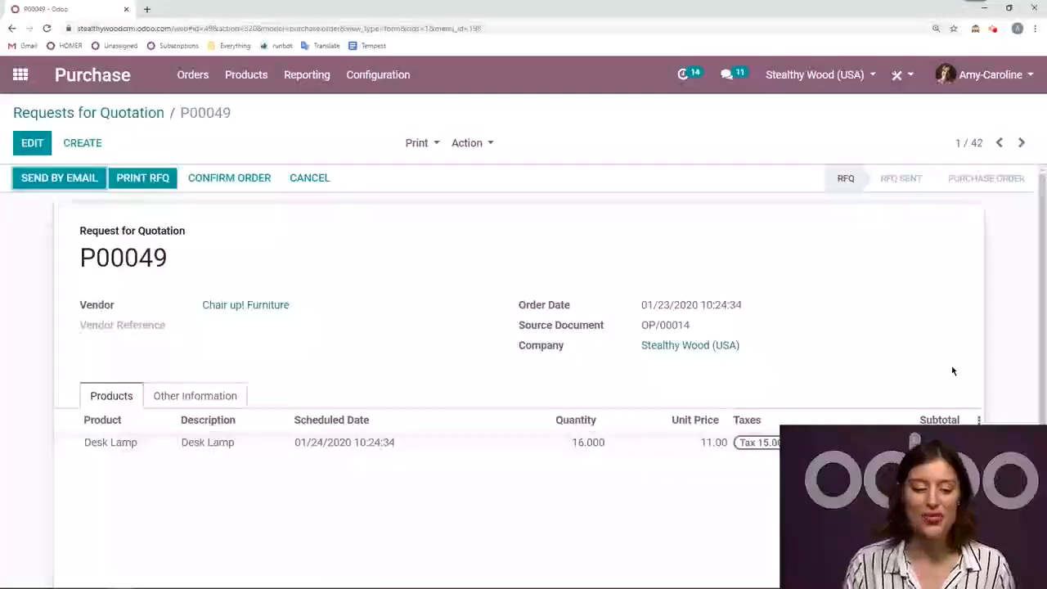
pyautogui.click(225, 180)
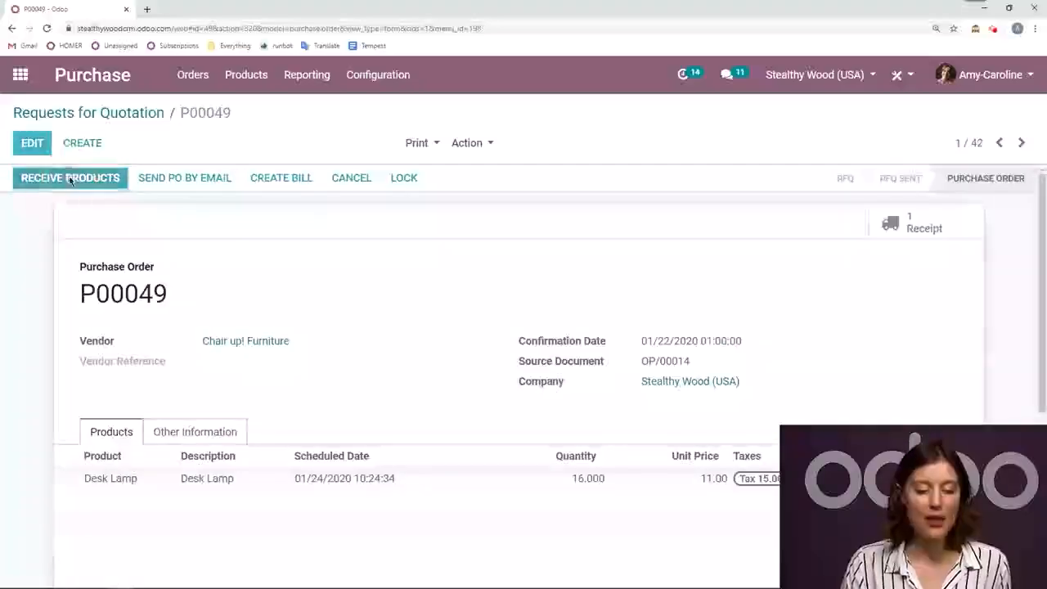
# - Receive the ordered Desk Lamps by validating the receipt as an immediate transfer of all quantities
pyautogui.click(70, 178)
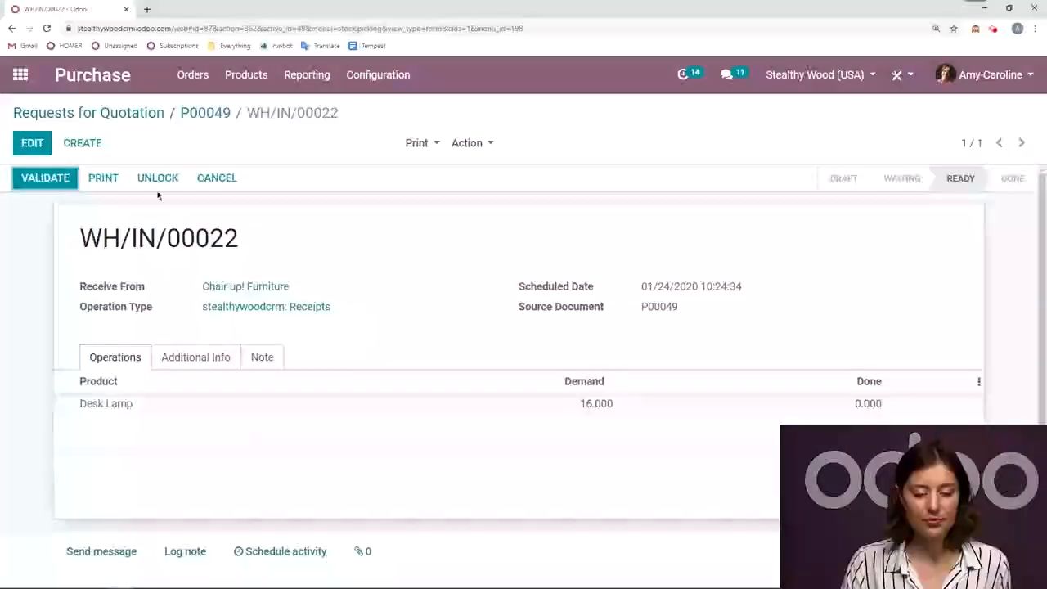
pyautogui.click(43, 180)
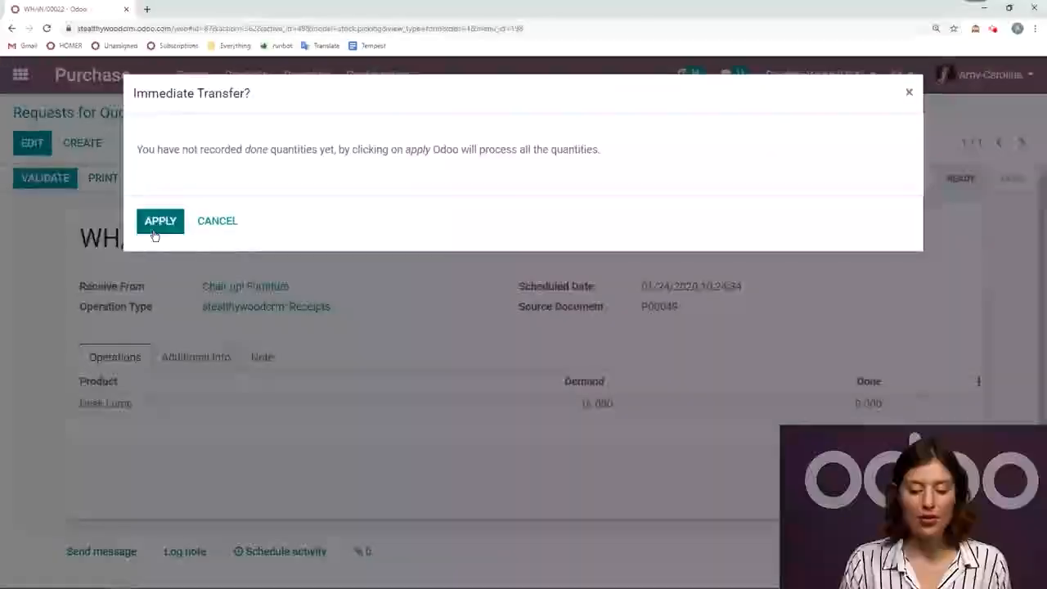
pyautogui.click(154, 235)
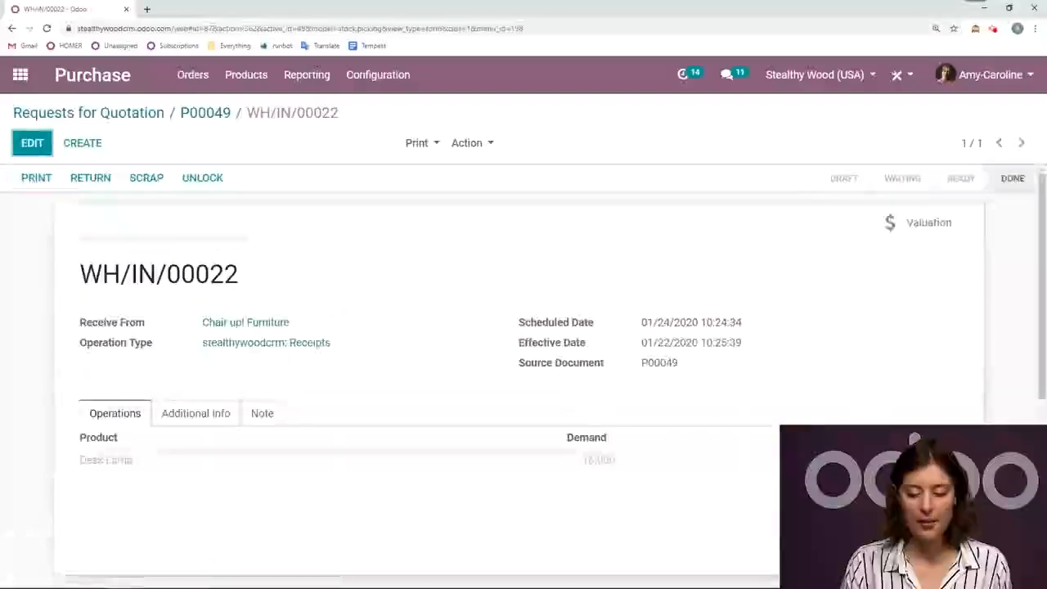
# - Switch to the Sales app and open the delivery order of the most recent Desk Lamp sales order
pyautogui.click(21, 75)
pyautogui.click(710, 219)
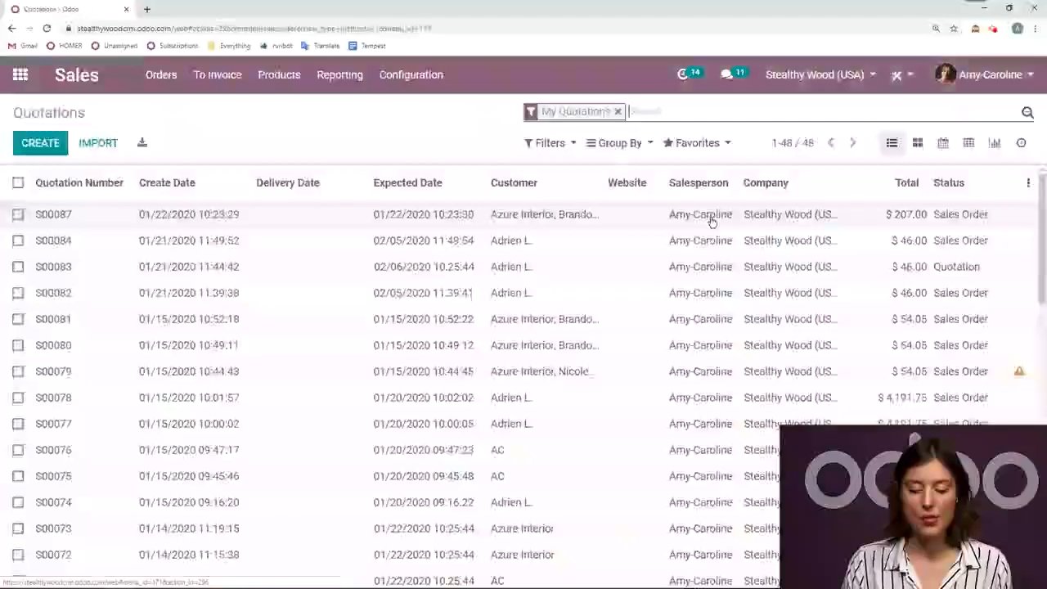
pyautogui.click(630, 221)
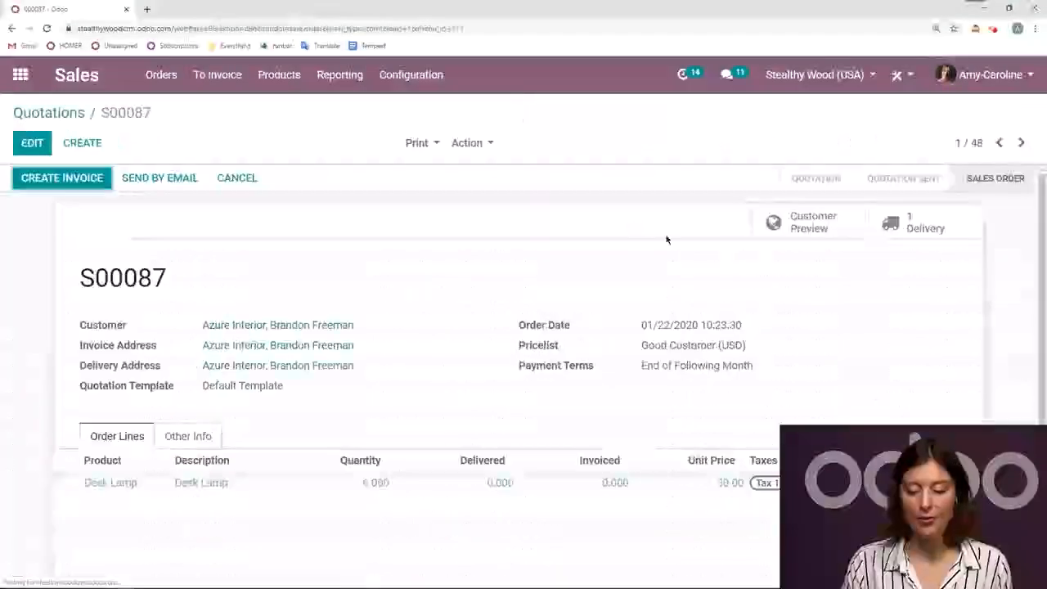
pyautogui.click(925, 220)
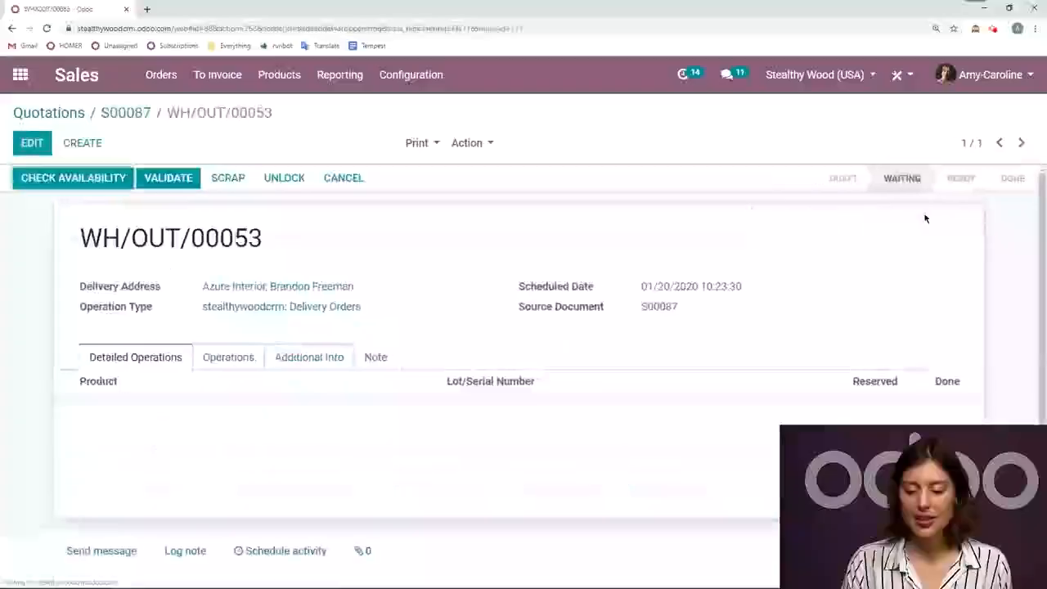
# - Check availability on the Desk Lamp delivery order and validate it as an immediate transfer of all quantities
pyautogui.click(93, 177)
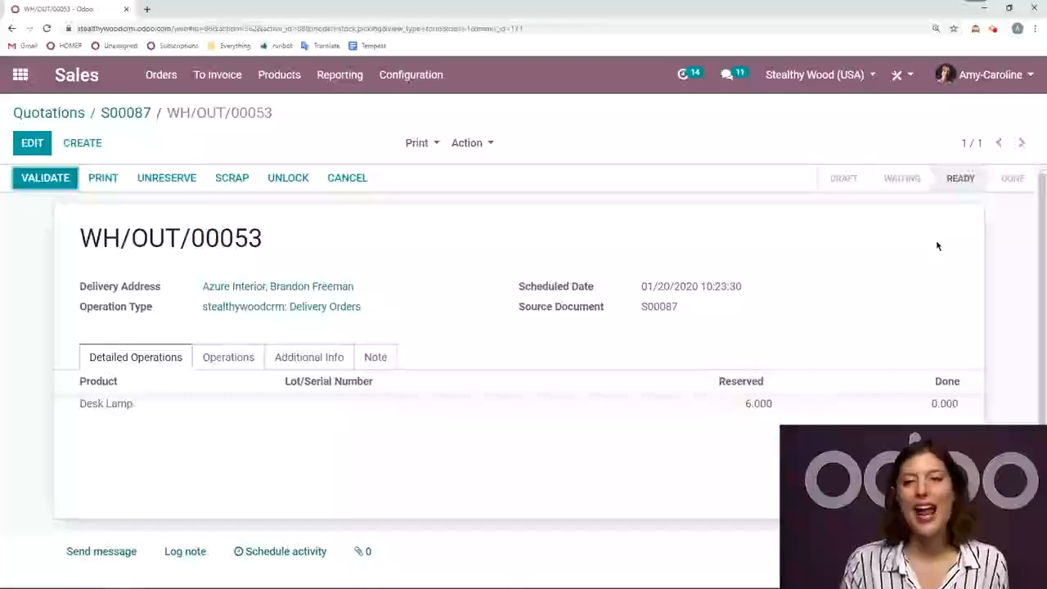
pyautogui.click(42, 180)
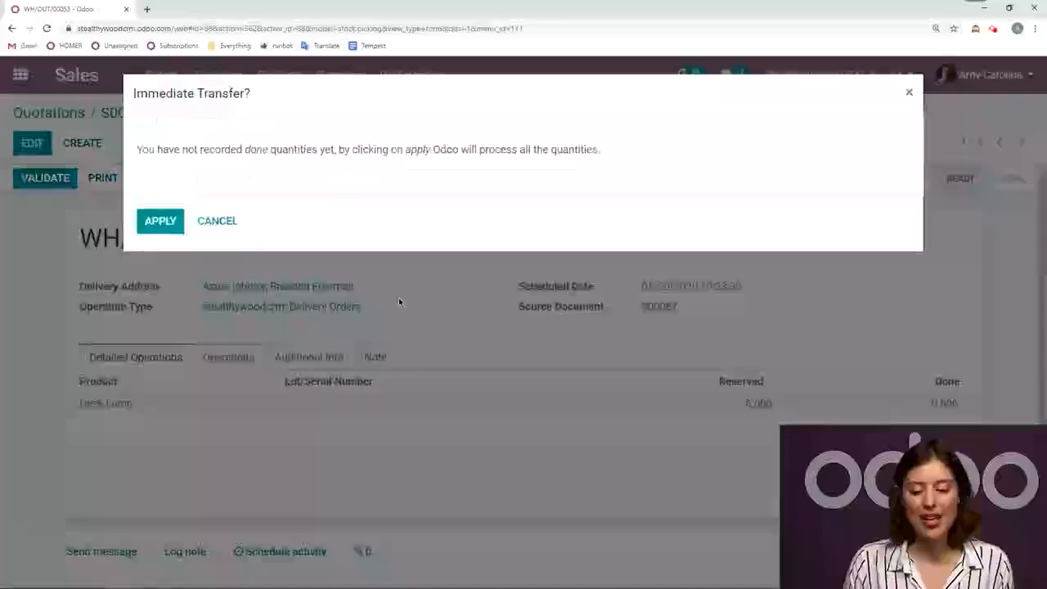
pyautogui.click(162, 227)
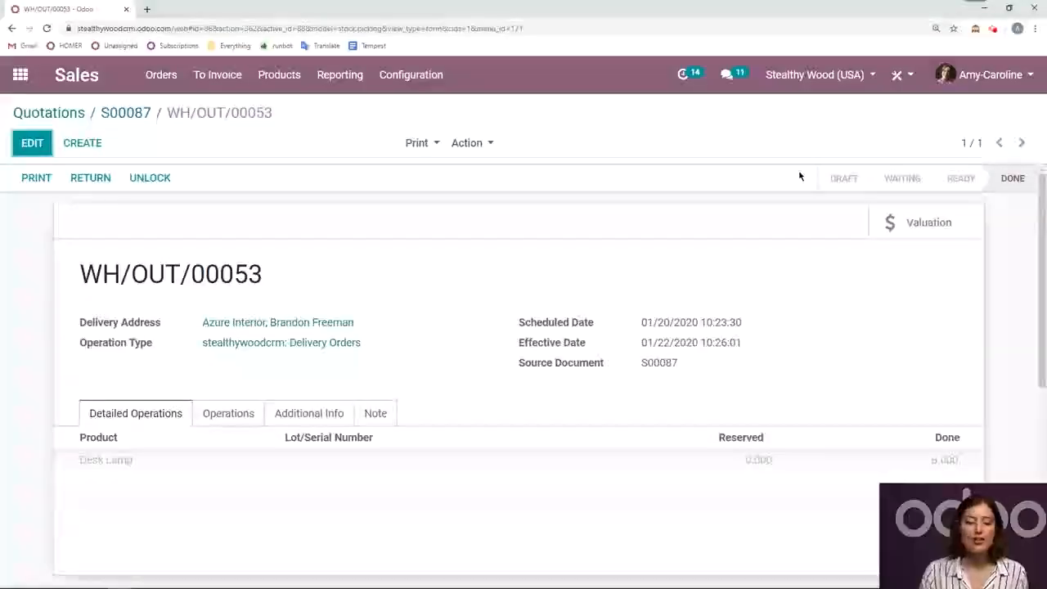
# - Switch to the Inventory app and locate the Run Scheduler operation
pyautogui.click(20, 75)
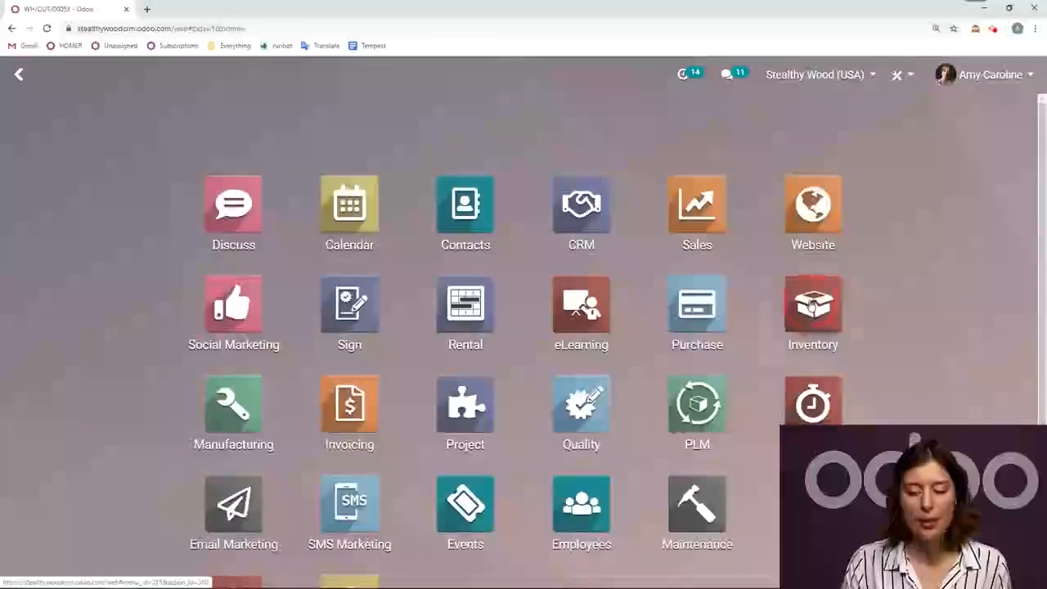
pyautogui.click(863, 315)
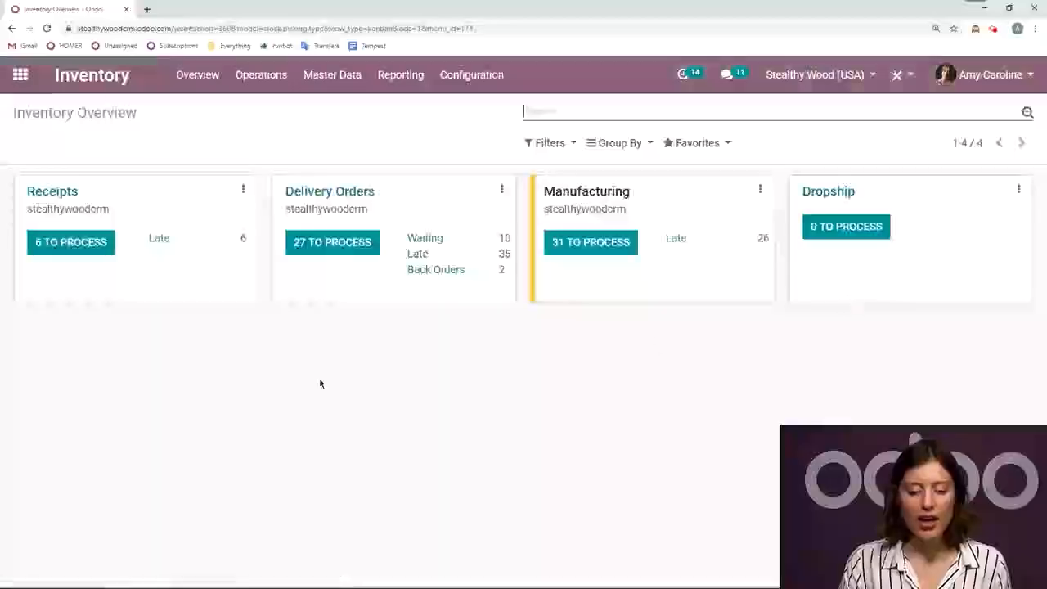
pyautogui.click(261, 75)
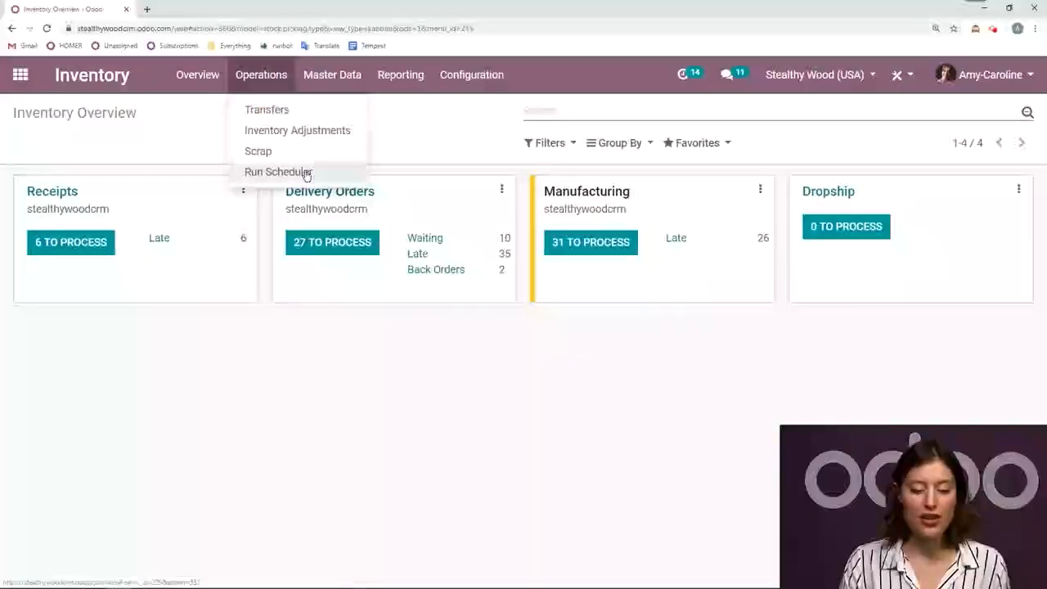
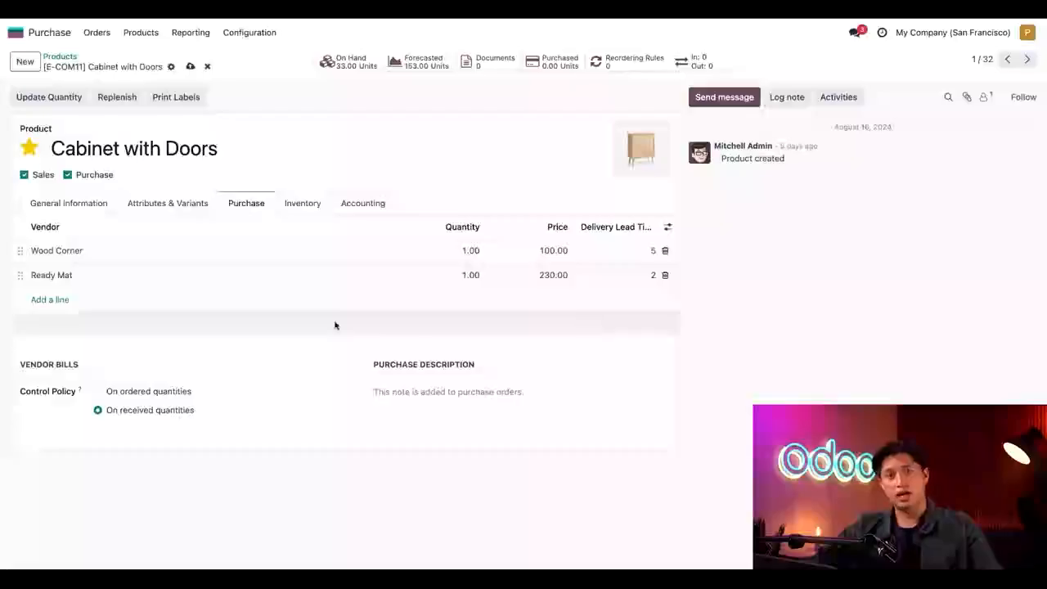
# - Add a vendor line for Wood Corner with a quantity of 10 to the Cabinet with Doors product
pyautogui.click(57, 301)
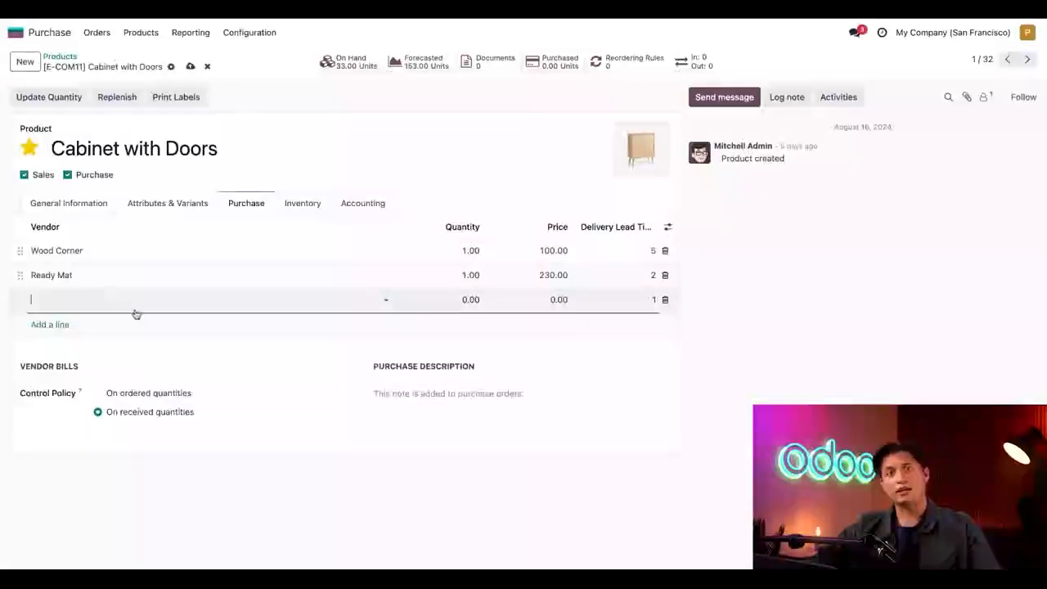
pyautogui.write('wood')
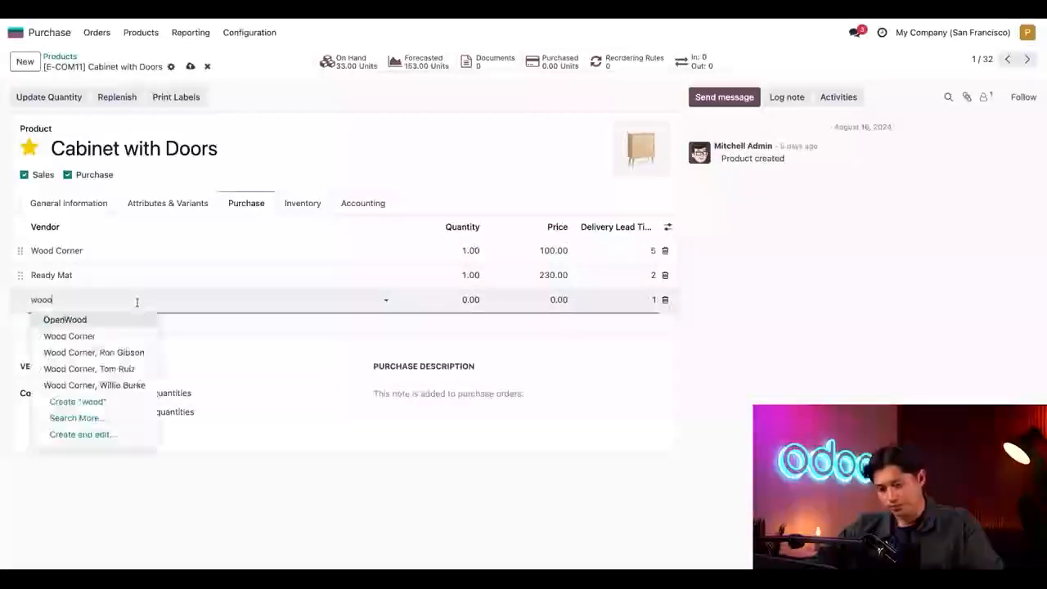
pyautogui.click(136, 337)
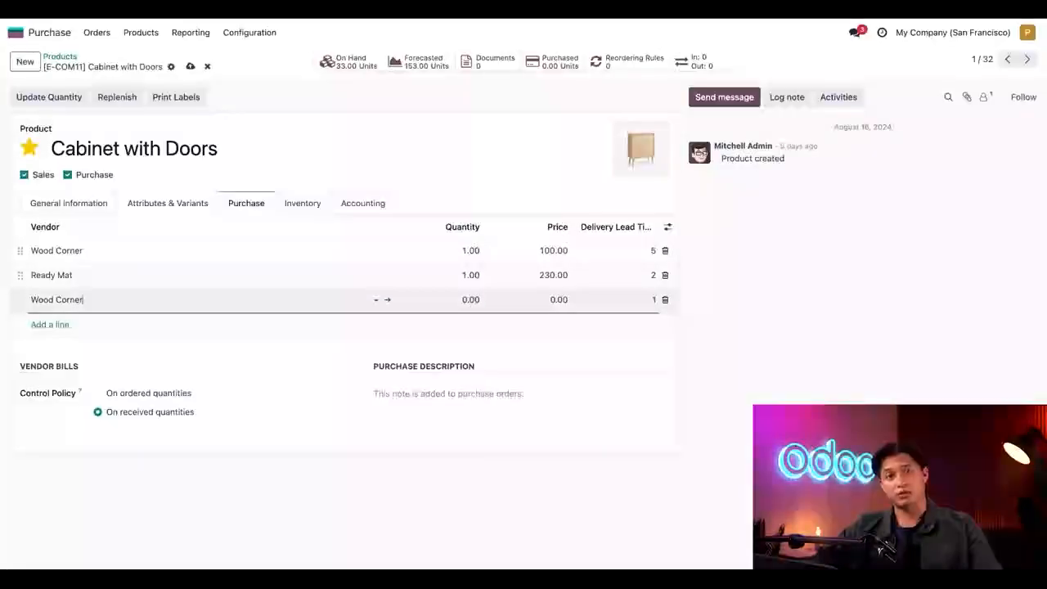
pyautogui.press('Tab')
pyautogui.write('10')
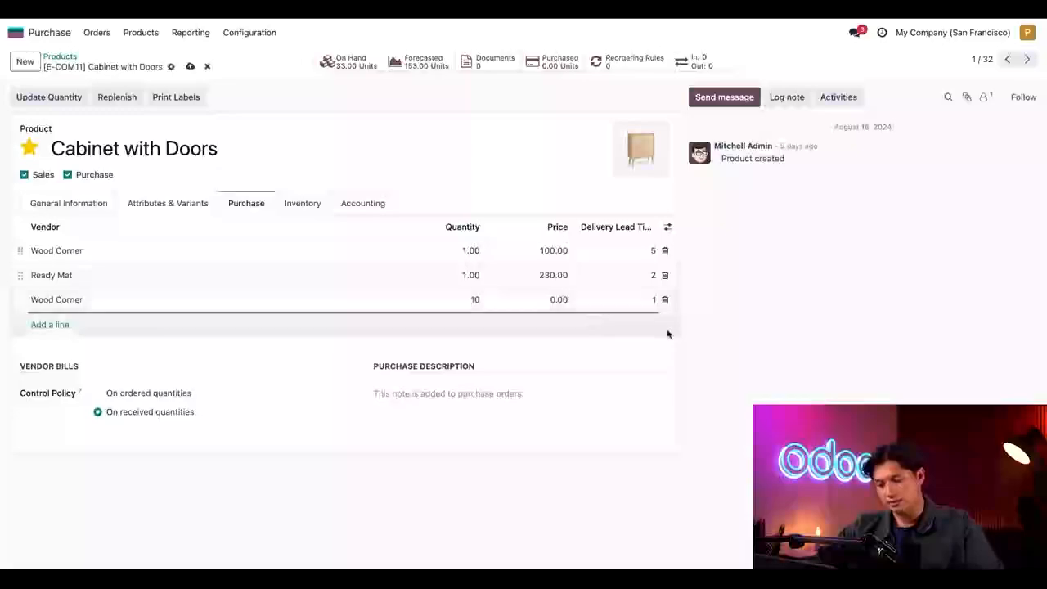
pyautogui.click(721, 345)
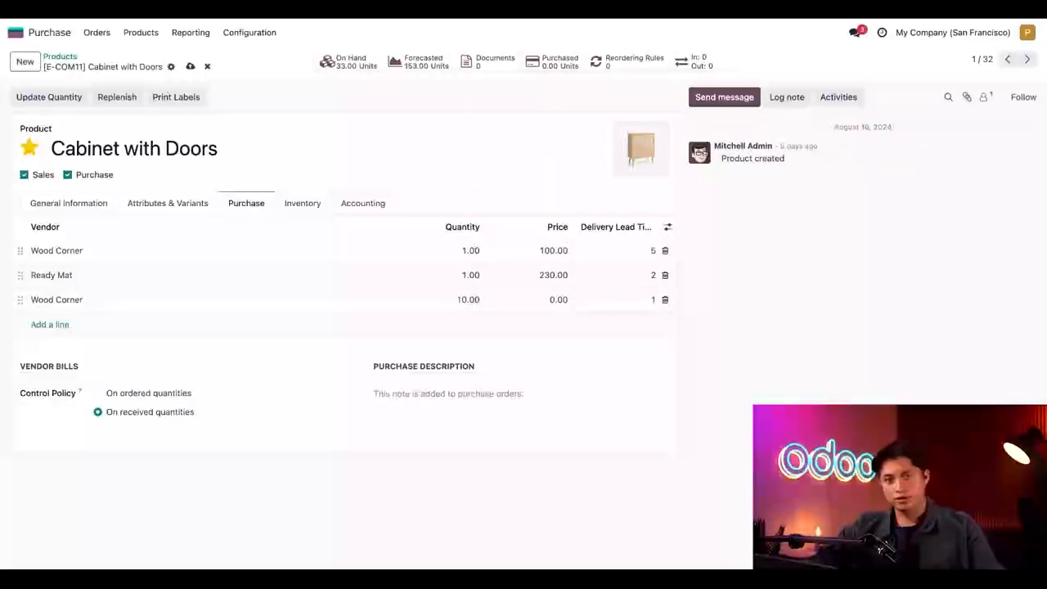
# - Set the price of the new Wood Corner vendor line to 100
pyautogui.click(557, 300)
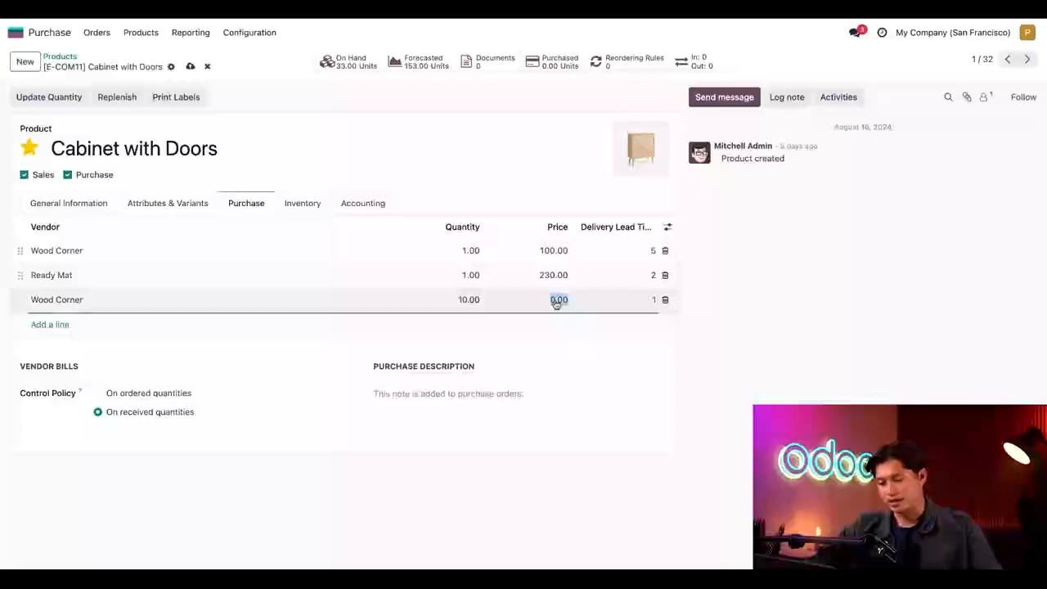
pyautogui.write('90')
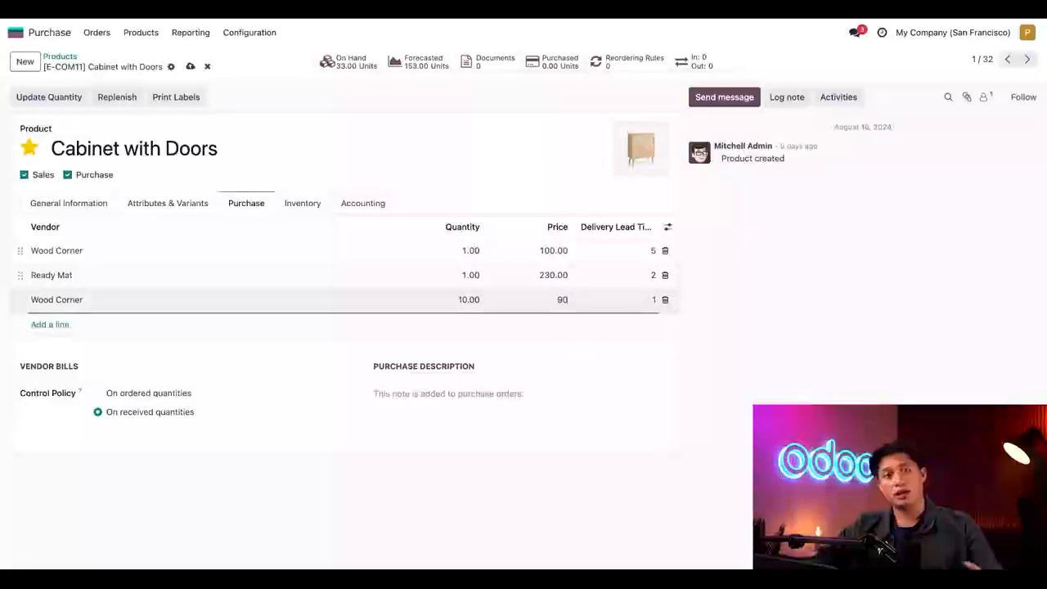
pyautogui.press('BackSpace')
pyautogui.press('BackSpace')
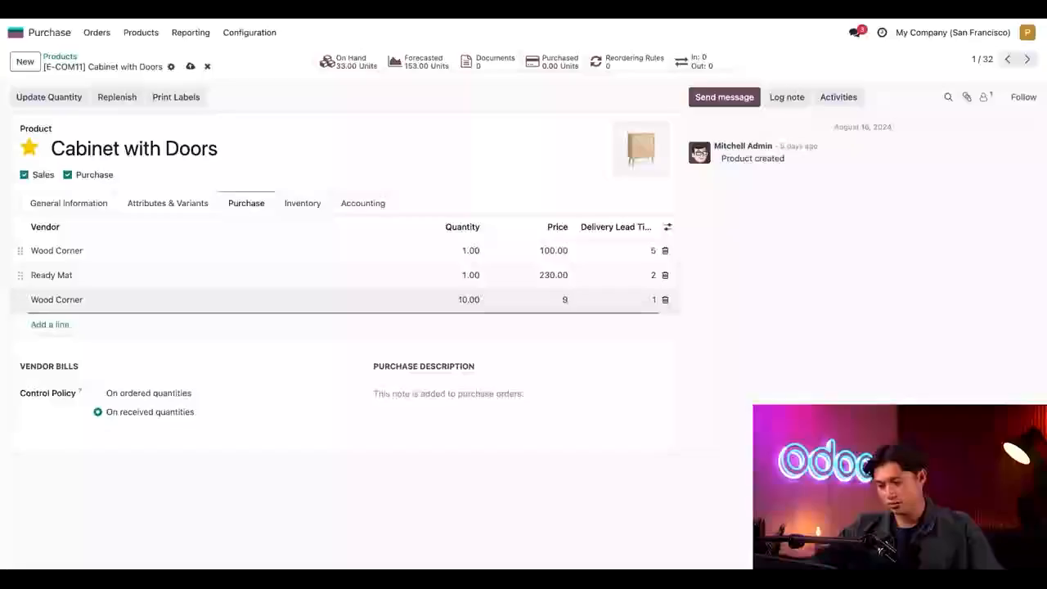
pyautogui.write('100')
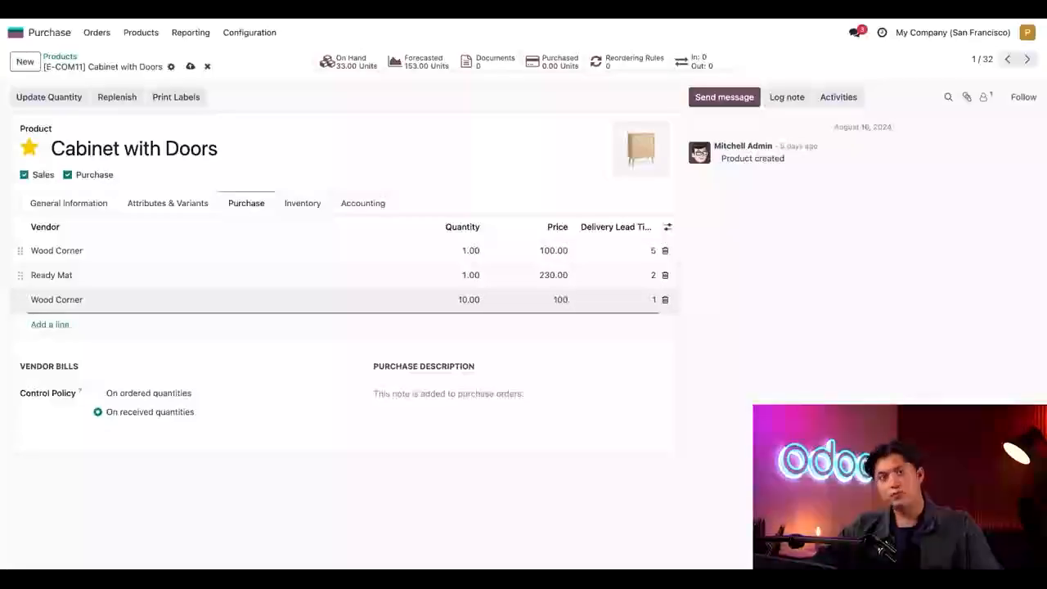
# - Show the Discount (%) column in the vendor list and set a 10% discount on the Wood Corner line with quantity 10
pyautogui.click(668, 230)
pyautogui.click(667, 231)
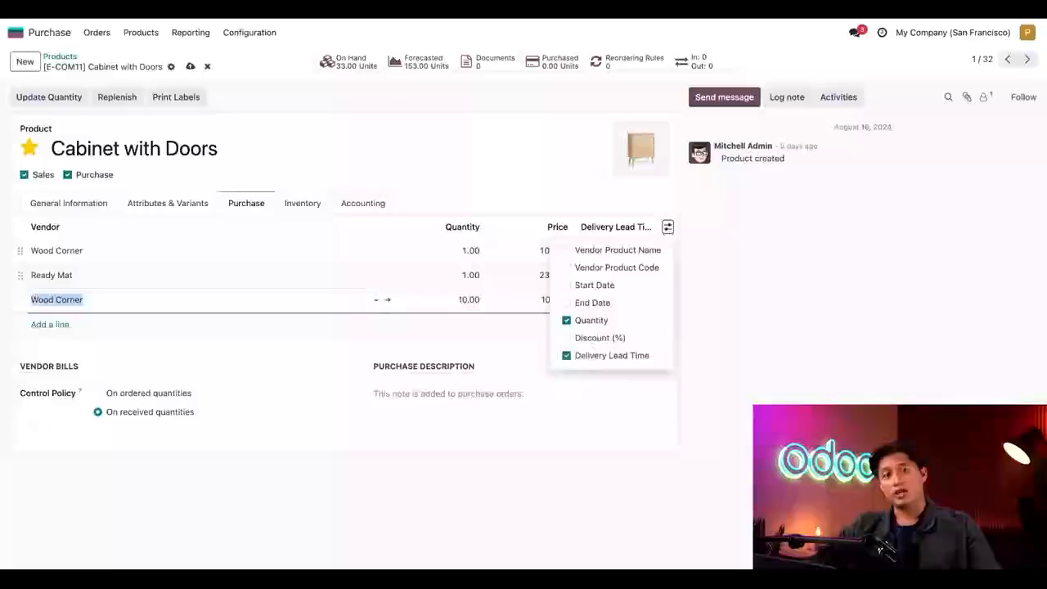
pyautogui.click(567, 338)
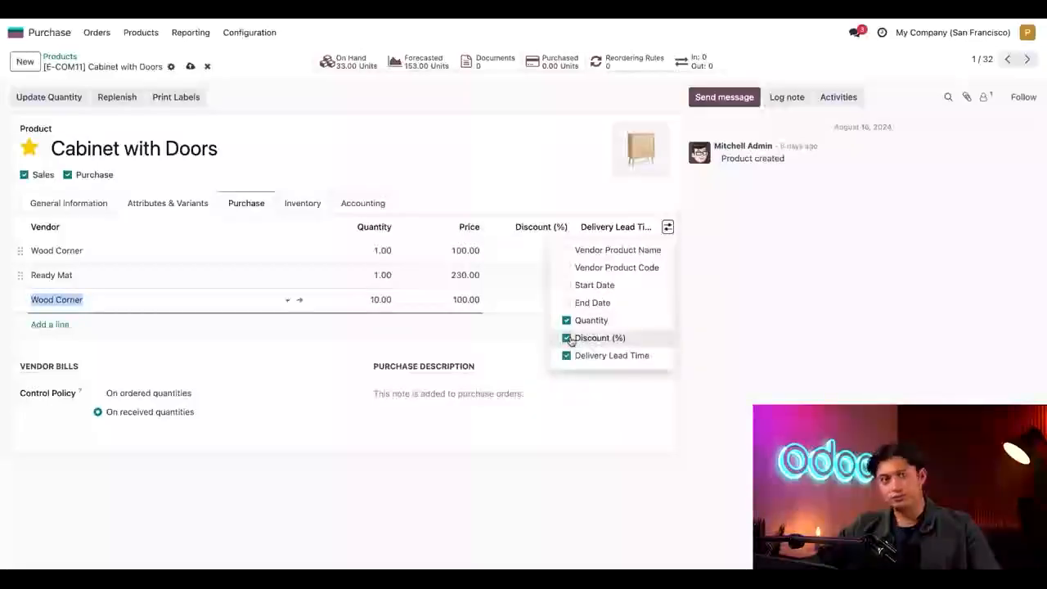
pyautogui.click(532, 336)
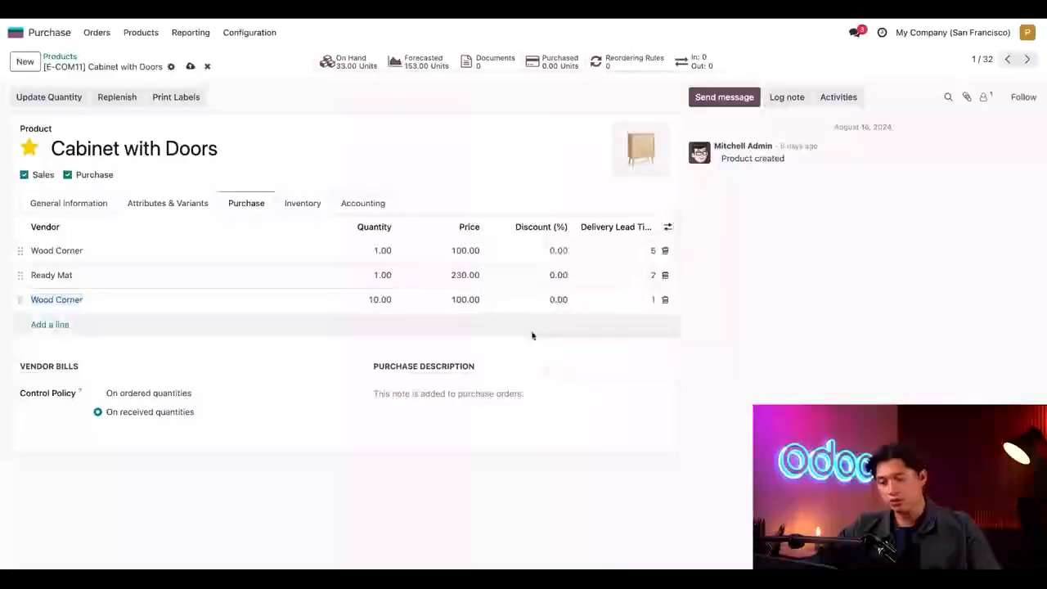
pyautogui.click(558, 300)
pyautogui.write('10')
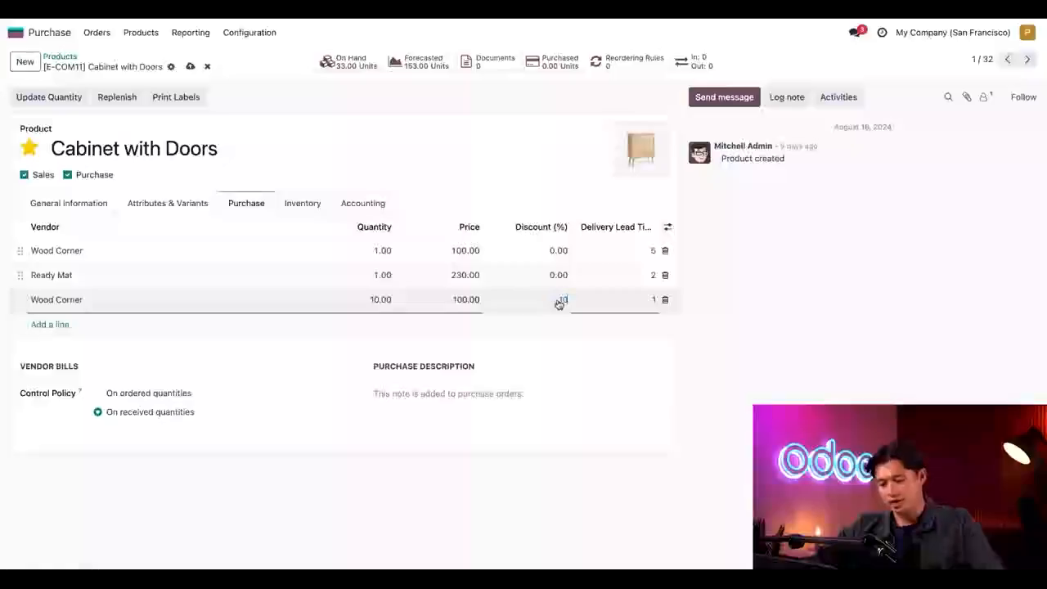
pyautogui.click(679, 315)
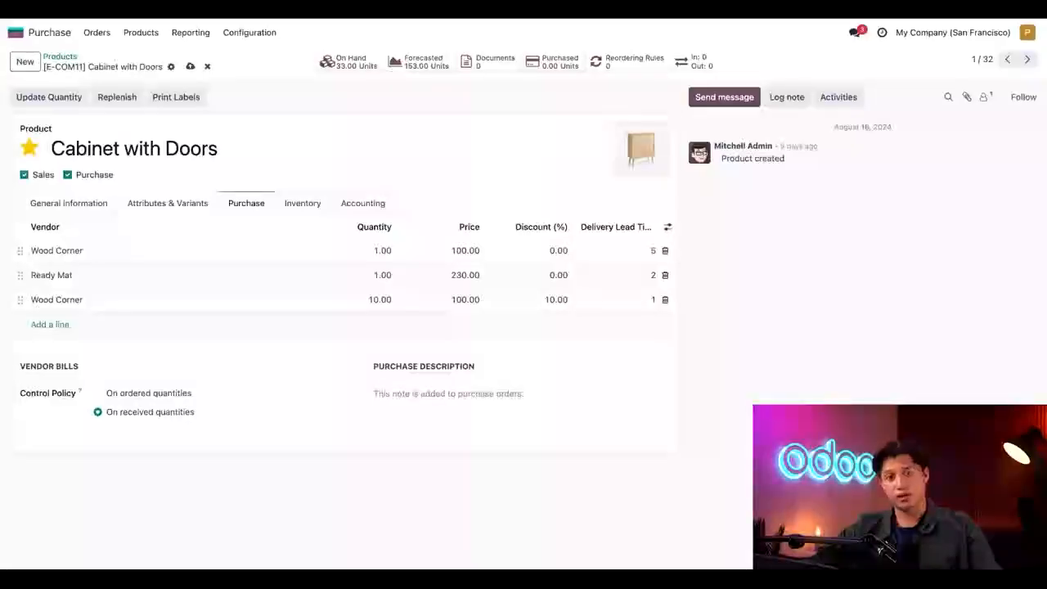
# - Export the three Wood Corner vendor pricelist records for the Large Cabinet in XLSX format with the default fields
pyautogui.click(244, 34)
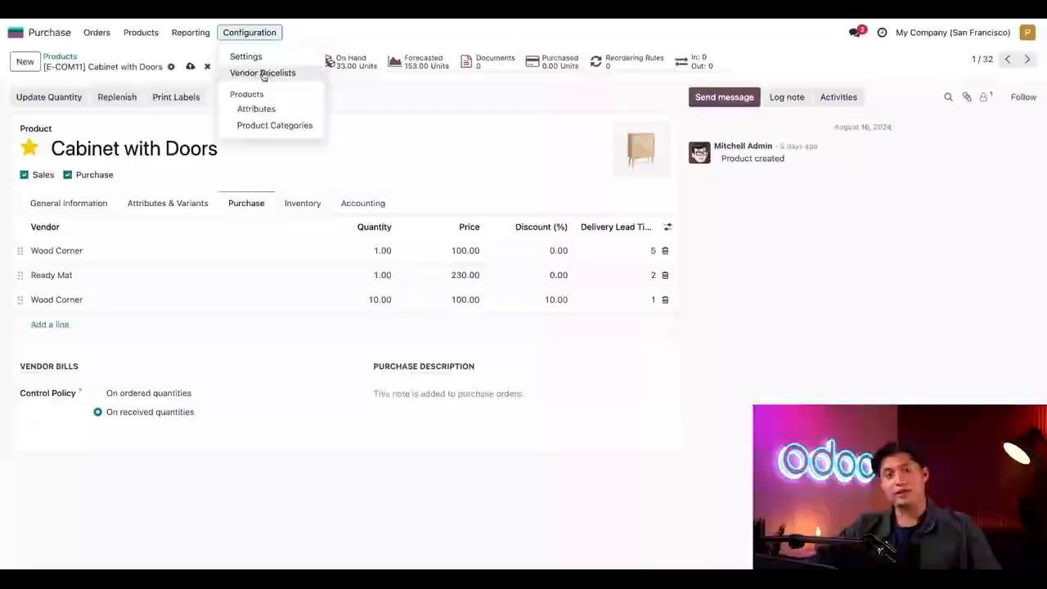
pyautogui.click(262, 74)
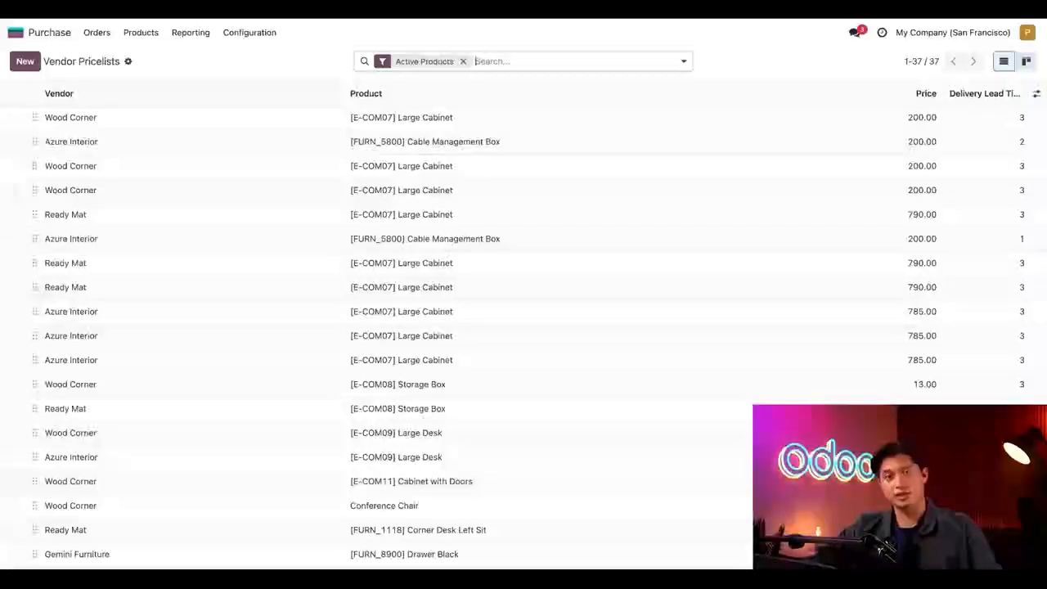
pyautogui.click(14, 117)
pyautogui.click(14, 167)
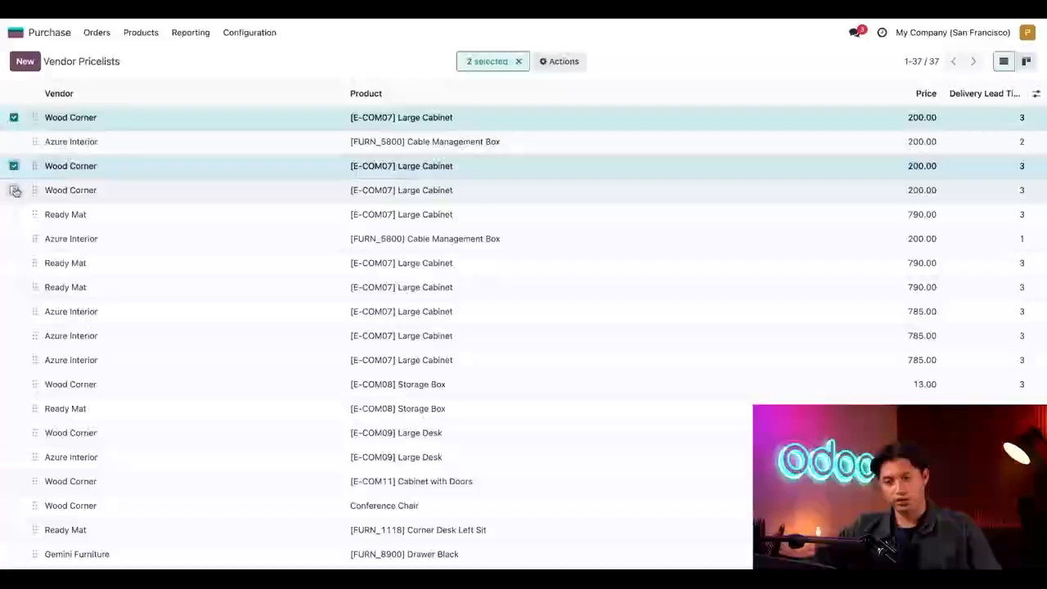
pyautogui.click(14, 190)
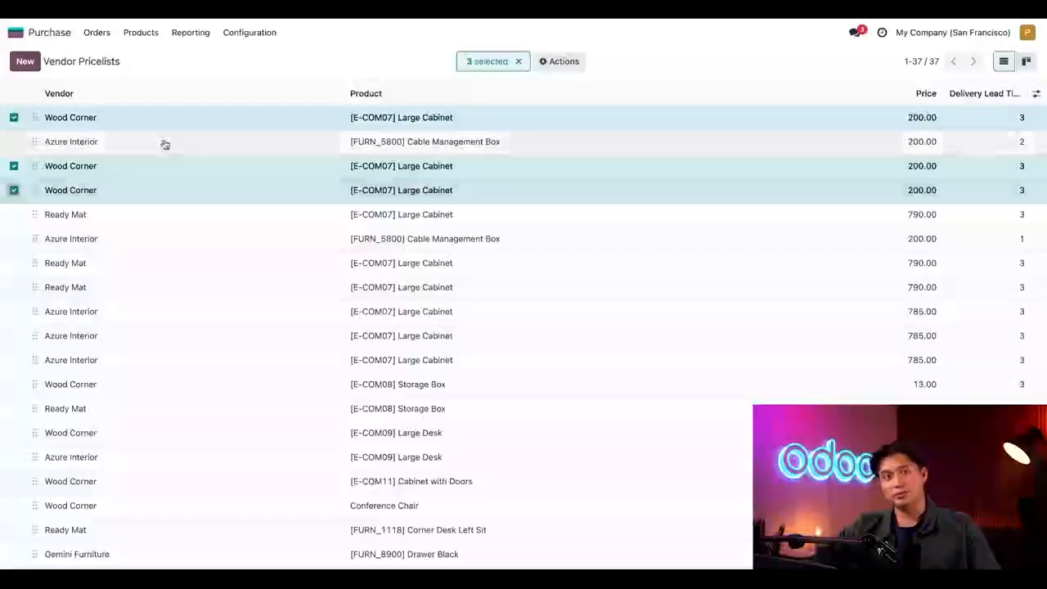
pyautogui.click(556, 63)
pyautogui.click(571, 87)
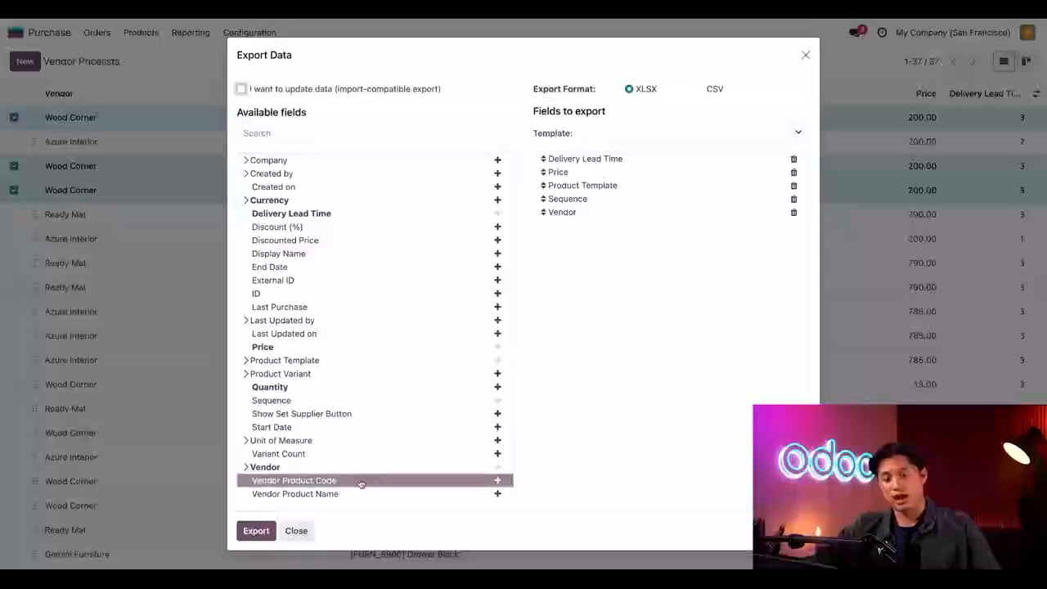
pyautogui.click(263, 533)
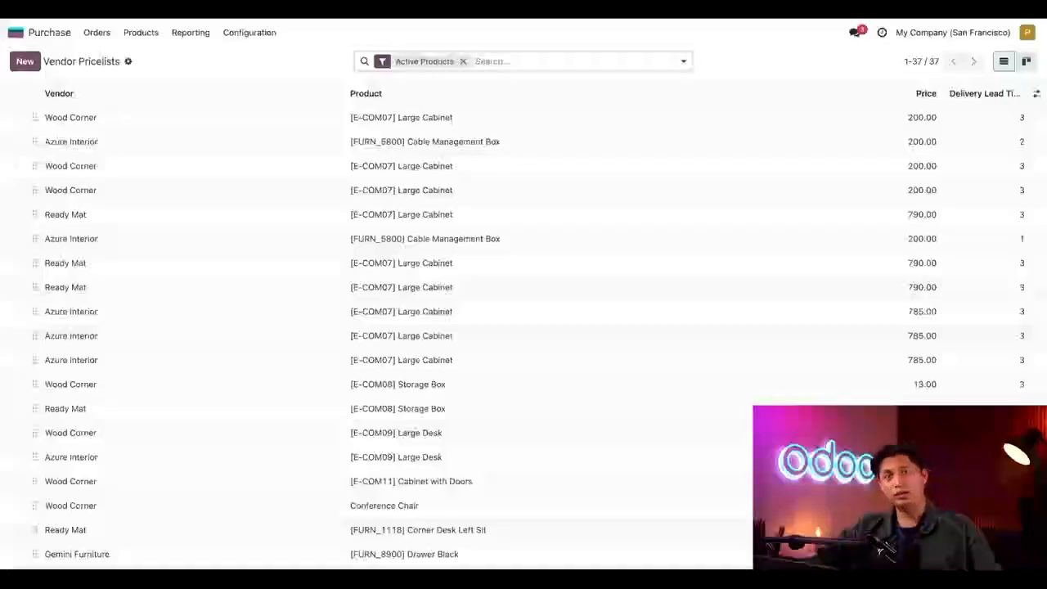
# - Import the supplier pricelist spreadsheet into the vendor pricelists, using its first row as header and the matched fields
pyautogui.click(129, 62)
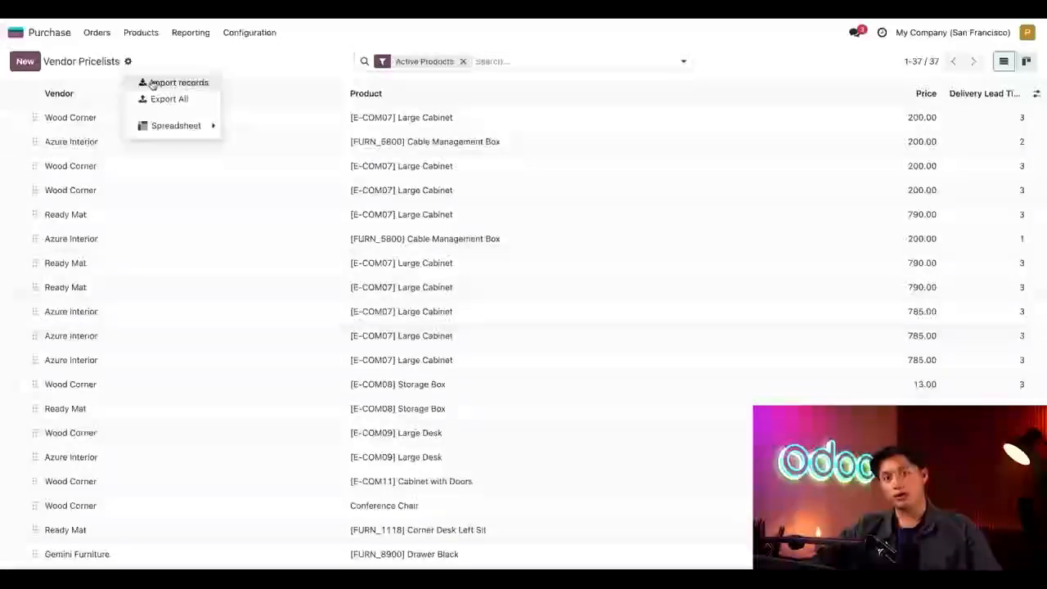
pyautogui.click(153, 84)
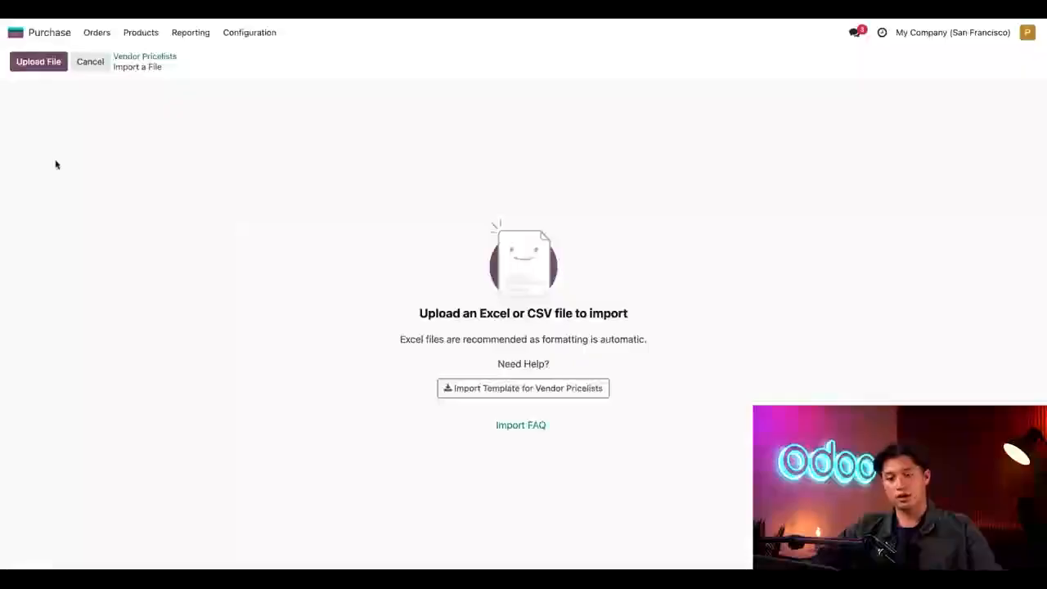
pyautogui.click(43, 63)
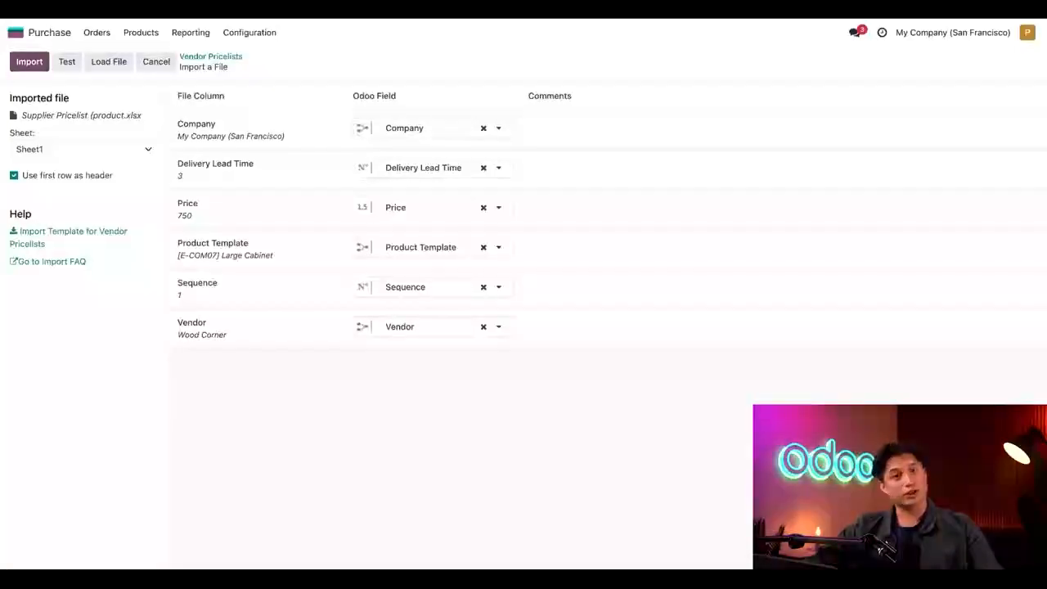
pyautogui.click(29, 66)
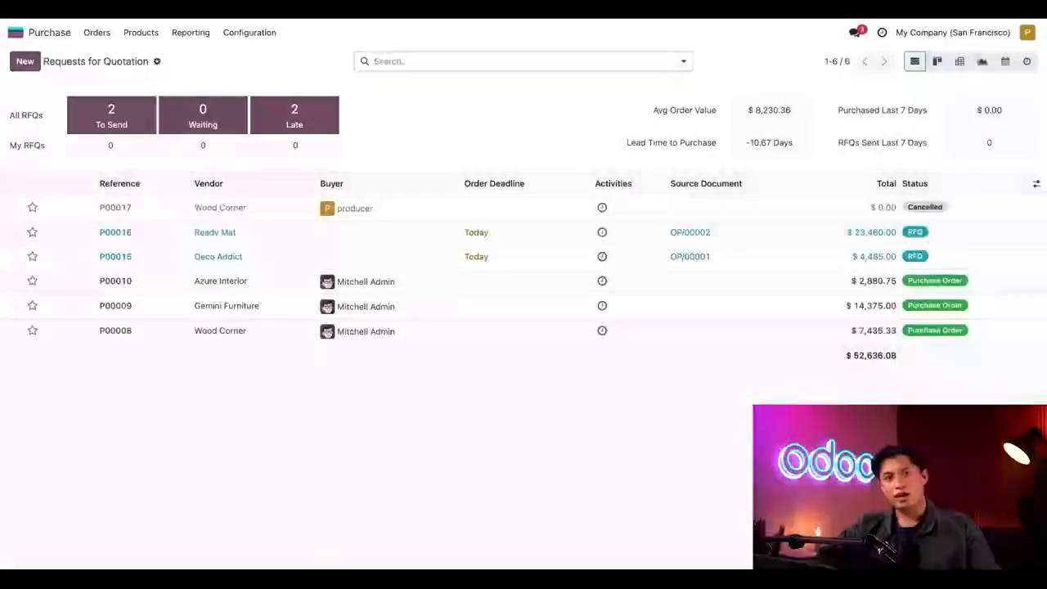
# - Create a request for quotation to the vendor Wood Corner for 10 units of Cabinet with Doors
pyautogui.click(33, 64)
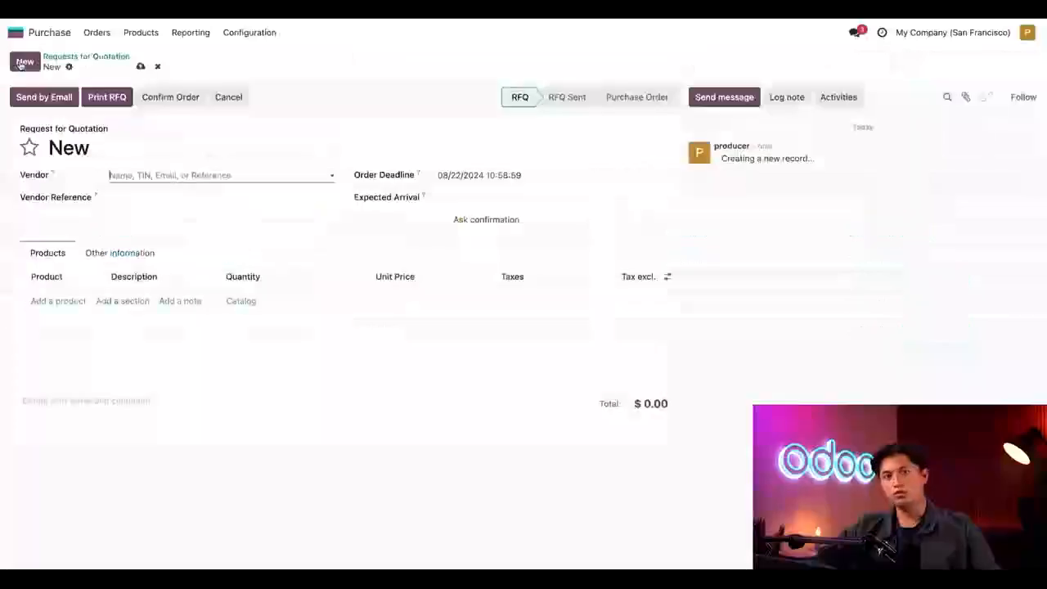
pyautogui.click(146, 171)
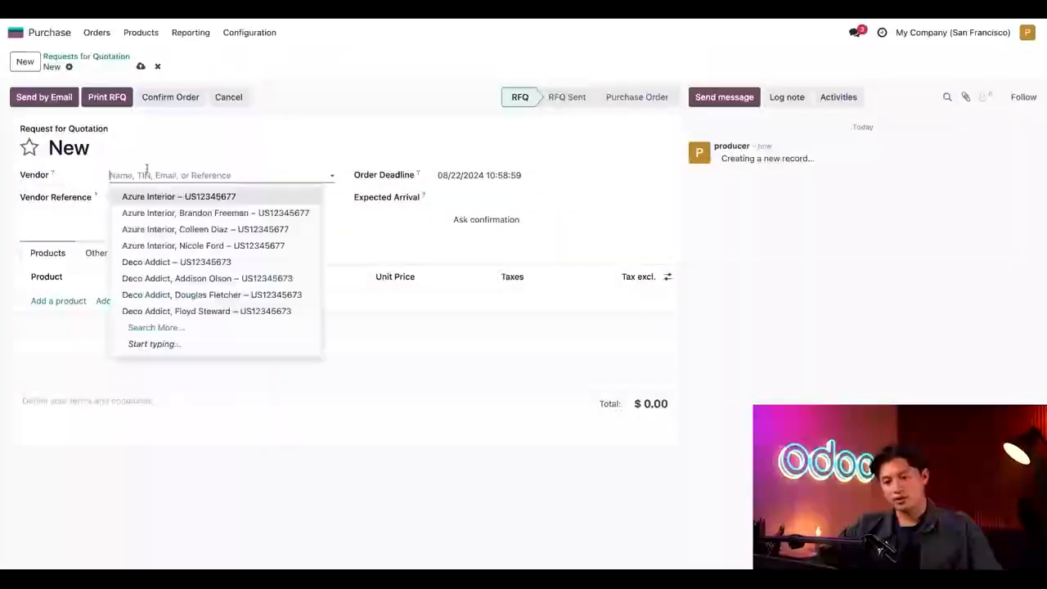
pyautogui.write('wood')
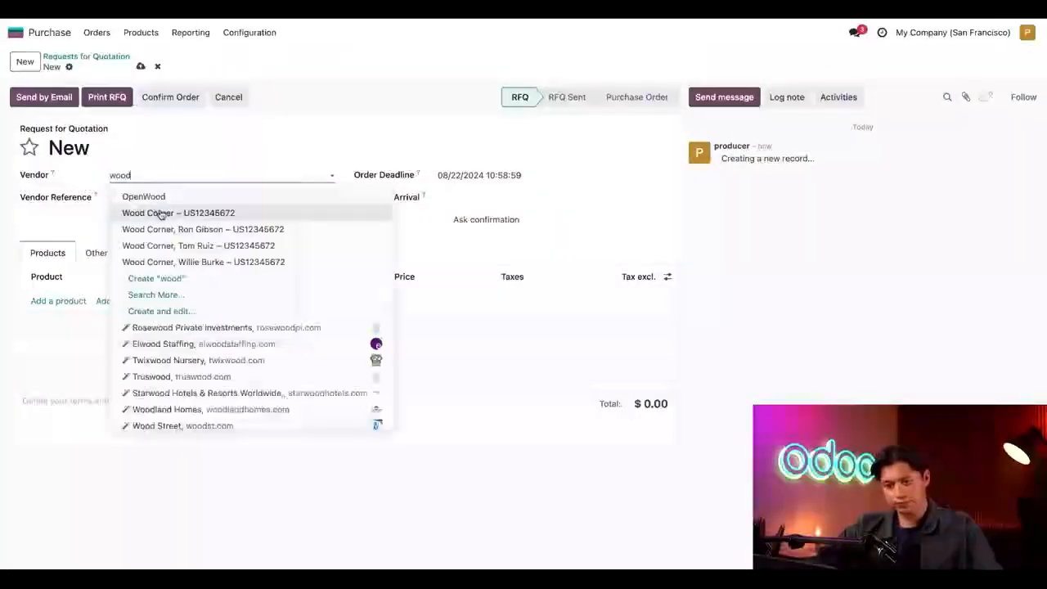
pyautogui.click(157, 212)
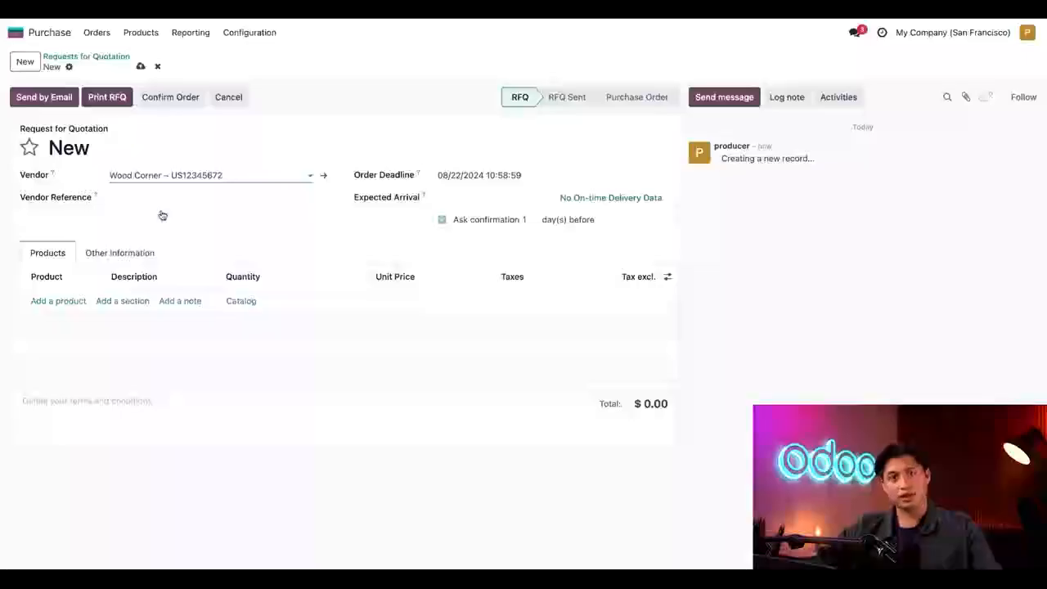
pyautogui.click(66, 300)
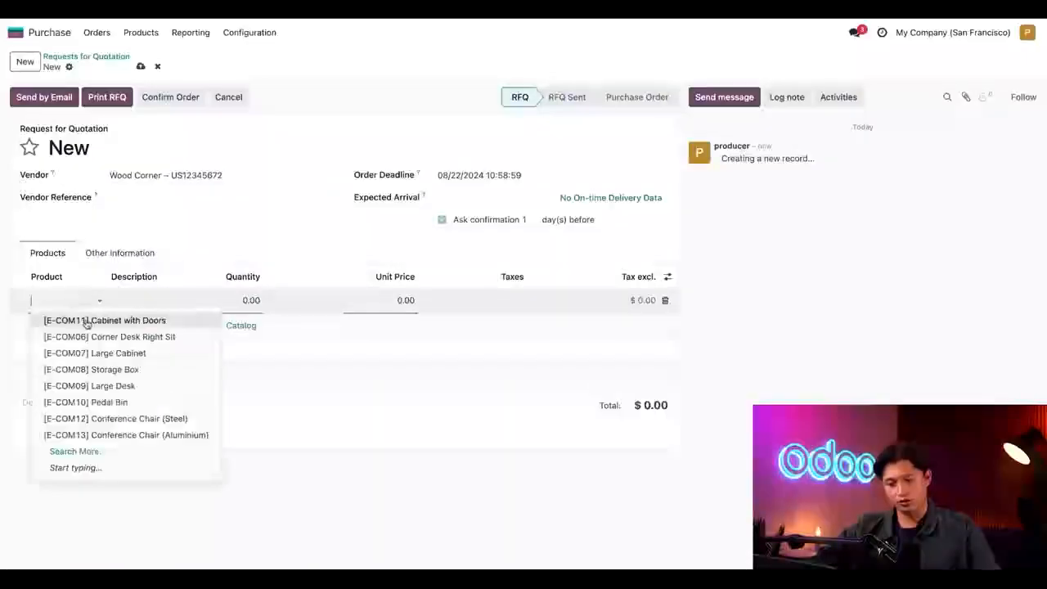
pyautogui.click(87, 320)
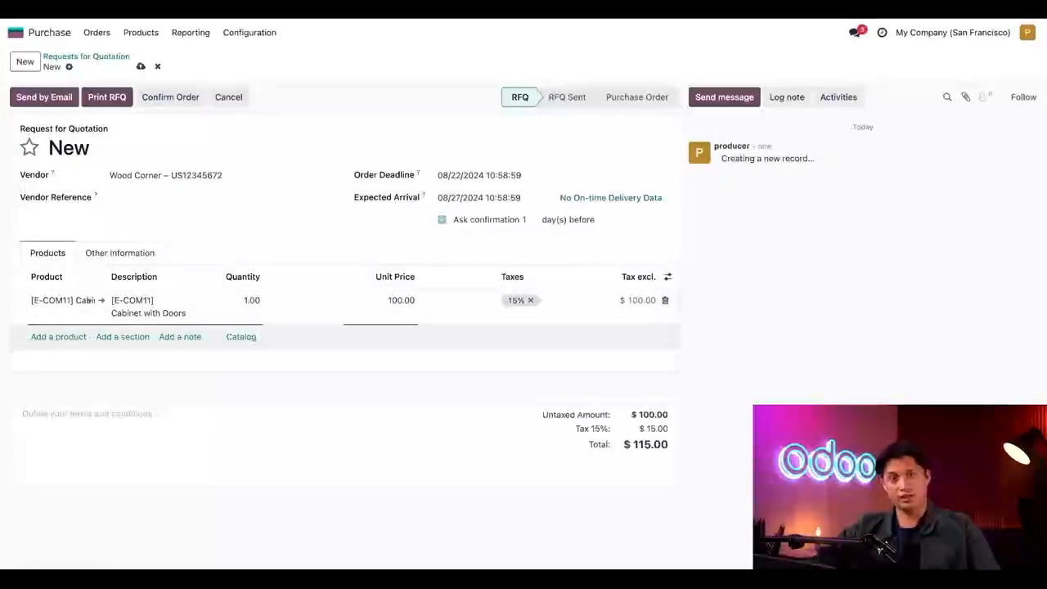
pyautogui.click(248, 300)
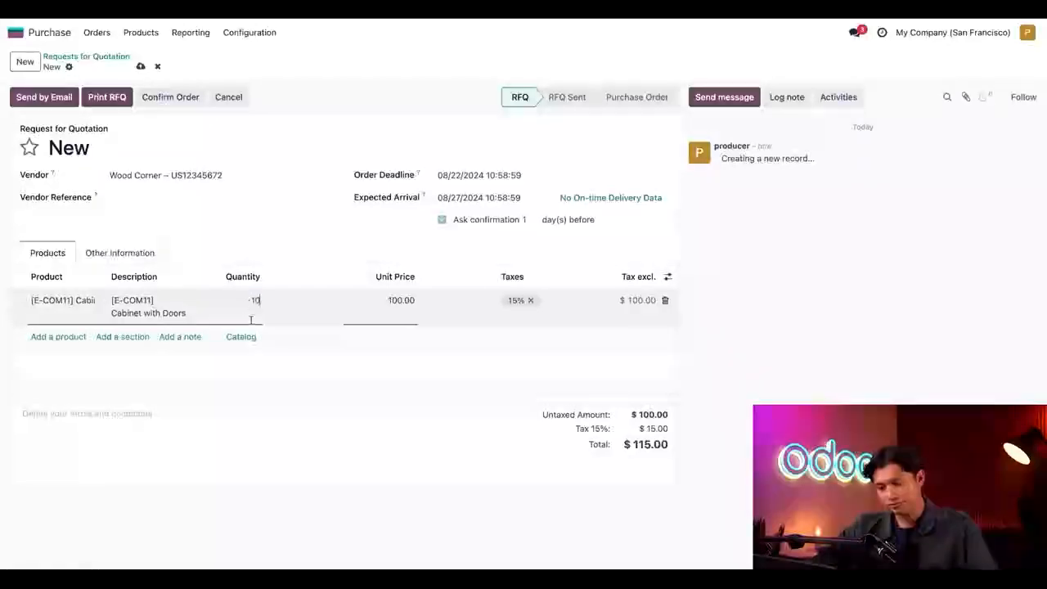
pyautogui.click(313, 447)
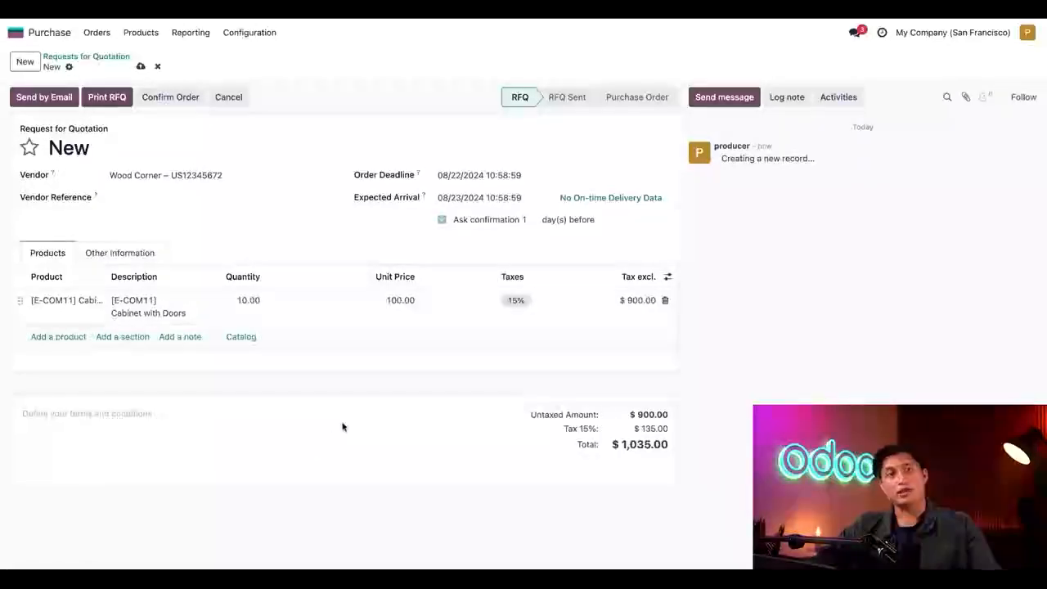
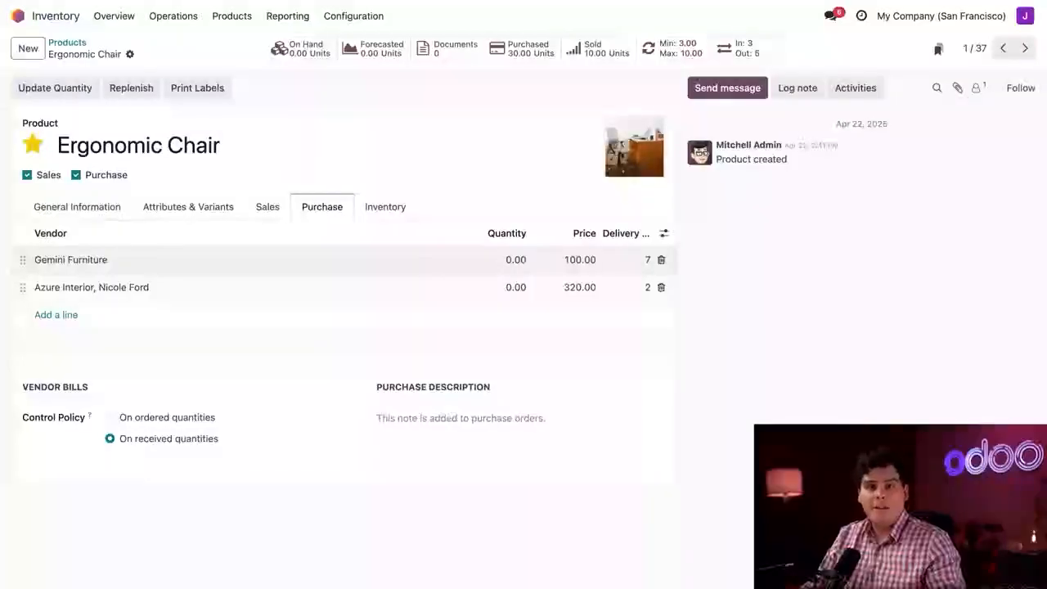
# - Examine the Security Lead Time for Purchase and Days to Purchase options in the Inventory settings
pyautogui.click(354, 16)
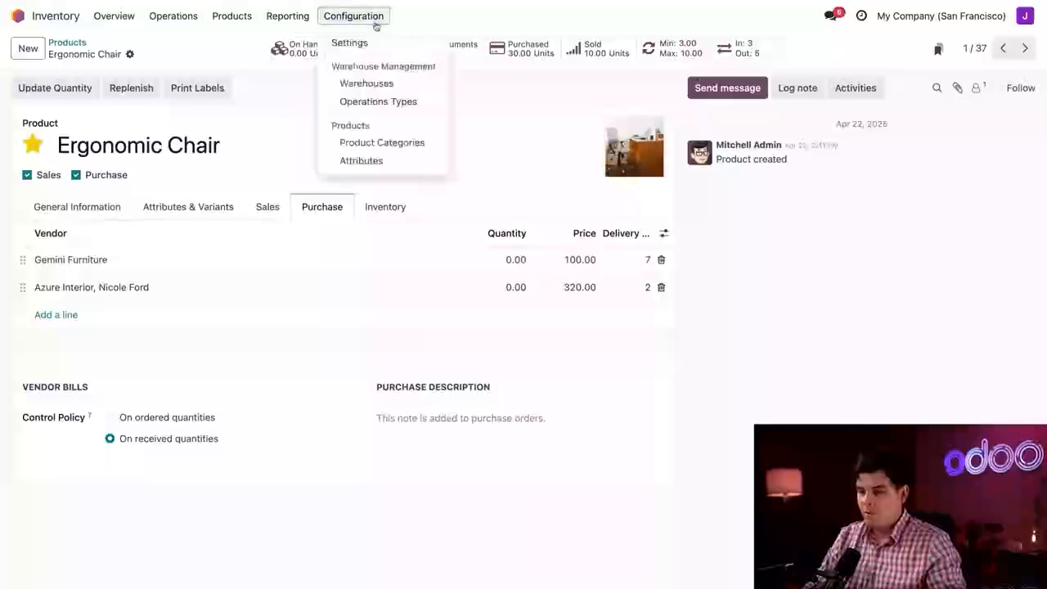
pyautogui.click(350, 43)
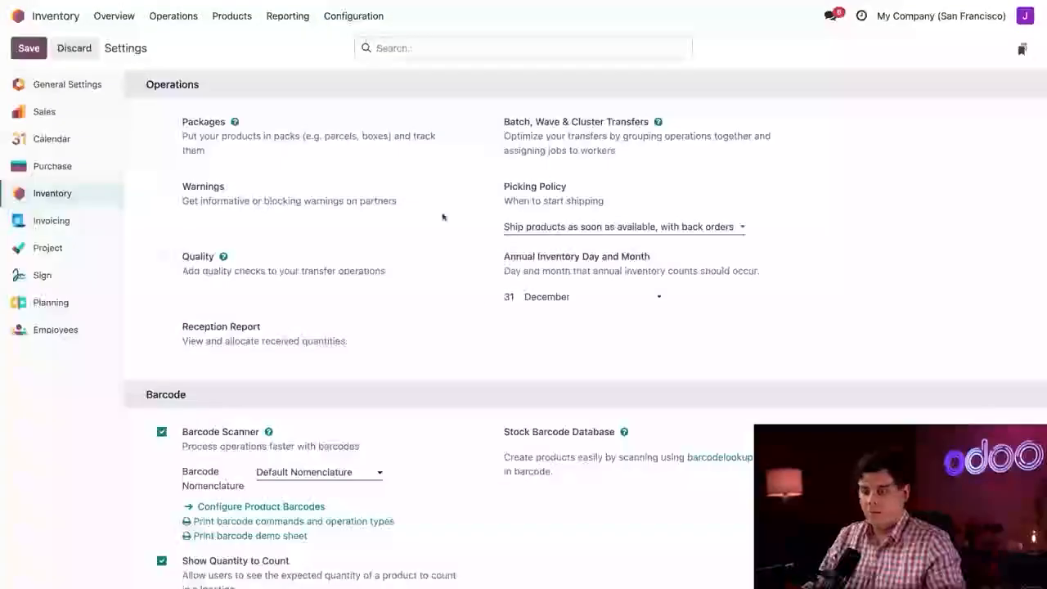
pyautogui.scroll(-2, 491, 344)
pyautogui.scroll(-10, 513, 405)
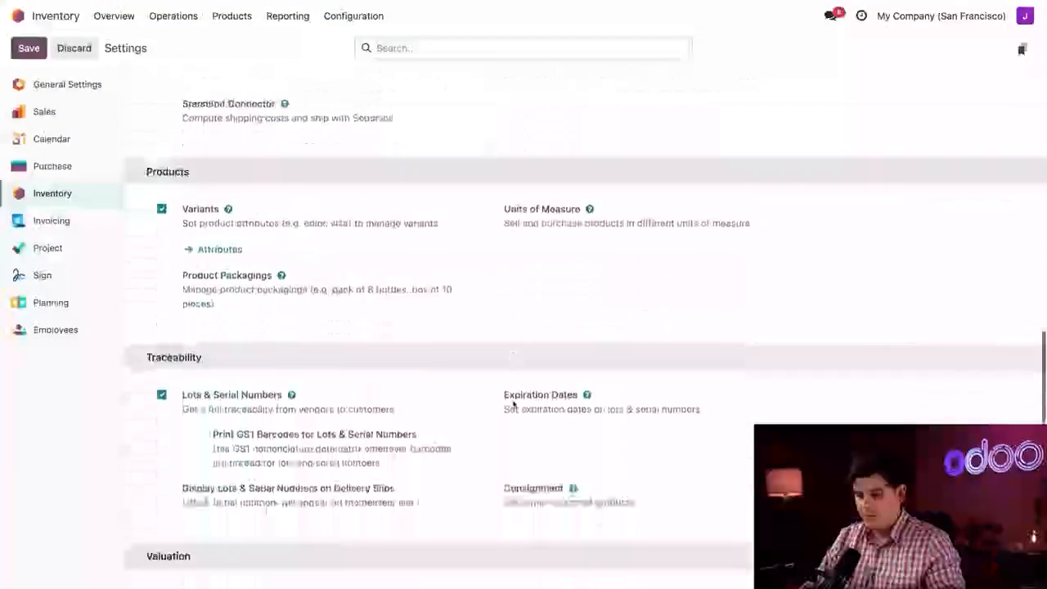
pyautogui.scroll(-5, 458, 428)
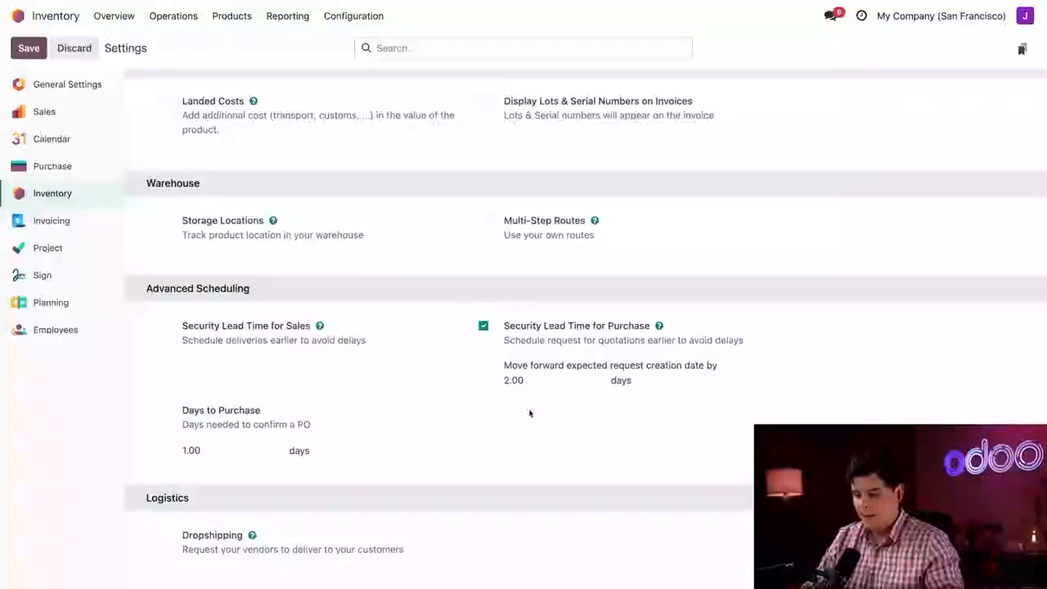
pyautogui.moveTo(538, 379)
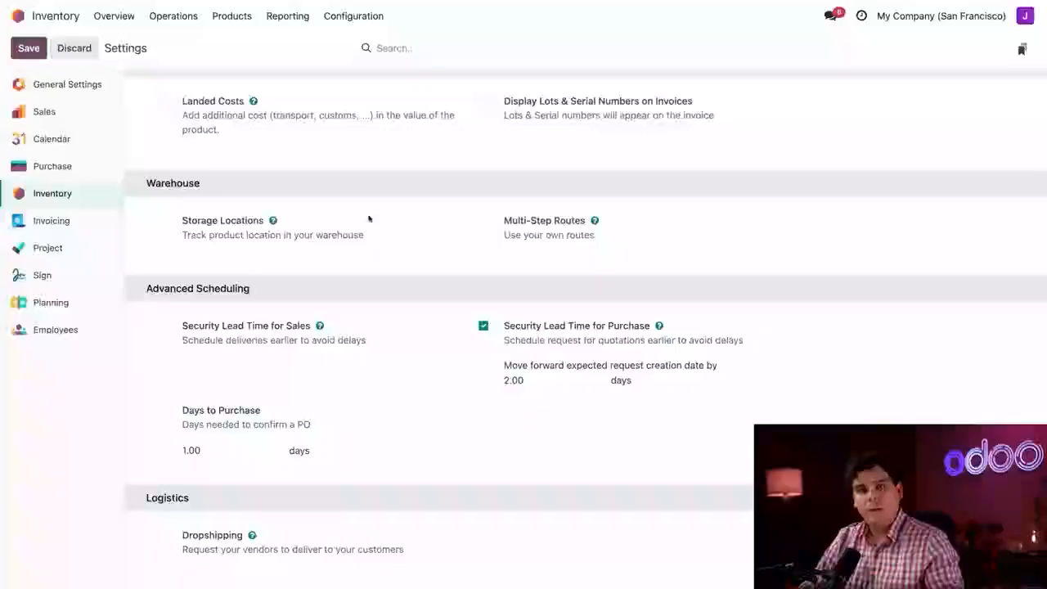
# - Review the replenishment lead times of the Ergonomic Chair and order its replenishment
pyautogui.click(172, 16)
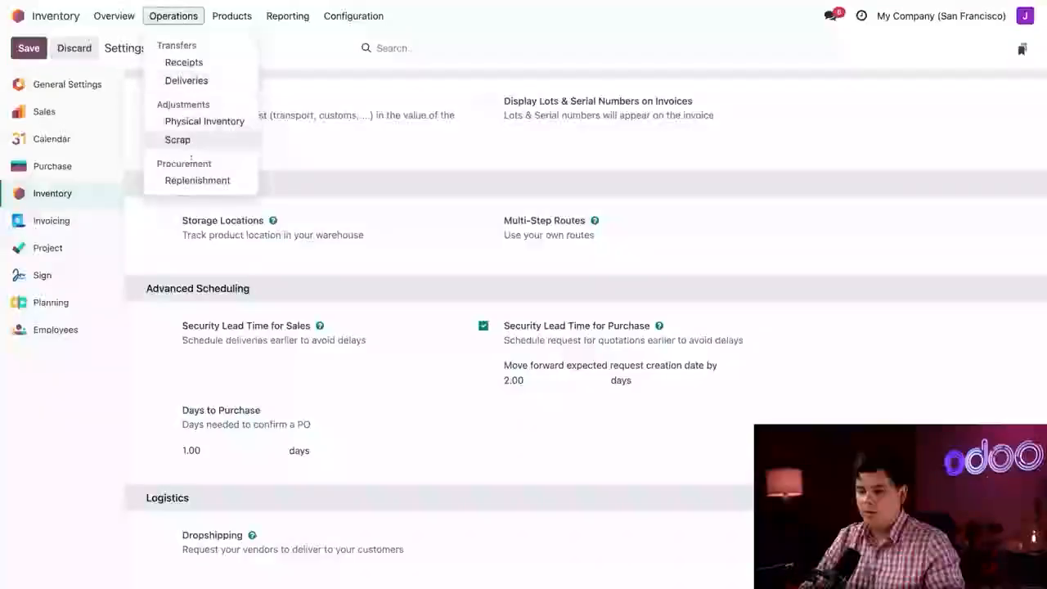
pyautogui.click(196, 180)
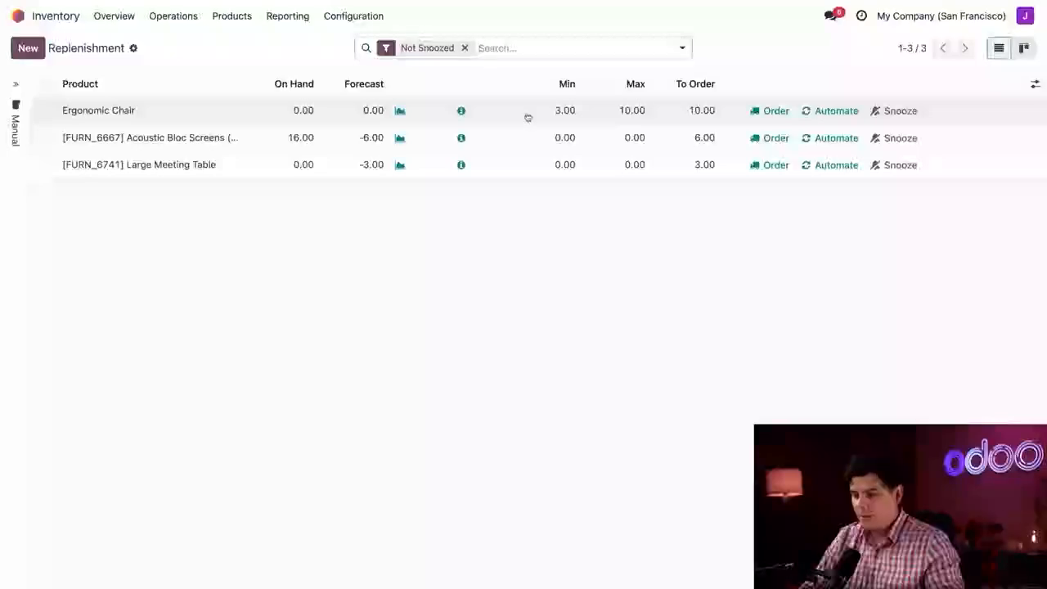
pyautogui.click(460, 110)
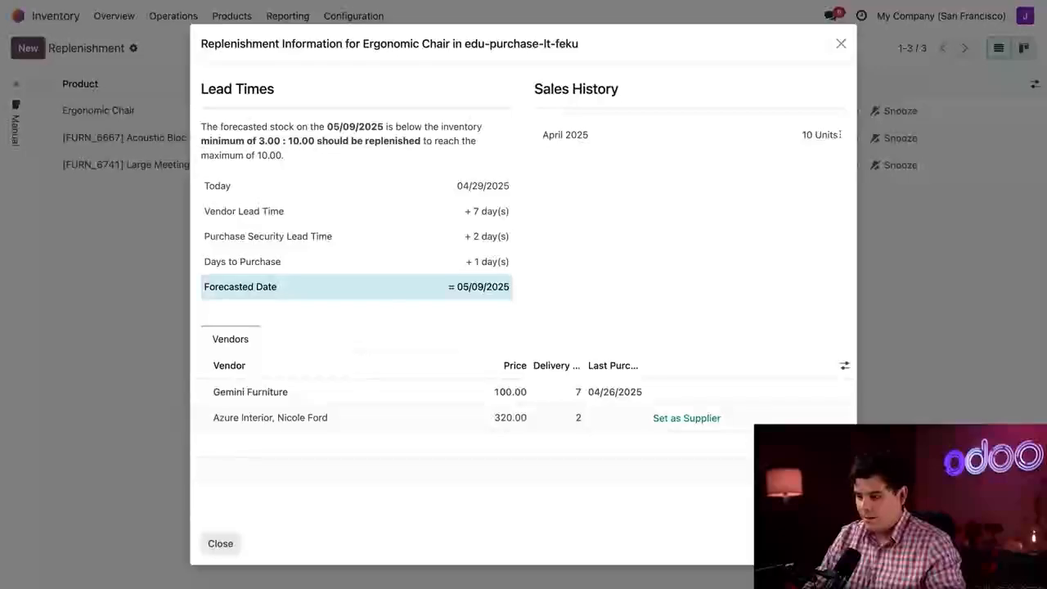
pyautogui.click(840, 44)
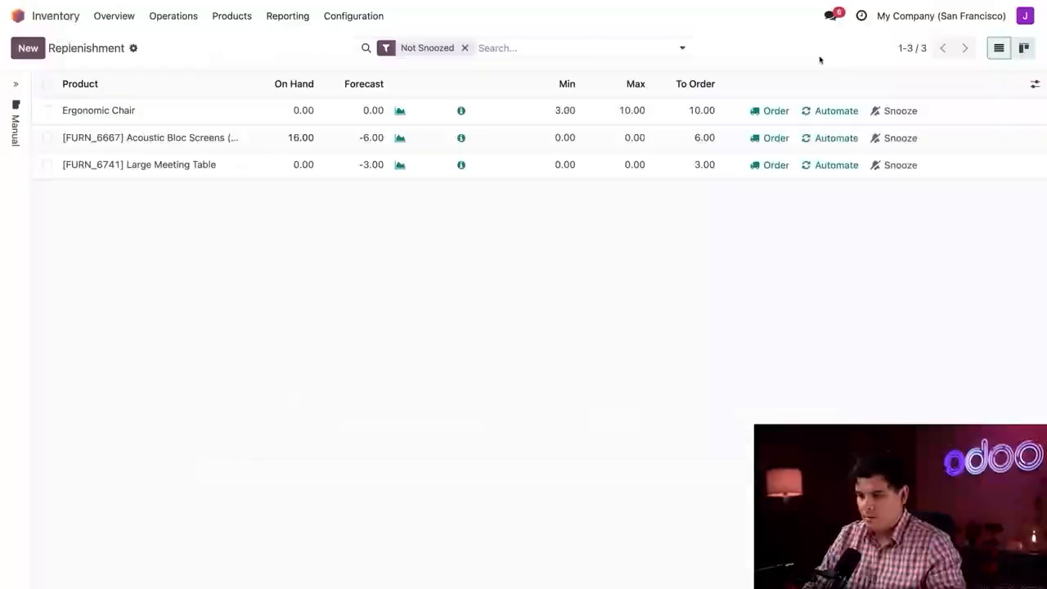
pyautogui.click(776, 112)
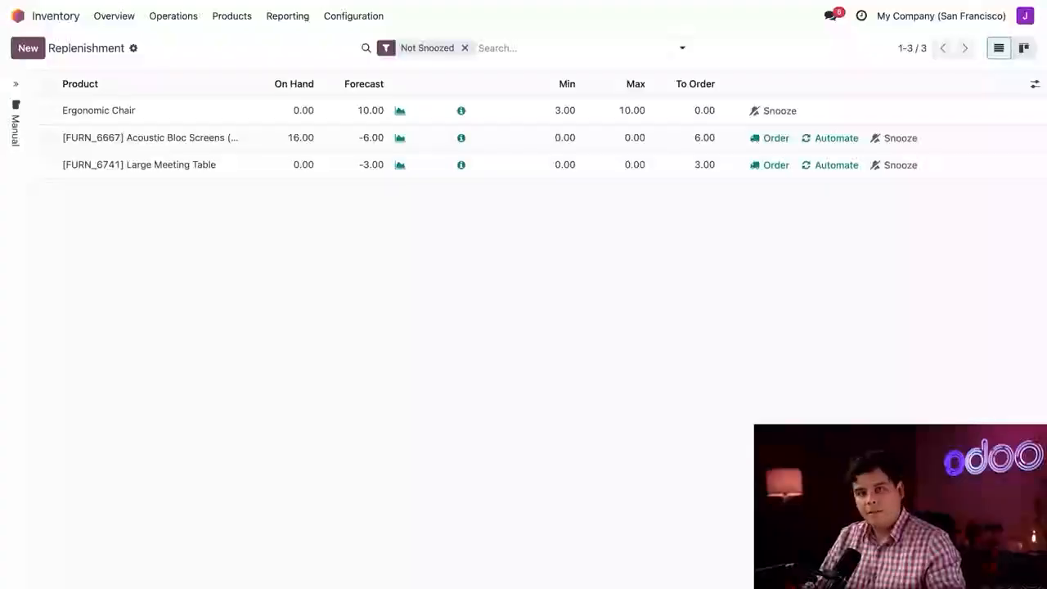
# - Switch to the Purchase app and email the newest request for quotation for the Ergonomic Chair to Gemini Furniture
pyautogui.click(20, 16)
pyautogui.write('pur')
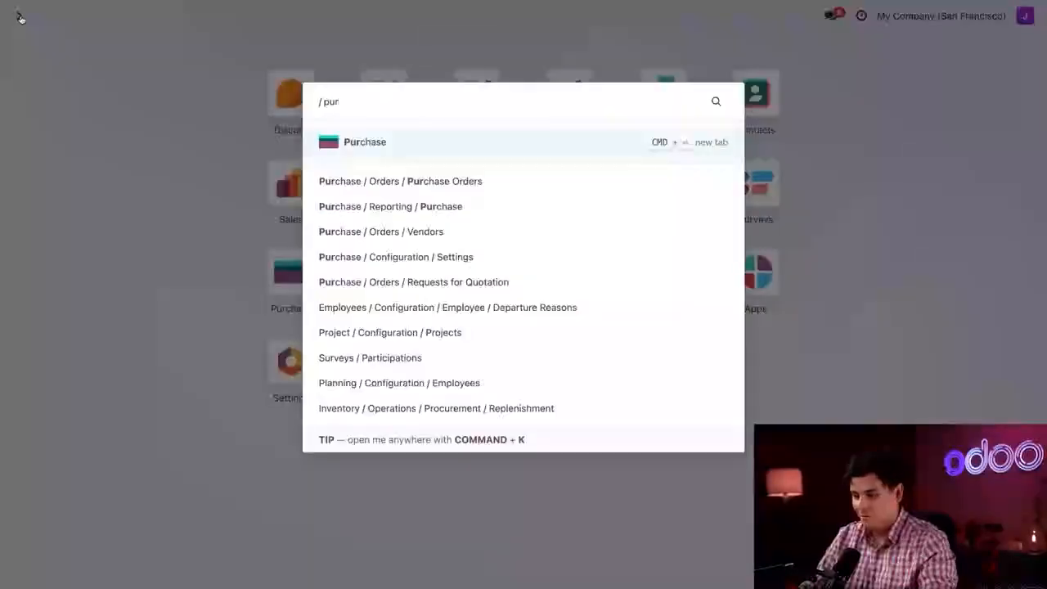
pyautogui.click(367, 149)
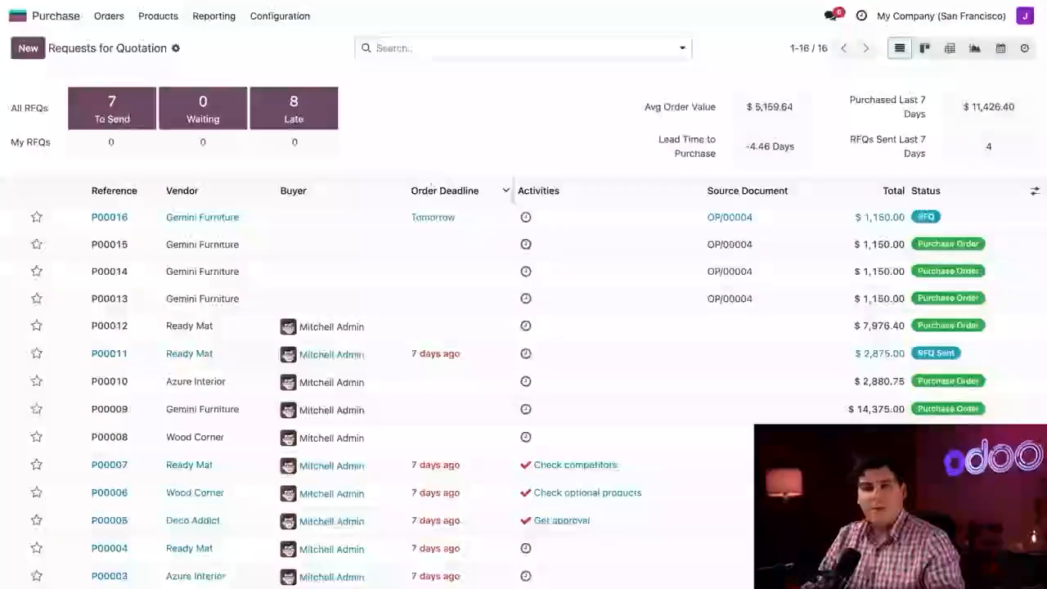
pyautogui.click(193, 220)
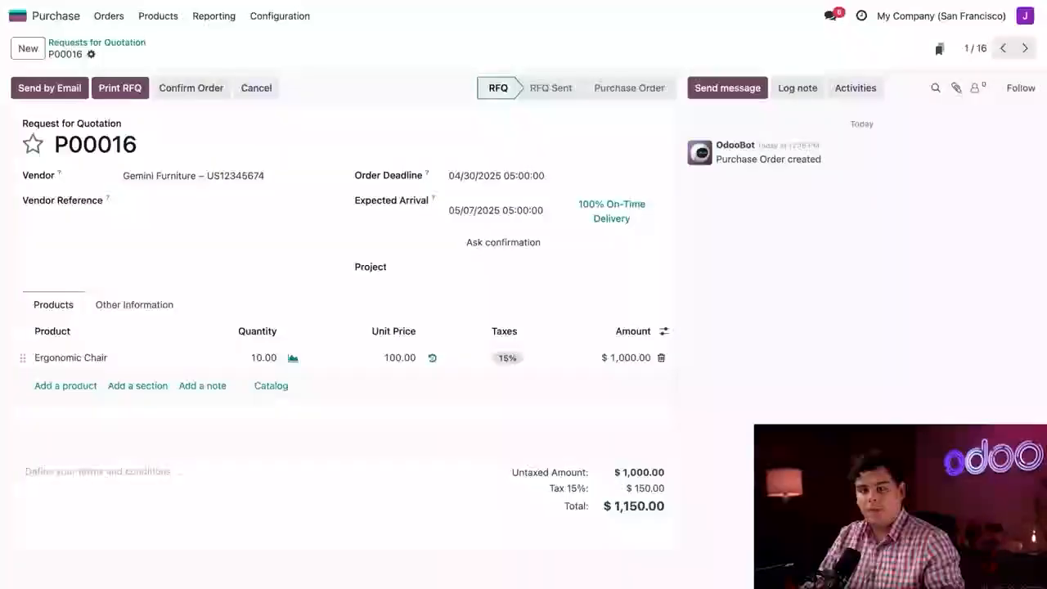
pyautogui.click(49, 88)
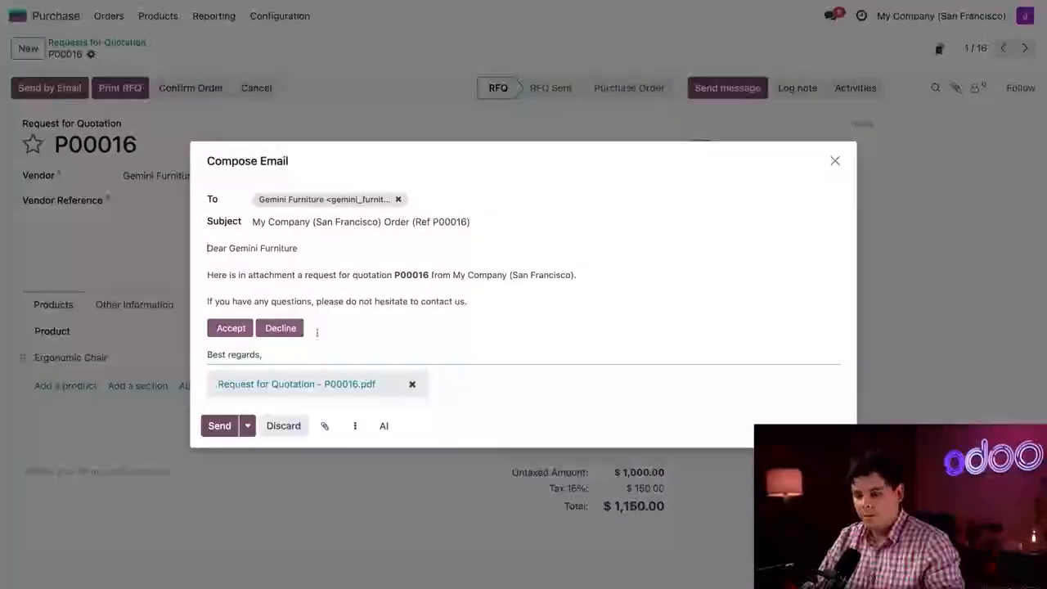
pyautogui.click(219, 426)
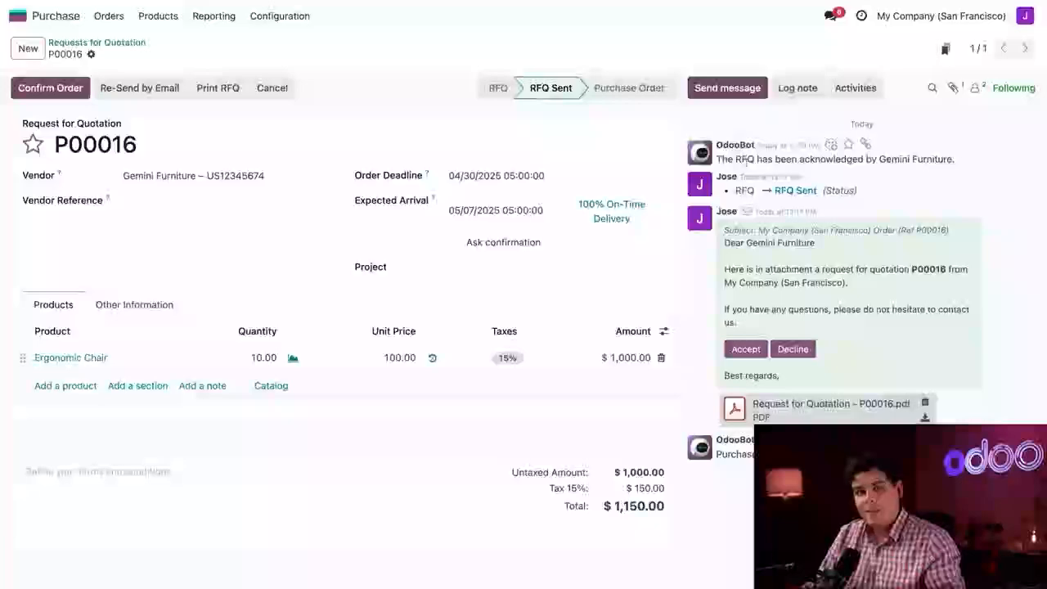
# - Confirm the Gemini Furniture order for the Ergonomic Chair and validate its receipt
pyautogui.click(54, 93)
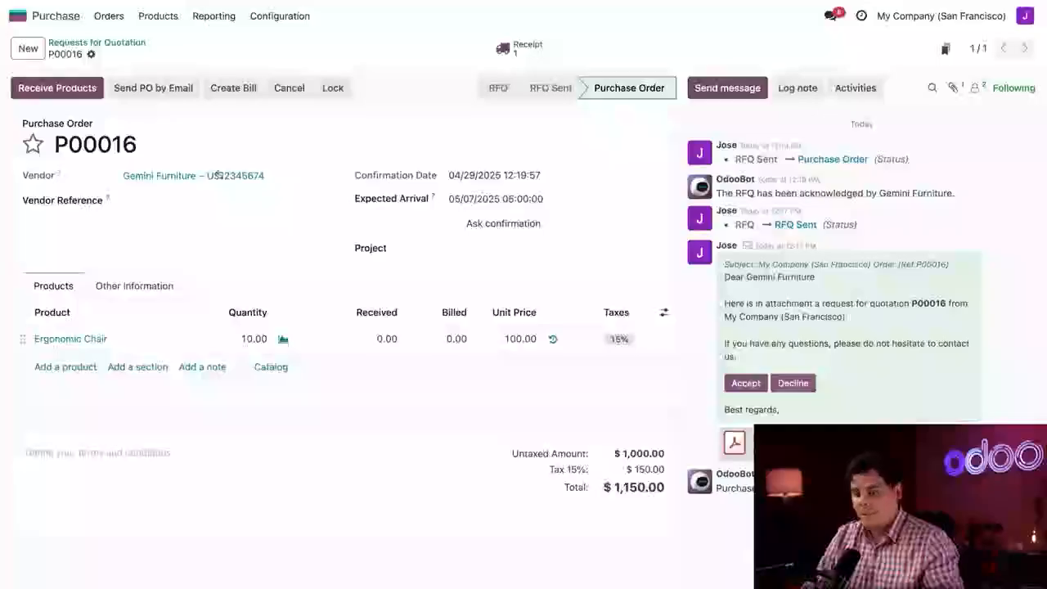
pyautogui.click(522, 48)
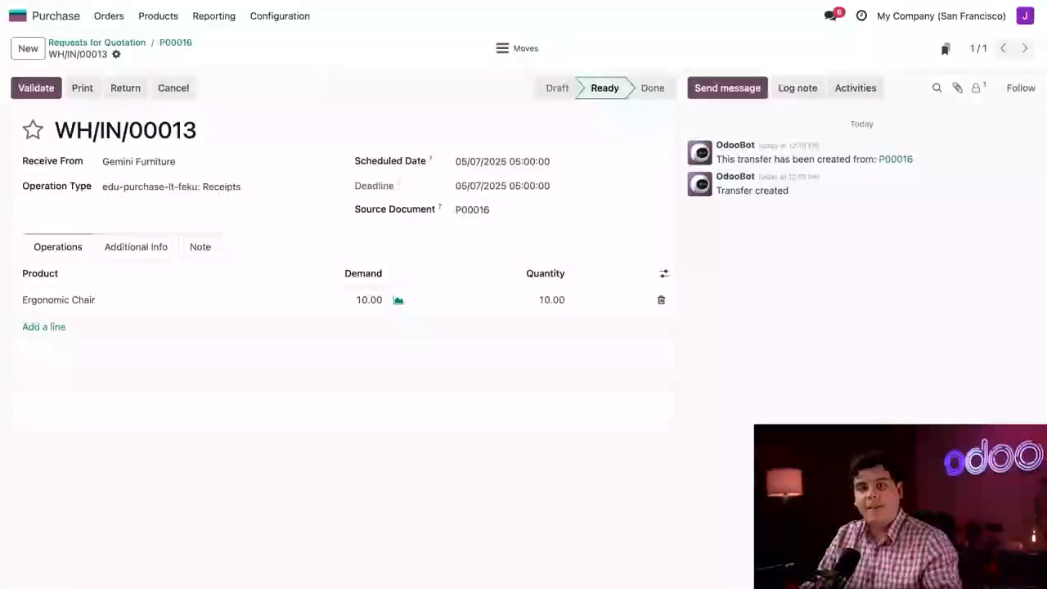
pyautogui.click(36, 88)
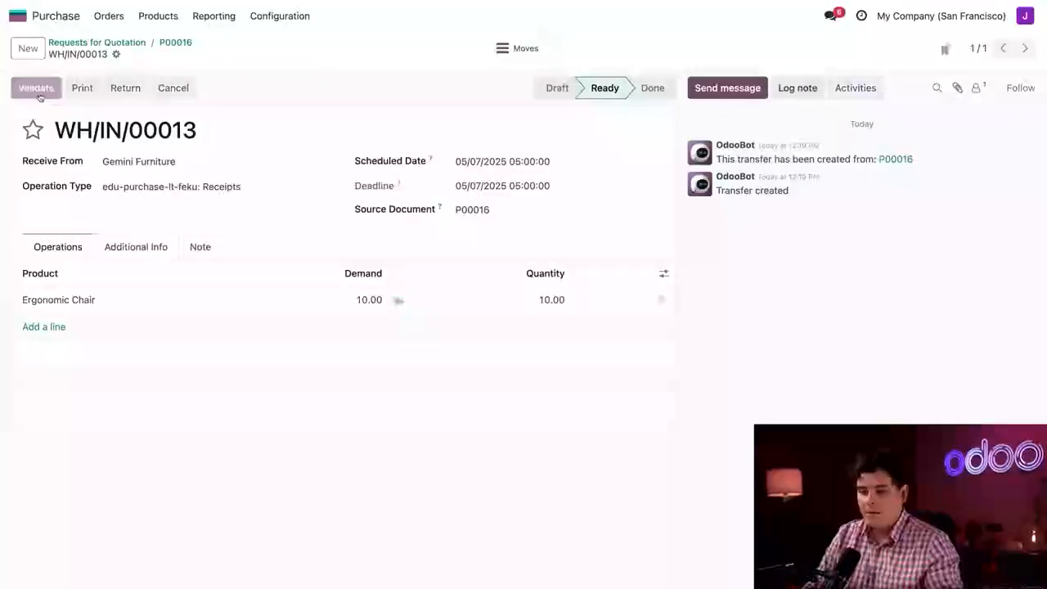
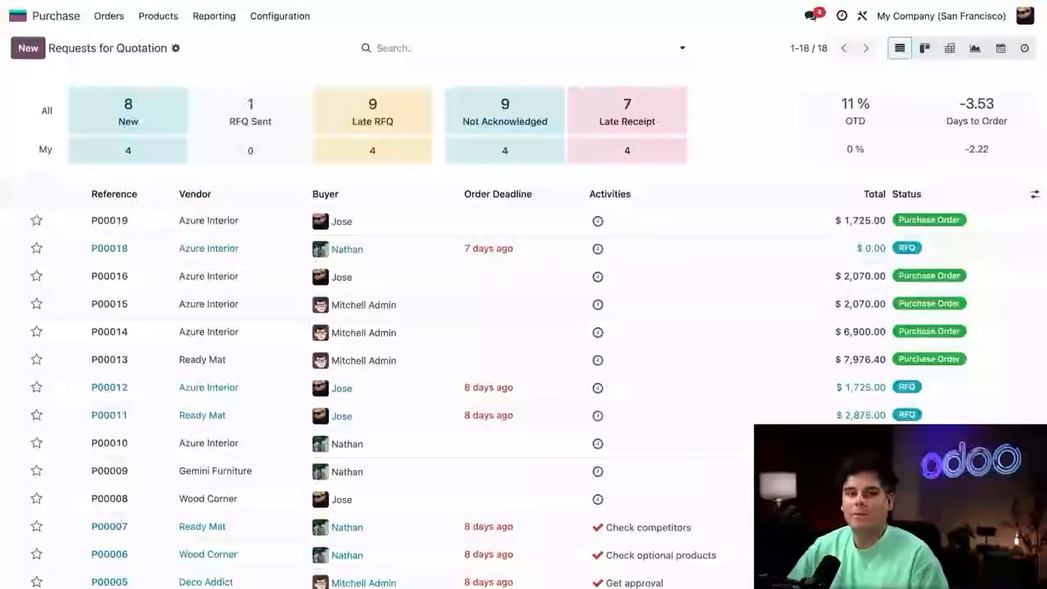
# - Create a request for quotation to the vendor Azure Interior with an order deadline of 07/01/2025
pyautogui.click(28, 48)
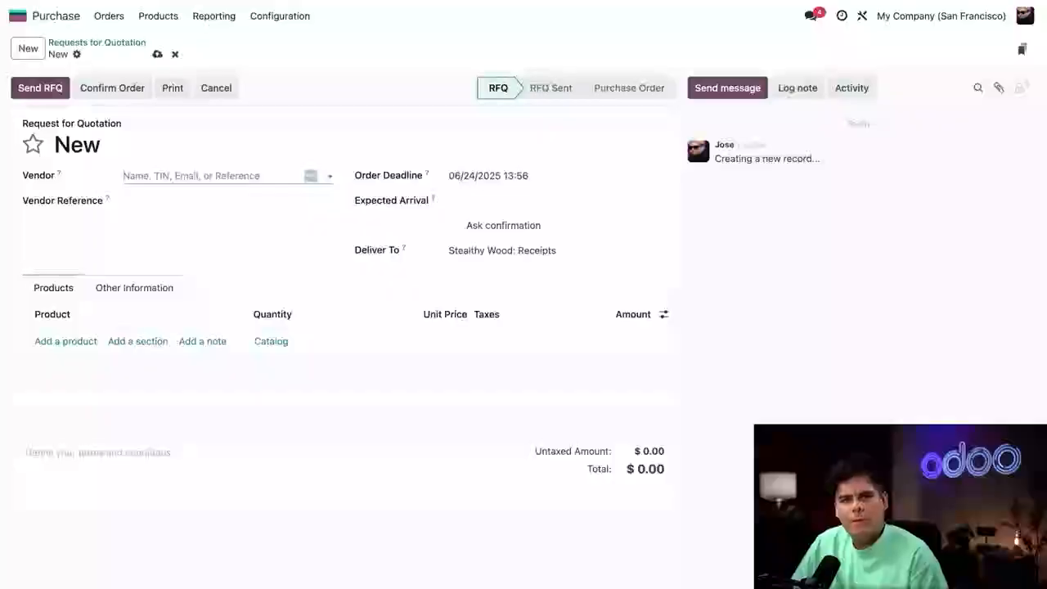
pyautogui.write('azure')
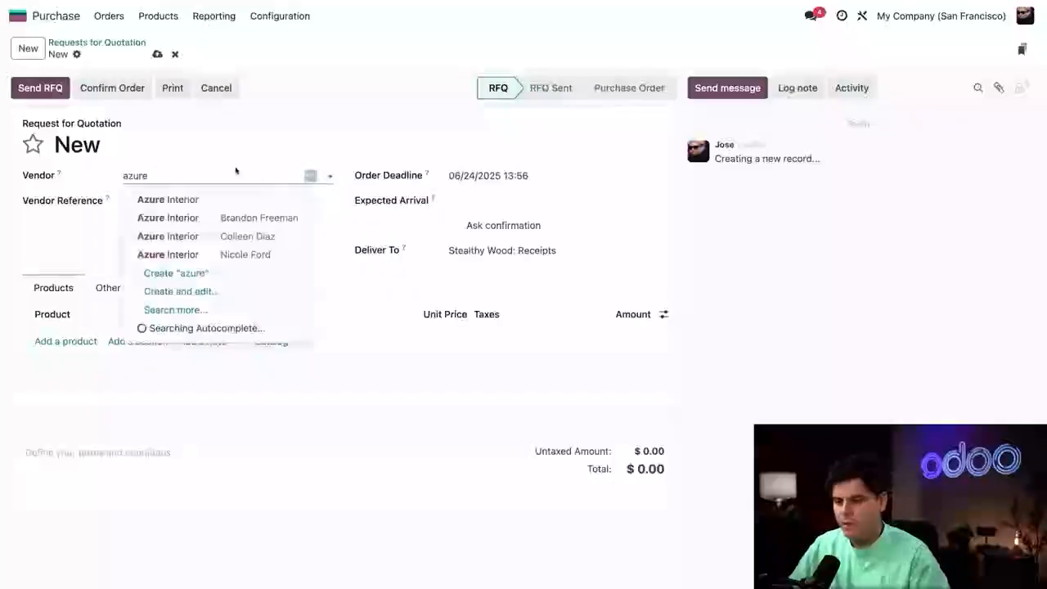
pyautogui.click(187, 198)
pyautogui.click(68, 243)
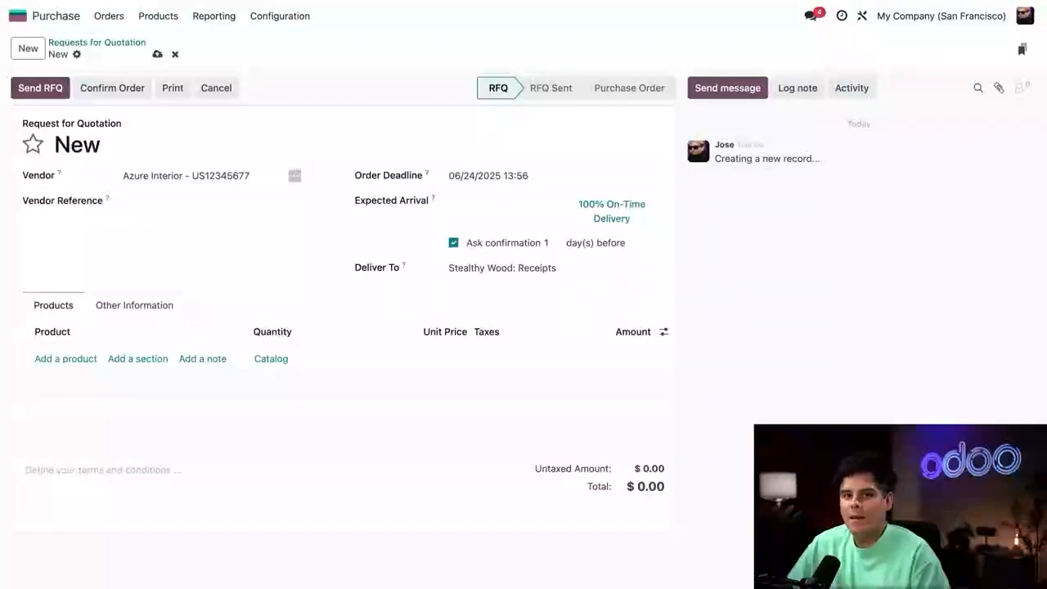
pyautogui.click(476, 177)
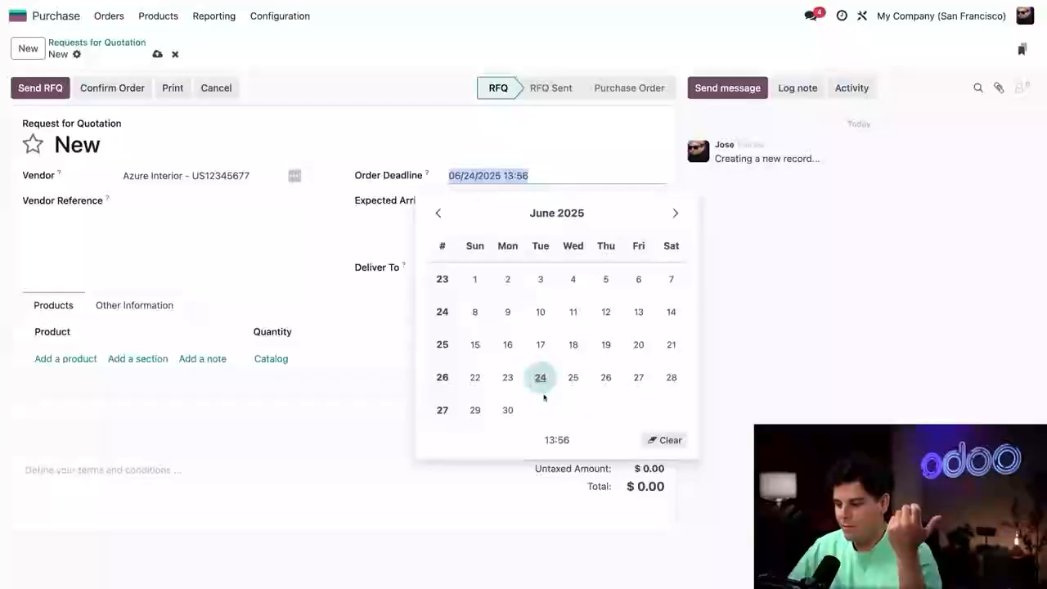
pyautogui.click(670, 214)
pyautogui.click(540, 279)
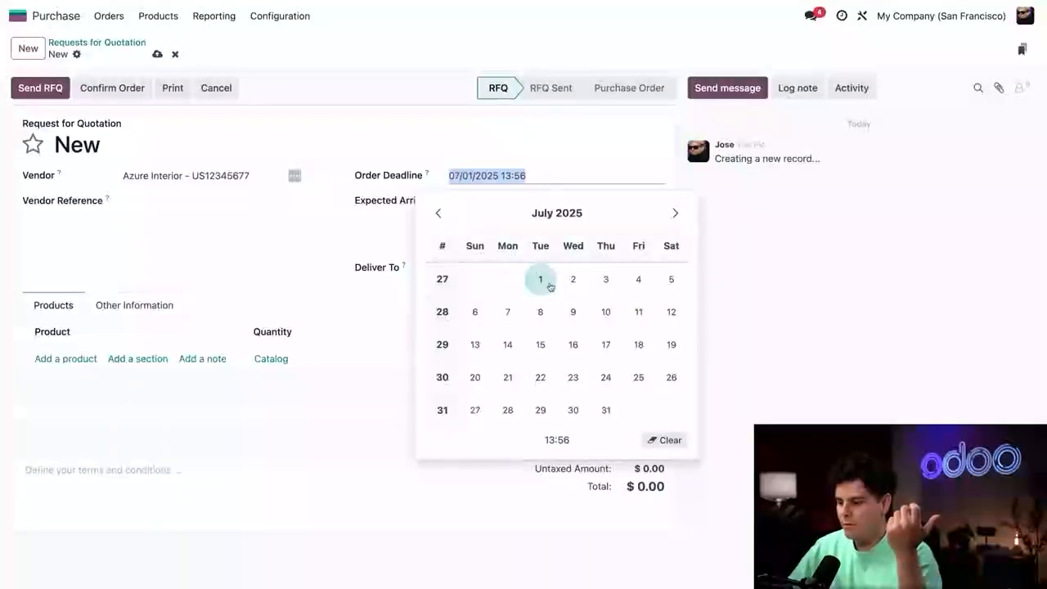
pyautogui.click(753, 262)
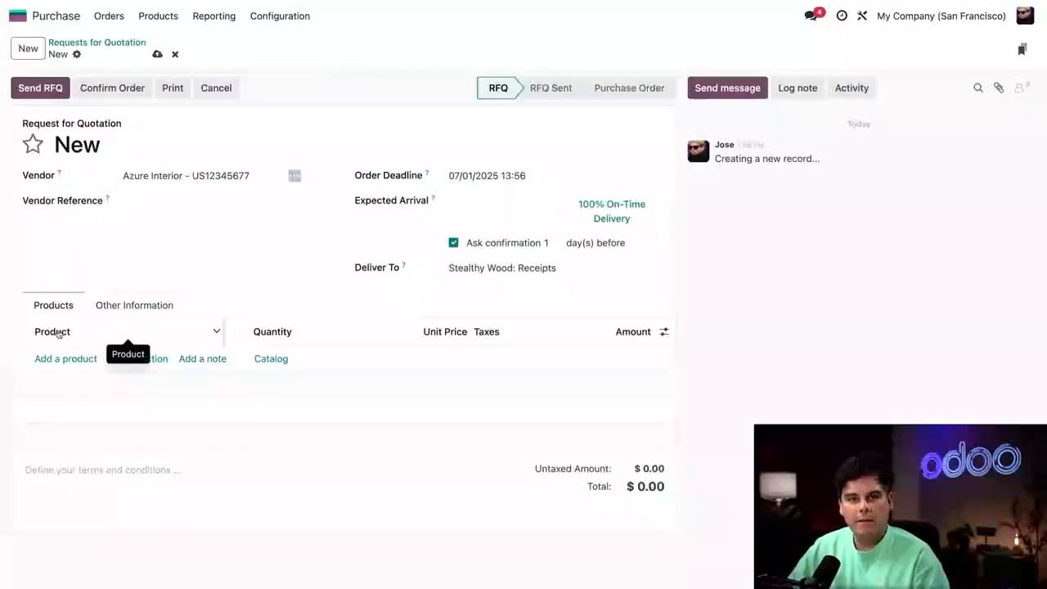
# - Add a product line for 15 units of Teakwood Table to the request for quotation
pyautogui.click(45, 359)
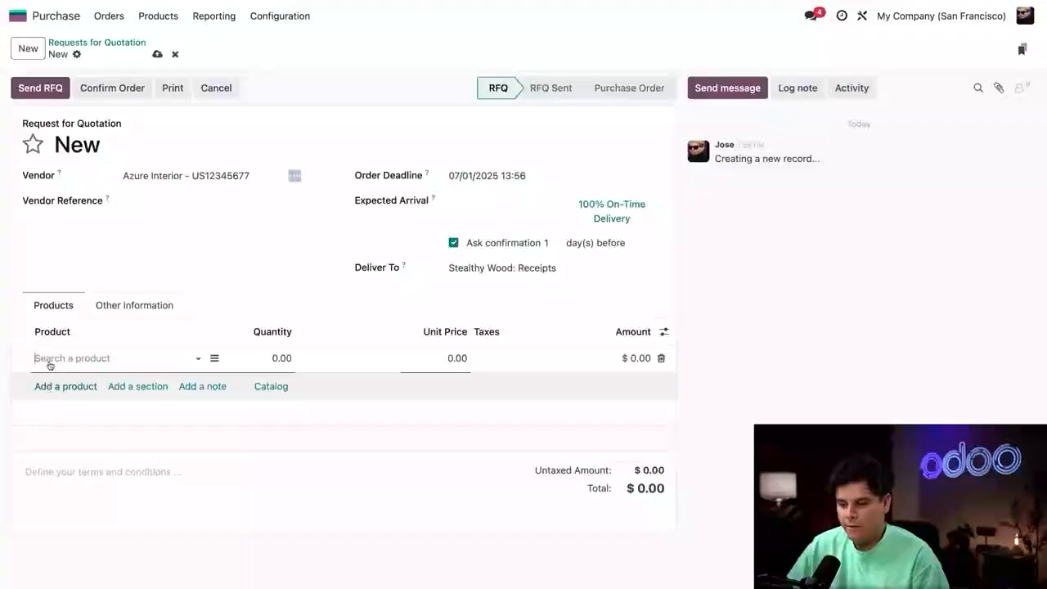
pyautogui.write('teak')
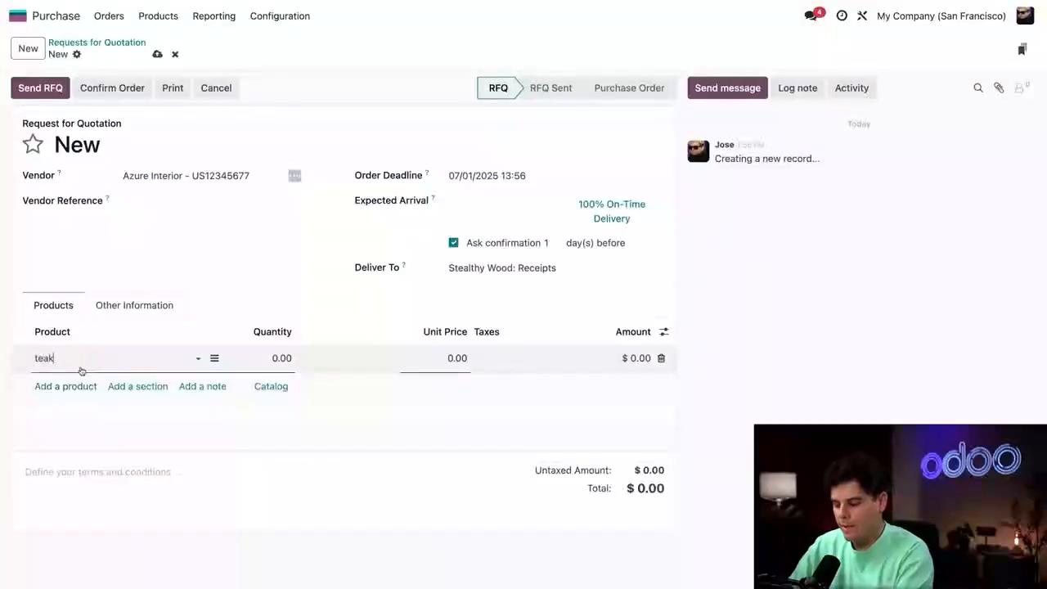
pyautogui.click(94, 387)
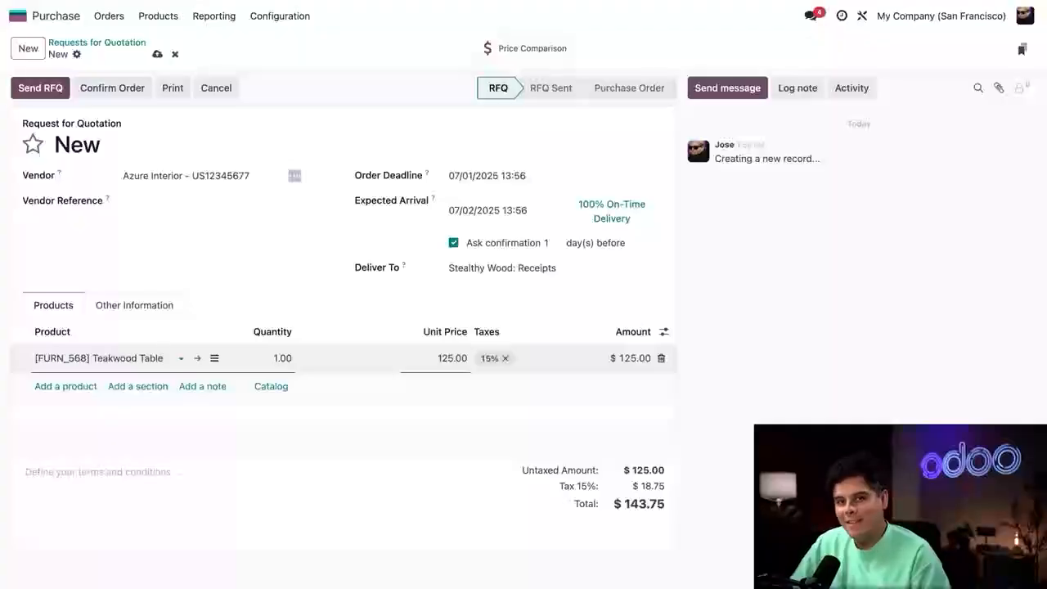
pyautogui.click(278, 358)
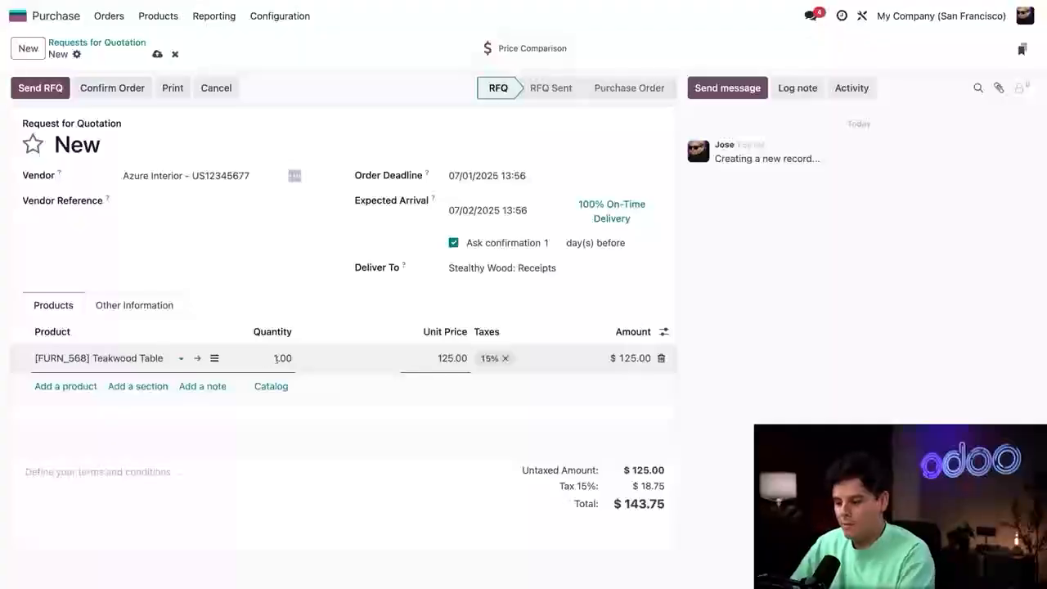
pyautogui.write('15')
pyautogui.click(366, 314)
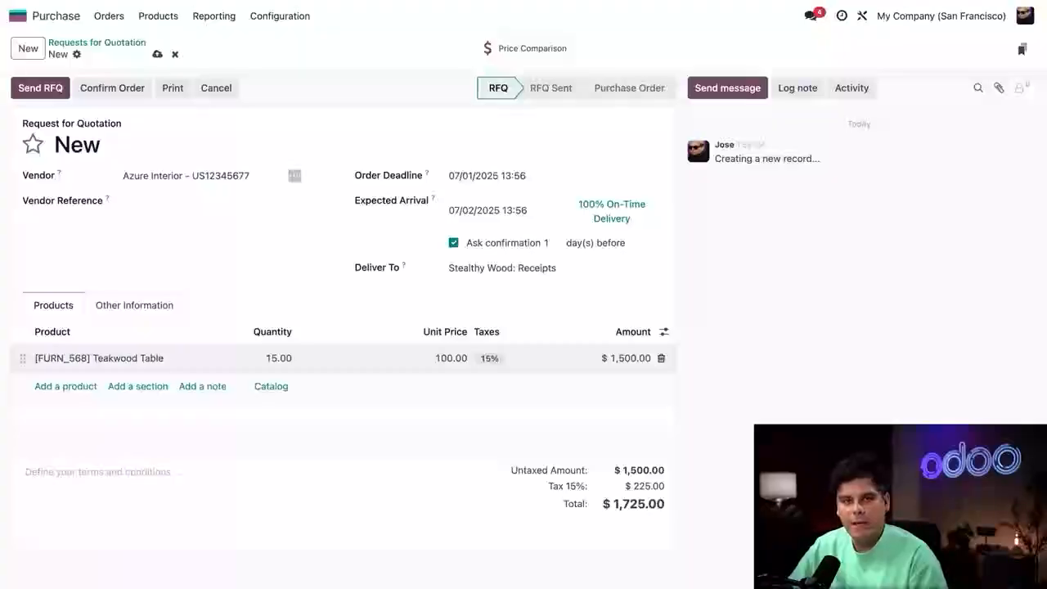
# - Add a second line with a newly created product named Teakwood Lamp that has a cost of $30
pyautogui.click(69, 387)
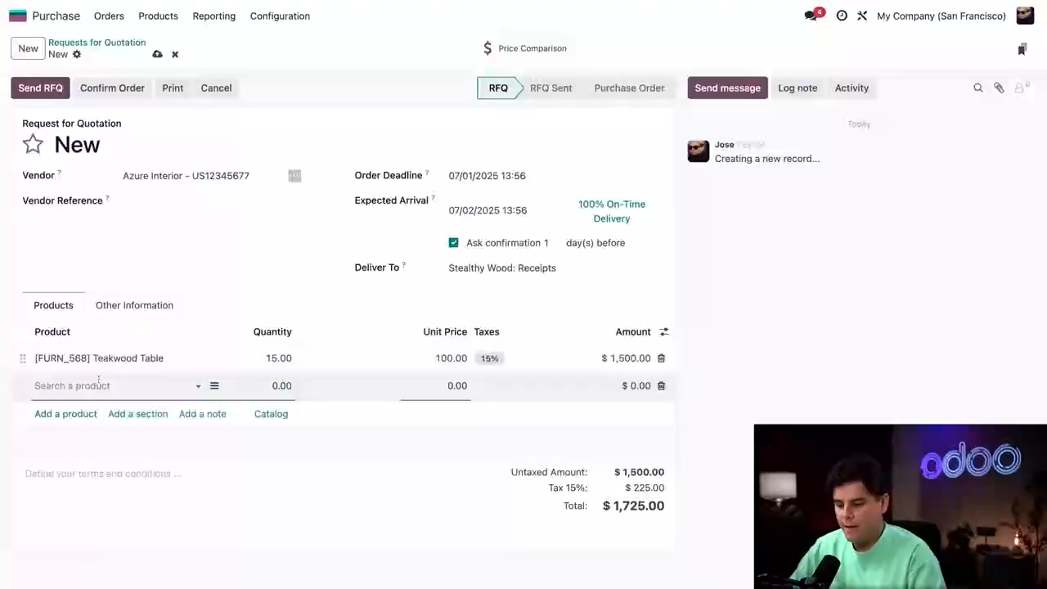
pyautogui.write('Teakwo')
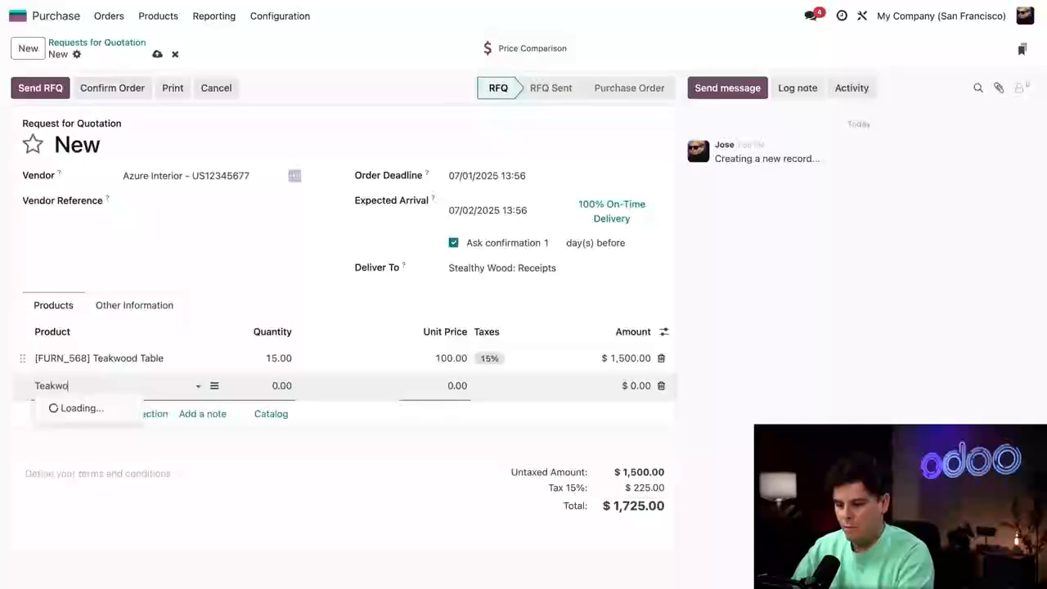
pyautogui.write('od Lamp')
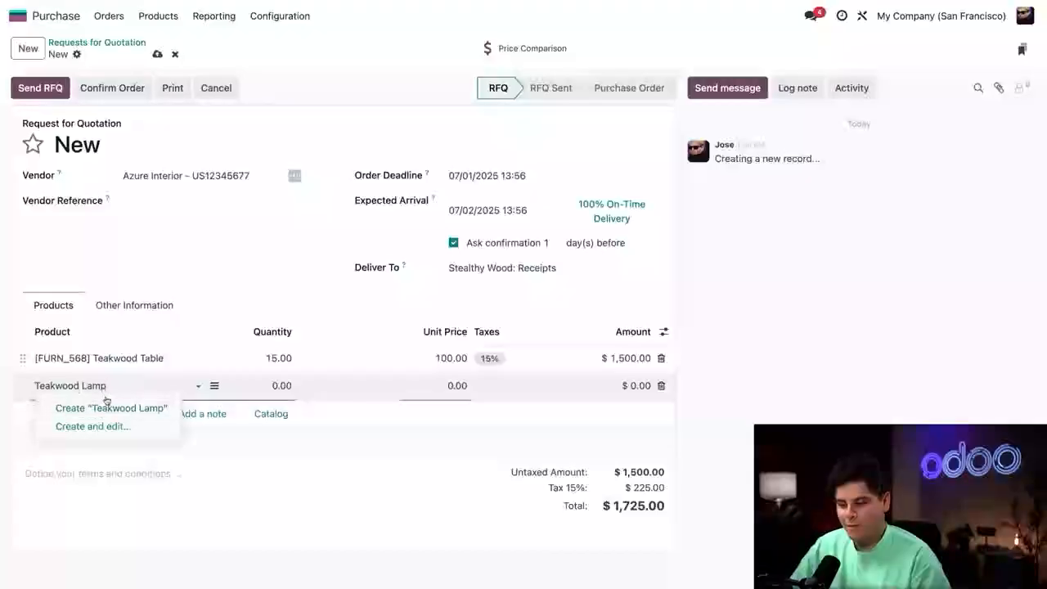
pyautogui.click(98, 426)
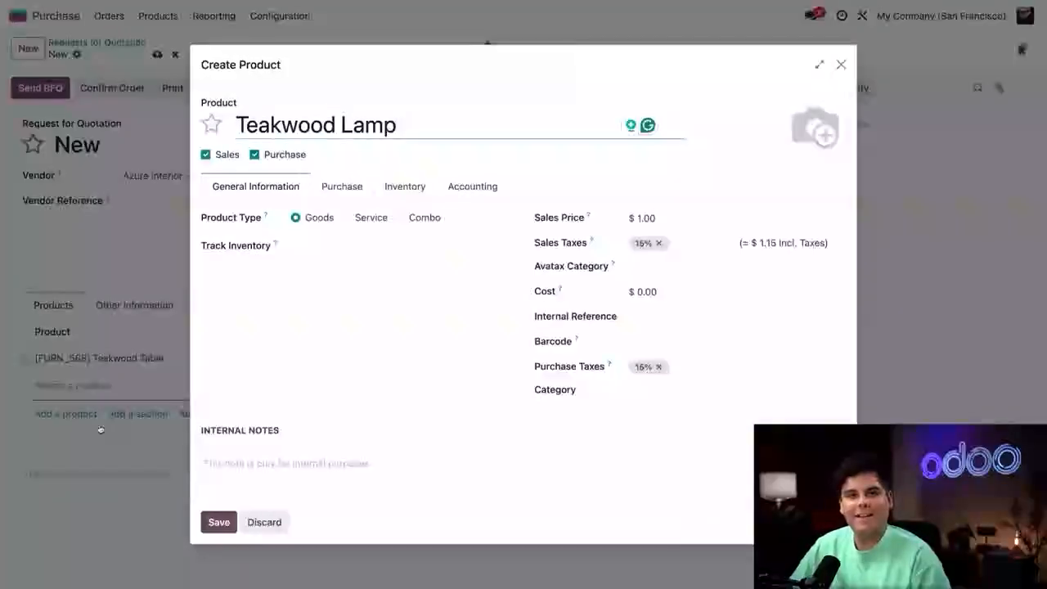
pyautogui.click(646, 292)
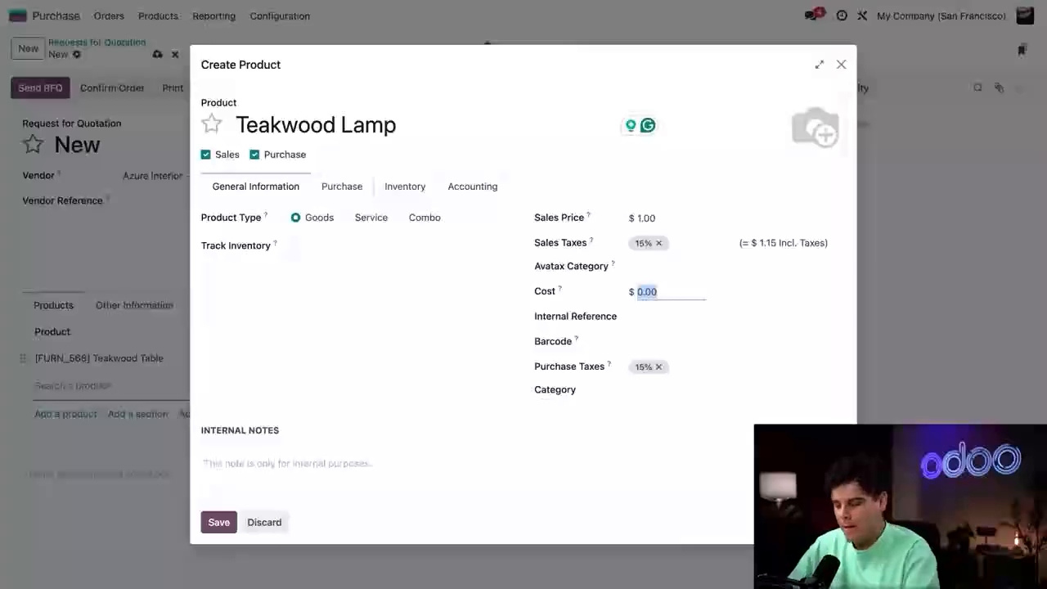
pyautogui.write('30')
pyautogui.click(488, 379)
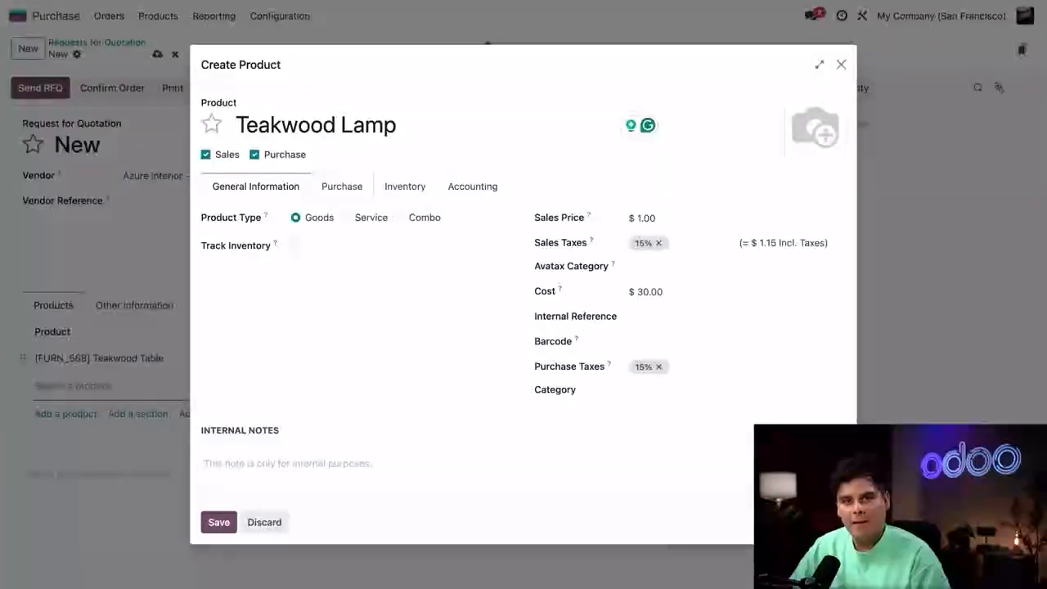
pyautogui.click(212, 529)
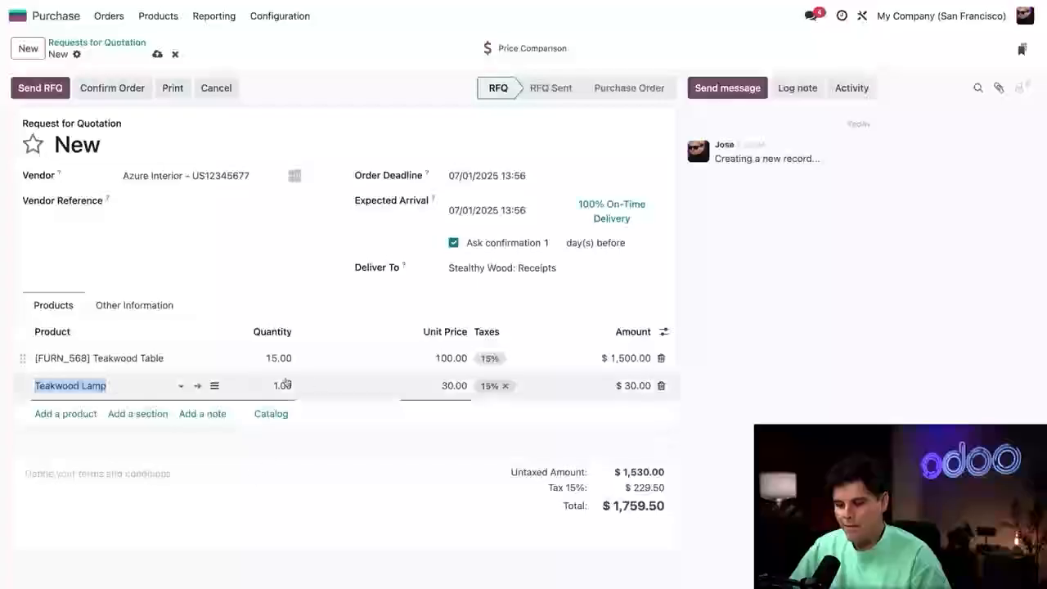
# - Set the Teakwood Lamp line's quantity to 10
pyautogui.click(283, 385)
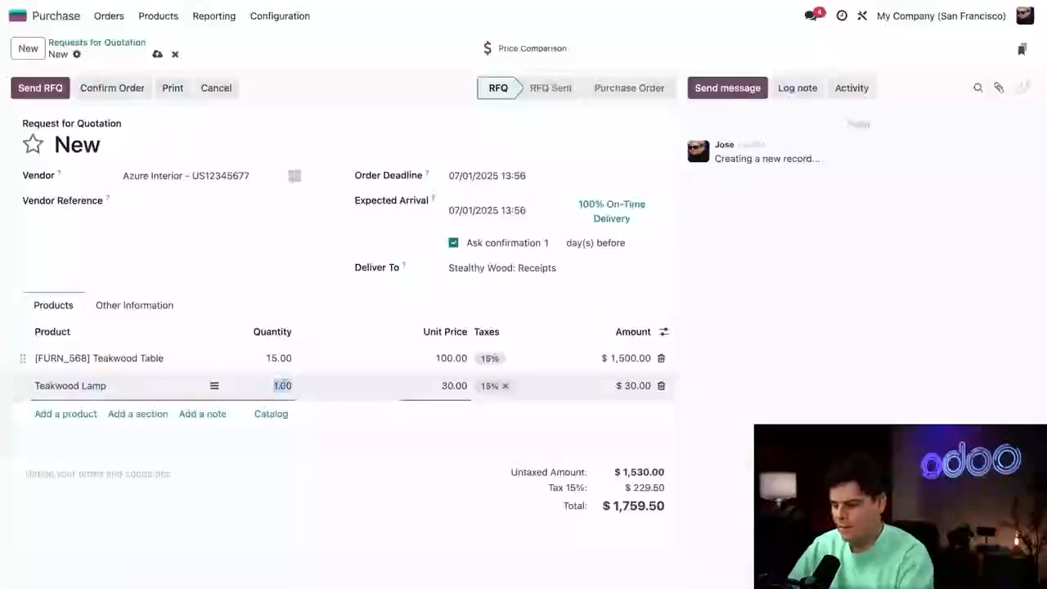
pyautogui.write('10')
pyautogui.click(332, 312)
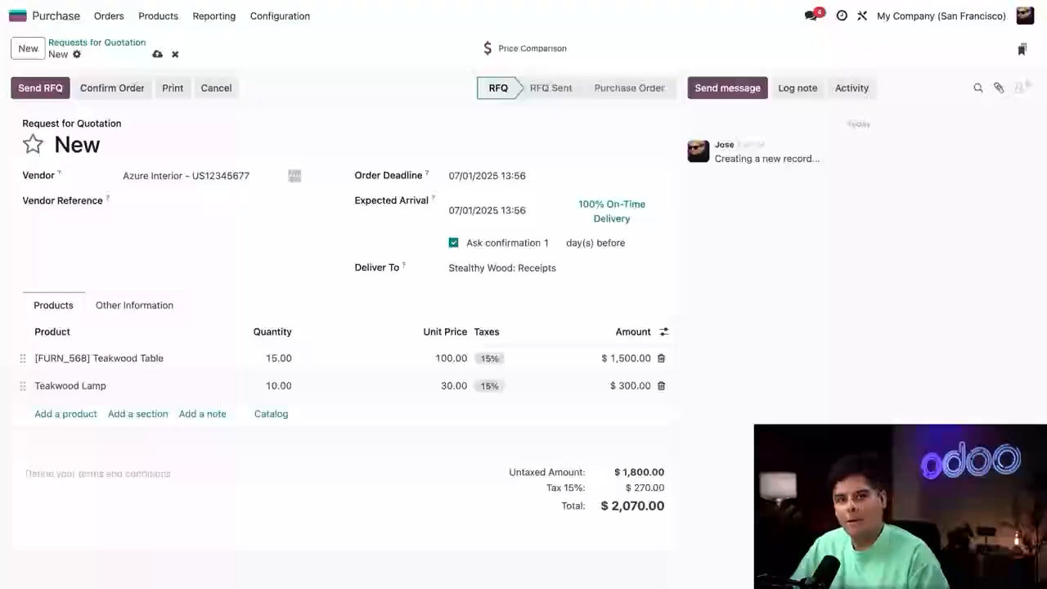
# - Email the request for quotation to Azure Interior with ", pretty please." added to the greeting, and print the request
pyautogui.click(40, 87)
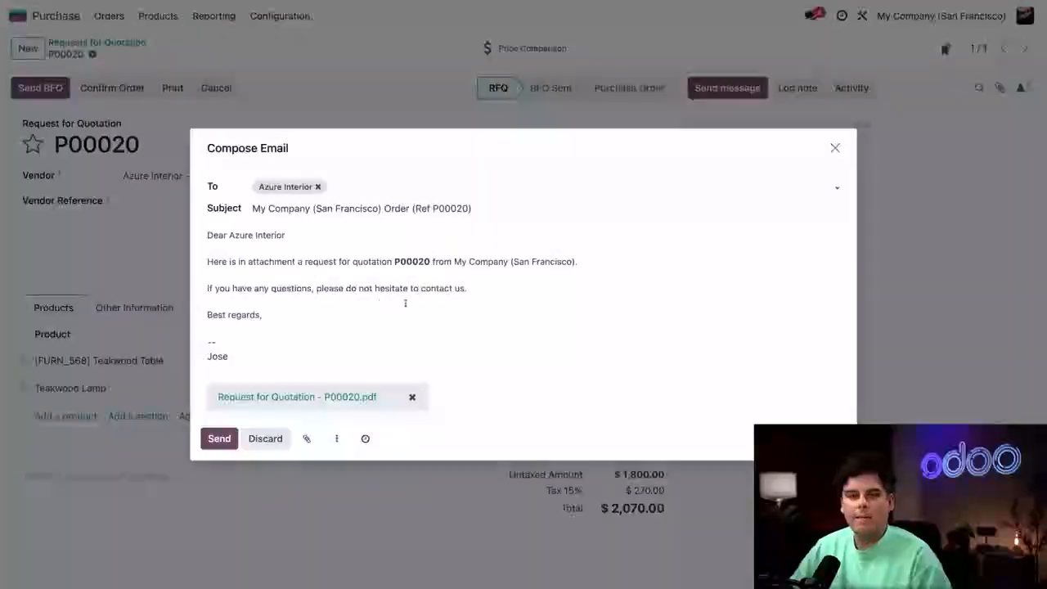
pyautogui.click(417, 246)
pyautogui.click(394, 234)
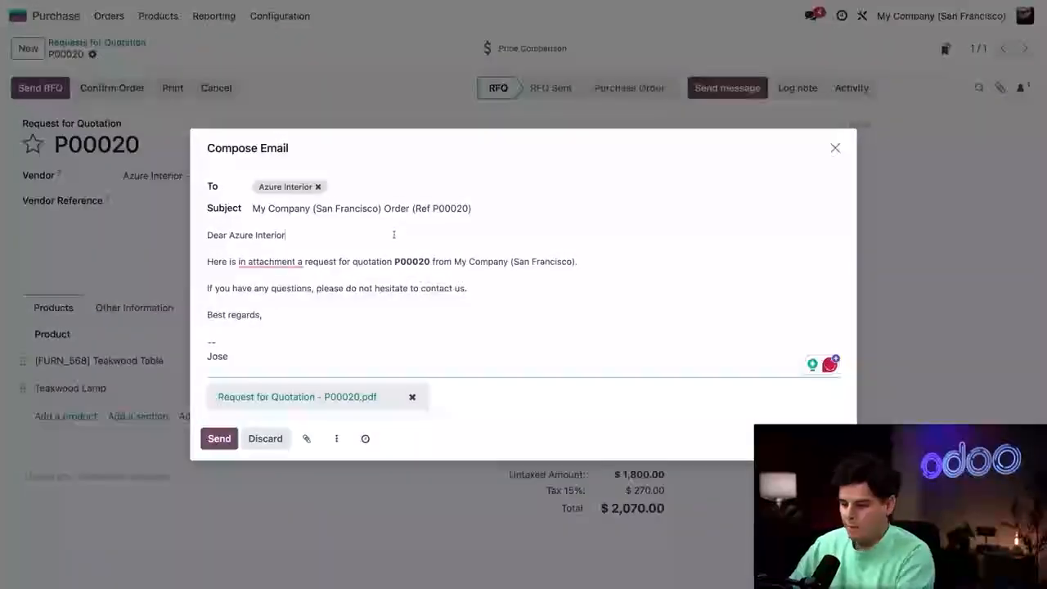
pyautogui.write(', pretty please.')
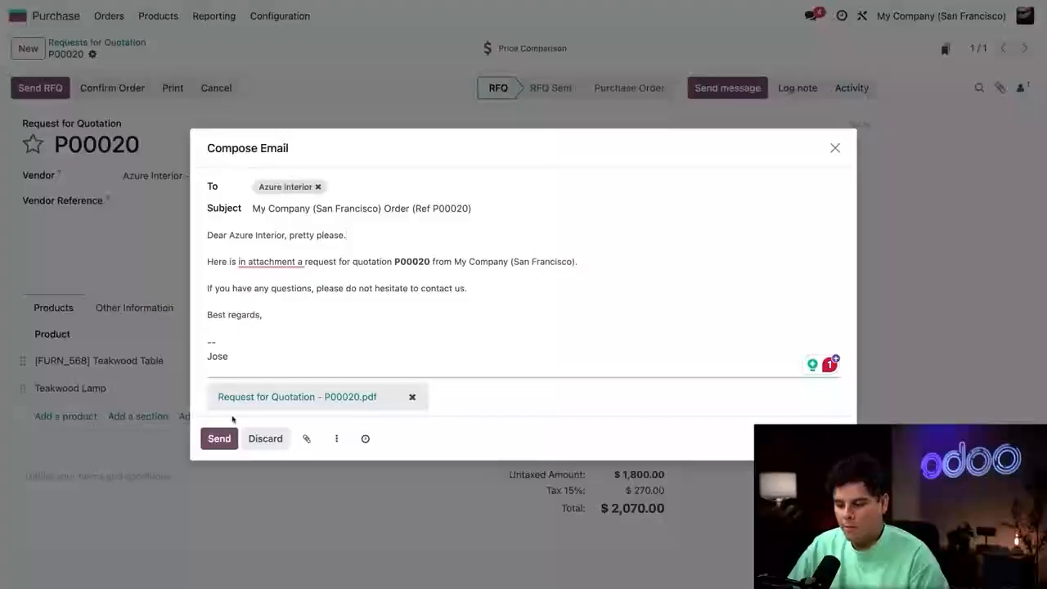
pyautogui.click(221, 437)
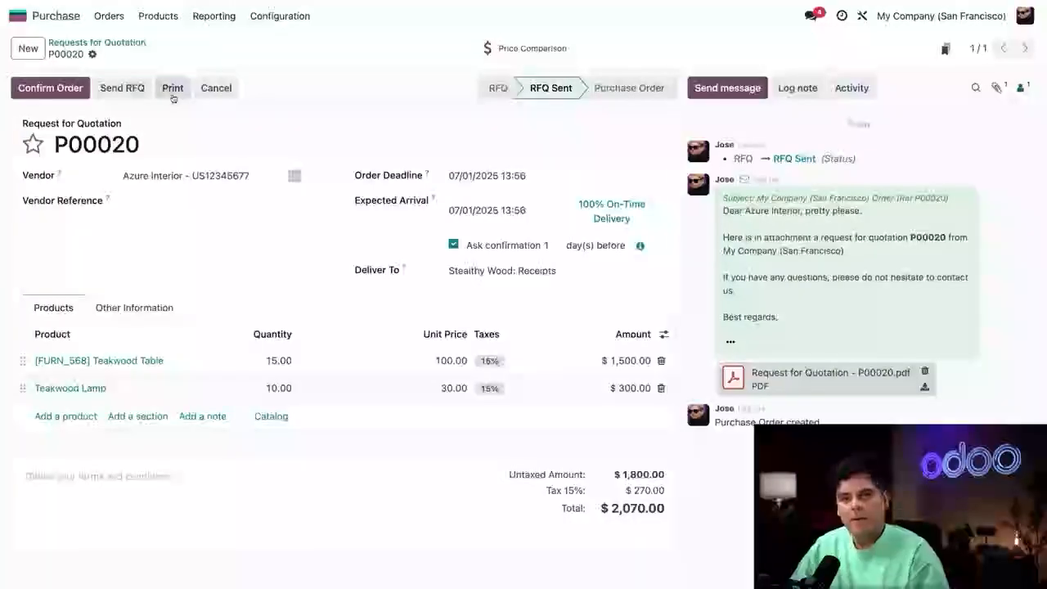
pyautogui.click(173, 91)
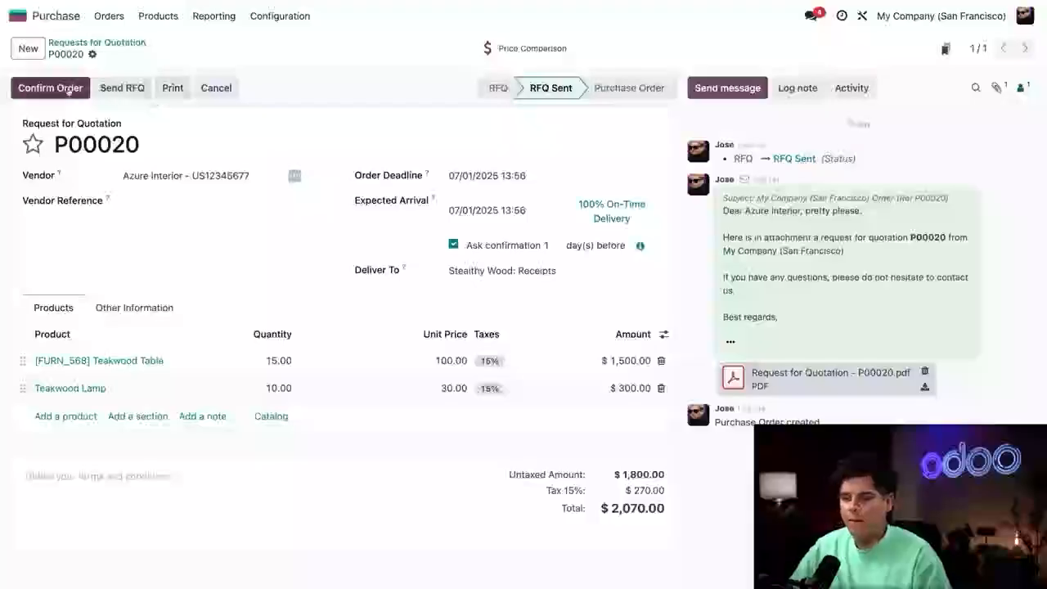
# - Confirm the Azure Interior order and validate the receipt of its teakwood tables and lamps
pyautogui.click(50, 87)
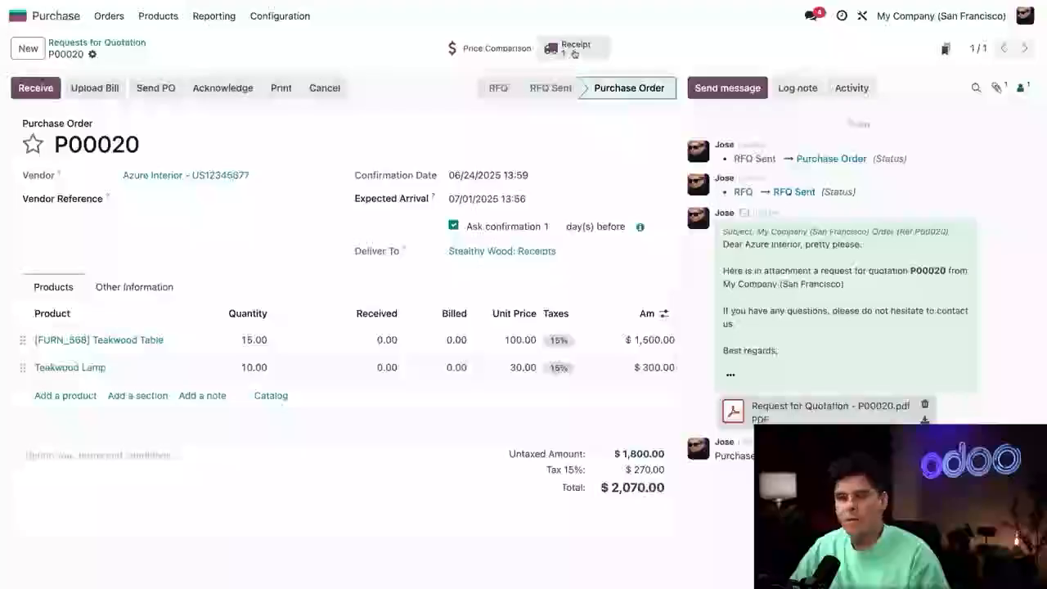
pyautogui.click(574, 52)
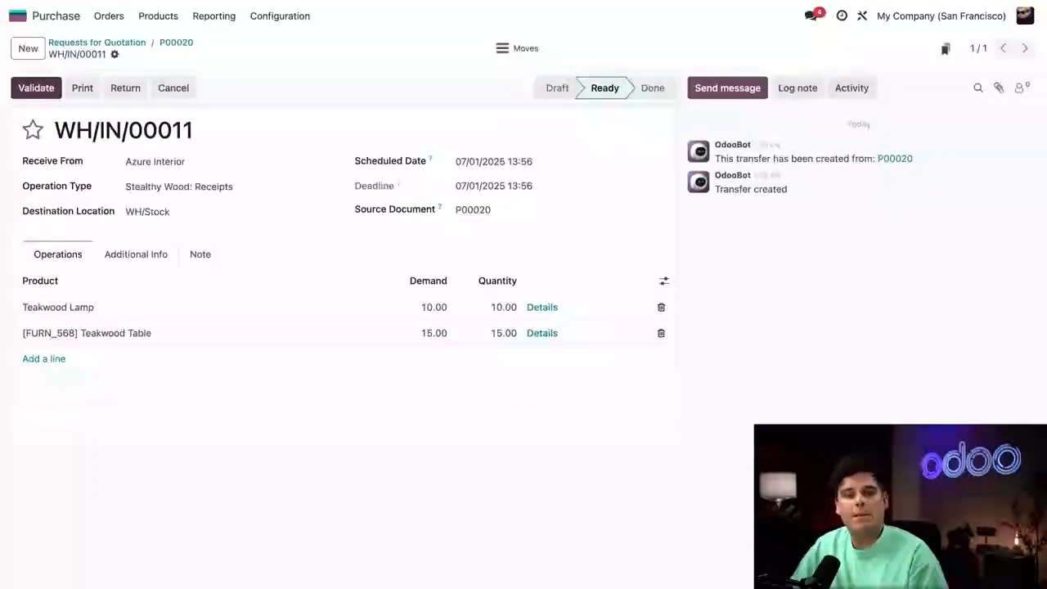
pyautogui.click(36, 88)
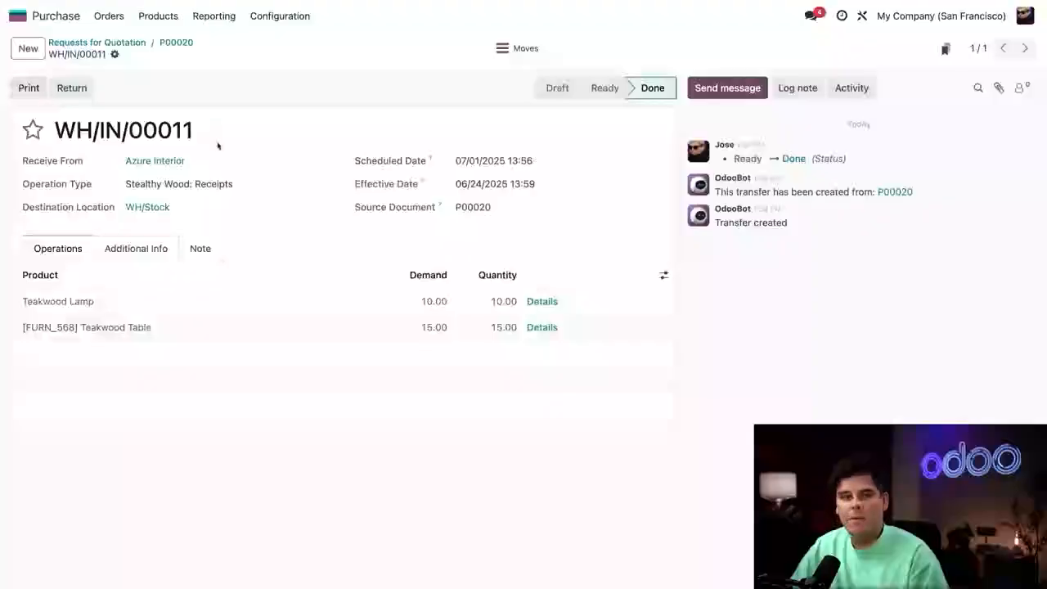